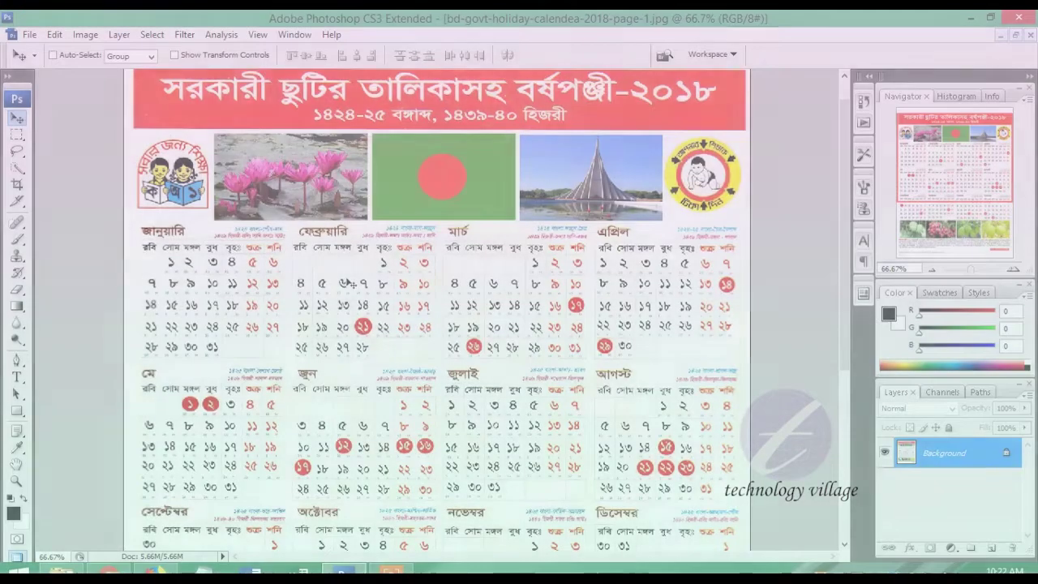
# Create a new International Paper A4 document at 8.268 × 11.693 inches and 150 ppi.
pyautogui.hotkey('ctrl', 'n')
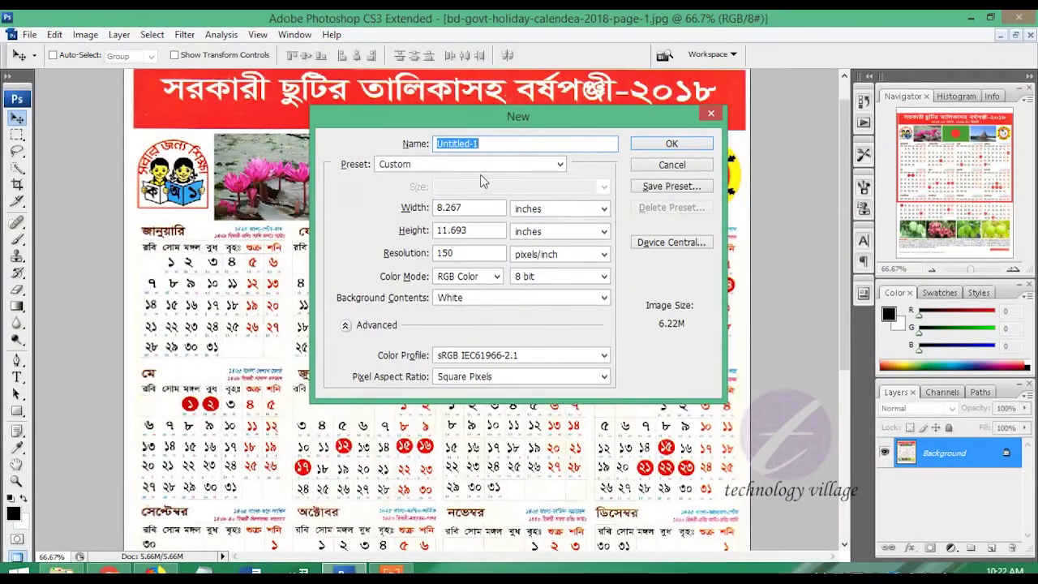
pyautogui.click(501, 166)
pyautogui.click(466, 230)
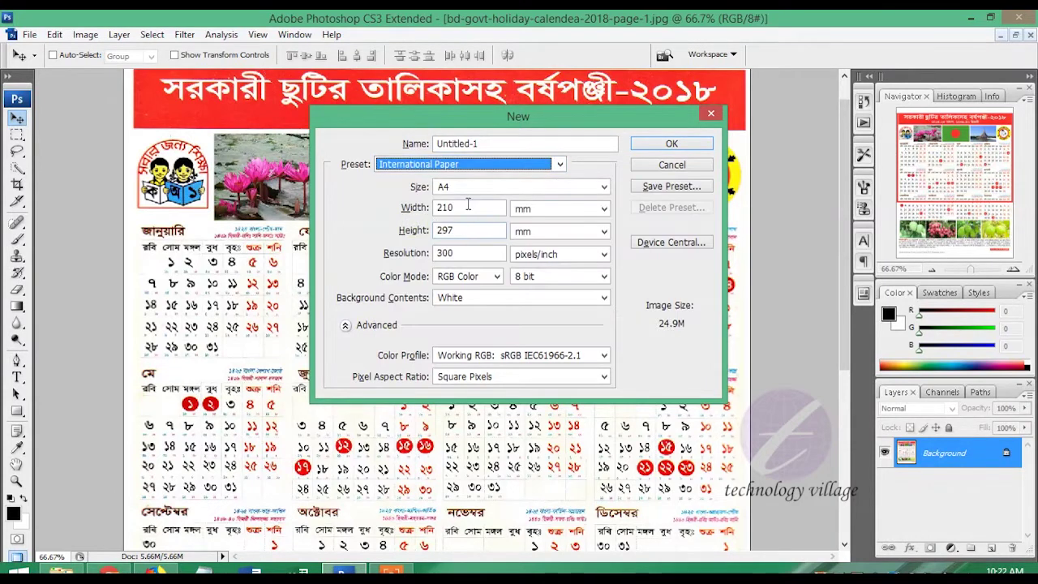
pyautogui.click(584, 212)
pyautogui.click(540, 221)
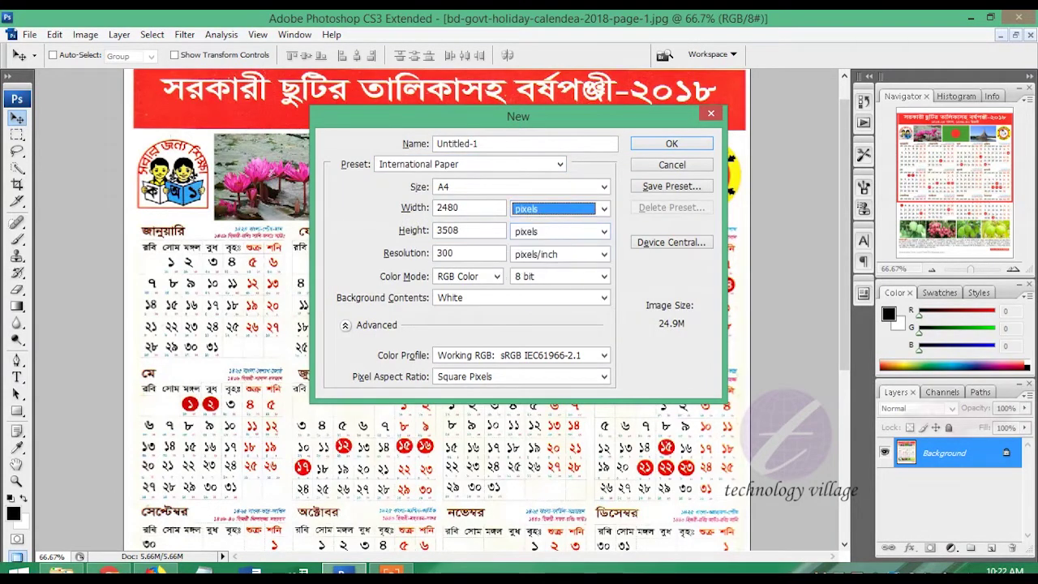
pyautogui.click(559, 209)
pyautogui.click(540, 232)
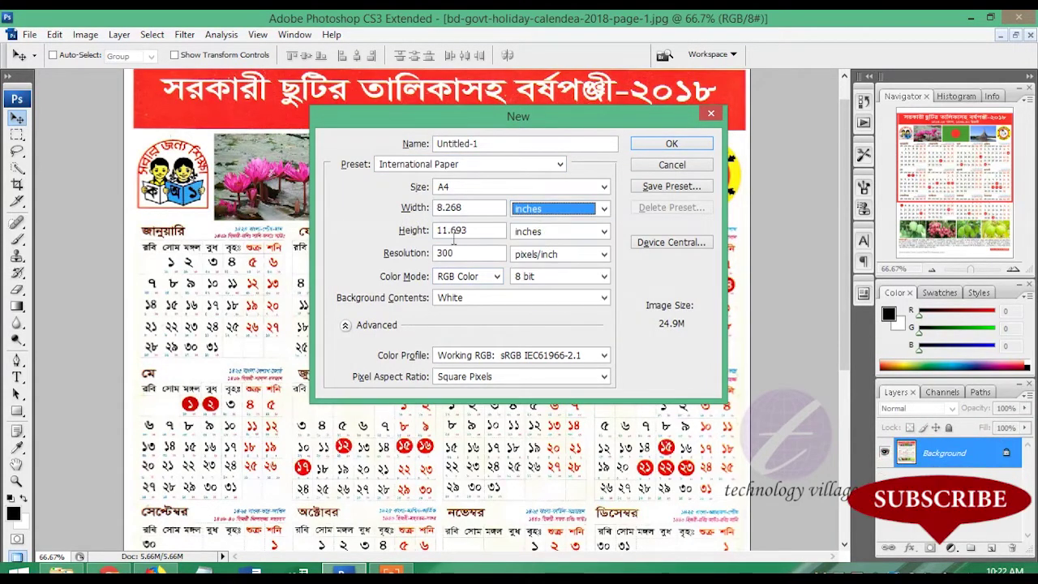
pyautogui.doubleClick(455, 253)
pyautogui.write('150')
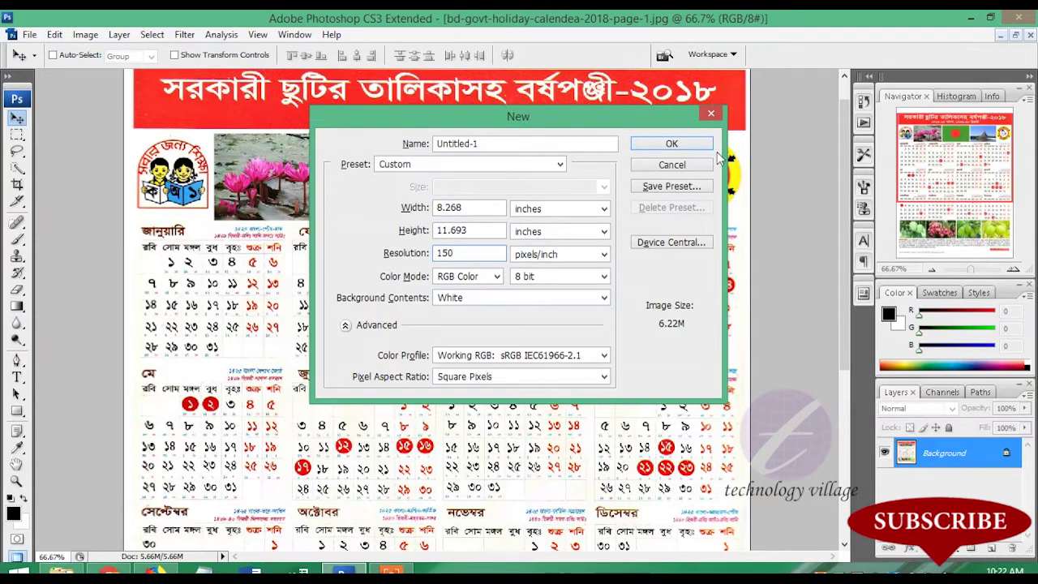
pyautogui.click(672, 145)
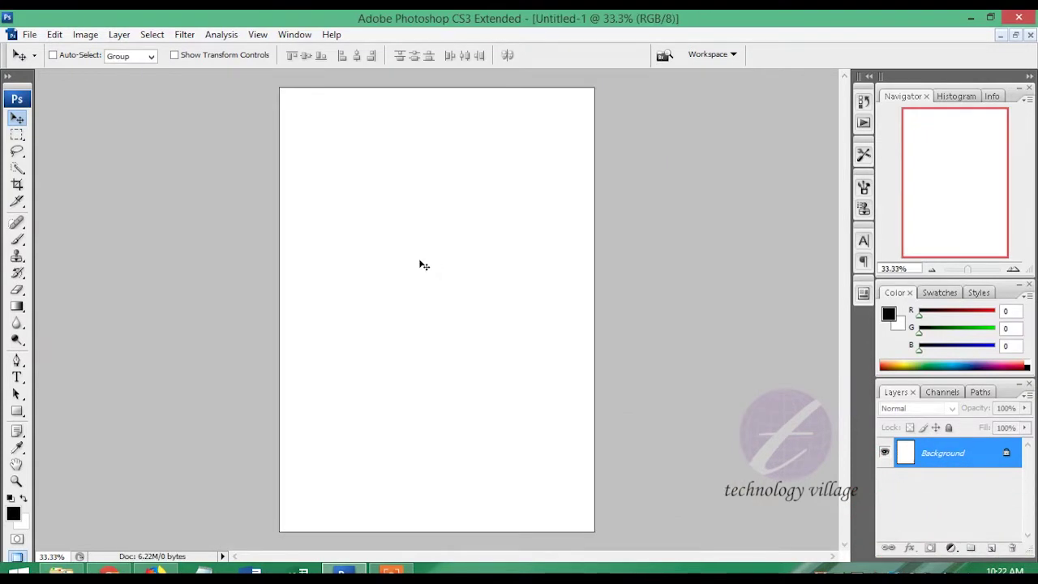
# Type the black Bengali title 'সরকারি ছুটির তালিকাসহ বর্ষপঞ্জি-২০১৯' on the page.
pyautogui.hotkey('ctrl', '+')
pyautogui.press('t')
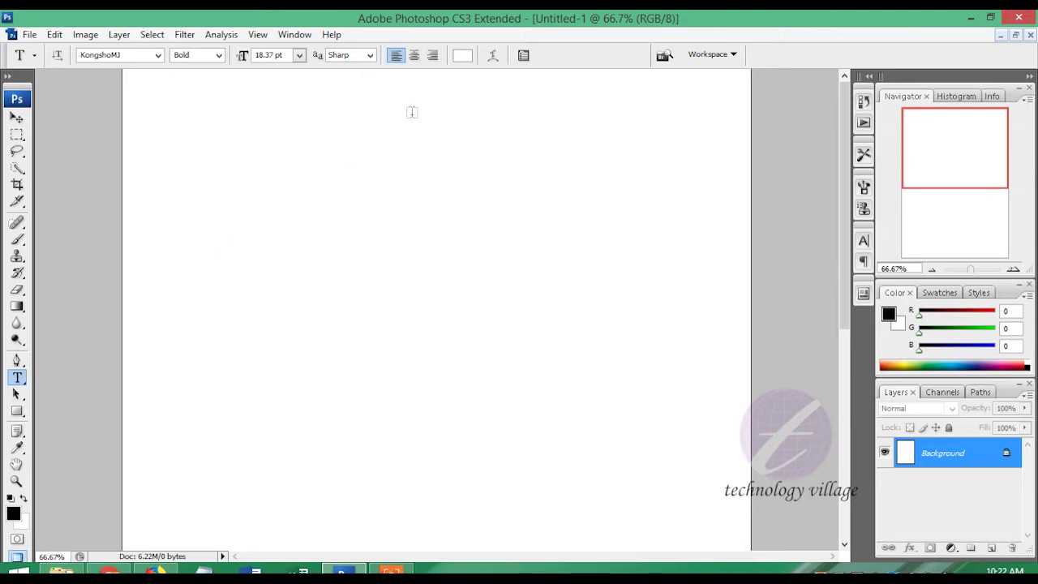
pyautogui.click(462, 54)
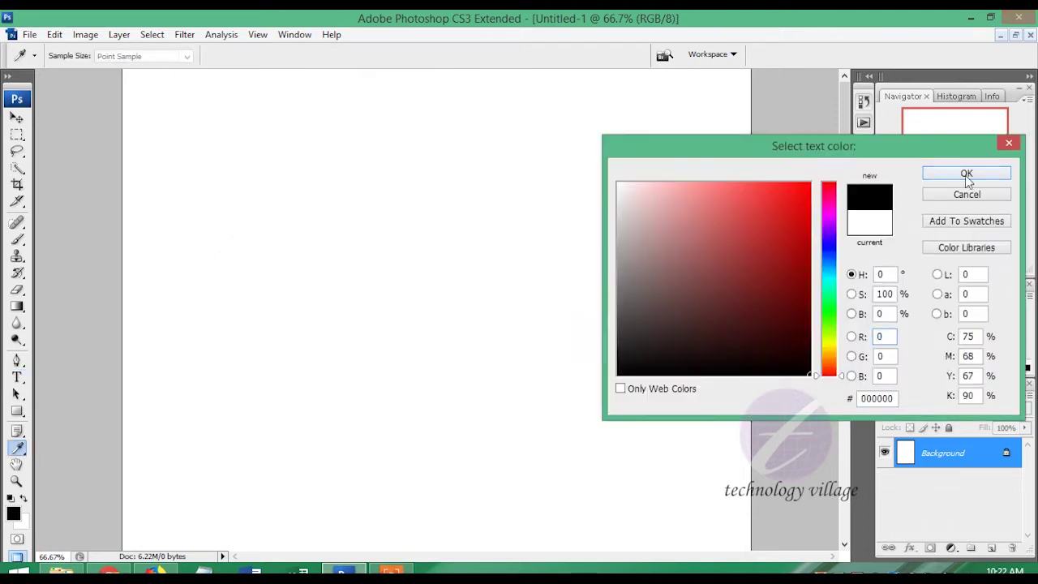
pyautogui.click(967, 175)
pyautogui.click(237, 280)
pyautogui.write('miKv')
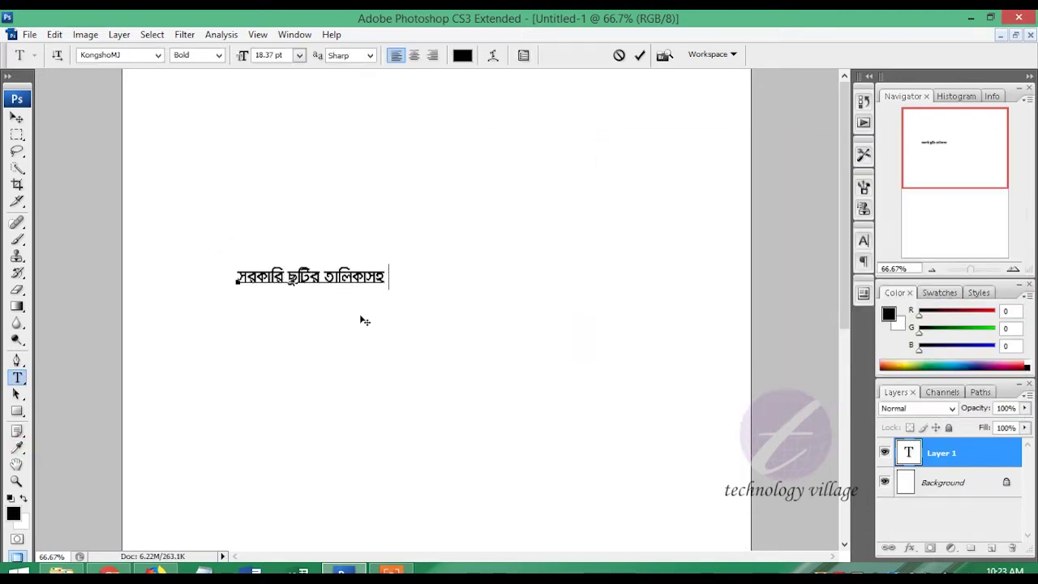
pyautogui.press('Left')
pyautogui.press('Left')
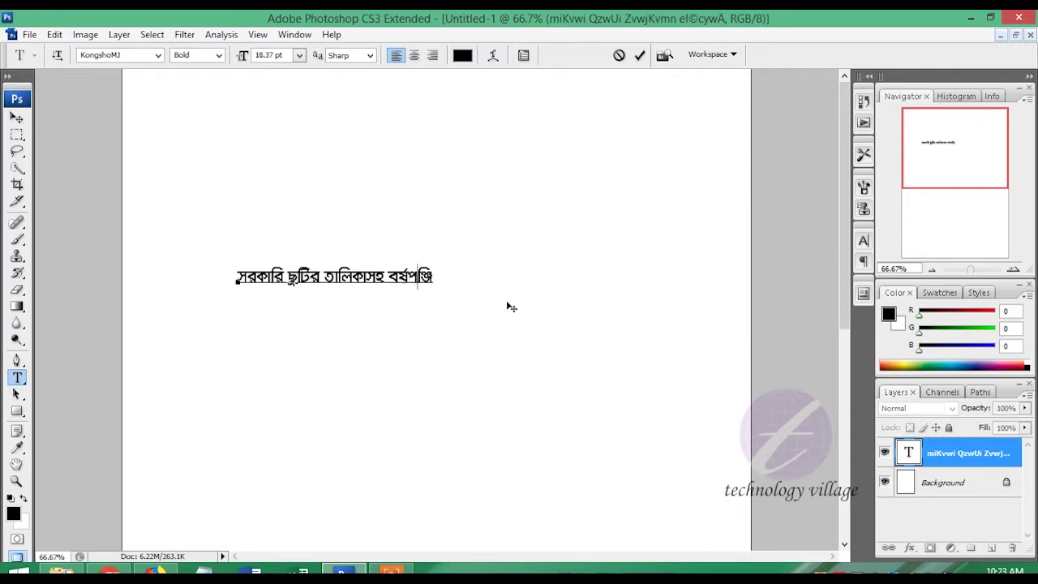
pyautogui.write('2019')
pyautogui.hotkey('ctrl', 'Return')
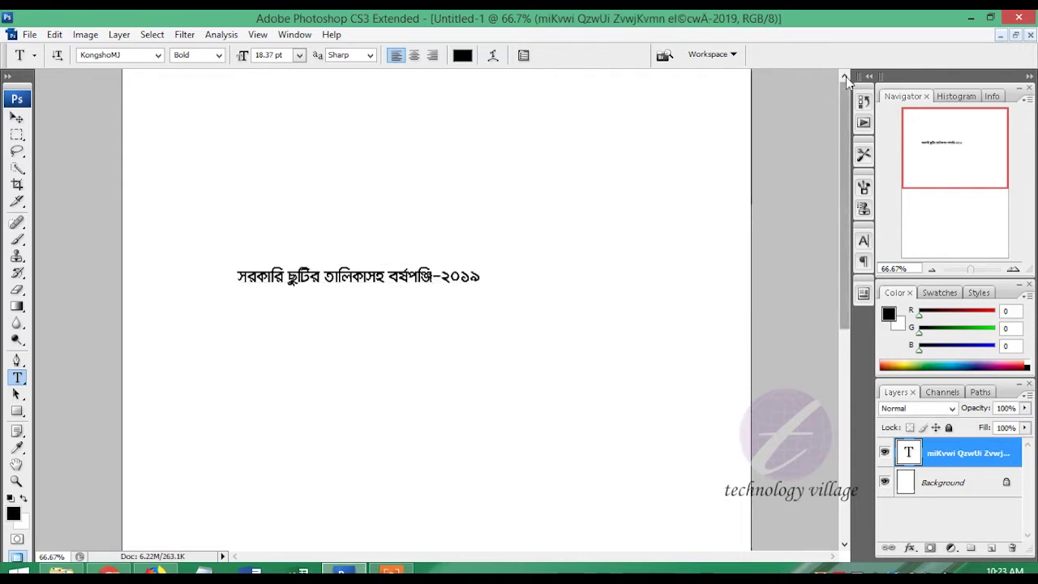
# Select the Background layer and add an empty new layer above it.
pyautogui.click(16, 118)
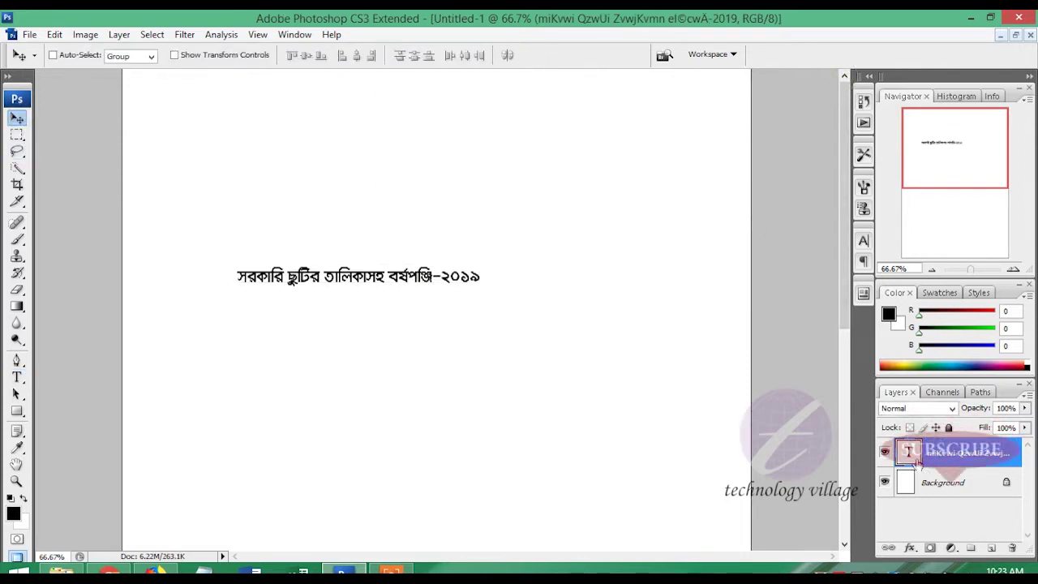
pyautogui.click(940, 481)
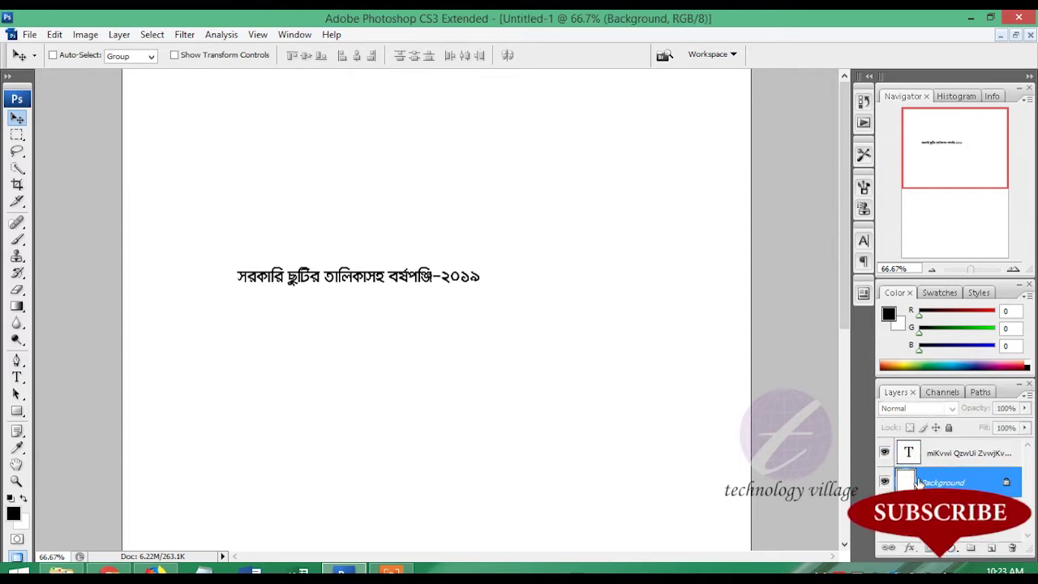
pyautogui.click(991, 548)
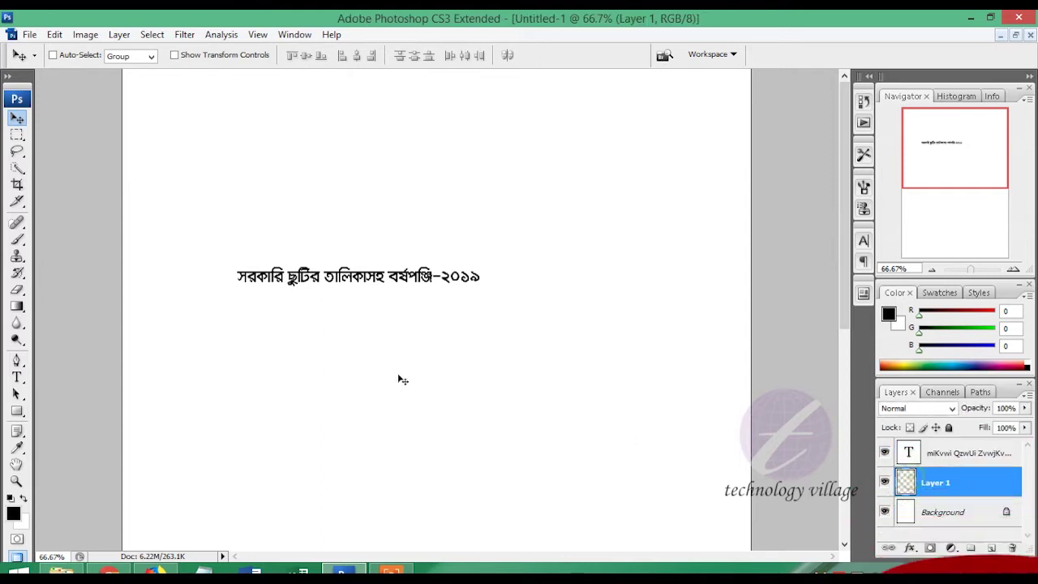
# Fill the new layer entirely with pure red (ff0000) using the Paint Bucket.
pyautogui.click(17, 306)
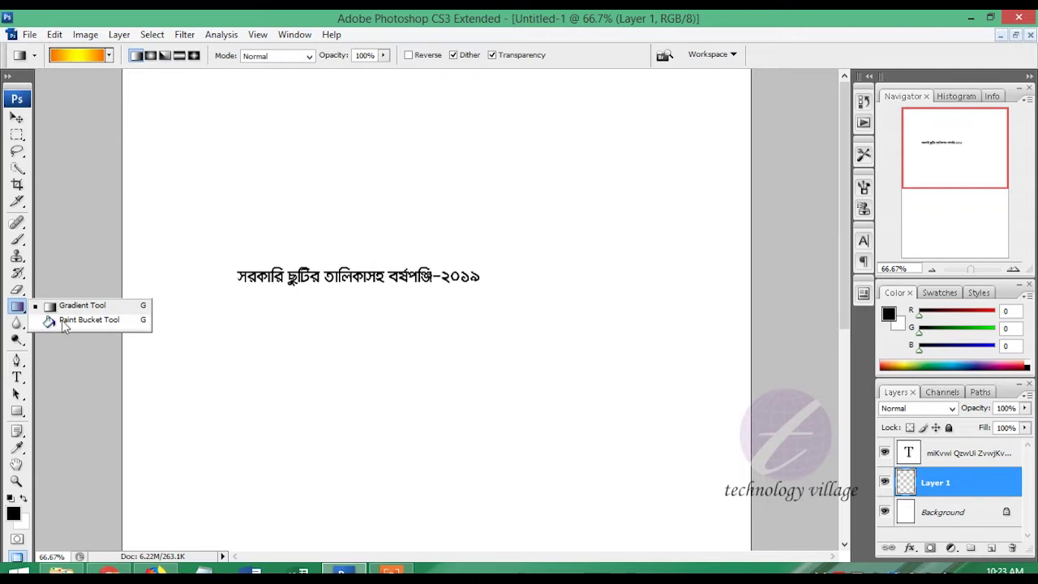
pyautogui.click(65, 318)
pyautogui.click(13, 512)
pyautogui.moveTo(689, 313); pyautogui.dragTo(810, 182)
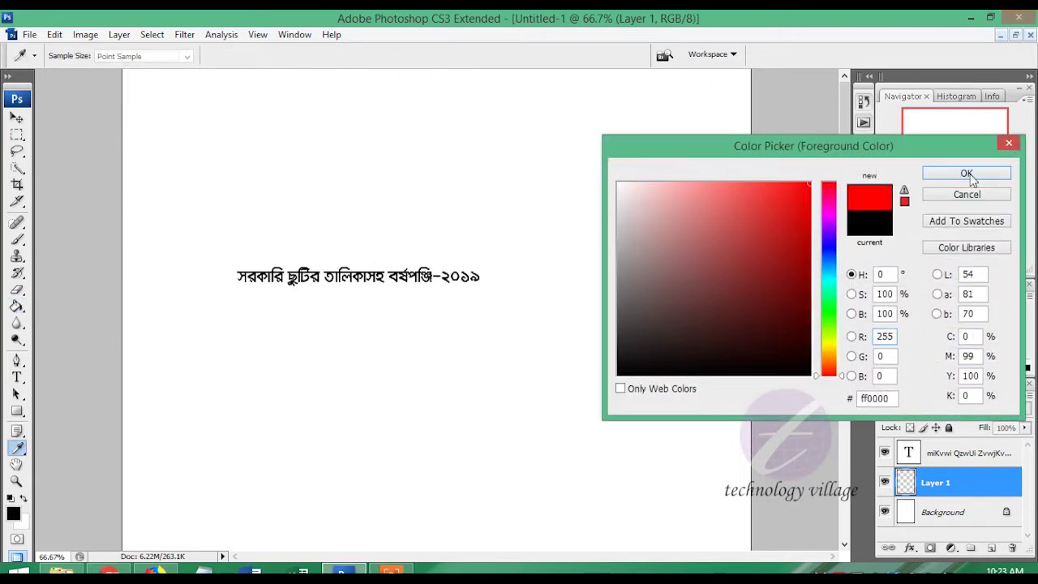
pyautogui.click(966, 173)
pyautogui.click(356, 215)
# Free Transform the red fill into a full-width band along the page top.
pyautogui.click(54, 35)
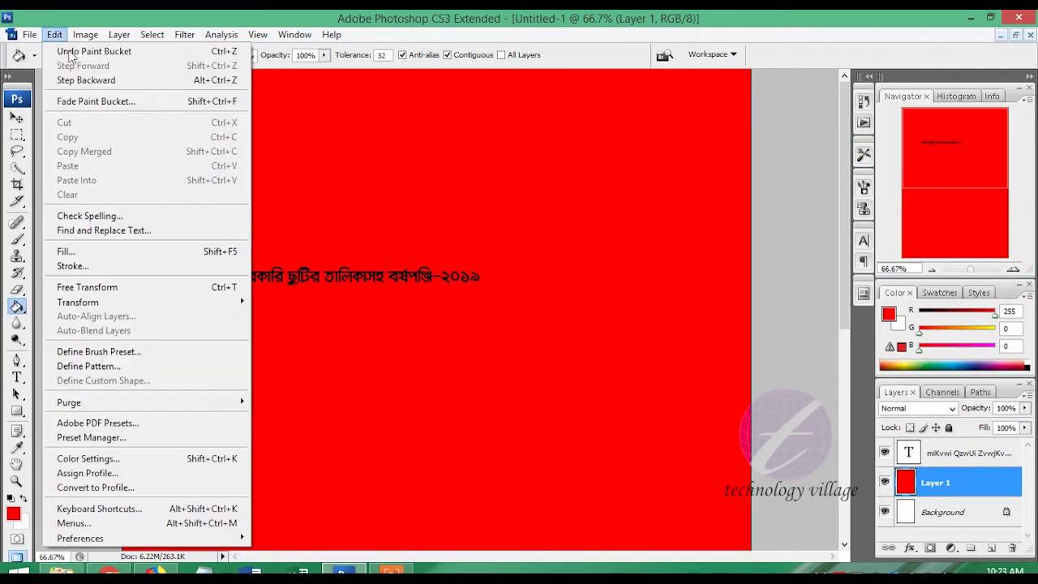
pyautogui.click(81, 287)
pyautogui.moveTo(750, 72); pyautogui.dragTo(610, 387)
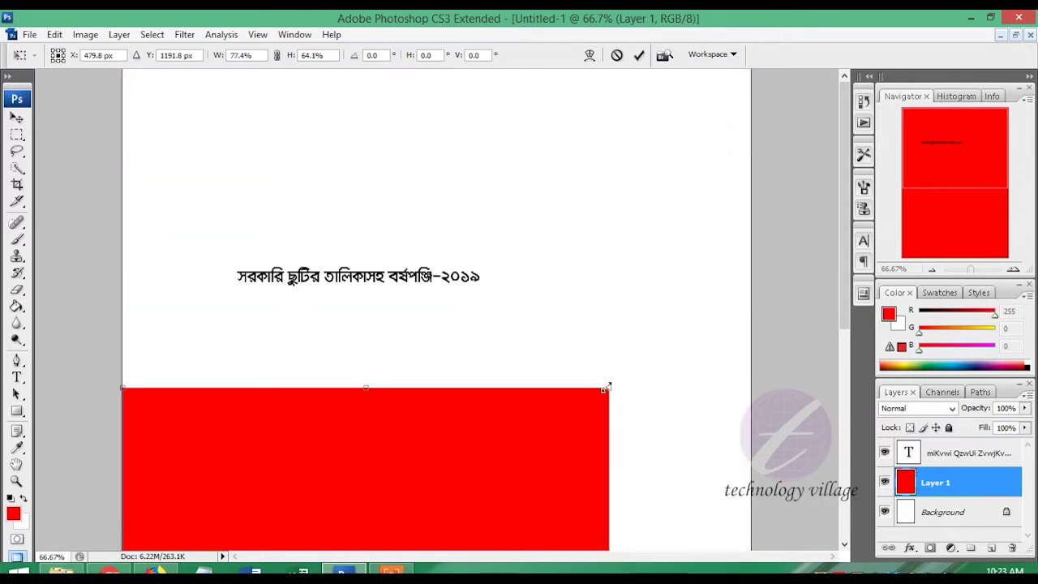
pyautogui.moveTo(469, 454); pyautogui.dragTo(543, 202)
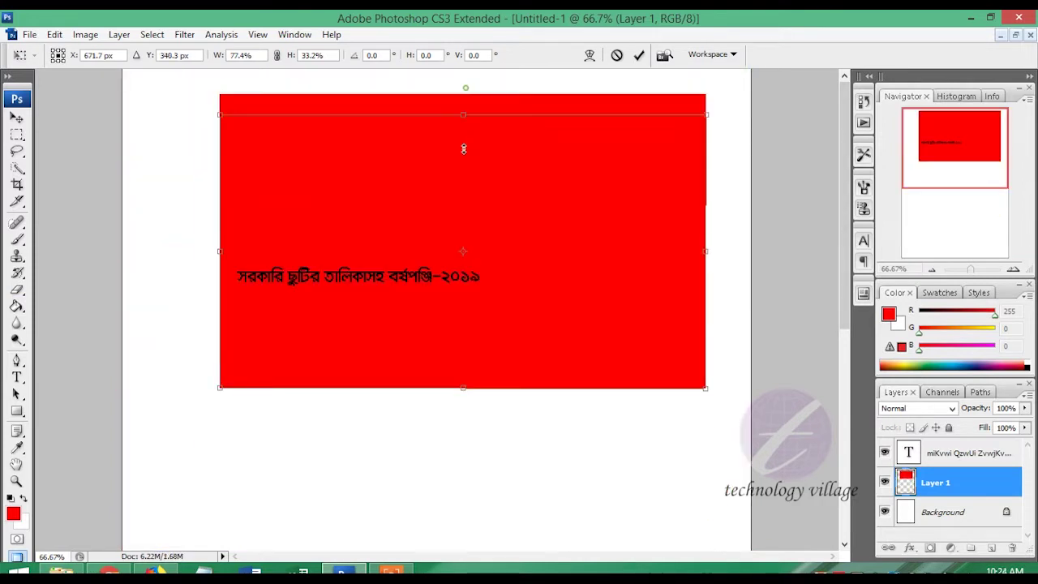
pyautogui.moveTo(439, 136); pyautogui.dragTo(438, 278)
pyautogui.moveTo(468, 354); pyautogui.dragTo(436, 171)
pyautogui.moveTo(192, 126); pyautogui.dragTo(132, 128)
pyautogui.moveTo(681, 126); pyautogui.dragTo(747, 128)
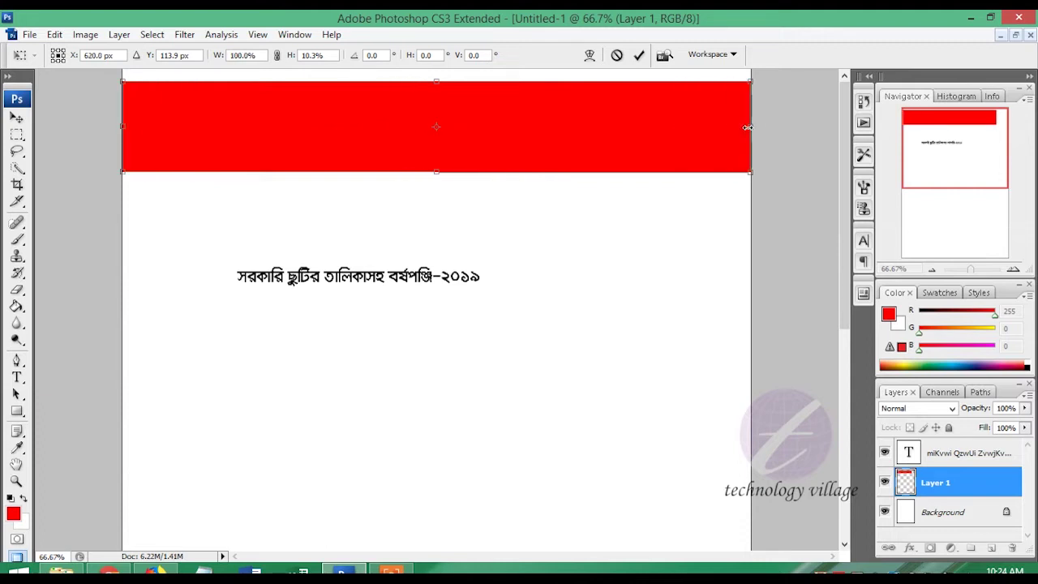
pyautogui.moveTo(435, 173)
pyautogui.mouseDown()
pyautogui.moveTo(437, 155)
pyautogui.moveTo(468, 130)
pyautogui.mouseUp()
pyautogui.press('Return')
pyautogui.press('g')
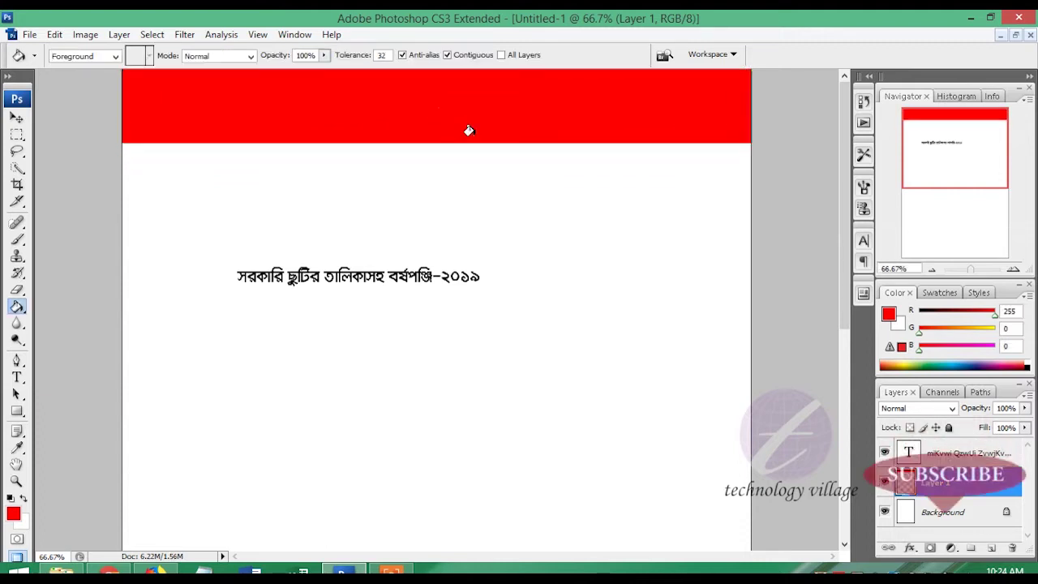
pyautogui.click(17, 119)
# Select the Bengali title layer and move it up into the red band.
pyautogui.rightClick(378, 278)
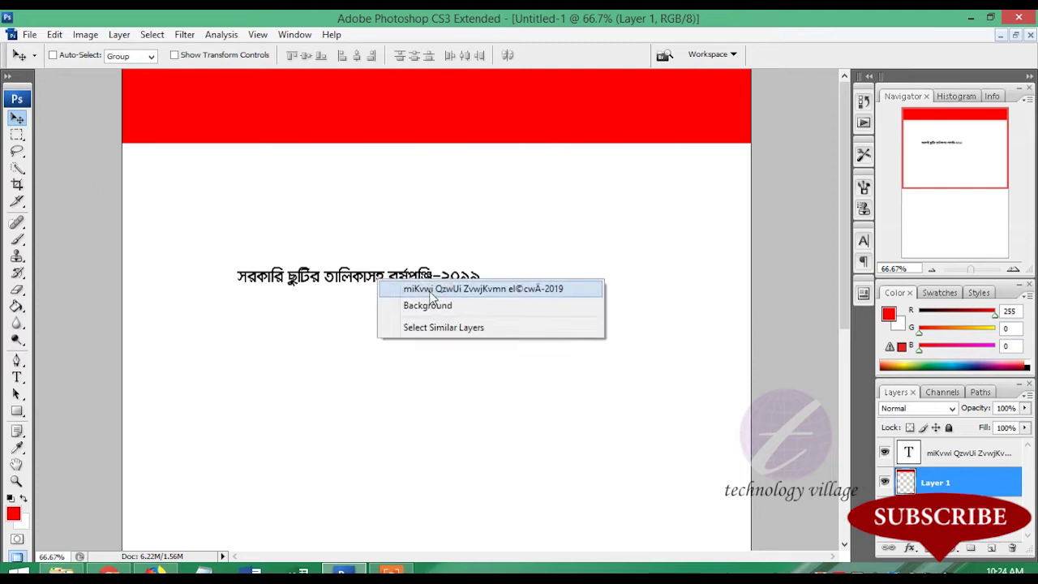
pyautogui.click(430, 289)
pyautogui.moveTo(402, 286); pyautogui.dragTo(429, 110)
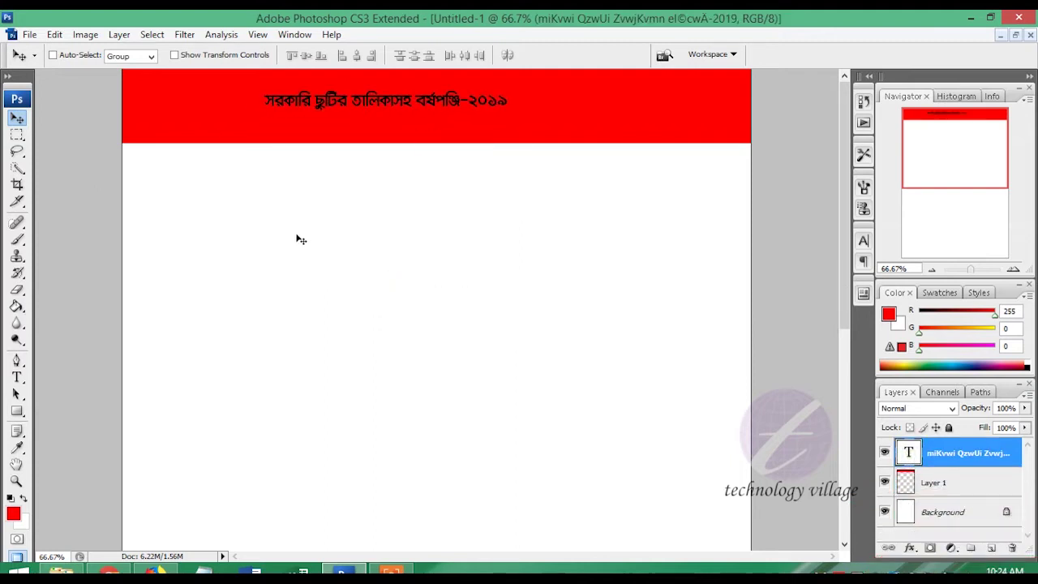
# Resize the title to 36 pt and shift it left to centre it in the band.
pyautogui.click(17, 377)
pyautogui.moveTo(264, 101); pyautogui.dragTo(513, 122)
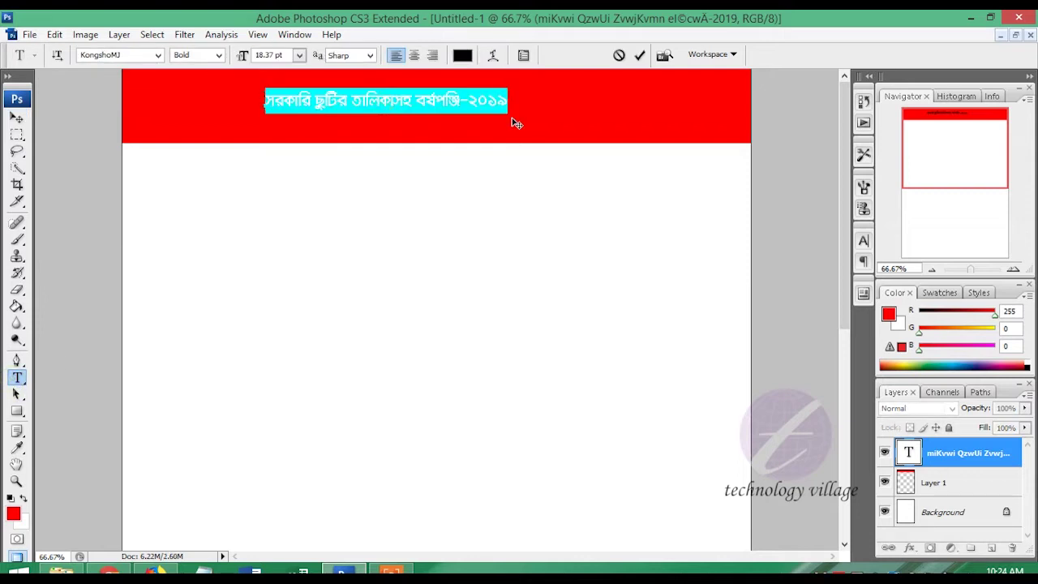
pyautogui.click(299, 56)
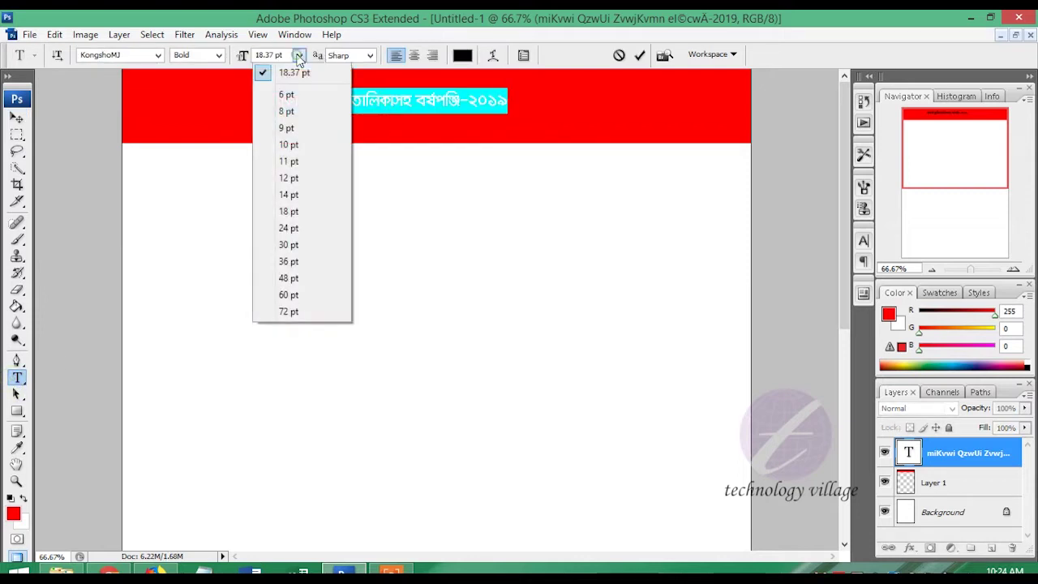
pyautogui.click(296, 229)
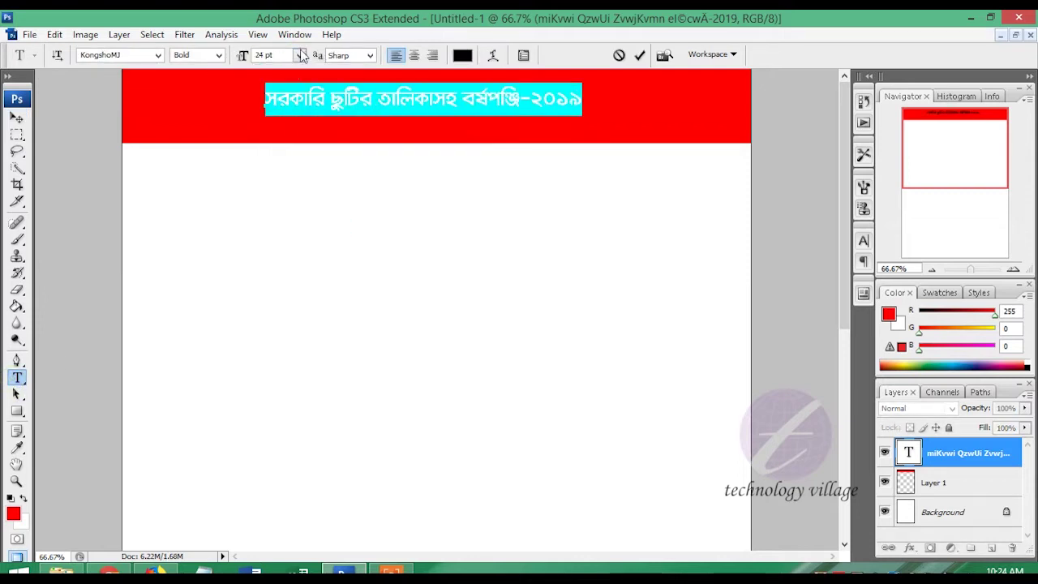
pyautogui.click(301, 54)
pyautogui.click(298, 279)
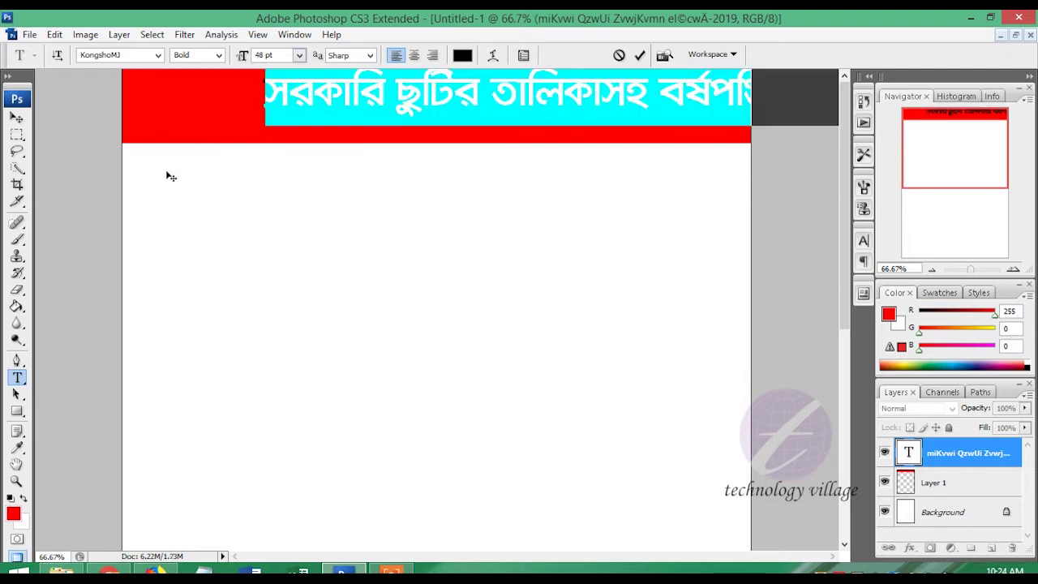
pyautogui.click(299, 55)
pyautogui.click(300, 262)
pyautogui.click(17, 118)
pyautogui.moveTo(548, 126); pyautogui.dragTo(495, 130)
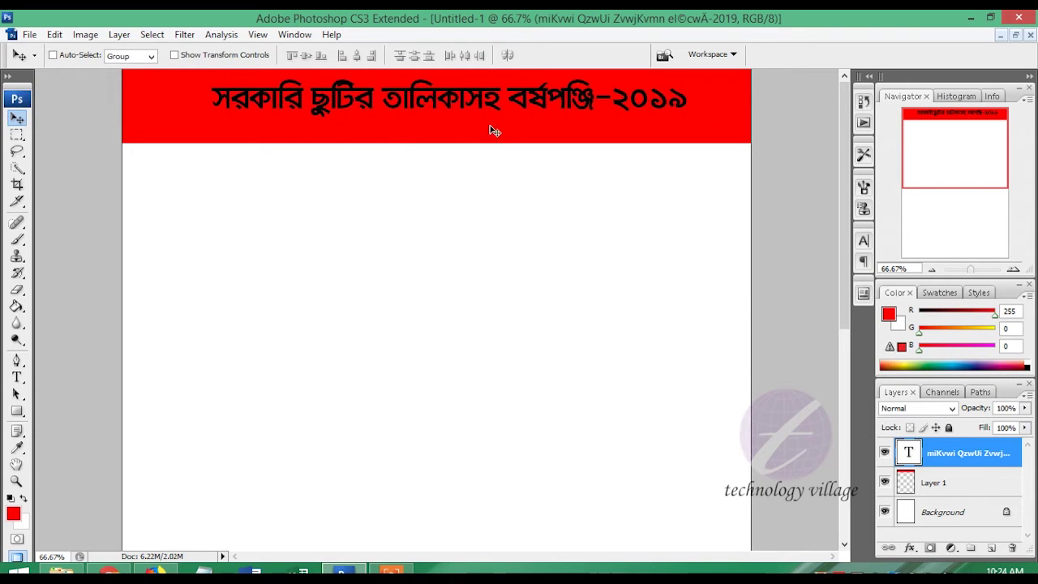
# Recolour the title text white and nudge it slightly up and left.
pyautogui.click(17, 377)
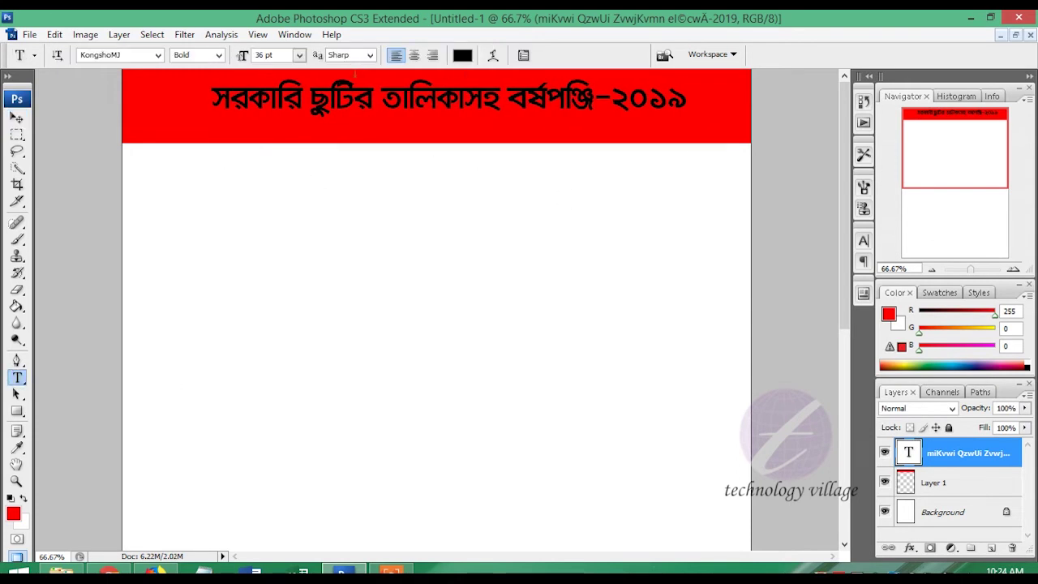
pyautogui.click(462, 95)
pyautogui.hotkey('ctrl', 'a')
pyautogui.click(863, 241)
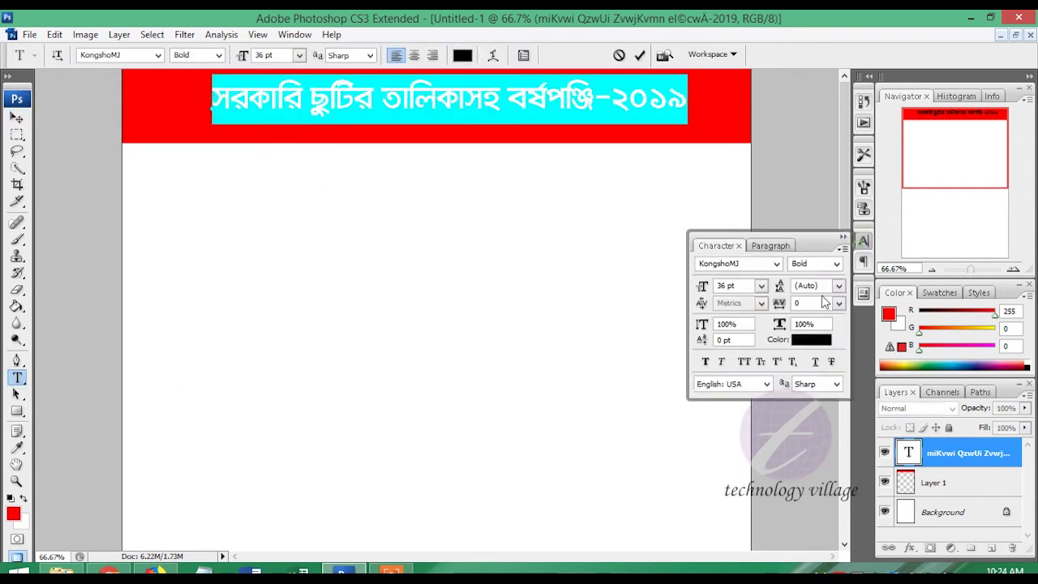
pyautogui.click(811, 339)
pyautogui.click(618, 181)
pyautogui.click(969, 171)
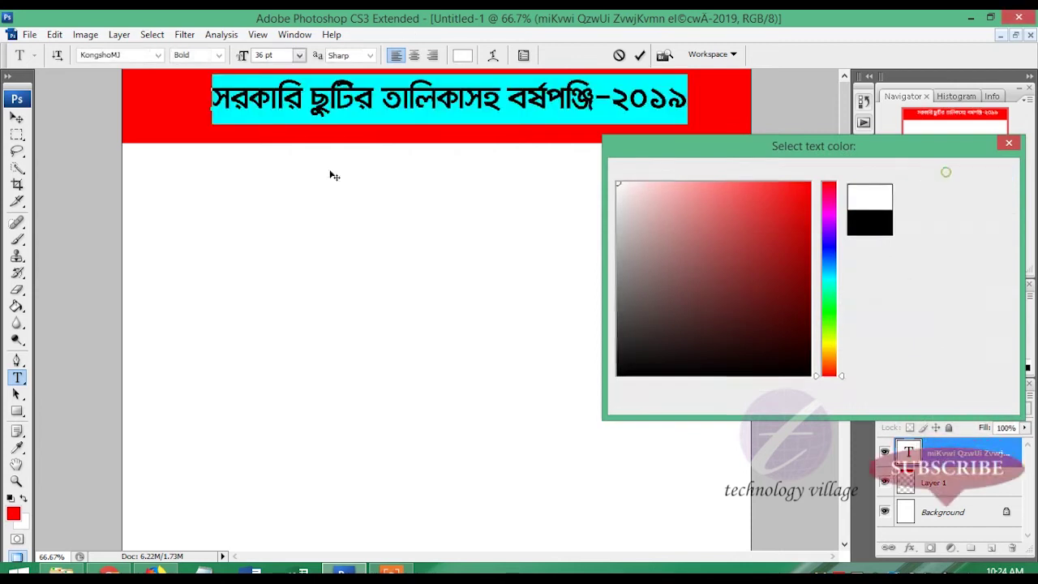
pyautogui.click(16, 117)
pyautogui.moveTo(405, 113)
pyautogui.mouseDown()
pyautogui.moveTo(414, 107)
pyautogui.moveTo(397, 140)
pyautogui.mouseUp()
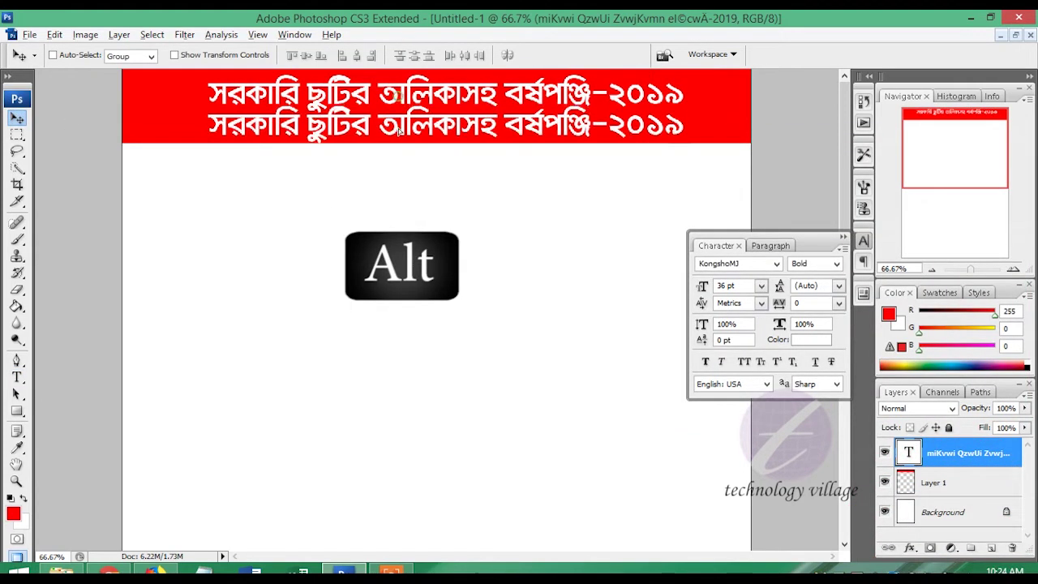
# Shrink the duplicated title line to 20 pt and place it under the main title.
pyautogui.press('t')
pyautogui.click(504, 155)
pyautogui.hotkey('ctrl', 'a')
pyautogui.hotkey('ctrl', 'shift', ',')
pyautogui.hotkey('ctrl', 'shift', ',')
pyautogui.hotkey('ctrl', 'shift', ',')
pyautogui.hotkey('ctrl', 'Return')
pyautogui.moveTo(467, 151); pyautogui.dragTo(527, 139)
pyautogui.click(527, 139)
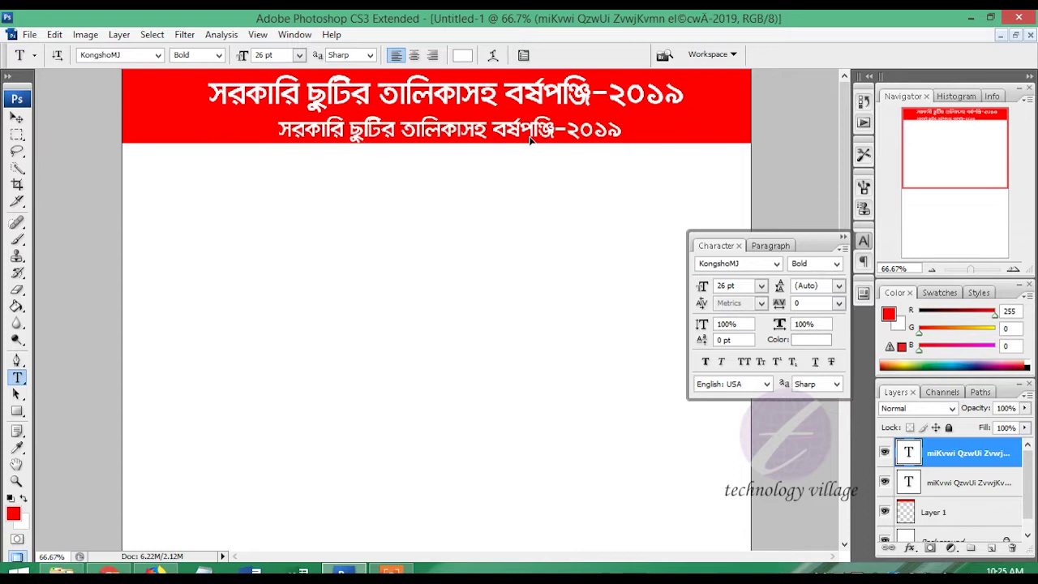
pyautogui.hotkey('ctrl', 'a')
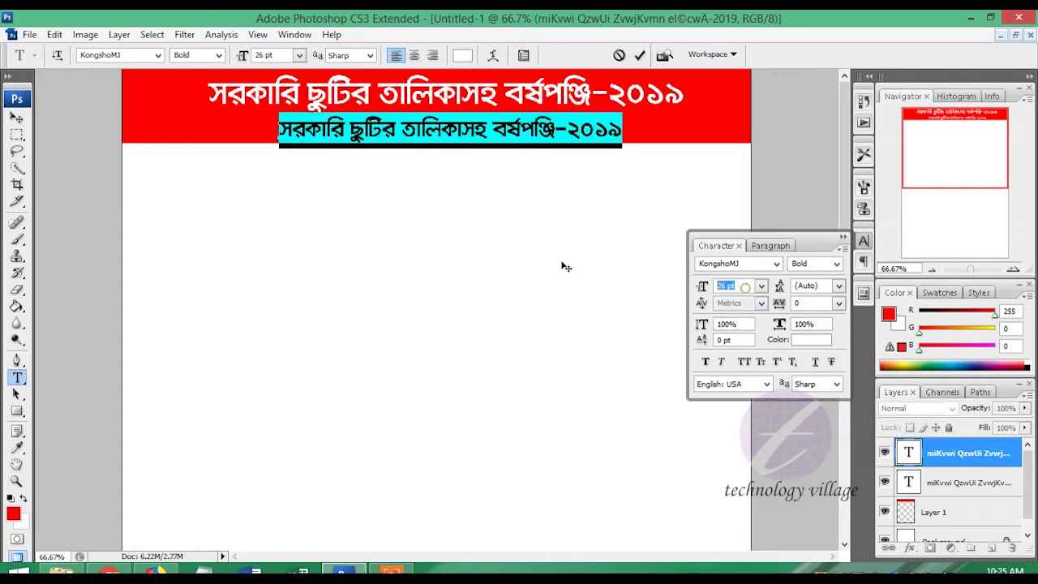
pyautogui.write('20')
pyautogui.press('Return')
pyautogui.hotkey('ctrl', 'Return')
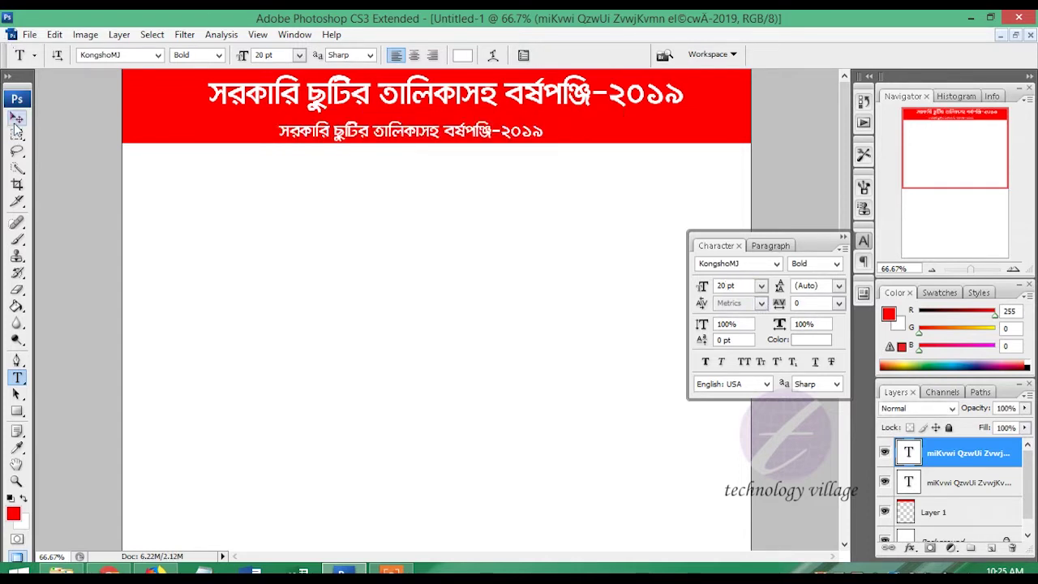
# Centre the 20 pt subtitle horizontally under the main title and nudge it into place.
pyautogui.click(16, 117)
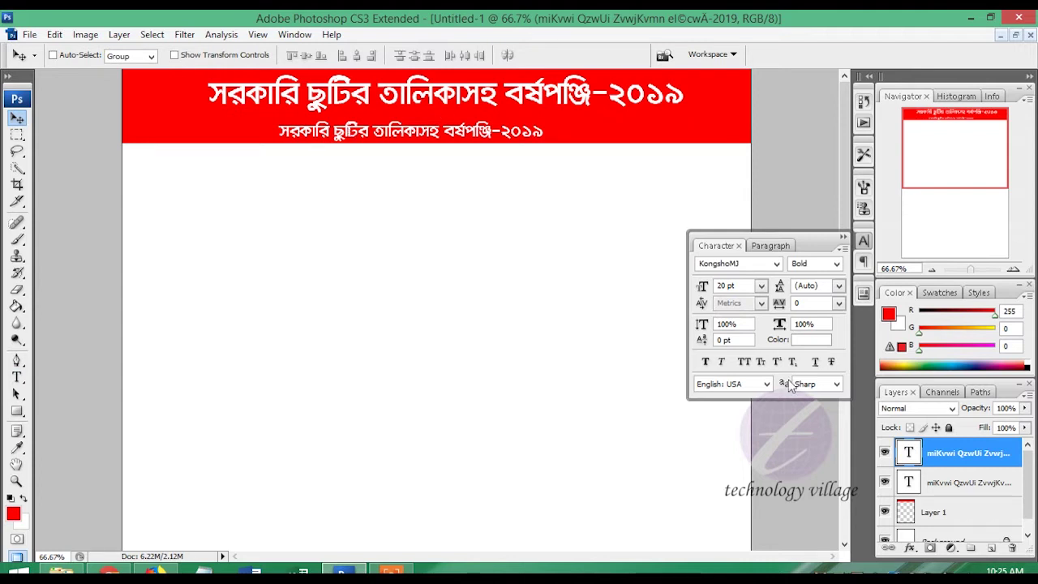
pyautogui.keyDown('shift'); pyautogui.click(915, 486); pyautogui.keyUp('shift')
pyautogui.click(357, 55)
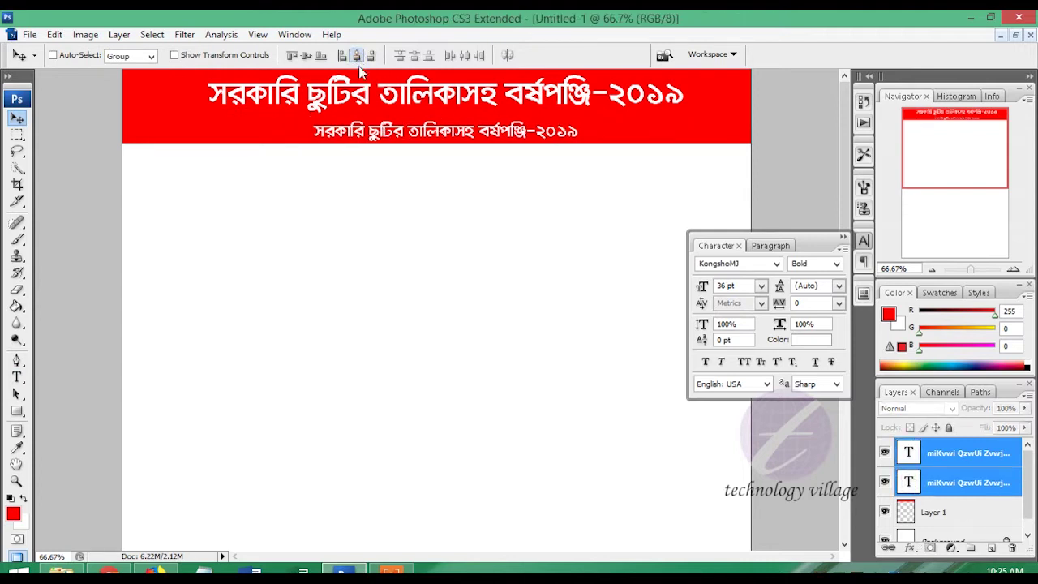
pyautogui.click(958, 496)
pyautogui.press('Down')
pyautogui.press('Down')
pyautogui.press('Down')
pyautogui.hotkey('alt', ']')
pyautogui.press('Up')
pyautogui.press('Up')
pyautogui.press('Up')
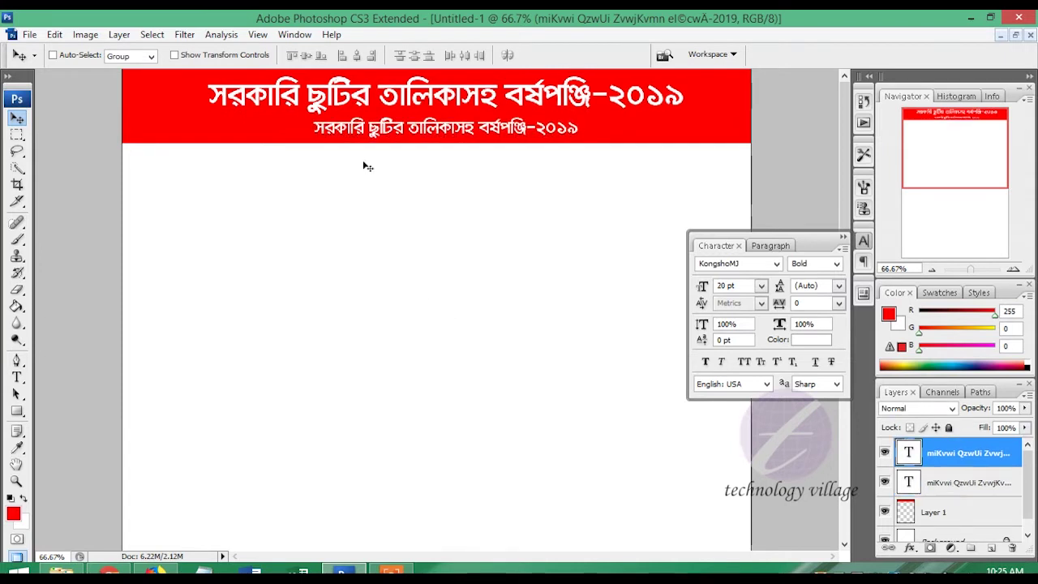
pyautogui.press('t')
pyautogui.click(379, 129)
# Retype the subtitle as '১৪২৫-২৬ বঙ্গাব্দ । ১৪৪০-৪১ হিজরী'.
pyautogui.hotkey('ctrl', 'a')
pyautogui.write('142')
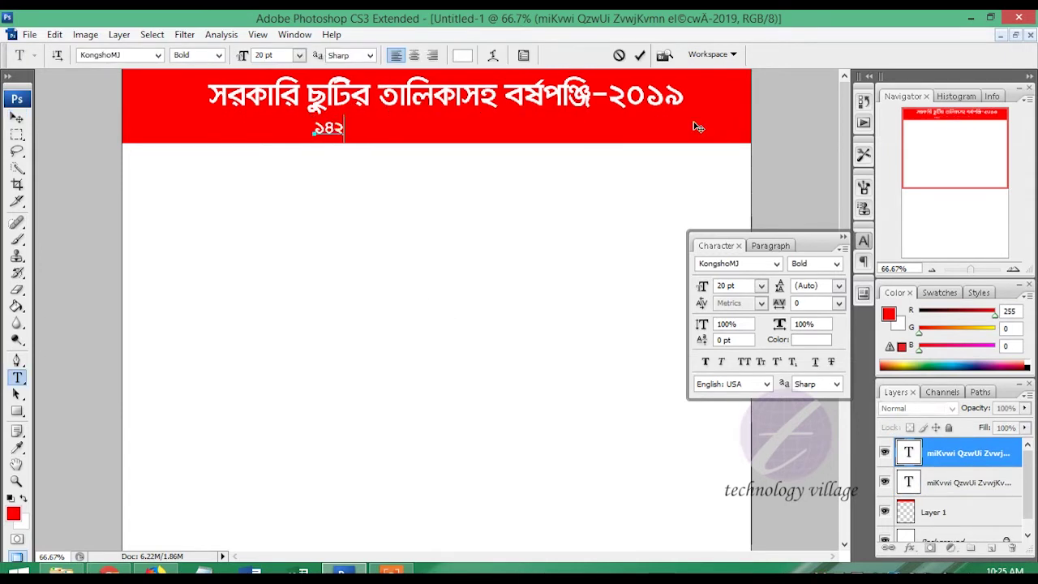
pyautogui.write('ã t 1425-26 wnRix')
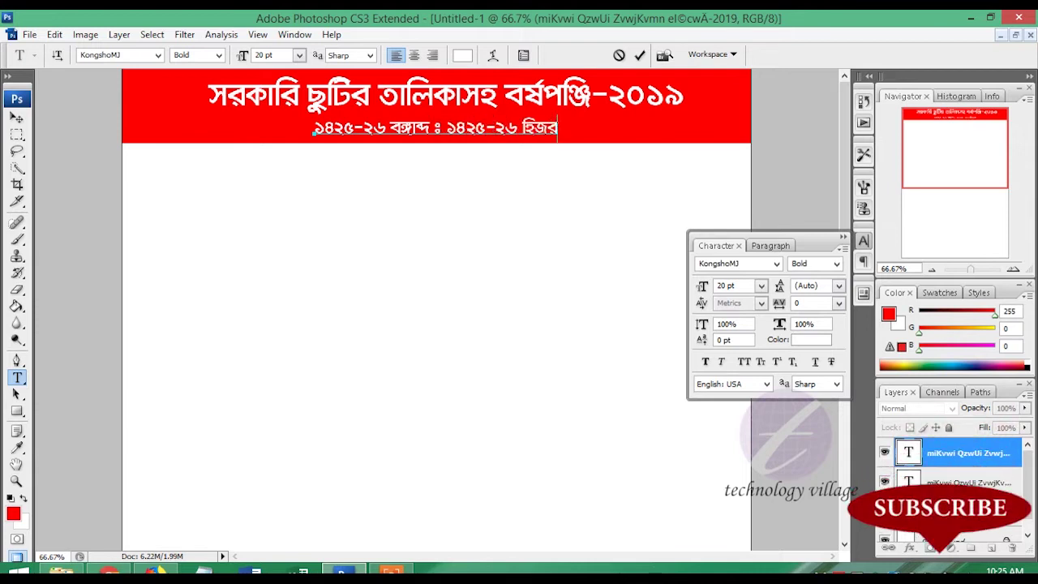
pyautogui.moveTo(465, 129)
pyautogui.mouseDown()
pyautogui.moveTo(487, 128)
pyautogui.moveTo(434, 128)
pyautogui.mouseUp()
pyautogui.write('40')
pyautogui.press('Right')
pyautogui.press('Delete')
pyautogui.press('Delete')
pyautogui.write('41')
pyautogui.write('|')
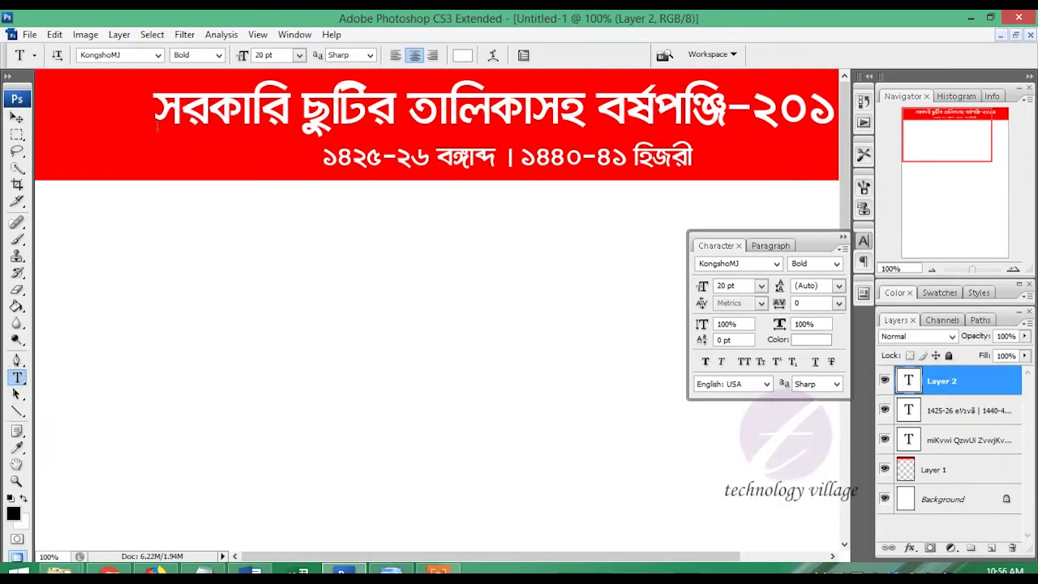
# Switch the font style to Regular at 15 pt for new text.
pyautogui.click(218, 56)
pyautogui.click(197, 67)
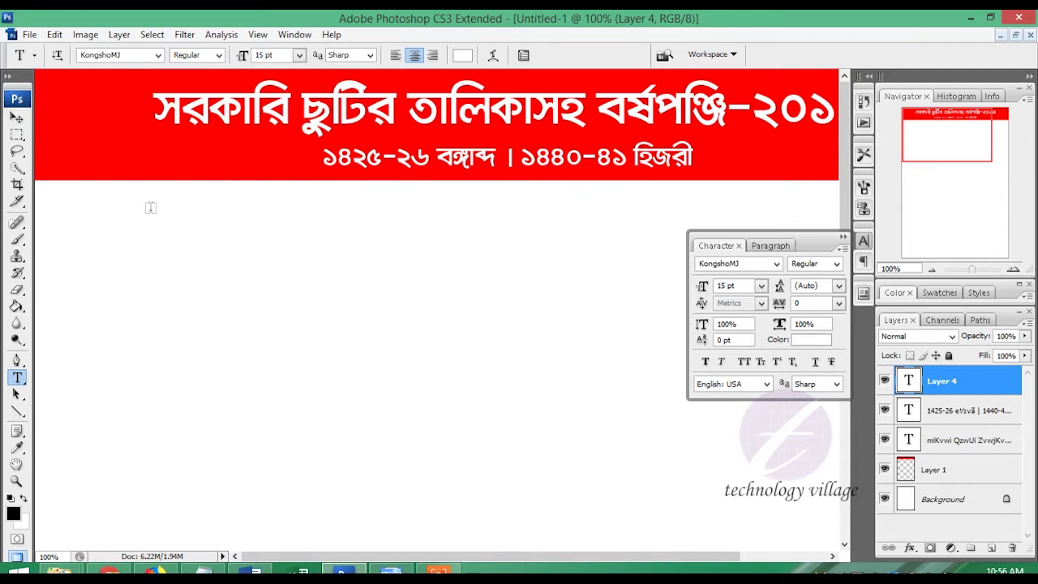
pyautogui.click(95, 259)
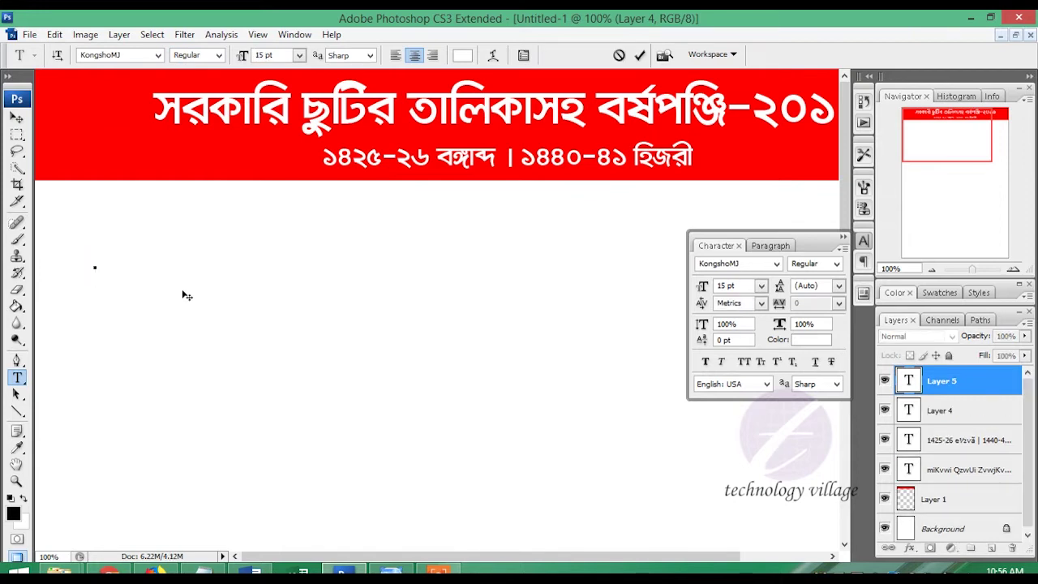
# Type রবি in black, Alt-drag copies to its right, and retype the first as সোম.
pyautogui.write('M')
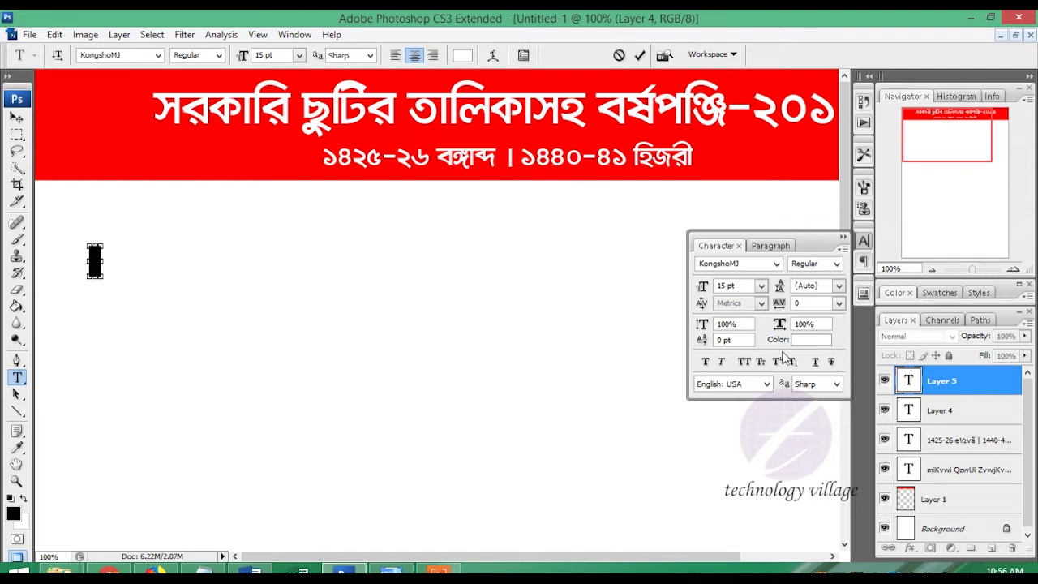
pyautogui.click(811, 339)
pyautogui.click(946, 190)
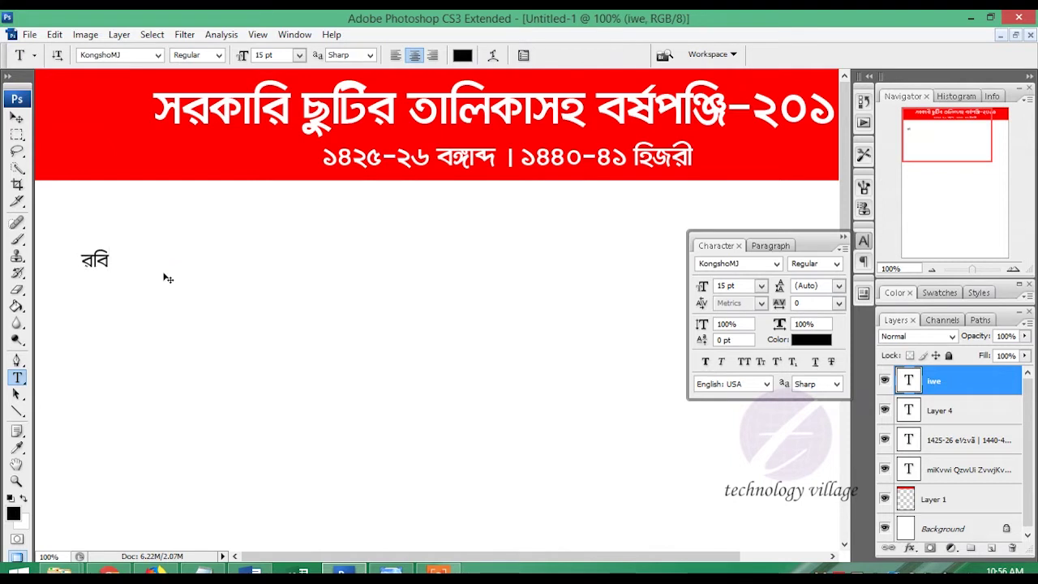
pyautogui.moveTo(163, 273); pyautogui.dragTo(218, 258)
pyautogui.write('‡mvg')
pyautogui.moveTo(154, 262); pyautogui.dragTo(326, 266)
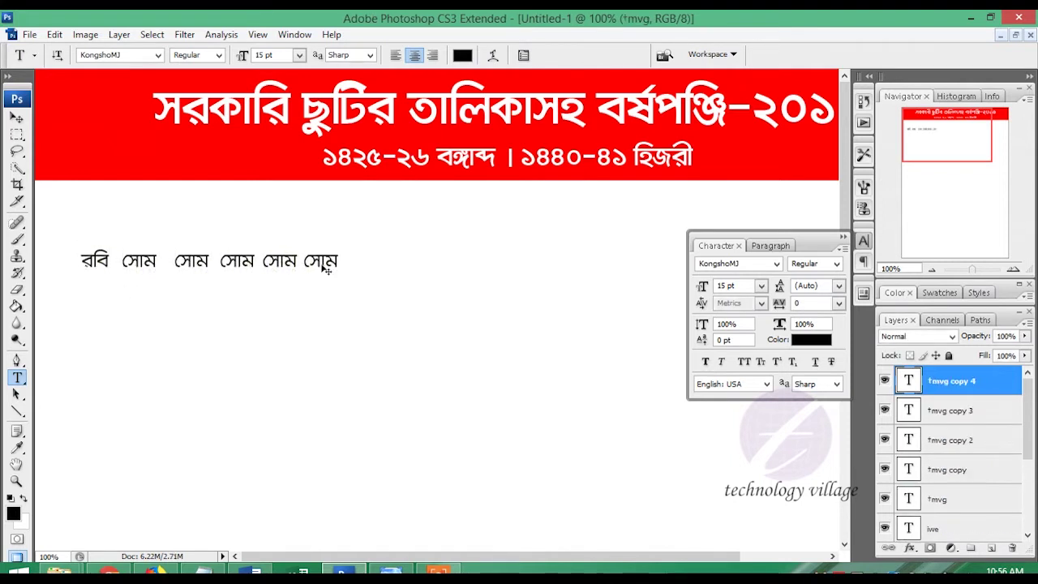
# Retype the remaining copies as মঙ্গল, বুধ, বৃহ, শুক্র and শনি.
pyautogui.doubleClick(192, 259)
pyautogui.write('g½j')
pyautogui.doubleClick(237, 259)
pyautogui.write('eya')
pyautogui.doubleClick(280, 259)
pyautogui.write('e„n')
pyautogui.doubleClick(323, 259)
pyautogui.write('ïµ')
pyautogui.doubleClick(365, 260)
pyautogui.write('kwb')
pyautogui.hotkey('ctrl', 'Return')
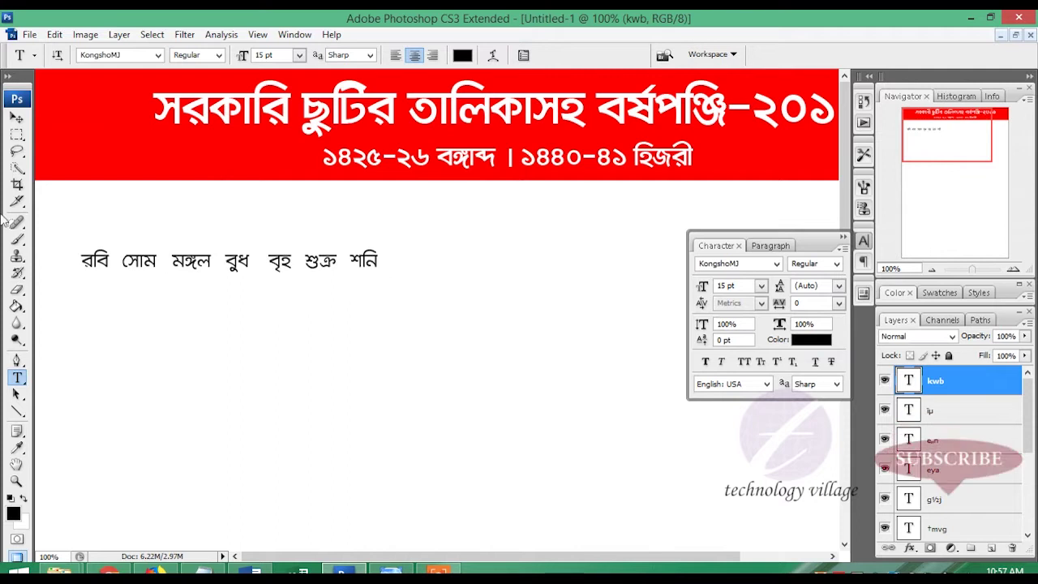
pyautogui.click(16, 119)
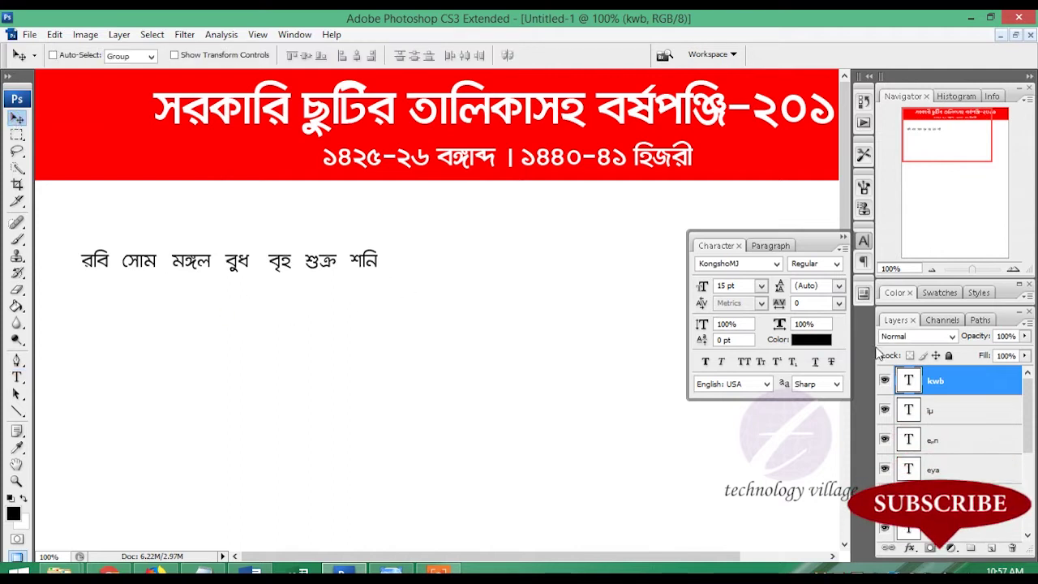
# Create a layer group named January and select the weekday text layers.
pyautogui.click(970, 548)
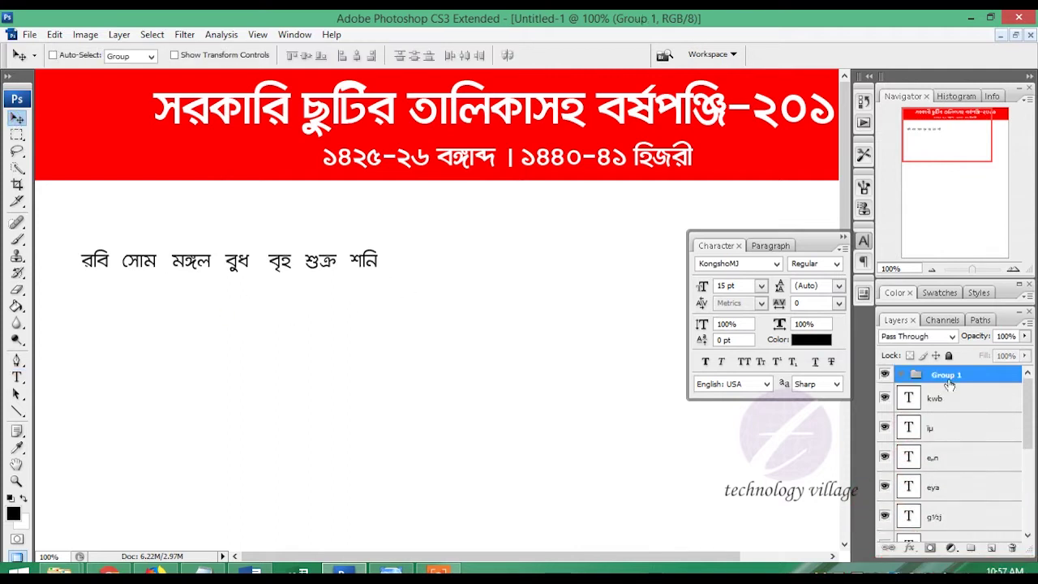
pyautogui.write('January')
pyautogui.press('Return')
pyautogui.click(930, 415)
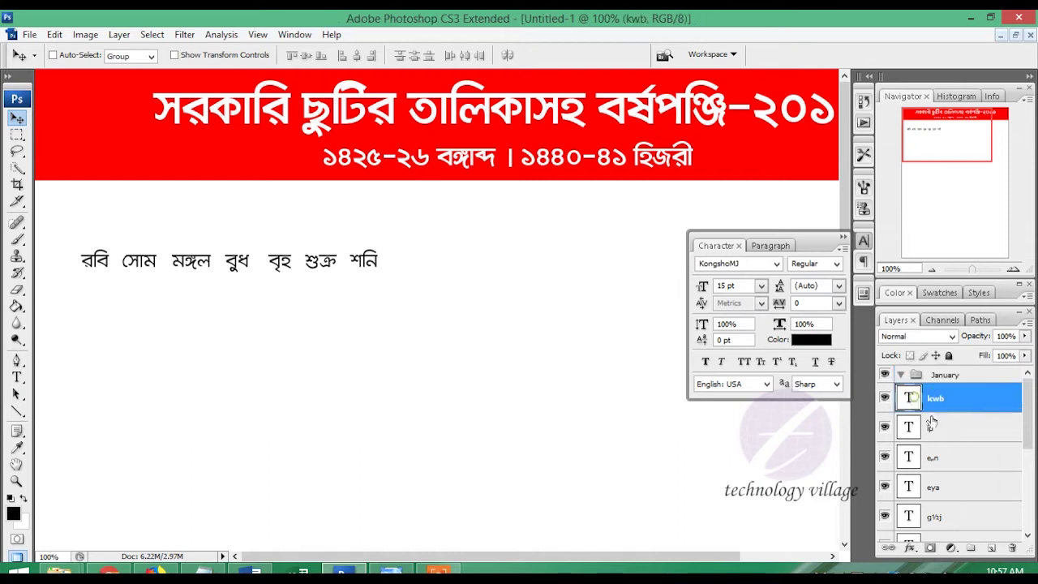
pyautogui.scroll(-2, 931, 519)
pyautogui.scroll(-2, 962, 491)
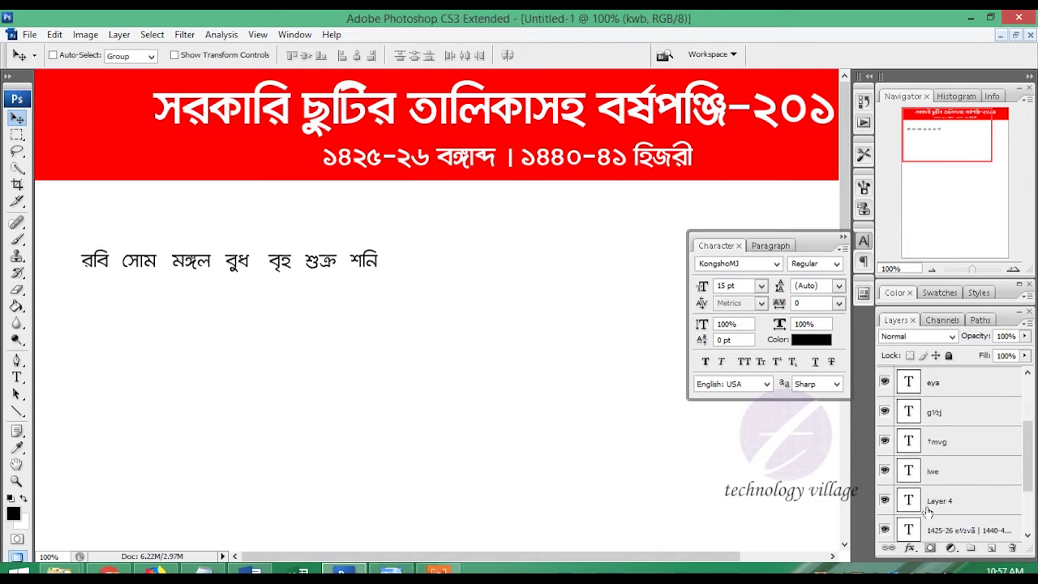
pyautogui.keyDown('shift'); pyautogui.click(930, 511); pyautogui.keyUp('shift')
pyautogui.scroll(2, 967, 455)
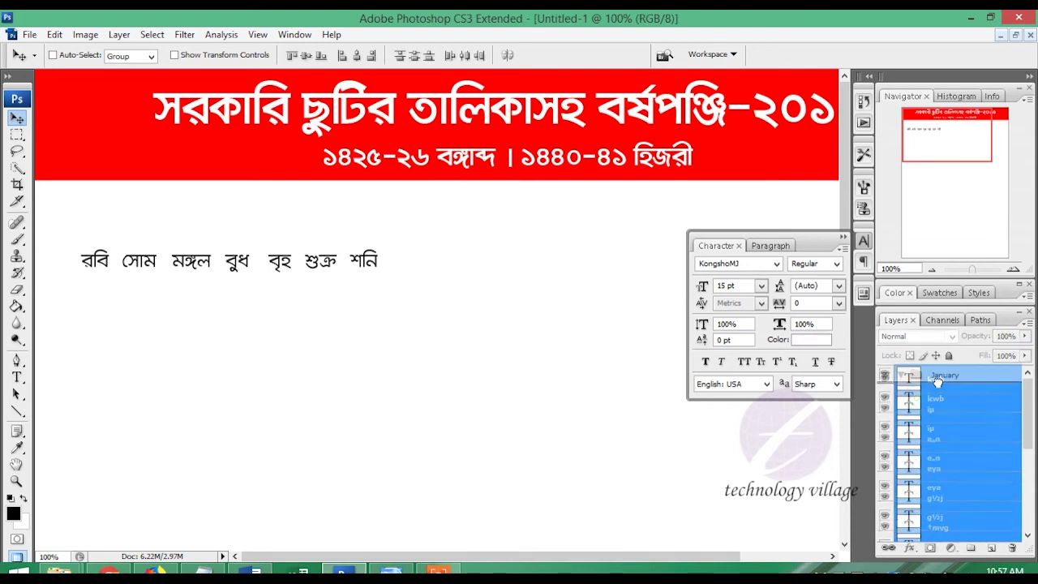
pyautogui.press('t')
pyautogui.click(206, 261)
pyautogui.write('০১')
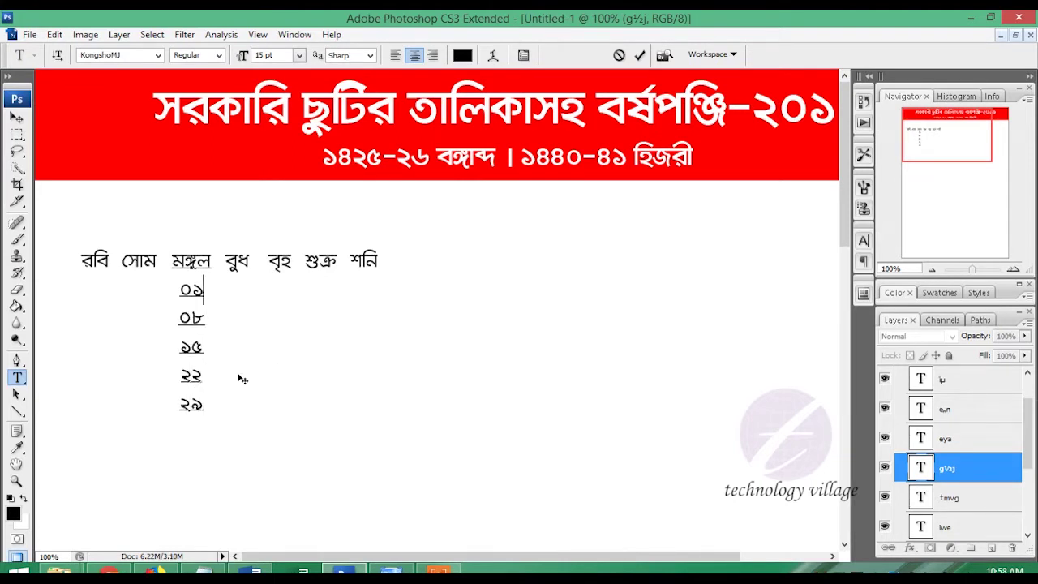
# Give the মঙ্গল dates 14 pt leading and the ১৮ ২৪ line 8 pt with 6 pt leading.
pyautogui.press('Return')
pyautogui.hotkey('ctrl', 't')
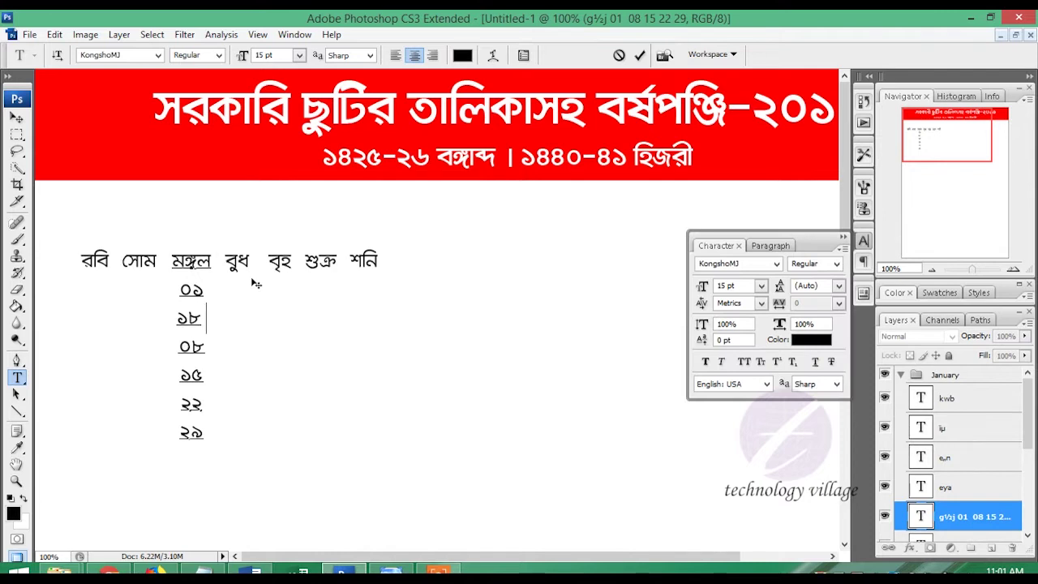
pyautogui.hotkey('ctrl', 'a')
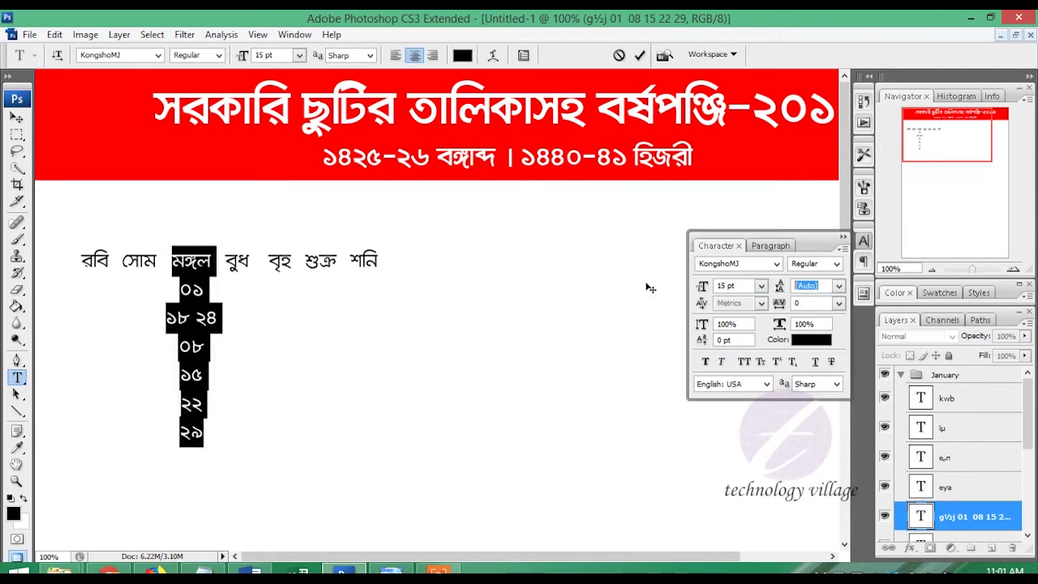
pyautogui.write('14')
pyautogui.press('Return')
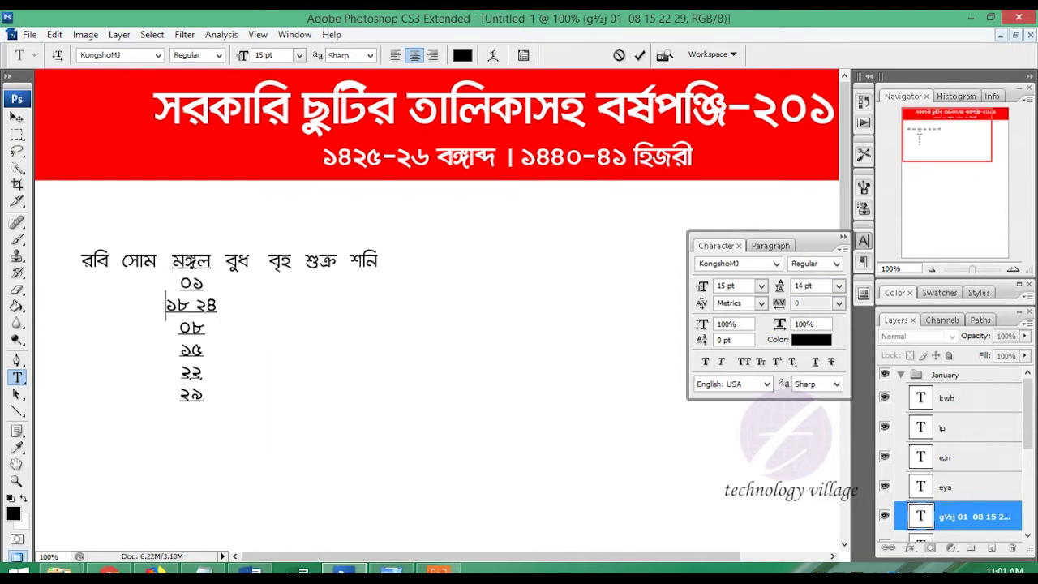
pyautogui.hotkey('shift', 'End')
pyautogui.write('8')
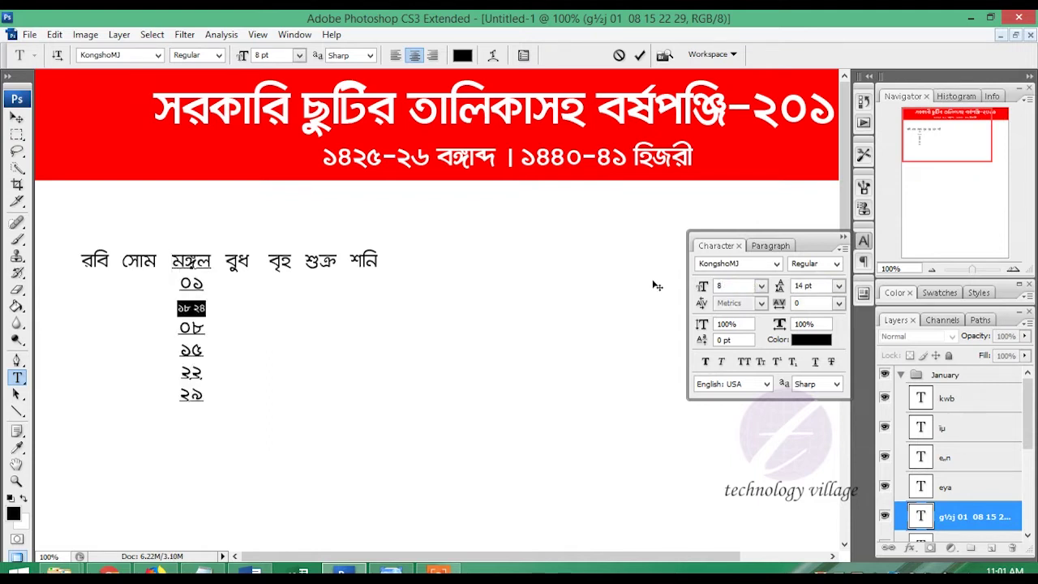
pyautogui.write('6')
pyautogui.press('Return')
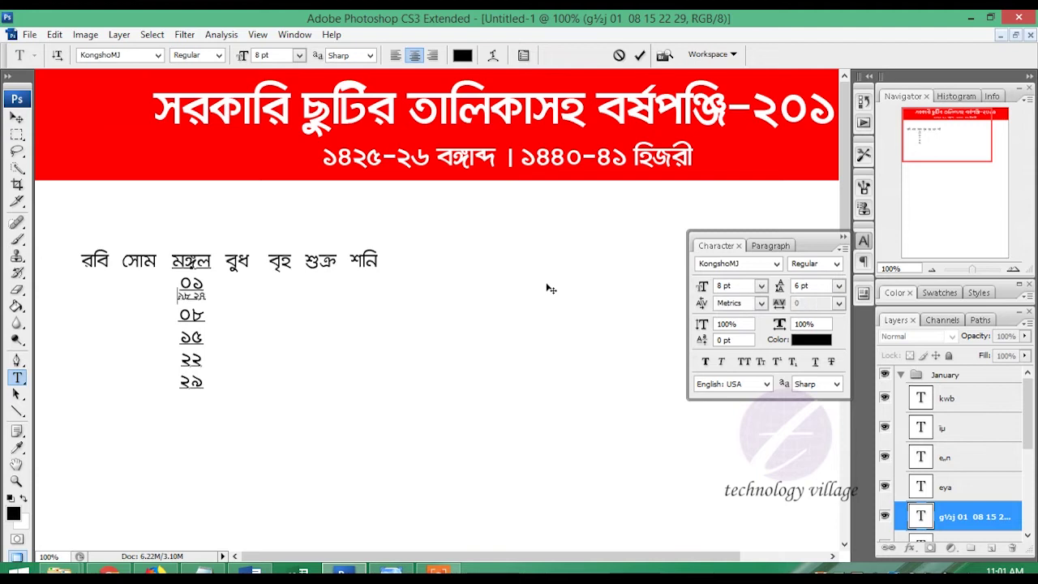
pyautogui.hotkey('ctrl', 'Return')
pyautogui.doubleClick(183, 296)
# Colour the ১৮ digits bright pink (ff008a).
pyautogui.click(799, 339)
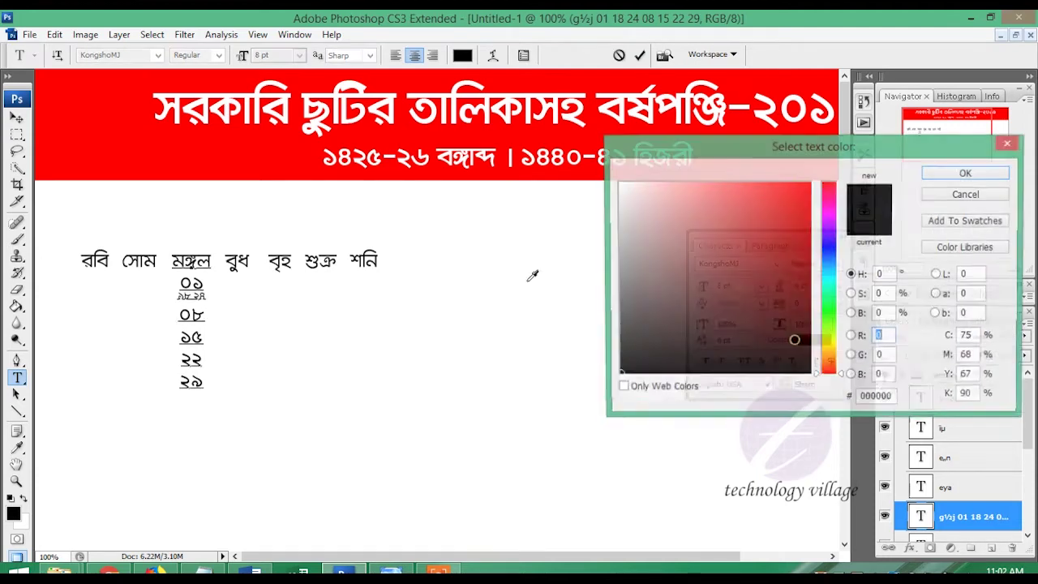
pyautogui.moveTo(821, 308)
pyautogui.mouseDown()
pyautogui.moveTo(829, 212)
pyautogui.moveTo(840, 223)
pyautogui.mouseUp()
pyautogui.moveTo(771, 211)
pyautogui.mouseDown()
pyautogui.moveTo(809, 213)
pyautogui.moveTo(827, 200)
pyautogui.mouseUp()
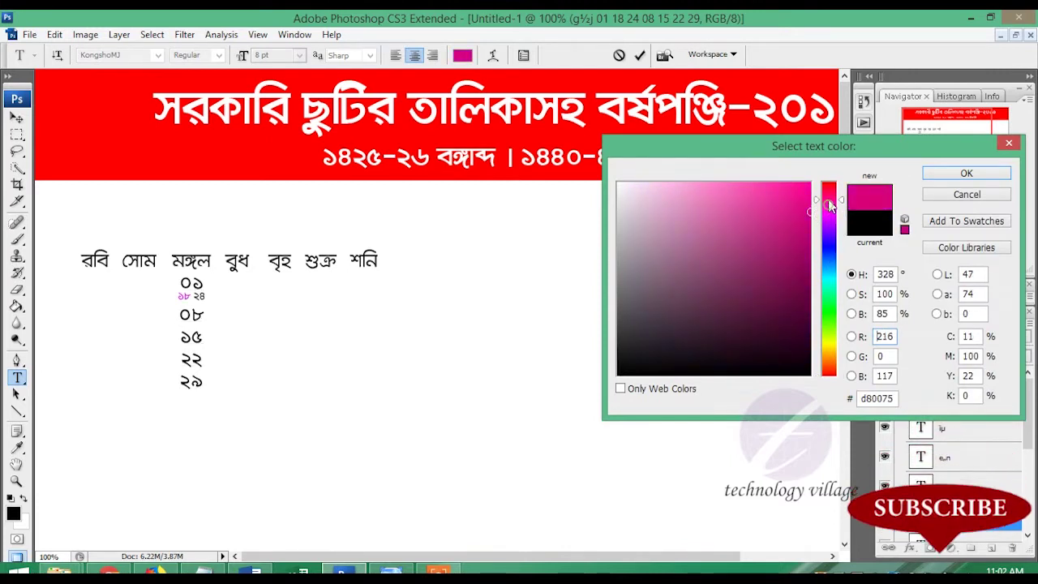
pyautogui.click(803, 210)
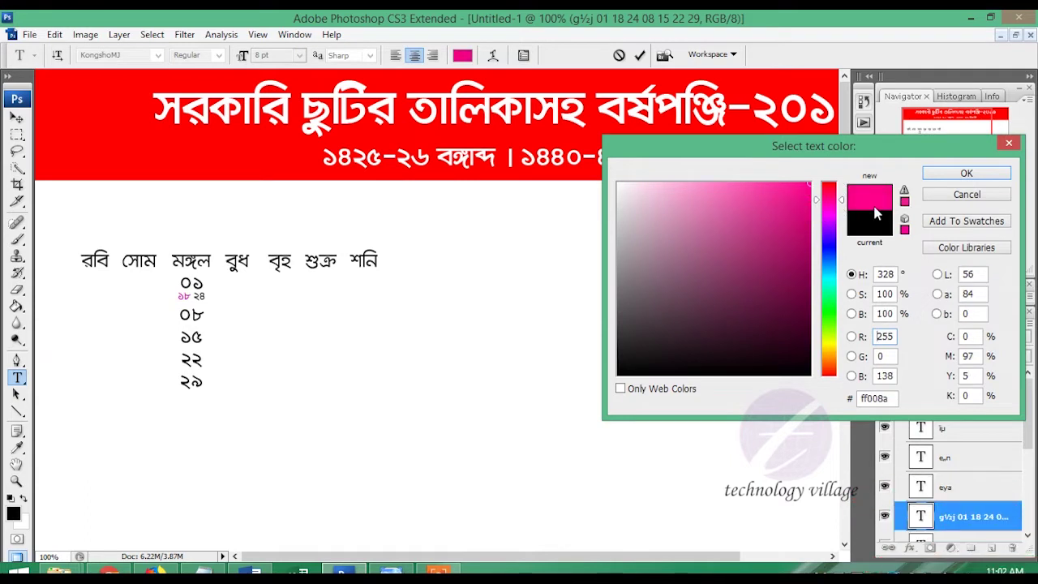
pyautogui.press('Return')
# Colour the ২৪ digits a dark green.
pyautogui.hotkey('shift', 'Left')
pyautogui.hotkey('shift', 'Left')
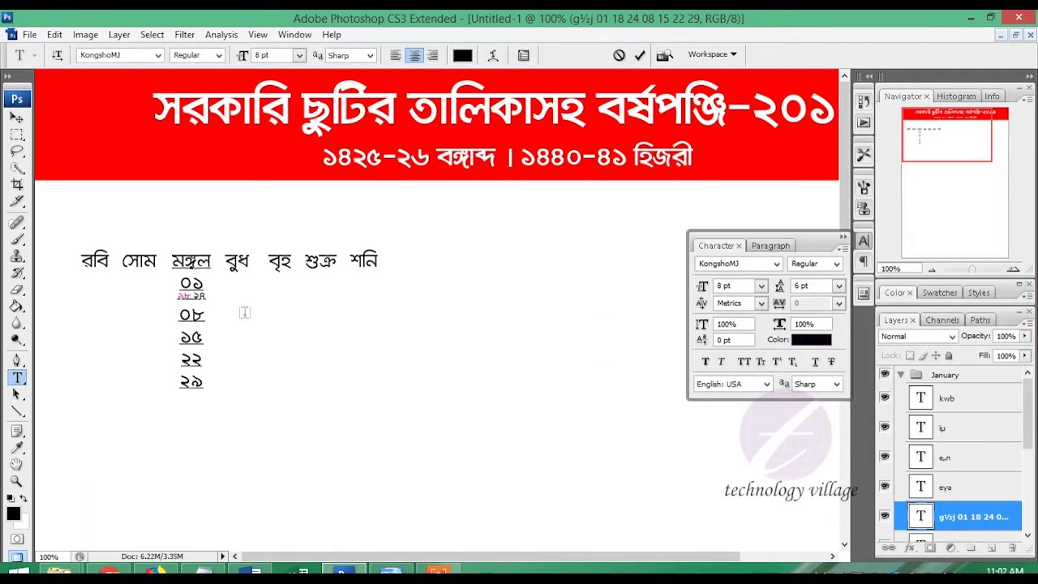
pyautogui.click(813, 347)
pyautogui.moveTo(829, 341); pyautogui.dragTo(829, 290)
pyautogui.moveTo(788, 225); pyautogui.dragTo(821, 254)
pyautogui.moveTo(829, 305); pyautogui.dragTo(833, 319)
pyautogui.moveTo(789, 279)
pyautogui.mouseDown()
pyautogui.moveTo(828, 296)
pyautogui.moveTo(784, 268)
pyautogui.mouseUp()
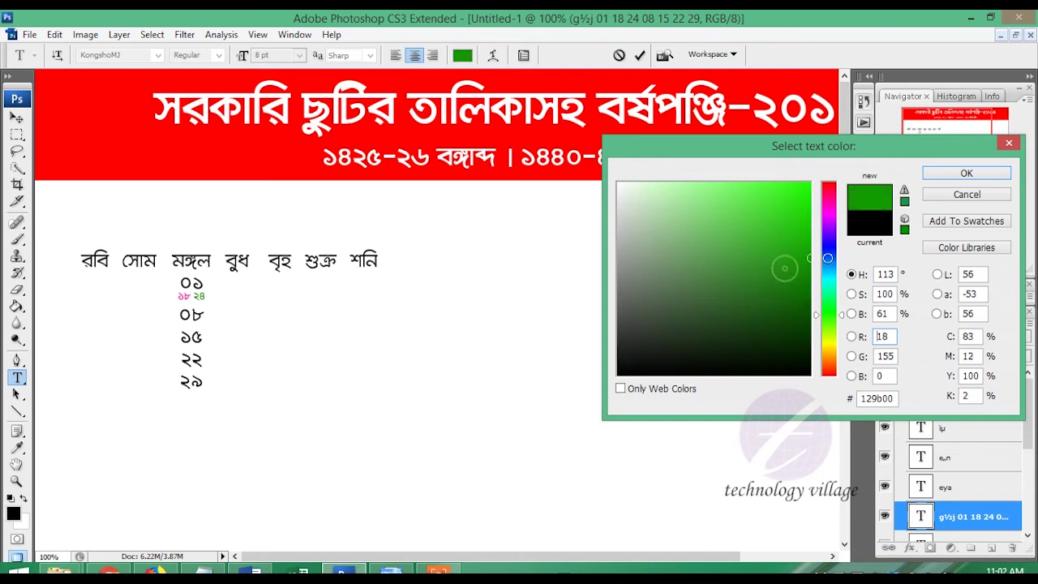
pyautogui.press('Return')
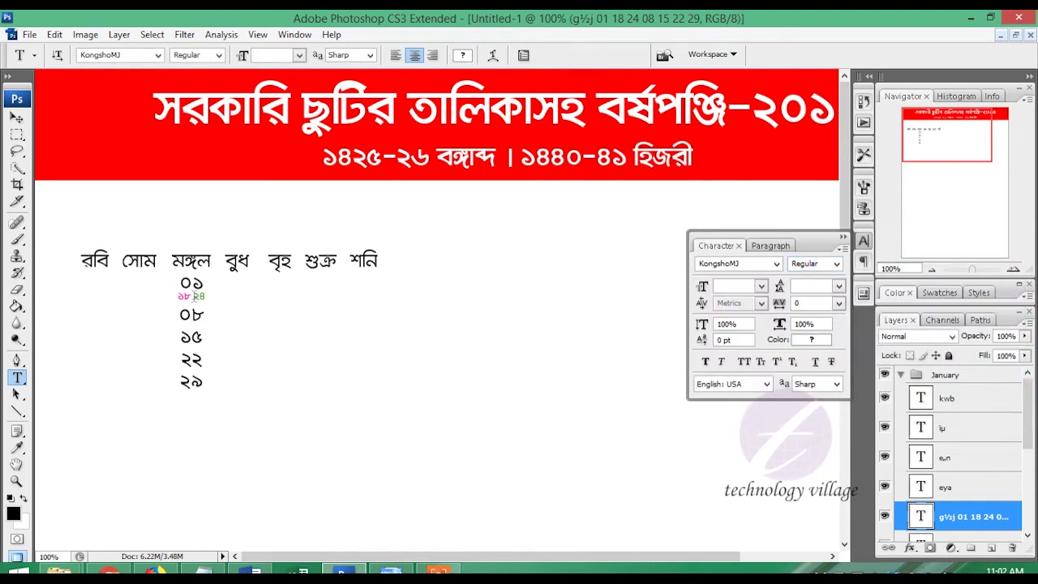
# Paste the '১৮ ২৪' line under the মঙ্গল dates ০৮, ১৫, ২২ and ২৯, then select the whole column.
pyautogui.click(192, 296)
pyautogui.press('Down')
pyautogui.press('End')
pyautogui.press('Return')
pyautogui.hotkey('ctrl', 'v')
pyautogui.press('Return')
pyautogui.hotkey('ctrl', 'v')
pyautogui.press('Down')
pyautogui.press('End')
pyautogui.press('Return')
pyautogui.hotkey('ctrl', 'v')
pyautogui.press('Down')
pyautogui.press('End')
pyautogui.press('Return')
pyautogui.hotkey('ctrl', 'v')
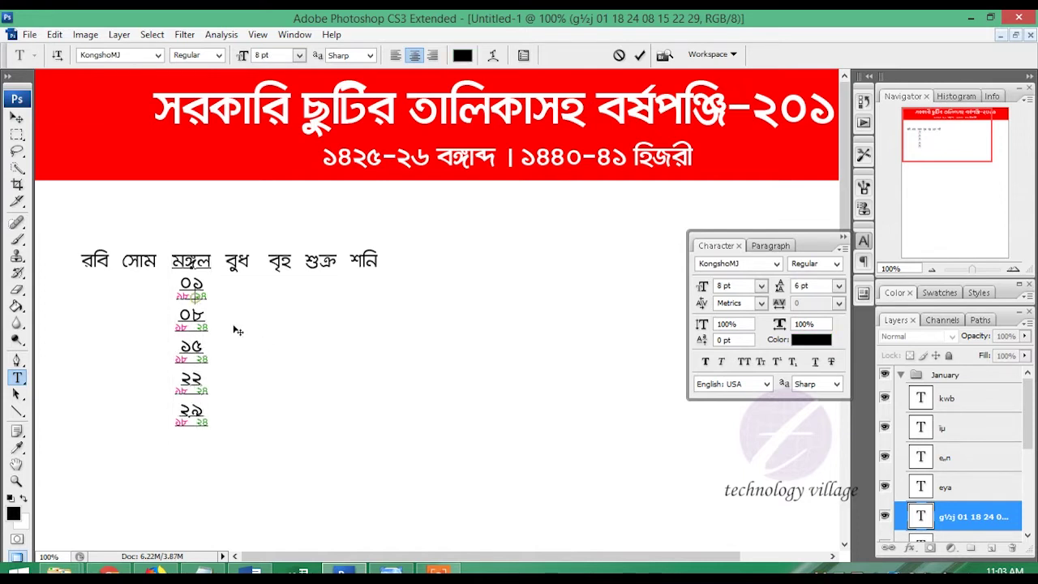
pyautogui.hotkey('ctrl', 'a')
pyautogui.hotkey('ctrl', 'c')
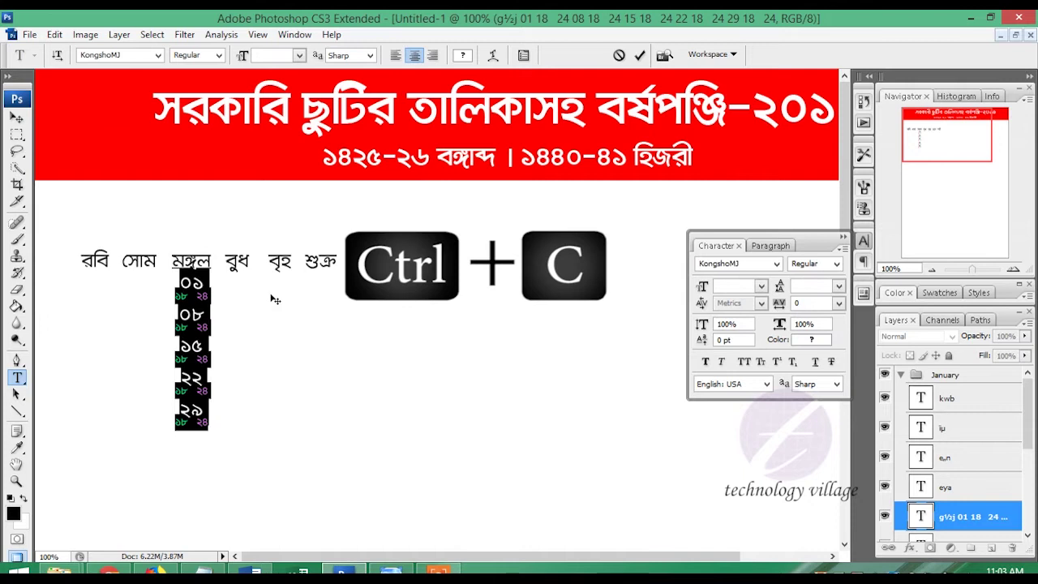
# Paste the মঙ্গল date column under the বুধ, বৃহ and শুক্র headings.
pyautogui.click(249, 268)
pyautogui.hotkey('ctrl', 'v')
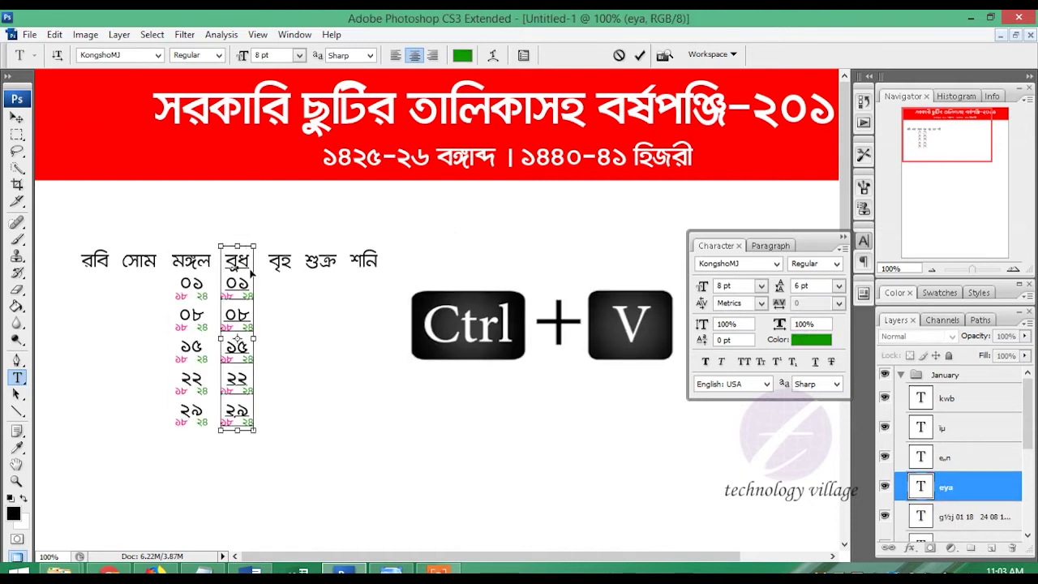
pyautogui.hotkey('ctrl', 'Return')
pyautogui.click(279, 261)
pyautogui.hotkey('ctrl', 'v')
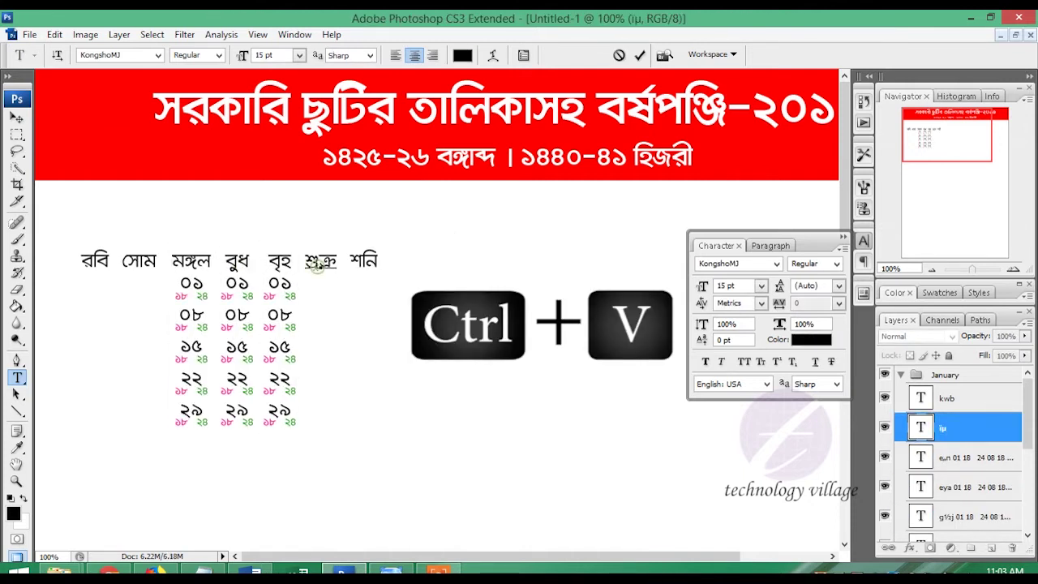
pyautogui.click(320, 261)
pyautogui.hotkey('ctrl', 'v')
# Paste the date column under the শনি, সোম and রবি headings.
pyautogui.click(361, 261)
pyautogui.hotkey('ctrl', 'v')
pyautogui.click(138, 261)
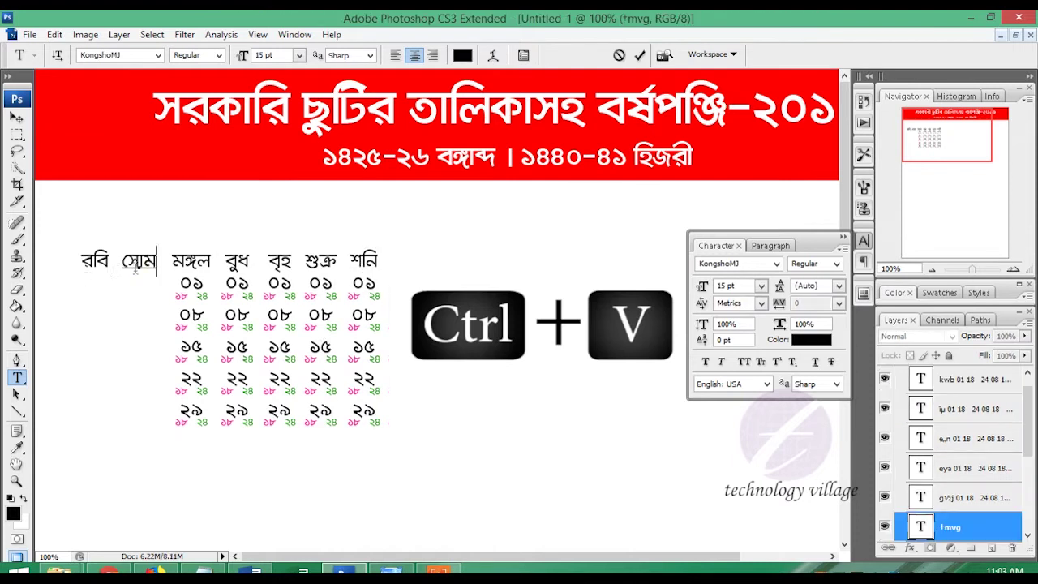
pyautogui.hotkey('ctrl', 'v')
pyautogui.click(95, 261)
pyautogui.hotkey('ctrl', 'v')
pyautogui.hotkey('ctrl', 'Return')
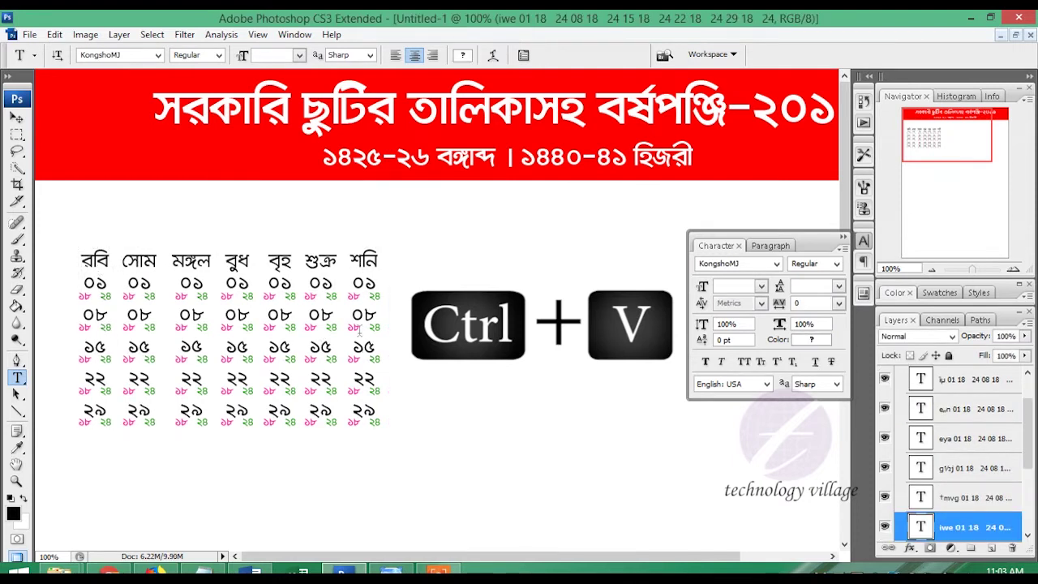
pyautogui.click(235, 294)
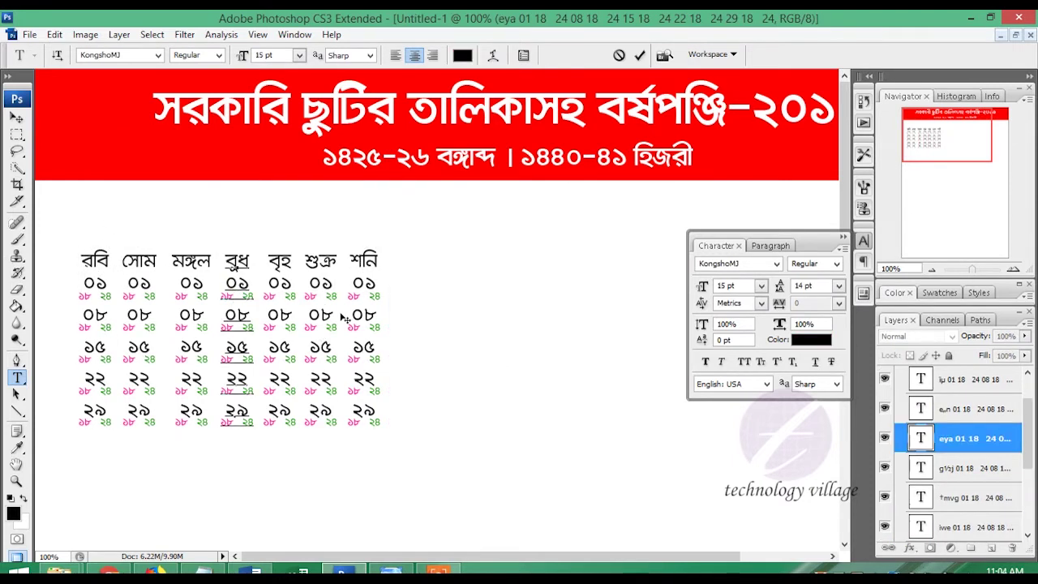
# Renumber the বুধ, বৃহ and শুক্র columns to January 2019 dates, deleting the extra date.
pyautogui.write('2')
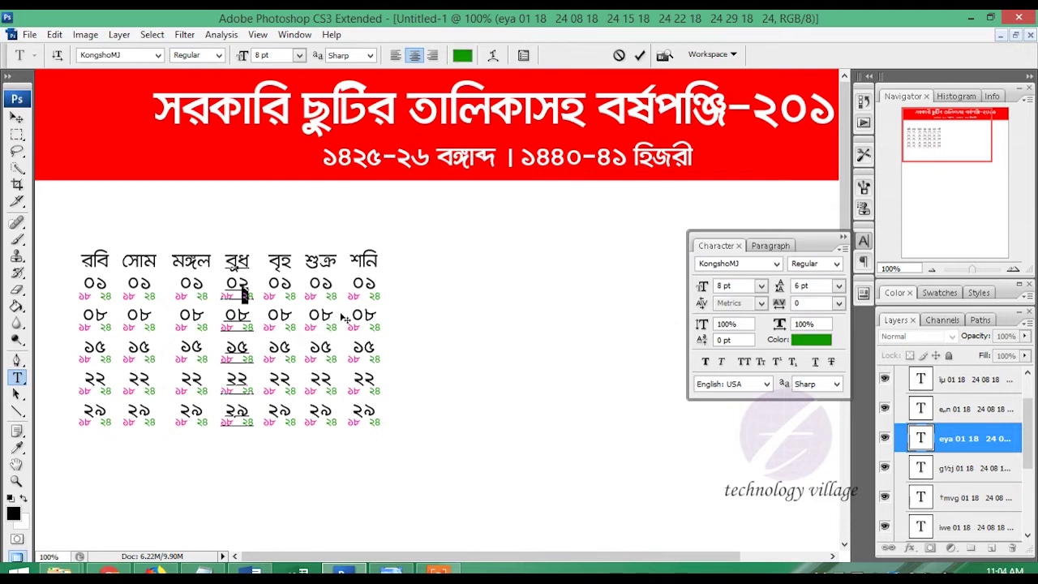
pyautogui.moveTo(253, 315); pyautogui.dragTo(240, 315)
pyautogui.write('96331')
pyautogui.hotkey('ctrl', 'Return')
pyautogui.click(280, 283)
pyautogui.write('3107431')
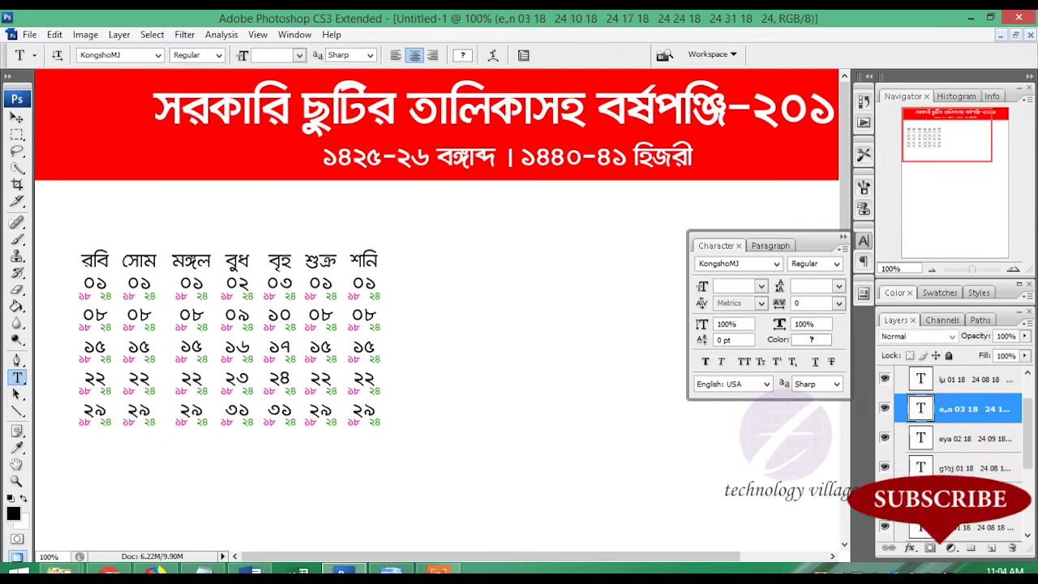
pyautogui.click(320, 283)
pyautogui.write('41185')
pyautogui.press('BackSpace')
pyautogui.press('BackSpace')
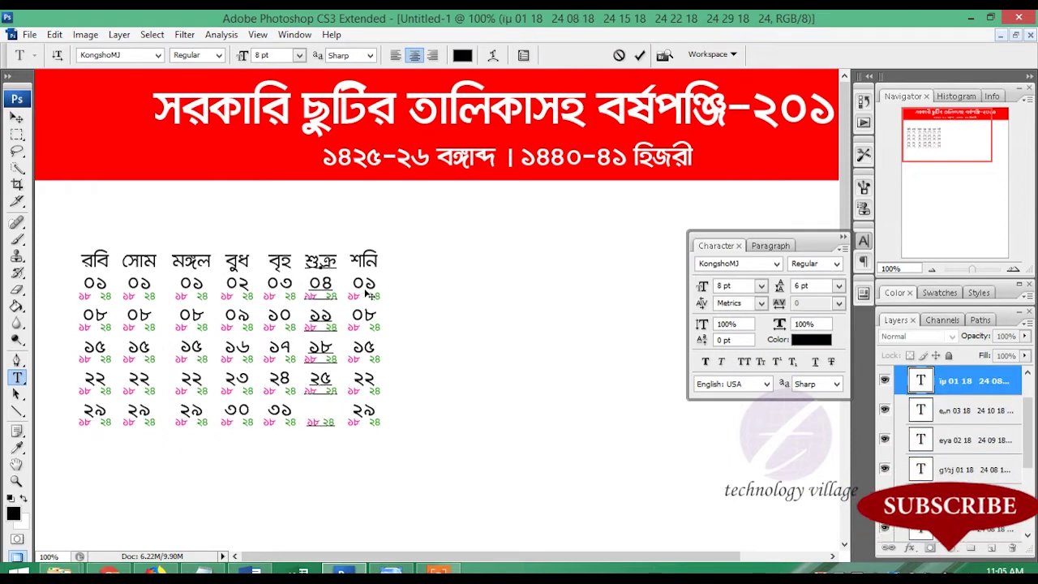
# Renumber the শনি, সোম and রবি columns, removing their extra and leading dates.
pyautogui.click(363, 283)
pyautogui.write('5129')
pyautogui.press('BackSpace')
pyautogui.write('6')
pyautogui.press('Delete')
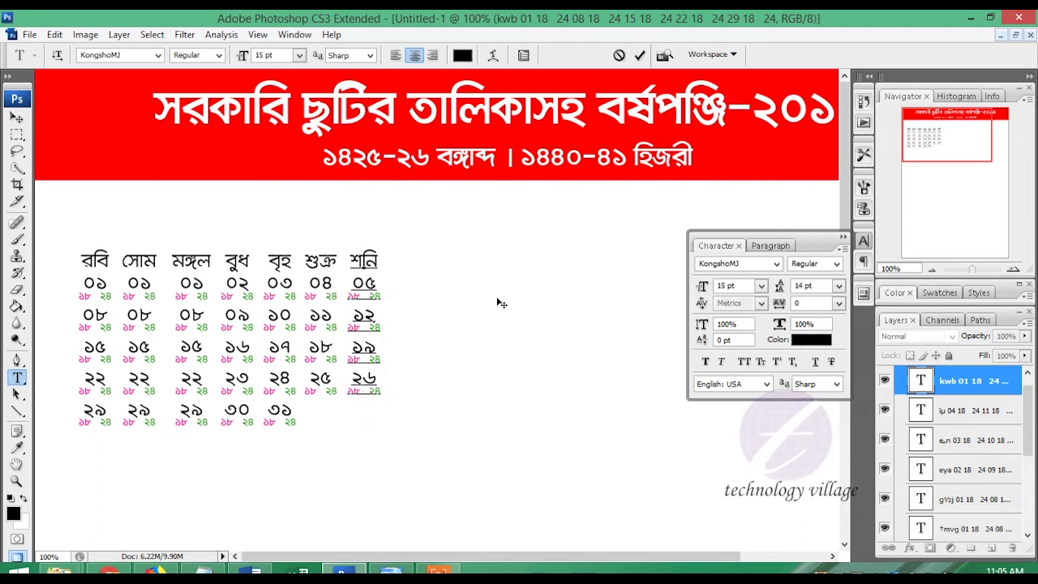
pyautogui.click(139, 283)
pyautogui.doubleClick(139, 283)
pyautogui.press('BackSpace')
pyautogui.write('142128')
pyautogui.click(95, 283)
pyautogui.press('BackSpace')
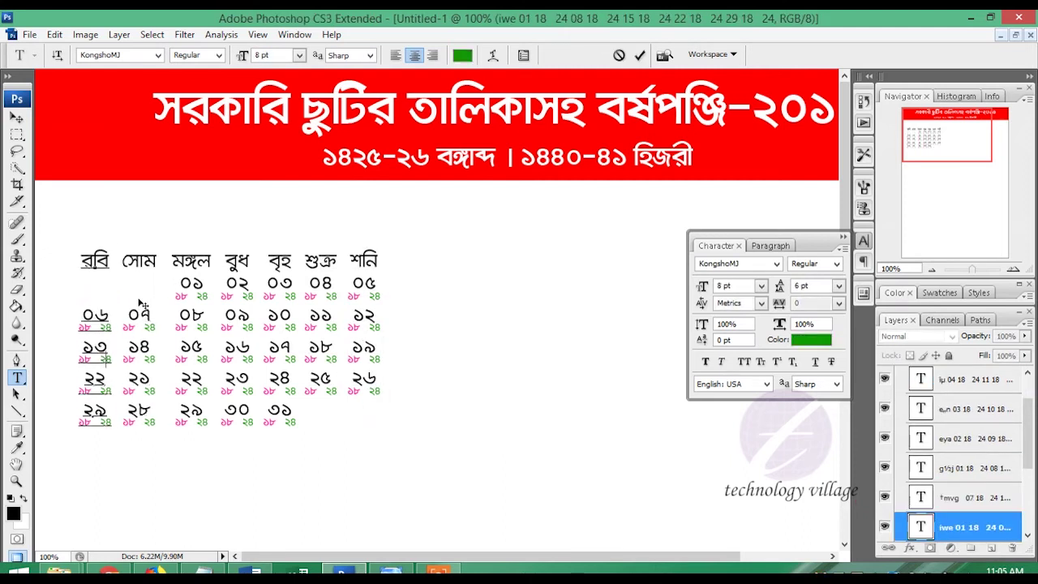
pyautogui.write('07')
pyautogui.hotkey('ctrl', 'Return')
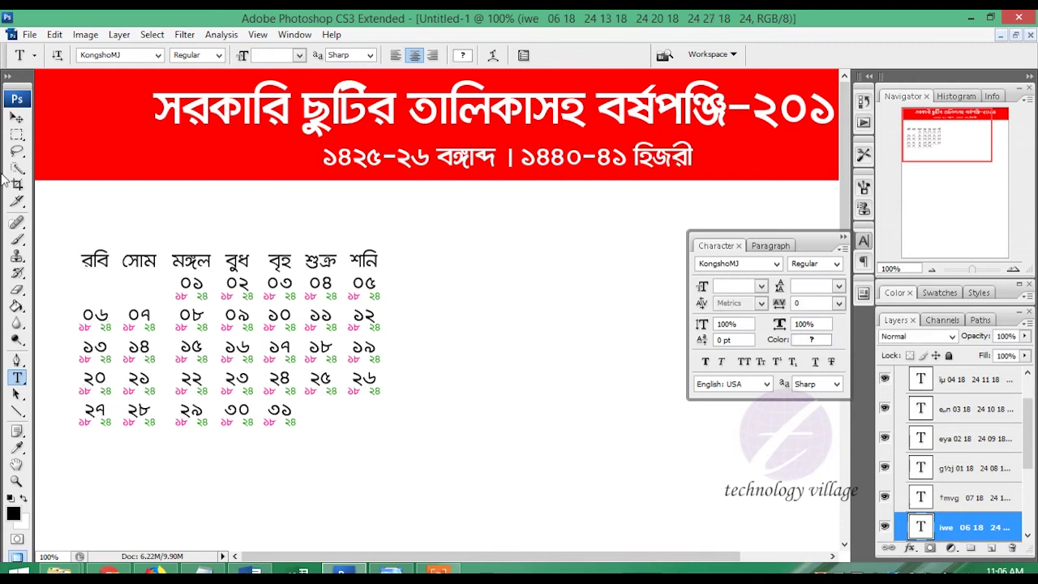
# Select all the January layers together in the Layers panel.
pyautogui.click(16, 119)
pyautogui.scroll(2, 947, 469)
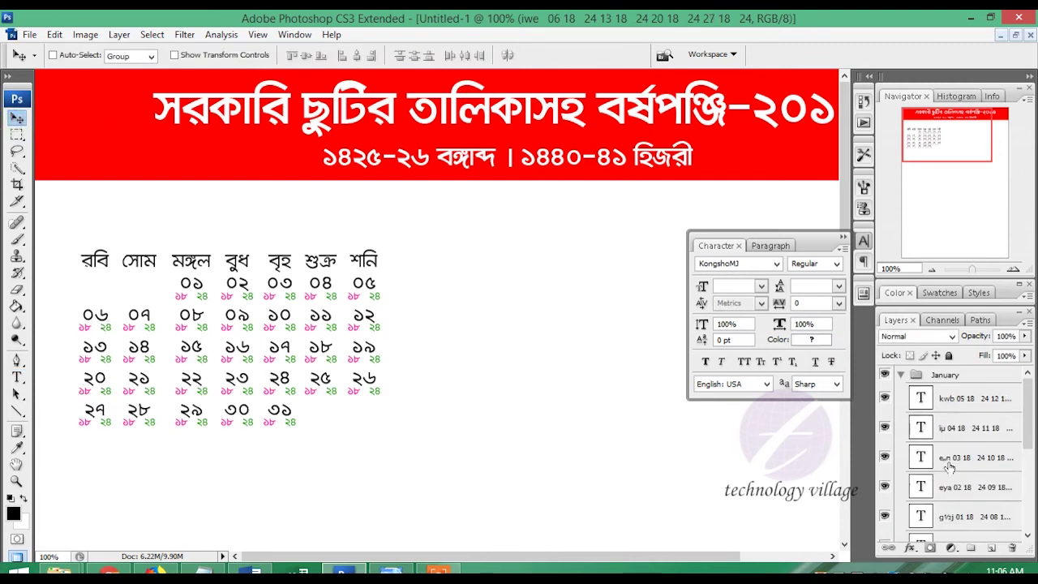
pyautogui.scroll(-2, 930, 402)
pyautogui.scroll(2, 931, 405)
pyautogui.keyDown('shift'); pyautogui.click(930, 401); pyautogui.keyUp('shift')
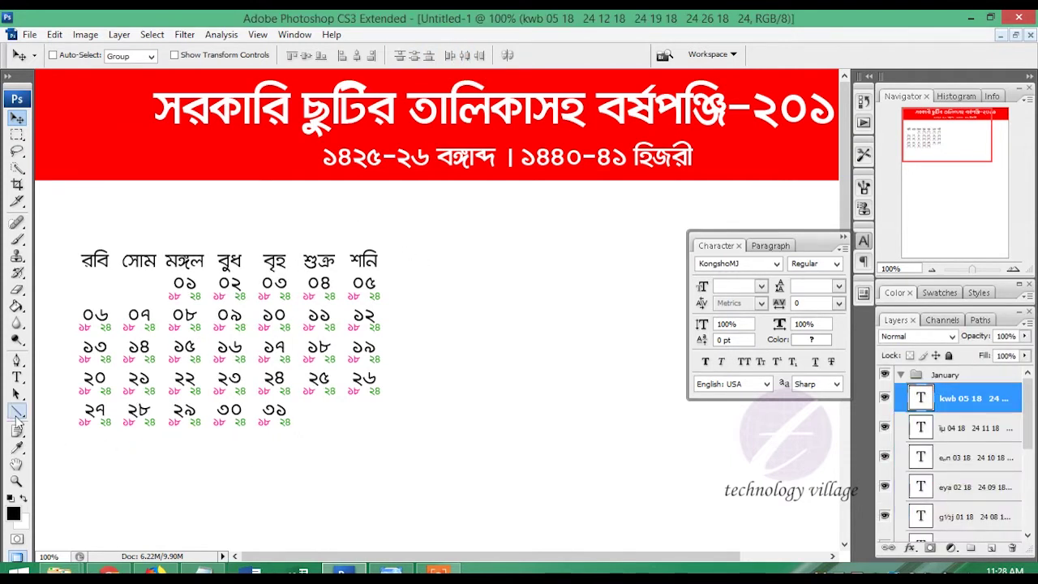
# Draw a vertical line along the table's left edge and duplicate it as column dividers.
pyautogui.click(17, 411)
pyautogui.doubleClick(299, 57)
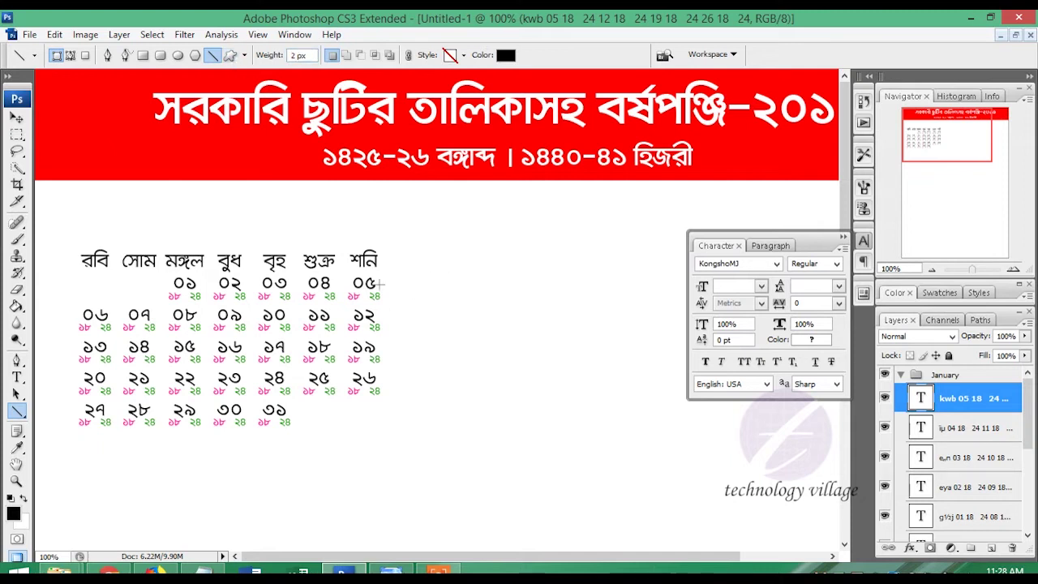
pyautogui.moveTo(69, 245); pyautogui.dragTo(67, 447)
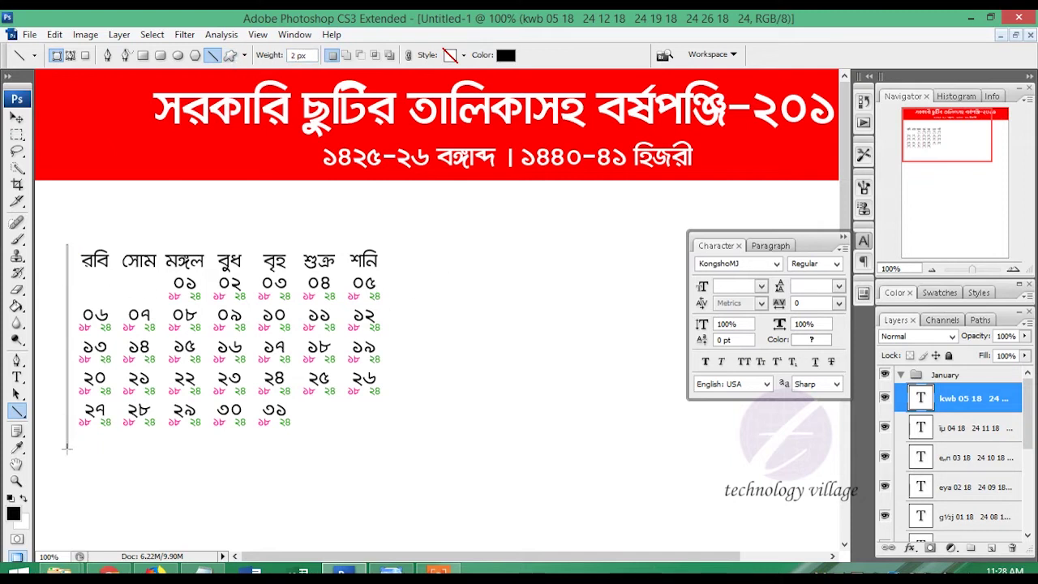
pyautogui.click(17, 119)
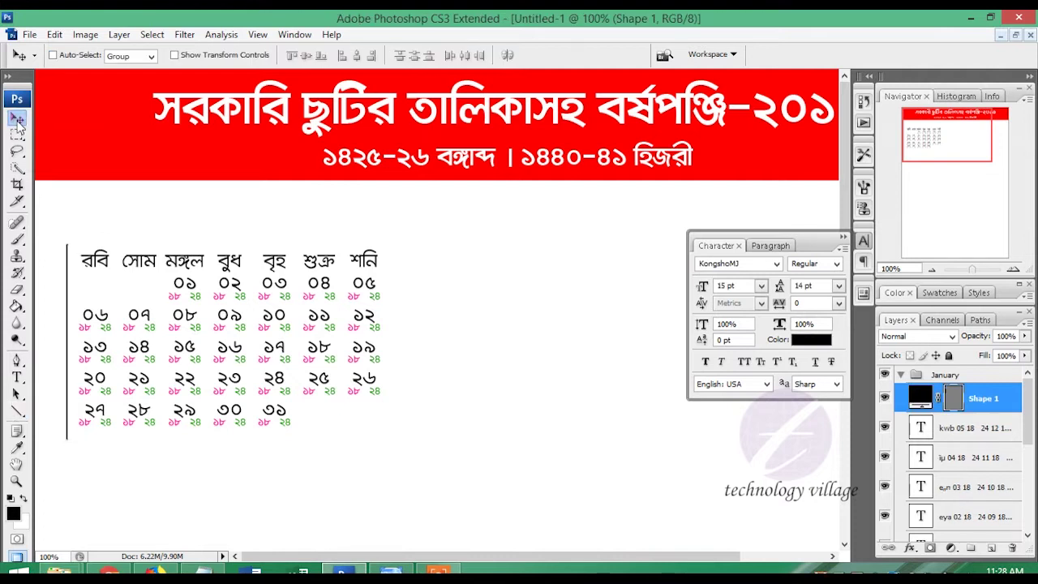
pyautogui.press('Right')
pyautogui.press('Right')
pyautogui.press('Right')
pyautogui.press('Right')
pyautogui.press('Right')
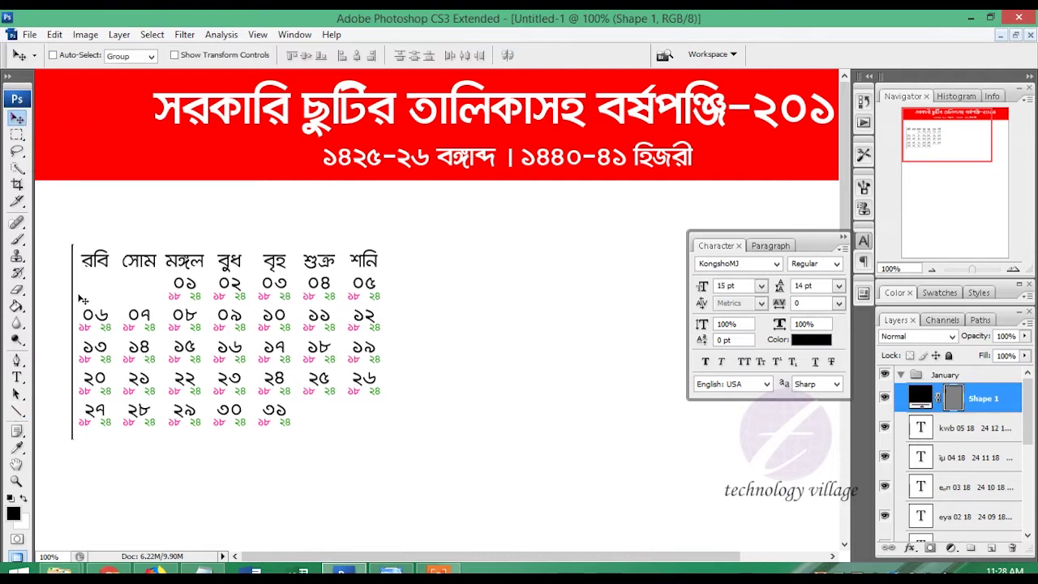
pyautogui.moveTo(73, 316); pyautogui.dragTo(160, 308)
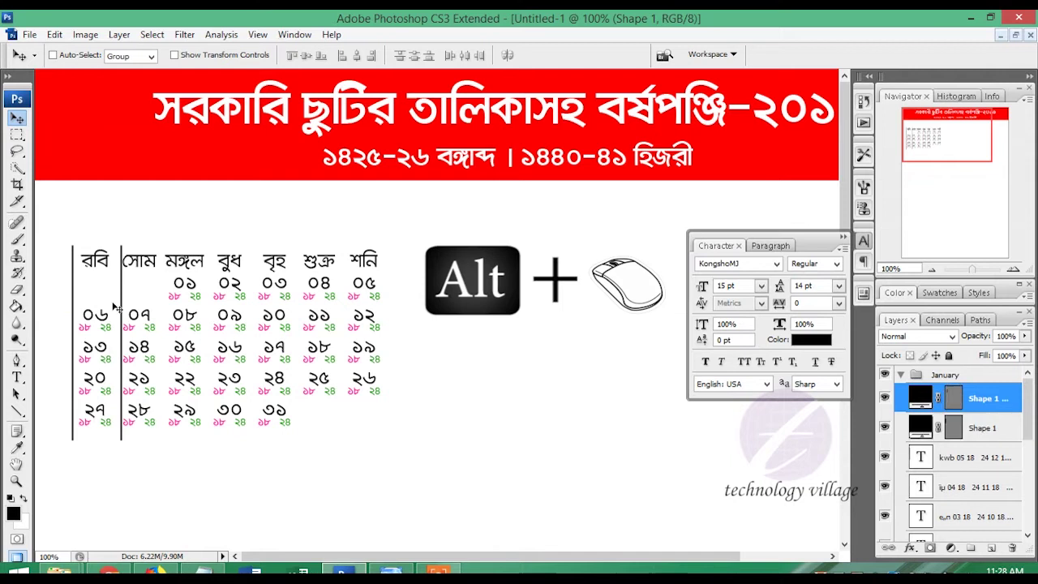
pyautogui.moveTo(178, 386)
pyautogui.keyDown('alt'); pyautogui.mouseDown()
pyautogui.moveTo(305, 403)
pyautogui.moveTo(391, 433)
pyautogui.mouseUp(); pyautogui.keyUp('alt')
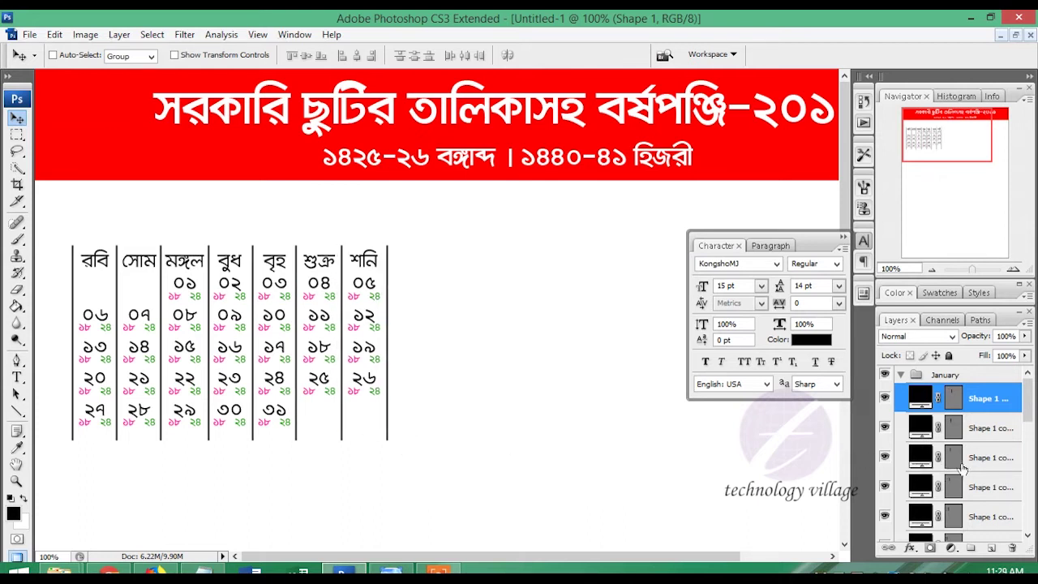
# Select all divider line layers and shorten them to fit the grid's height.
pyautogui.scroll(-3, 961, 468)
pyautogui.keyDown('shift'); pyautogui.click(985, 483); pyautogui.keyUp('shift')
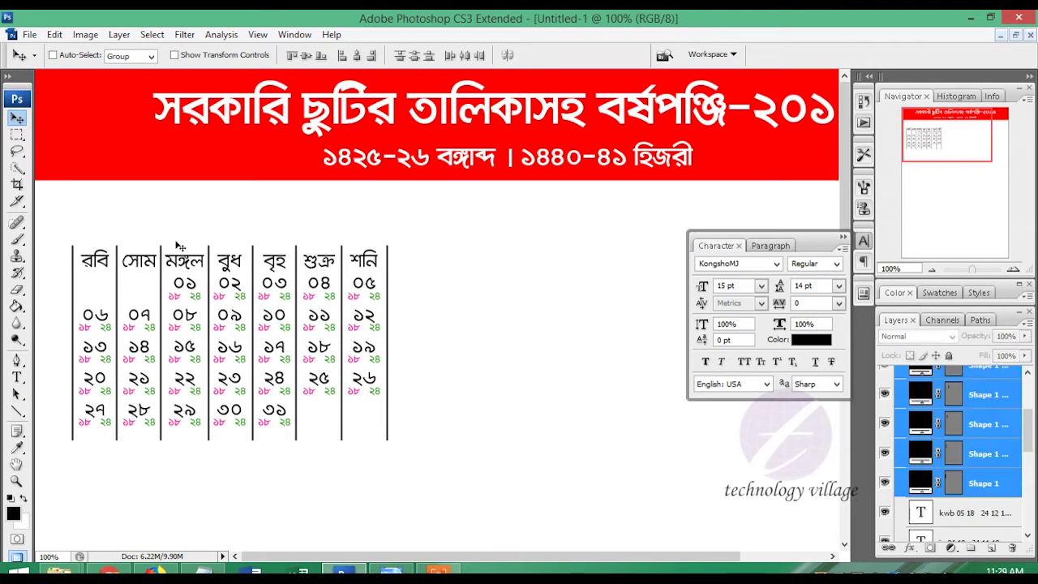
pyautogui.hotkey('ctrl', 't')
pyautogui.moveTo(230, 438); pyautogui.dragTo(230, 432)
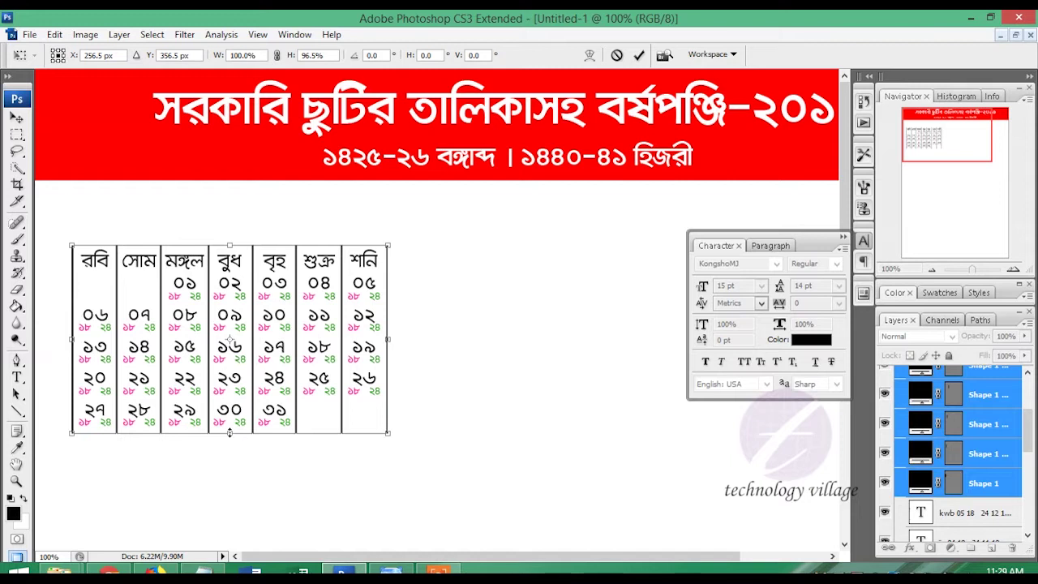
pyautogui.press('Return')
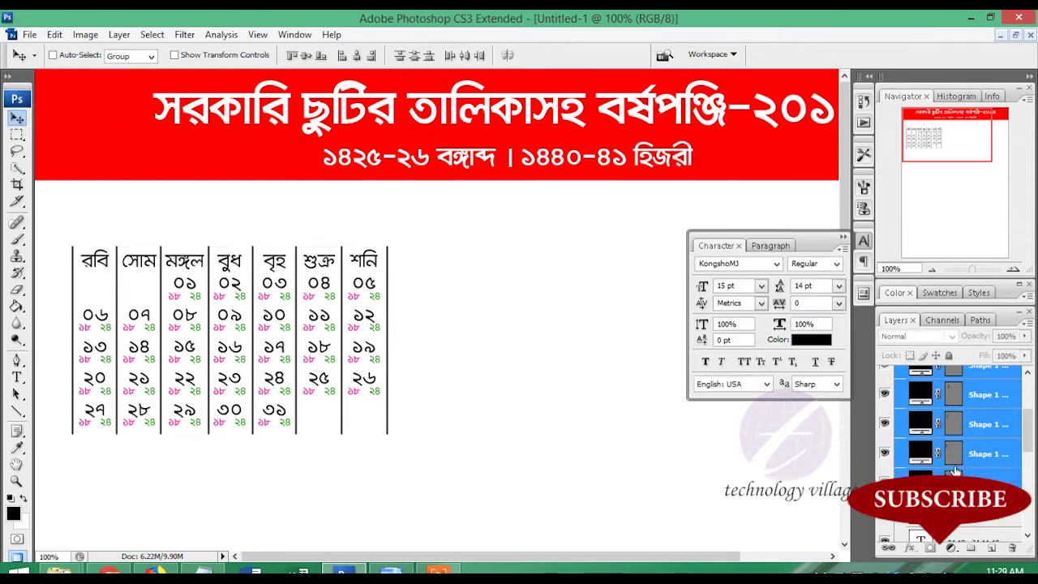
pyautogui.scroll(2, 956, 454)
pyautogui.click(988, 399)
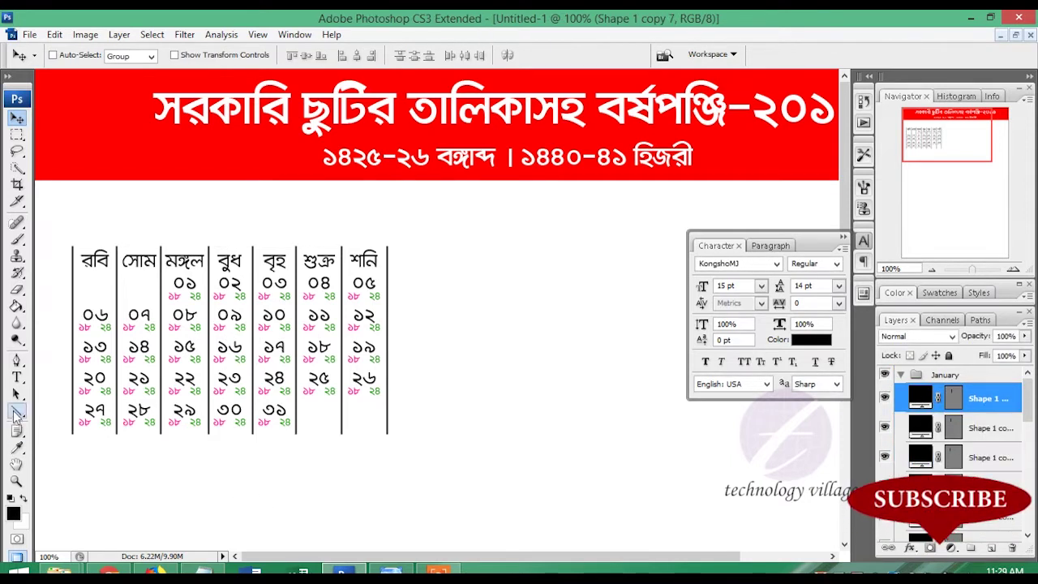
# Draw a horizontal line along the table's top edge, aligned to the top-left corner.
pyautogui.click(16, 412)
pyautogui.moveTo(73, 247); pyautogui.dragTo(283, 247)
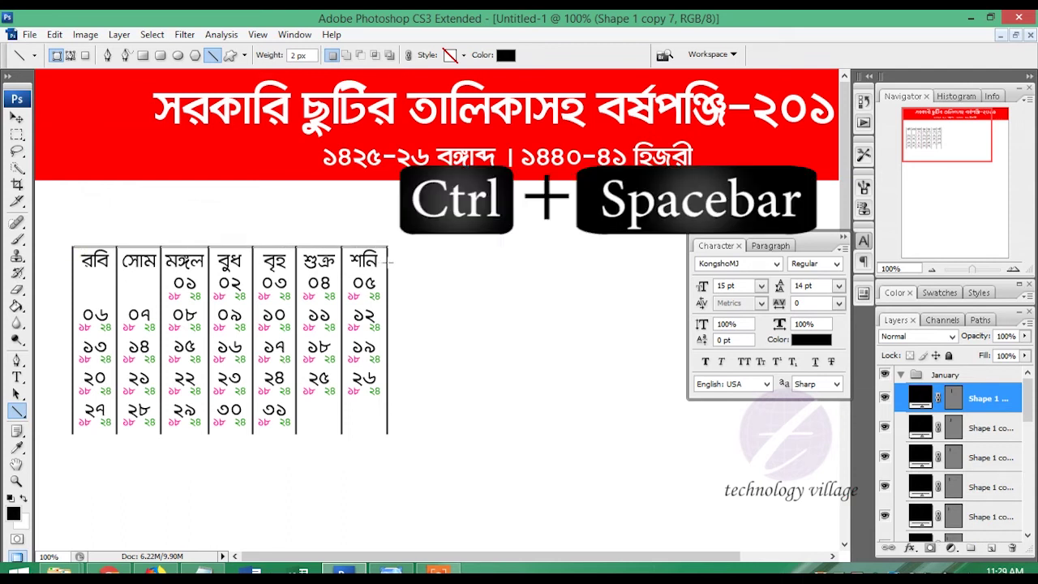
pyautogui.moveTo(387, 260); pyautogui.dragTo(387, 260)
pyautogui.moveTo(61, 236); pyautogui.dragTo(96, 258)
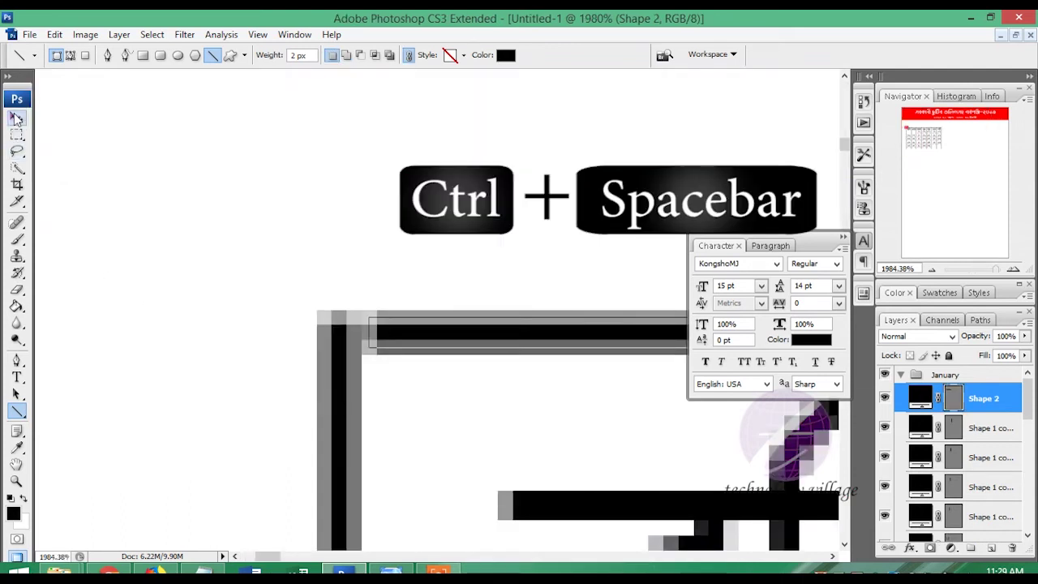
pyautogui.click(16, 118)
pyautogui.press('Left')
pyautogui.press('Left')
pyautogui.press('Left')
pyautogui.press('Right')
pyautogui.press('Left')
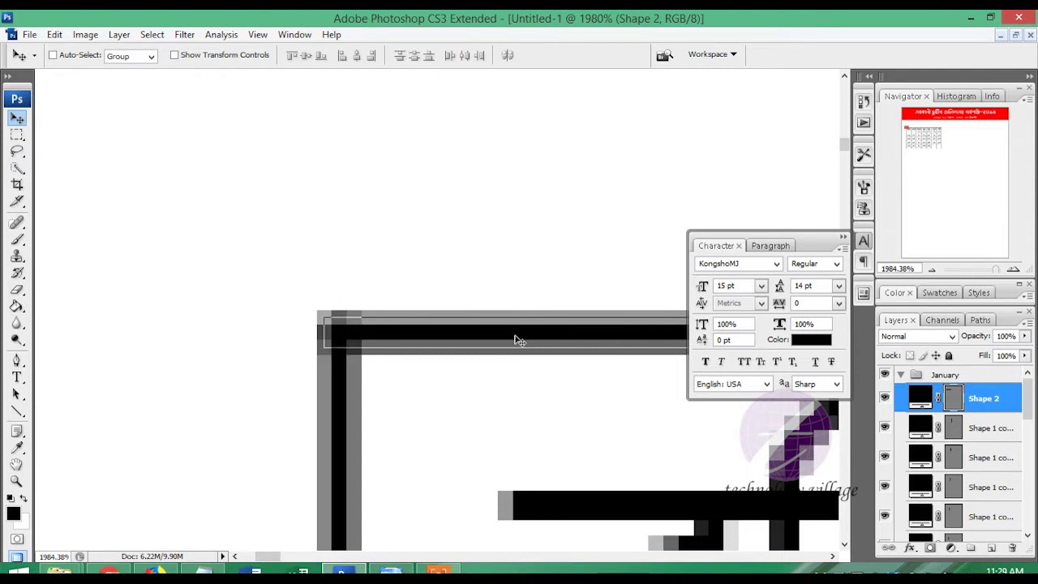
pyautogui.hotkey('ctrl', 'alt', '0')
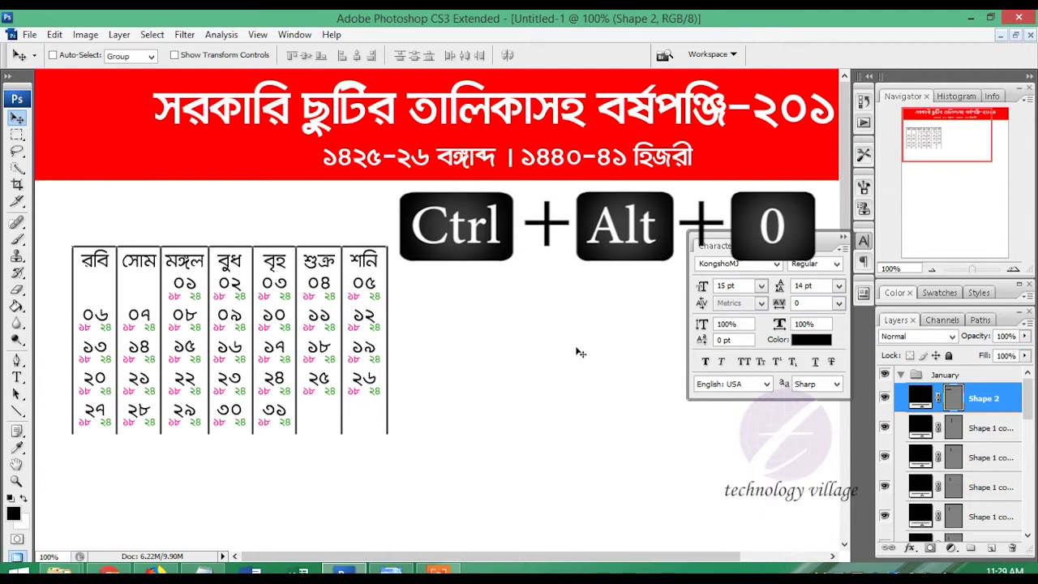
# Stretch the top line to the table's right edge and copy it down between rows.
pyautogui.click(921, 430)
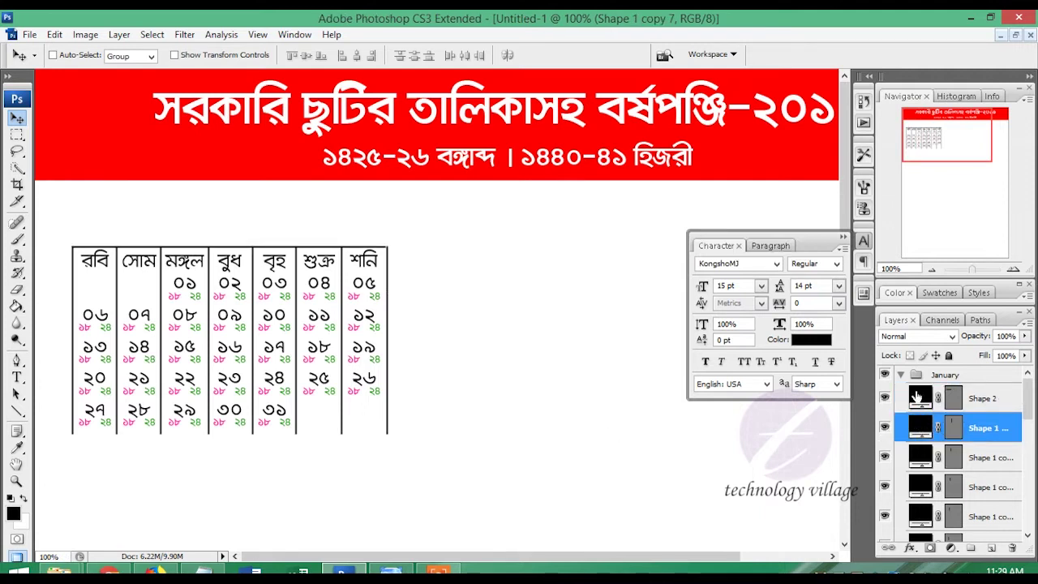
pyautogui.click(917, 397)
pyautogui.moveTo(376, 247); pyautogui.dragTo(436, 309)
pyautogui.moveTo(278, 115)
pyautogui.mouseDown()
pyautogui.moveTo(376, 233)
pyautogui.moveTo(436, 227)
pyautogui.mouseUp()
pyautogui.hotkey('ctrl', 't')
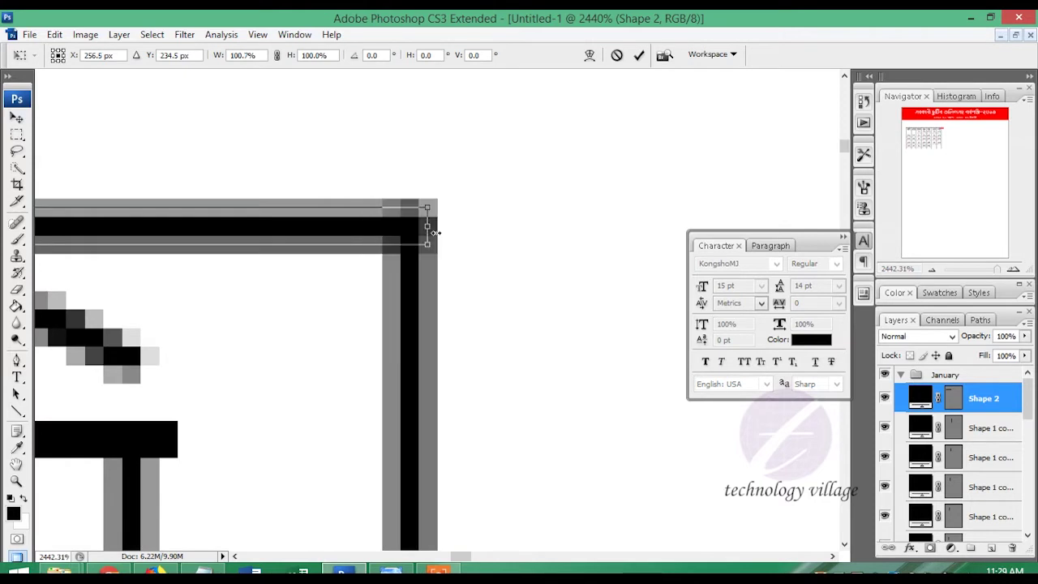
pyautogui.press('Return')
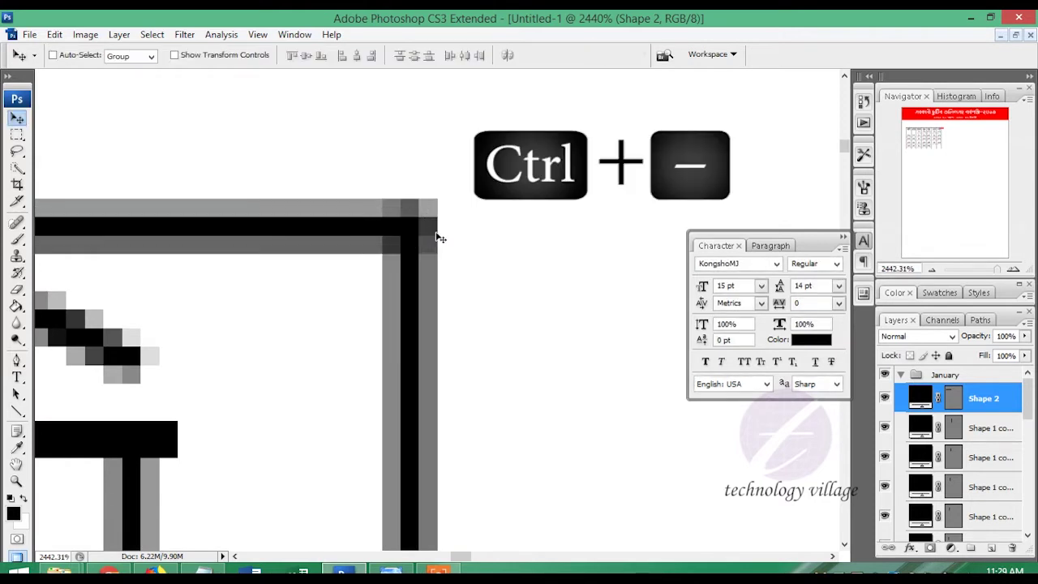
pyautogui.hotkey('ctrl', '-')
pyautogui.hotkey('ctrl', '-')
pyautogui.hotkey('ctrl', '-')
pyautogui.hotkey('ctrl', '-')
pyautogui.hotkey('ctrl', '-')
pyautogui.hotkey('ctrl', '-')
pyautogui.hotkey('ctrl', '-')
pyautogui.hotkey('ctrl', '-')
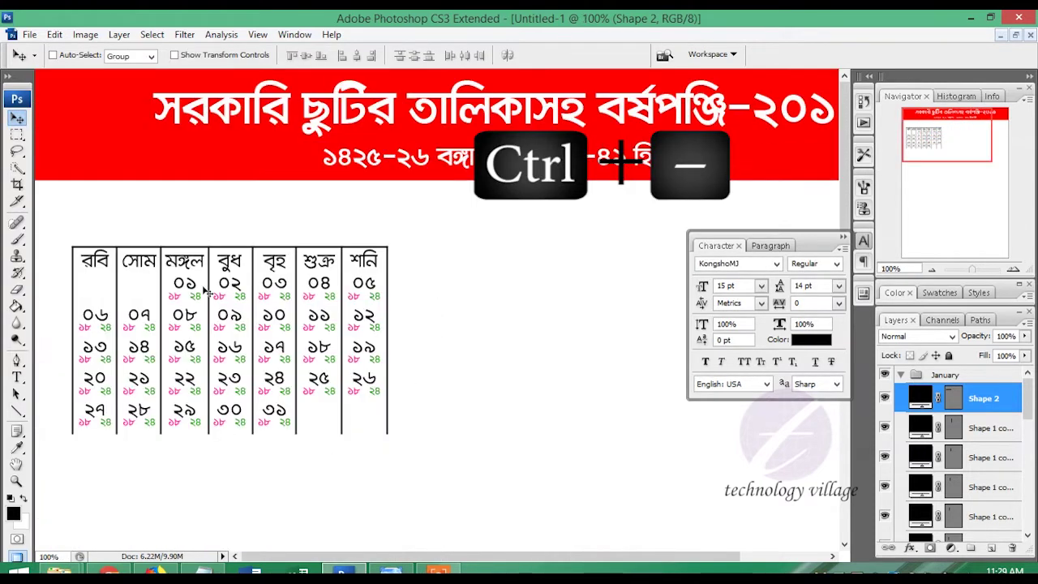
pyautogui.moveTo(191, 249); pyautogui.dragTo(192, 287)
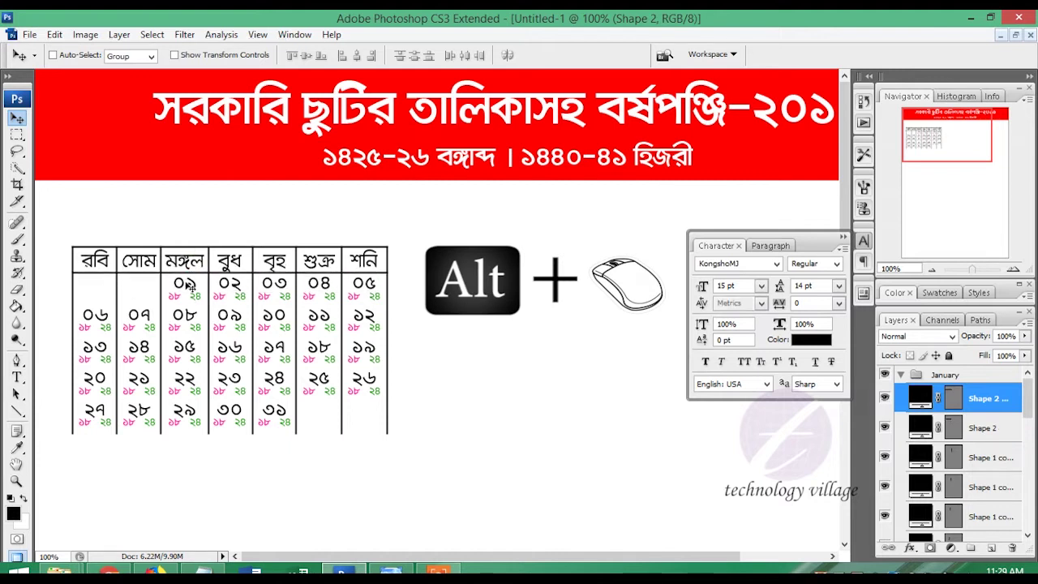
pyautogui.moveTo(185, 289)
pyautogui.mouseDown()
pyautogui.moveTo(198, 301)
pyautogui.moveTo(186, 366)
pyautogui.moveTo(208, 432)
pyautogui.mouseUp()
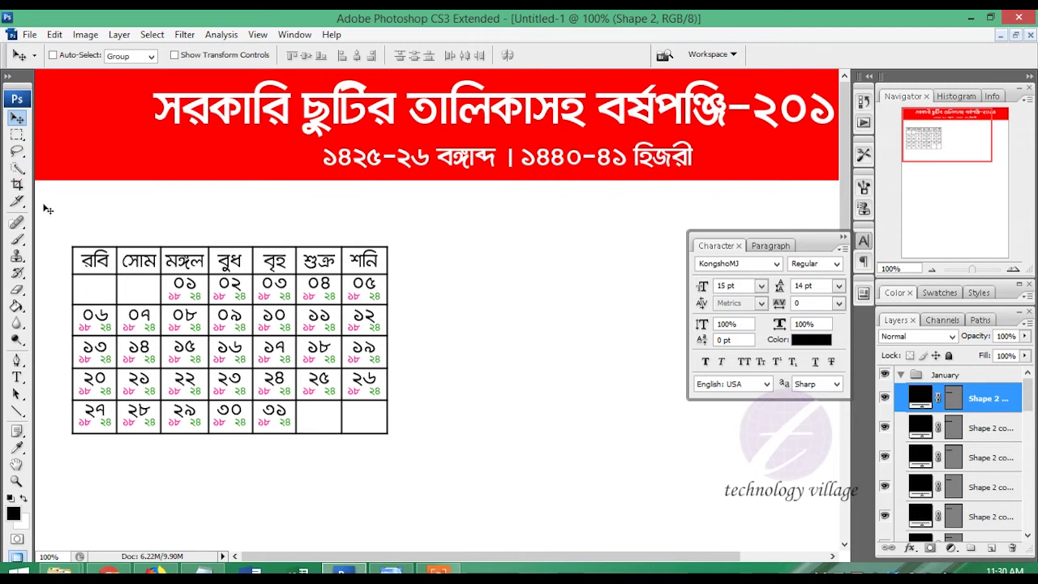
# Add a 'জানুয়ারি' heading above the table's left side and copy it above শুক্র and শনি.
pyautogui.click(17, 377)
pyautogui.click(98, 217)
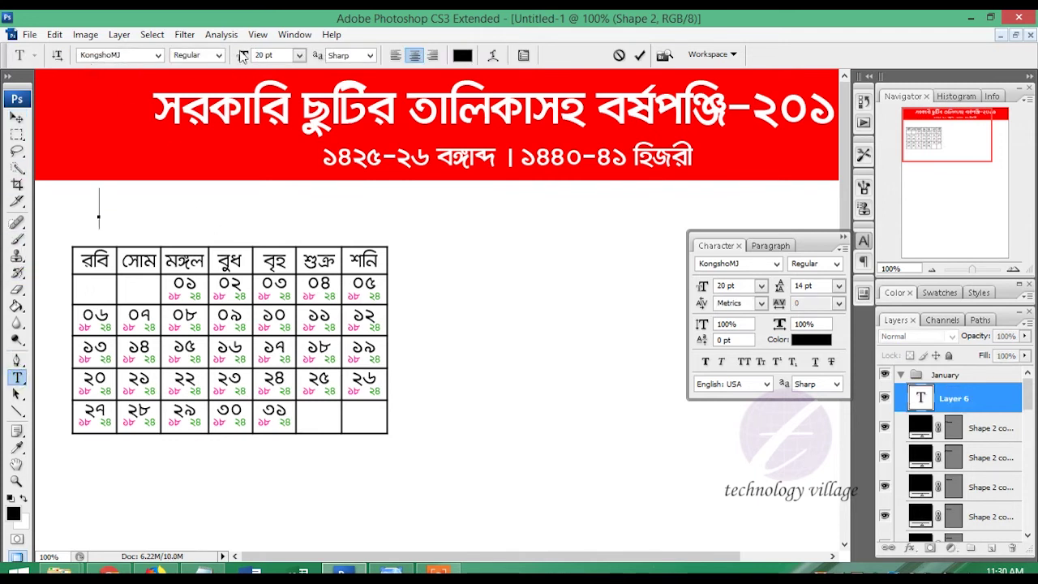
pyautogui.write('Rvbyqvwi')
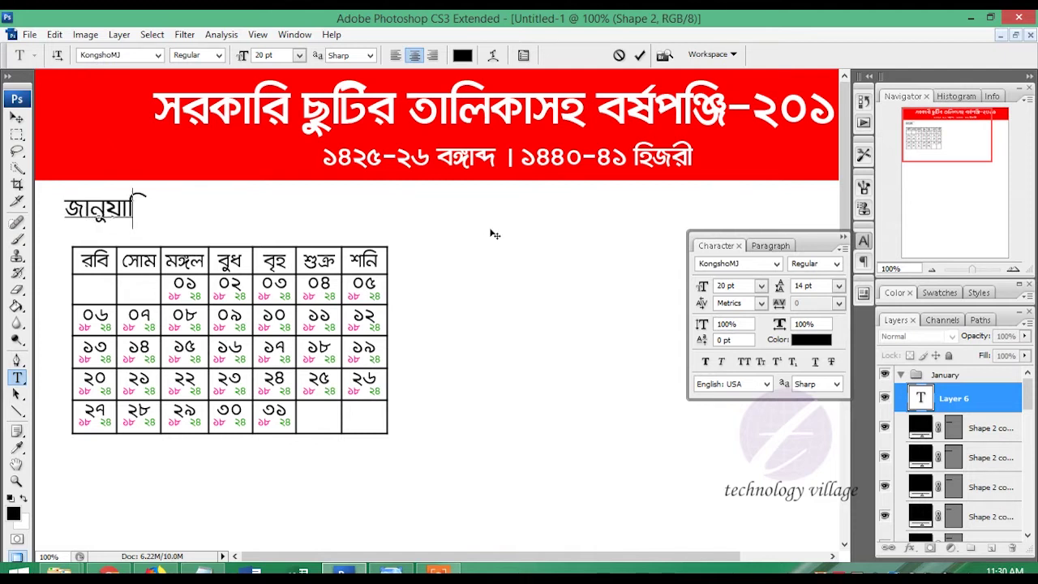
pyautogui.hotkey('ctrl', 'Return')
pyautogui.click(17, 120)
pyautogui.press('Down')
pyautogui.press('Down')
pyautogui.press('Down')
pyautogui.press('Down')
pyautogui.press('Down')
pyautogui.press('Down')
pyautogui.press('Right')
pyautogui.press('Right')
pyautogui.press('Right')
pyautogui.press('Right')
pyautogui.press('Right')
pyautogui.press('Right')
pyautogui.press('Down')
pyautogui.press('Down')
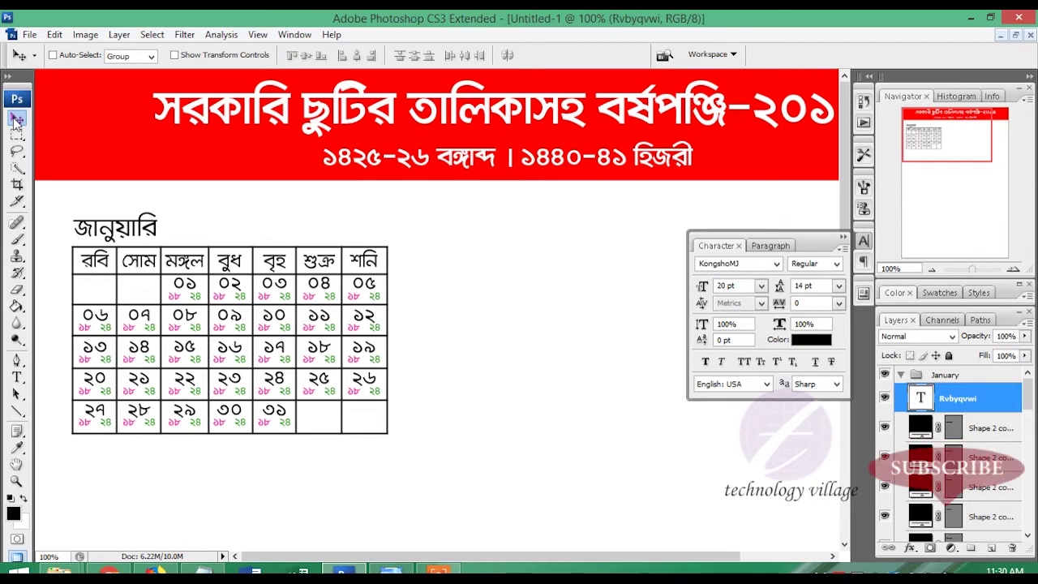
pyautogui.press('Down')
pyautogui.press('Down')
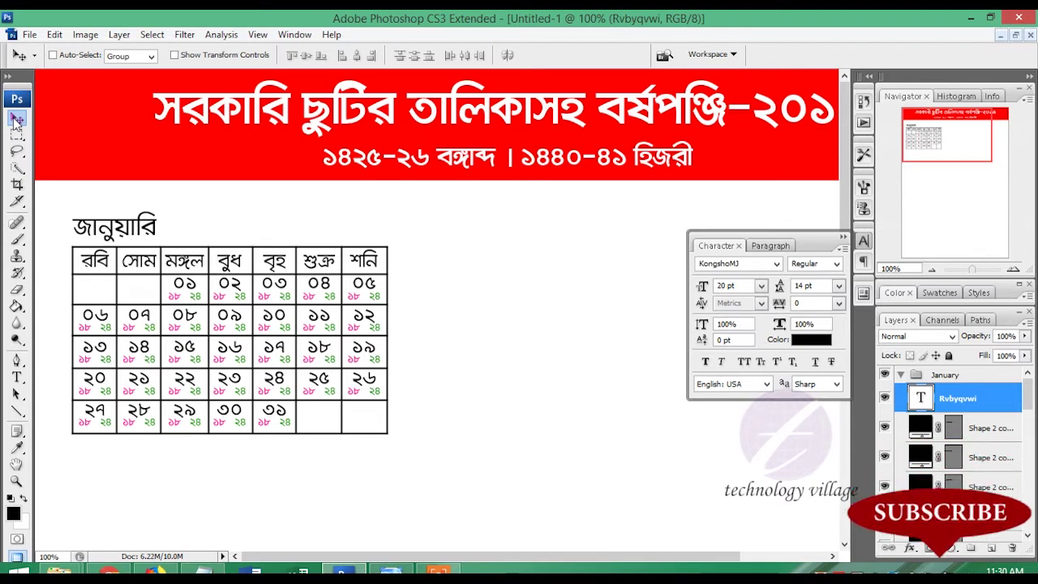
pyautogui.moveTo(139, 245); pyautogui.dragTo(344, 234)
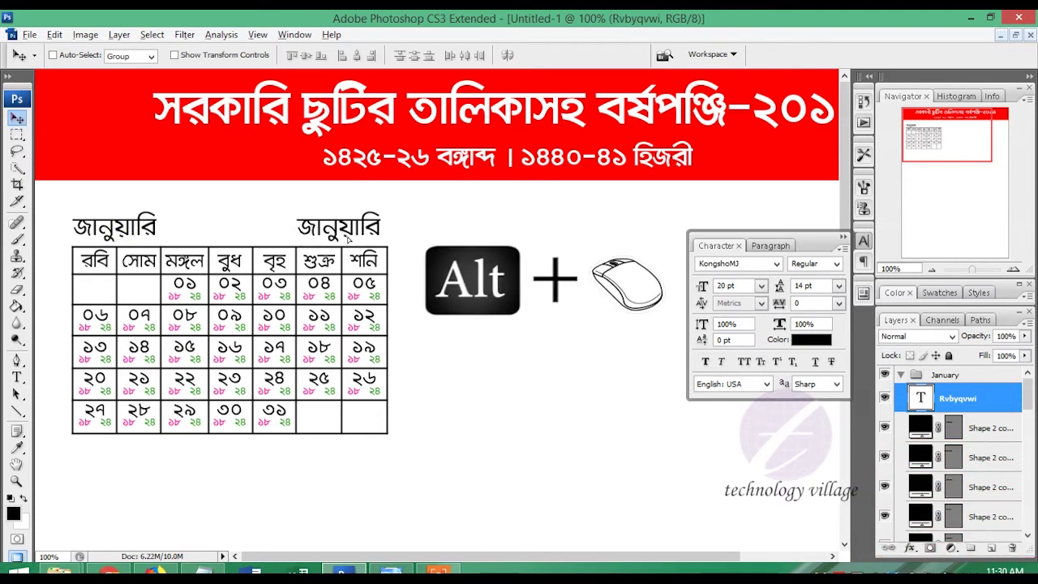
# Retype the copied heading as 'পৌষ-মাঘ' over a second line 'রবি: সানি -জমা :আউ:'.
pyautogui.press('t')
pyautogui.doubleClick(341, 228)
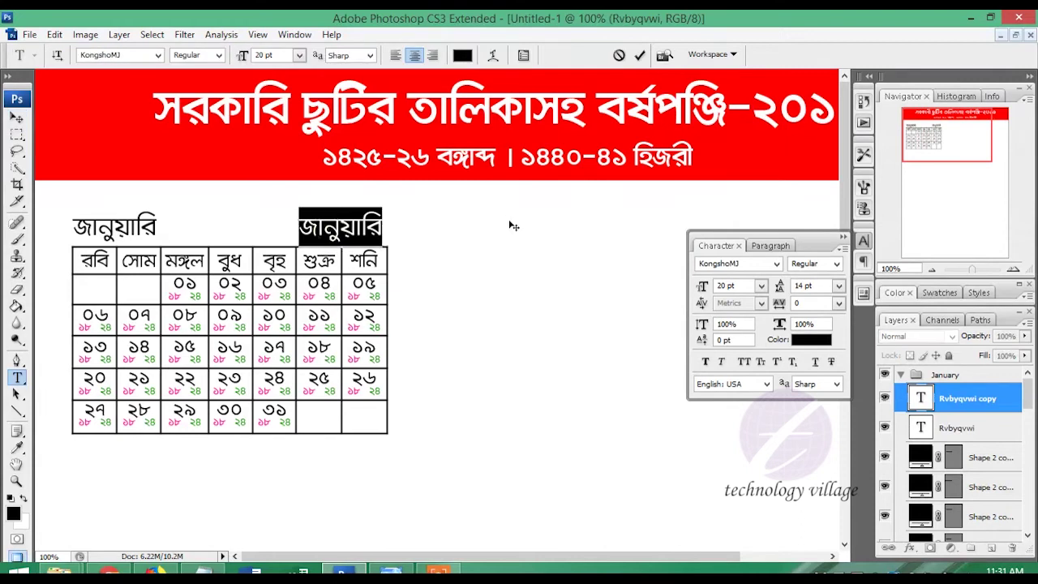
pyautogui.press('ctrl')
pyautogui.write('পৌষ-মাঘ')
pyautogui.press('ctrl')
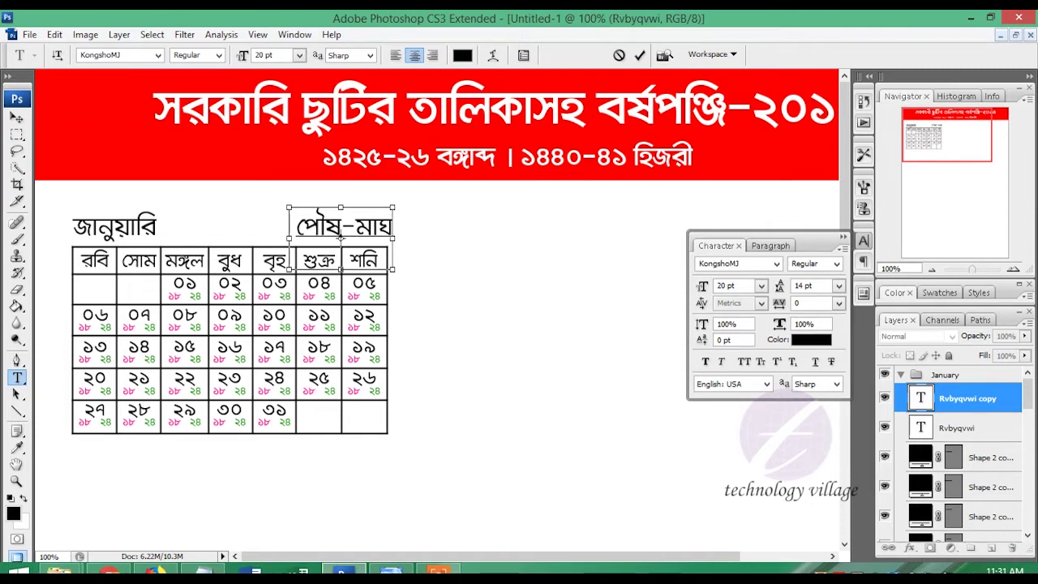
pyautogui.press('Return')
pyautogui.write('রবি: সানি -জমা :')
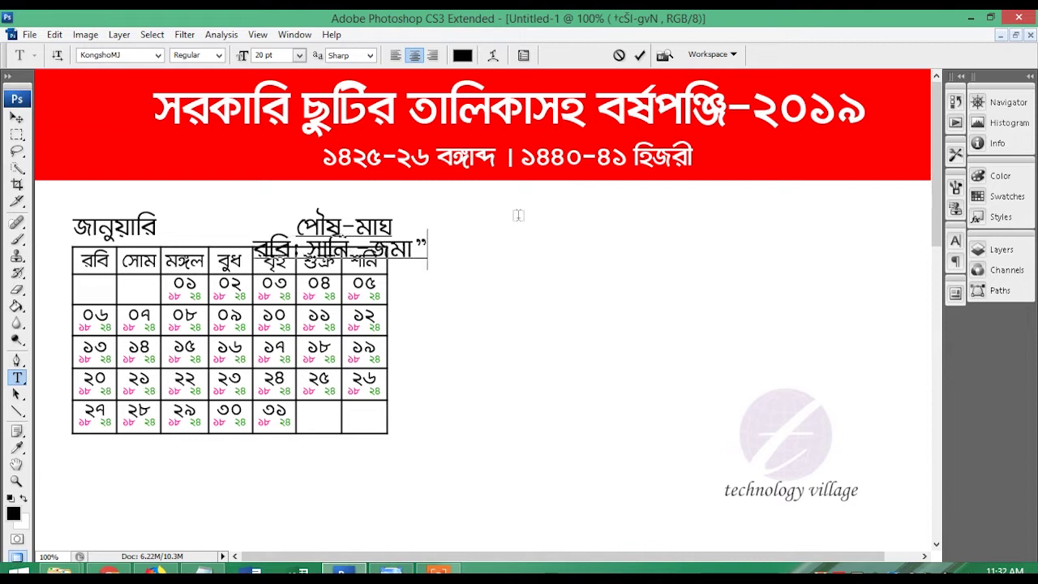
pyautogui.write('আউ:')
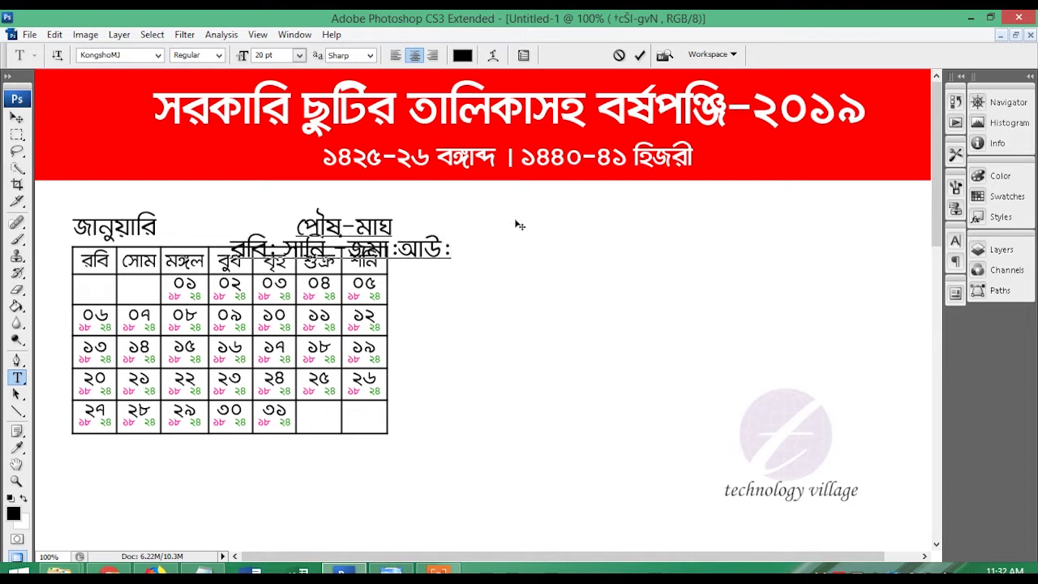
pyautogui.hotkey('ctrl', 'Return')
# Right-align both month lines and set them to 10 pt.
pyautogui.click(347, 231)
pyautogui.hotkey('ctrl', 'a')
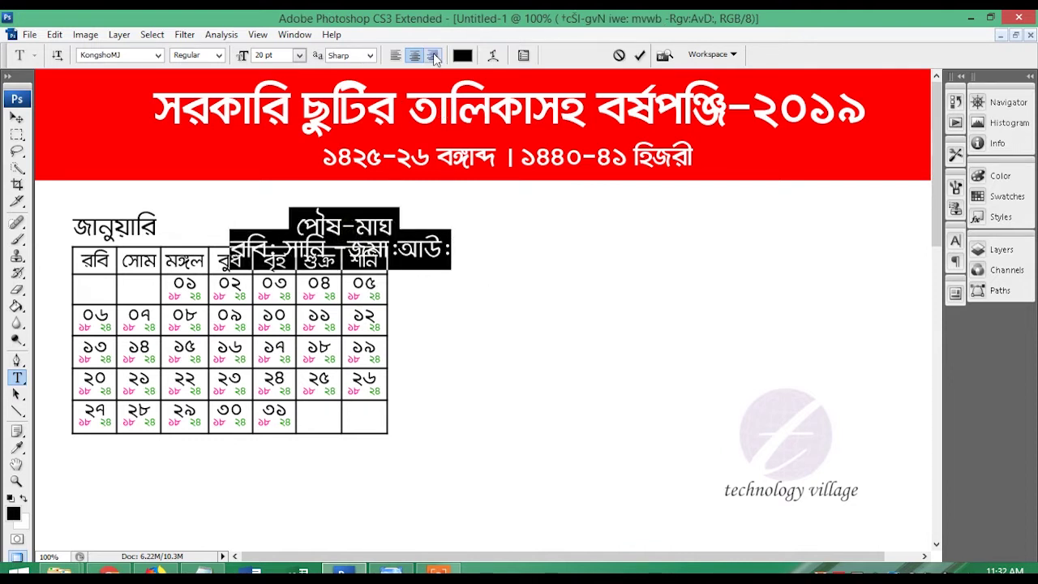
pyautogui.click(434, 55)
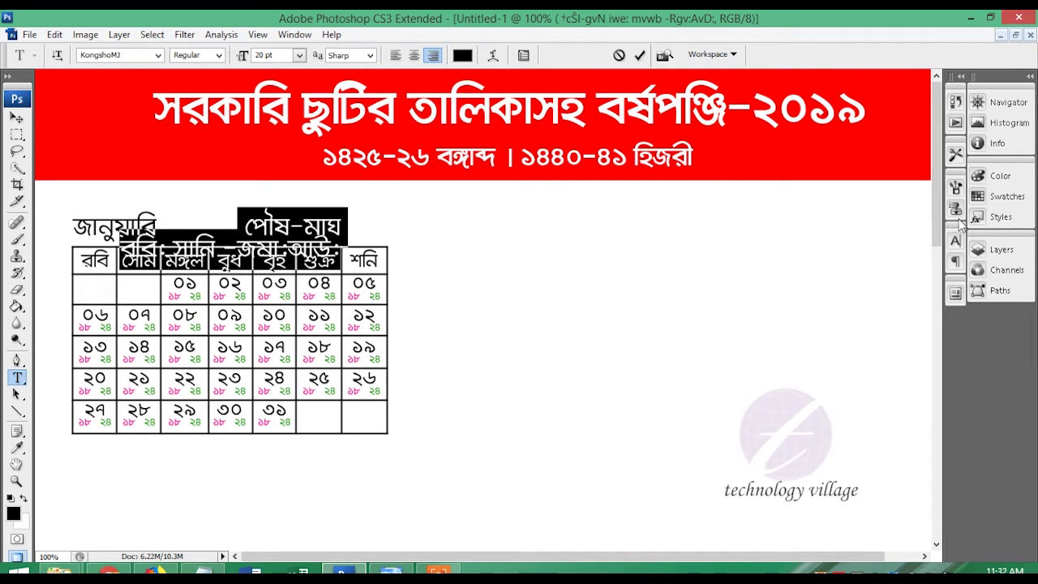
pyautogui.click(954, 243)
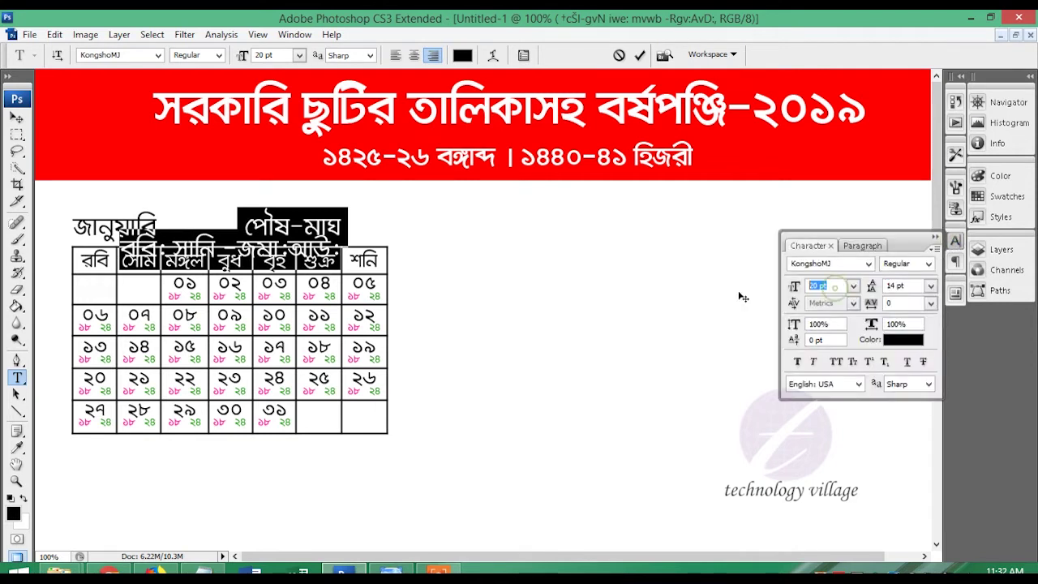
pyautogui.write('10')
pyautogui.press('Return')
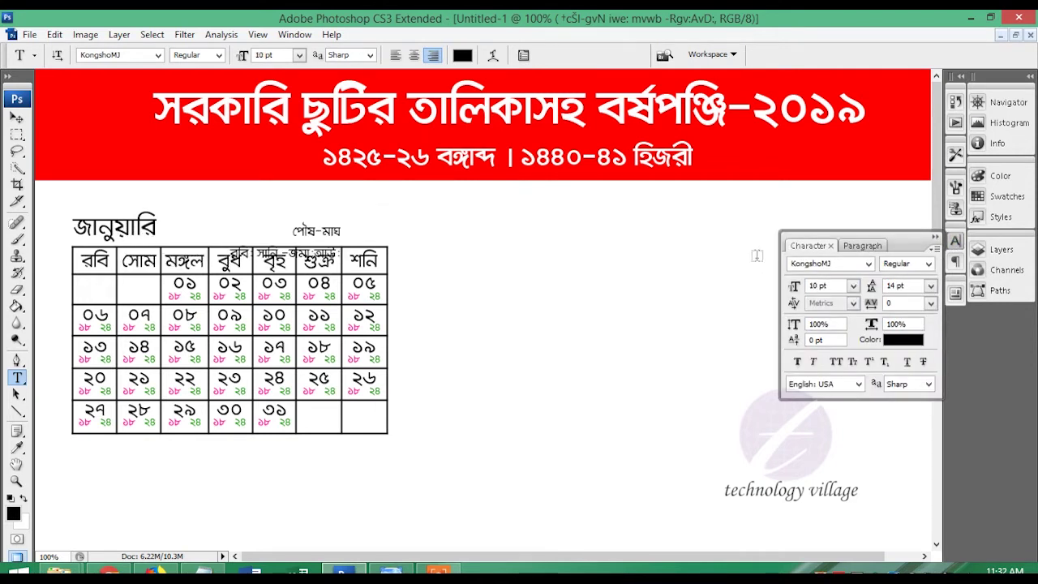
# Place the month text above the table's right edge with 8 pt leading.
pyautogui.moveTo(335, 244); pyautogui.dragTo(367, 215)
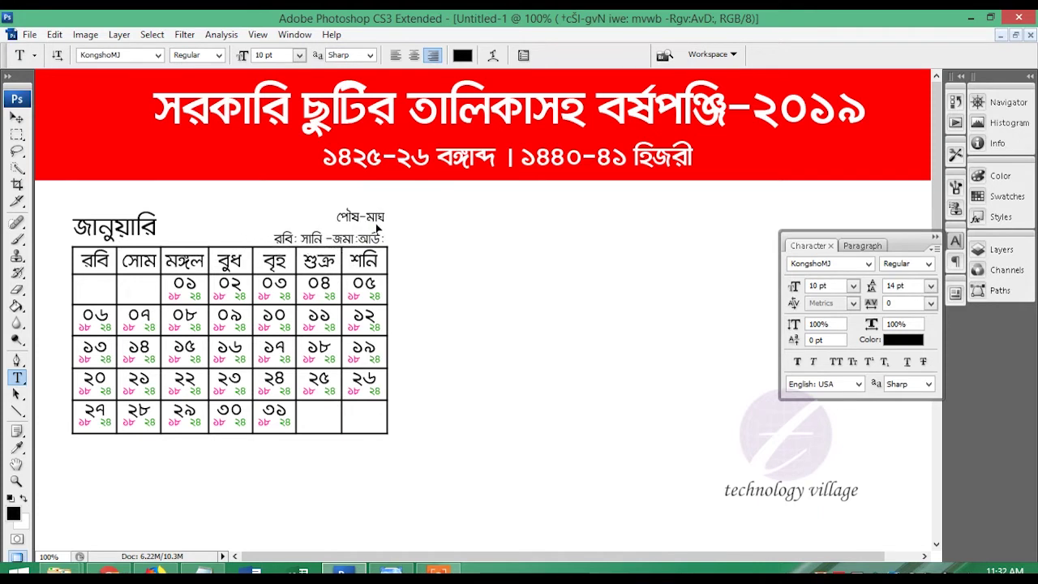
pyautogui.click(366, 215)
pyautogui.hotkey('ctrl', 'a')
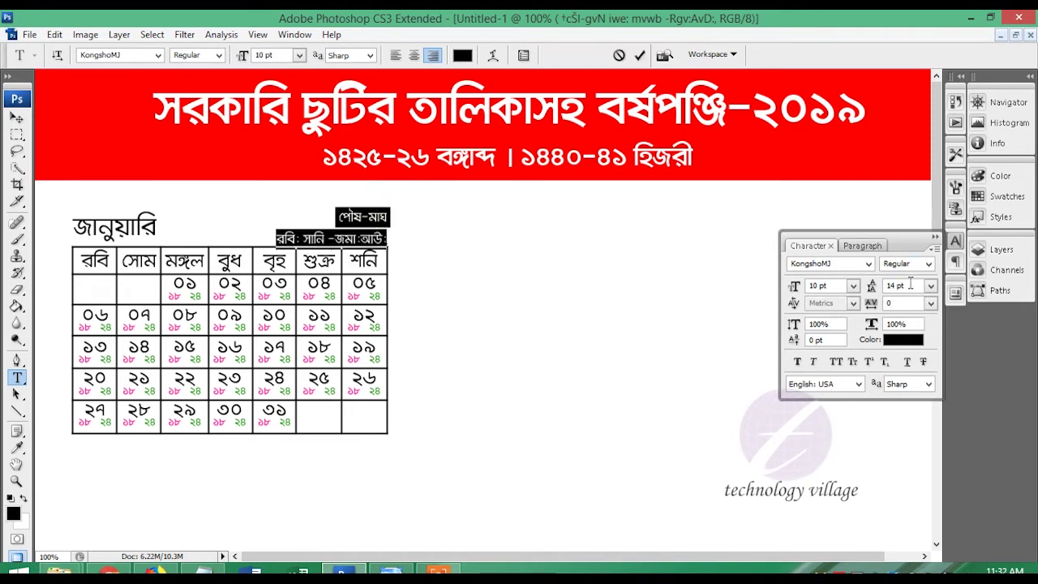
pyautogui.write('8')
pyautogui.press('Return')
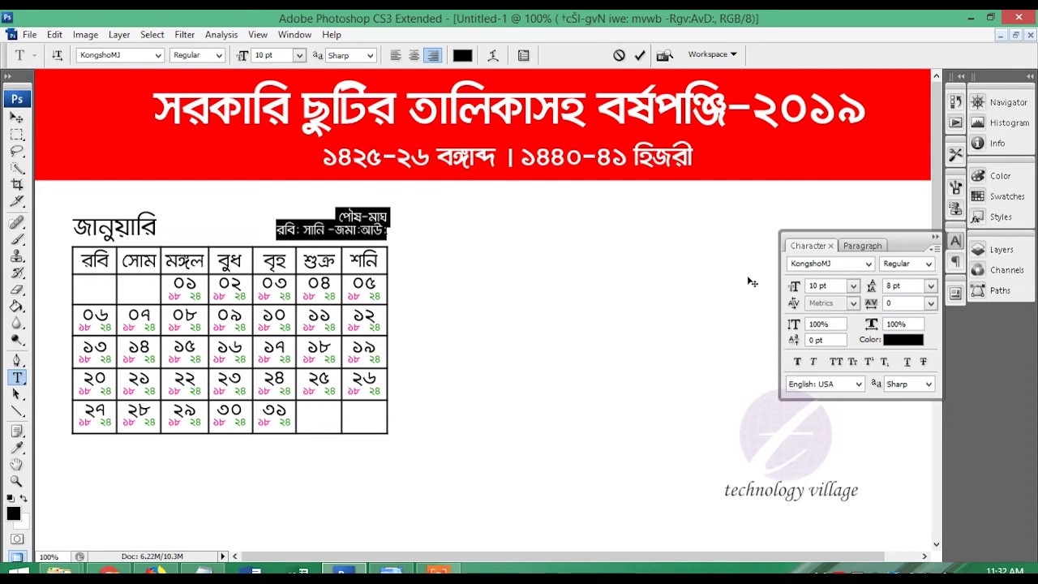
pyautogui.click(15, 120)
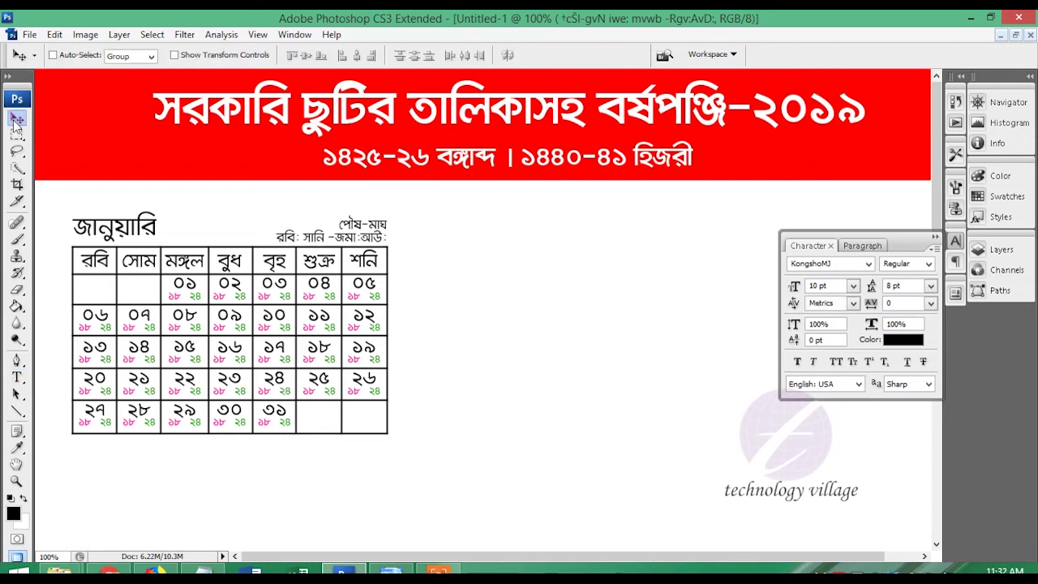
# Complete the second month line so it reads জমা আউয়াল.
pyautogui.press('t')
pyautogui.click(350, 238)
pyautogui.hotkey('ctrl', 'a')
pyautogui.press('End')
pyautogui.write('qvj')
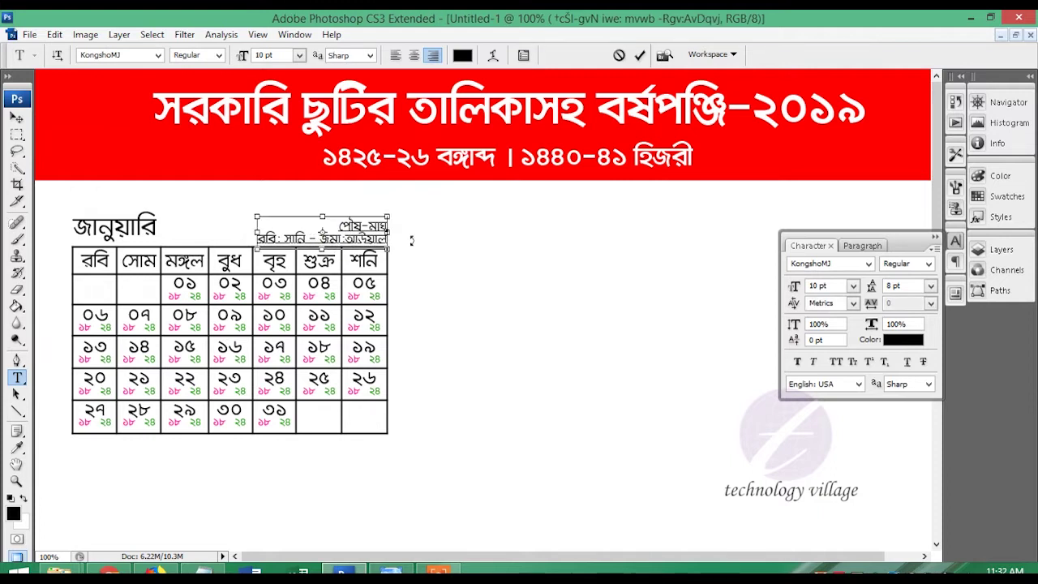
# Colour the পৌষ-মাঘ line pink (fe2299).
pyautogui.press('Up')
pyautogui.press('Home')
pyautogui.hotkey('shift', 'End')
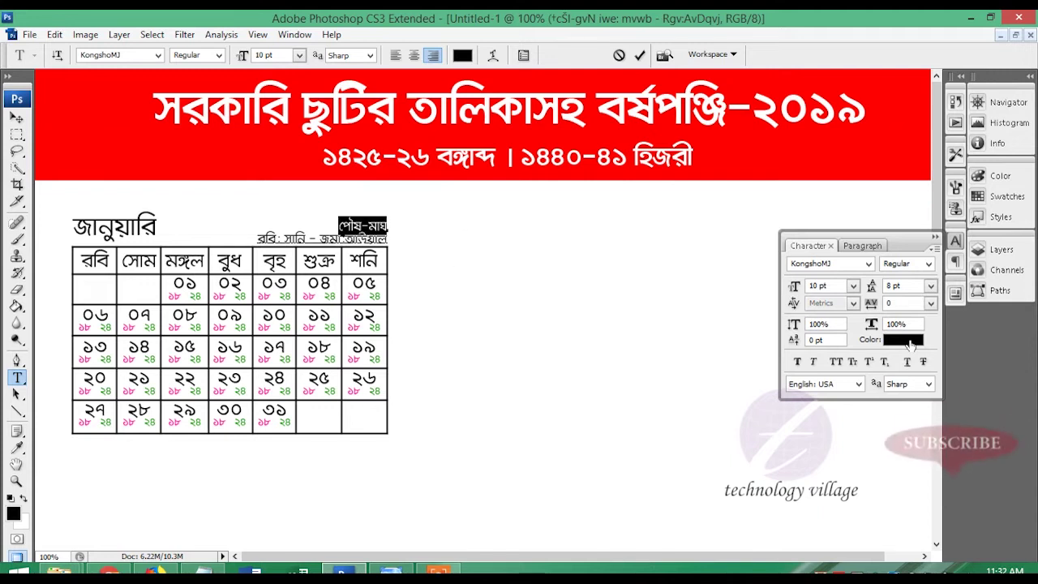
pyautogui.click(906, 340)
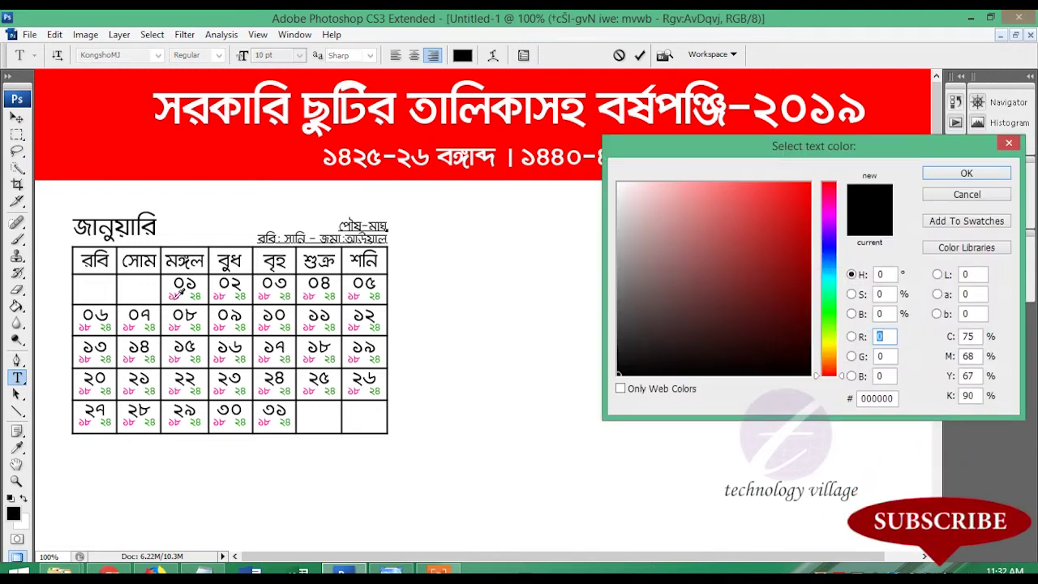
pyautogui.click(784, 185)
pyautogui.click(829, 199)
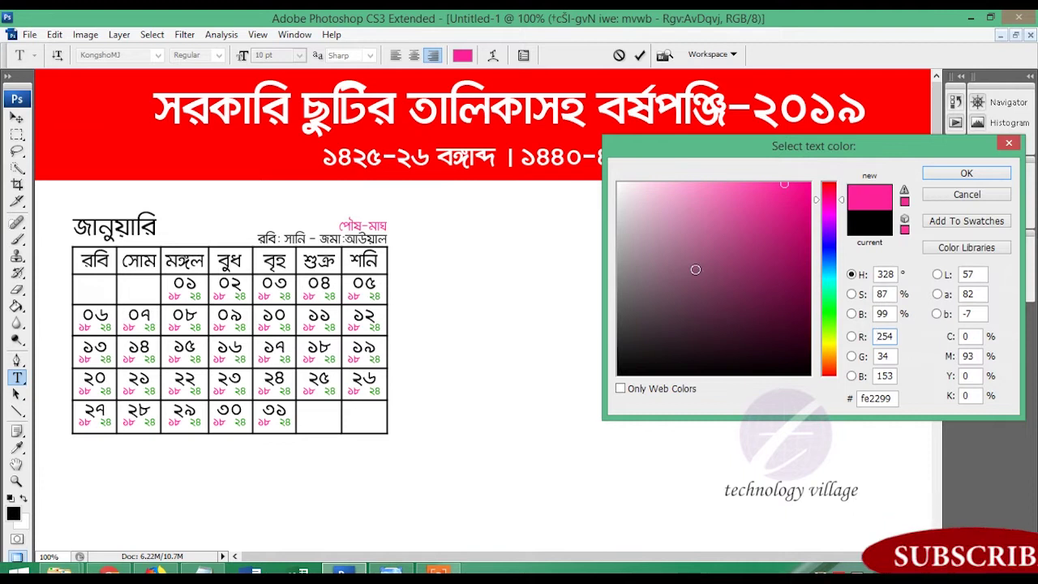
pyautogui.press('Return')
pyautogui.click(354, 234)
# Colour the রবি: সানি - জমা:আউয়াল line a darker green sampled from the calendar digits.
pyautogui.hotkey('ctrl', 'a')
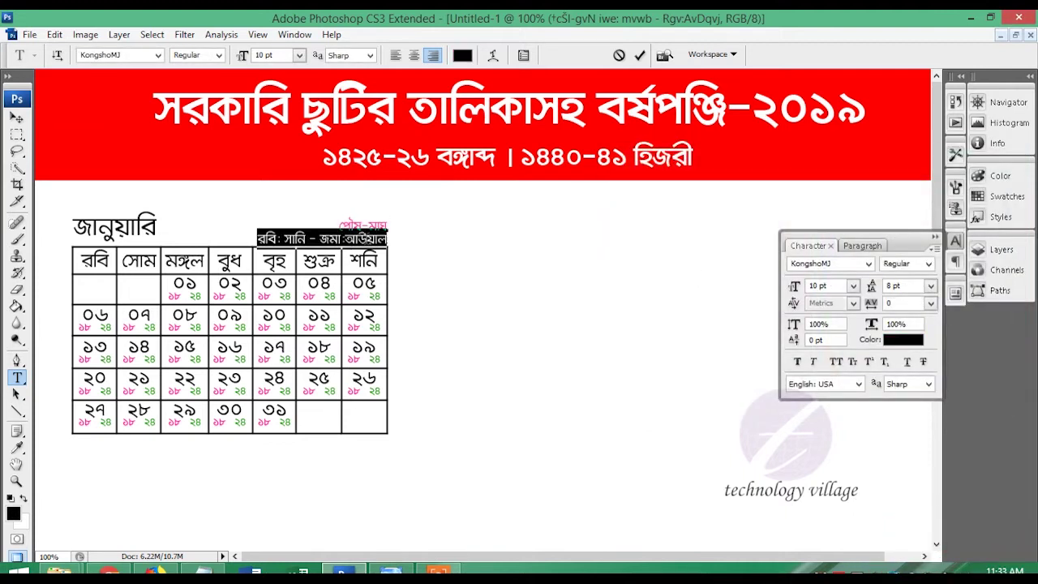
pyautogui.click(902, 339)
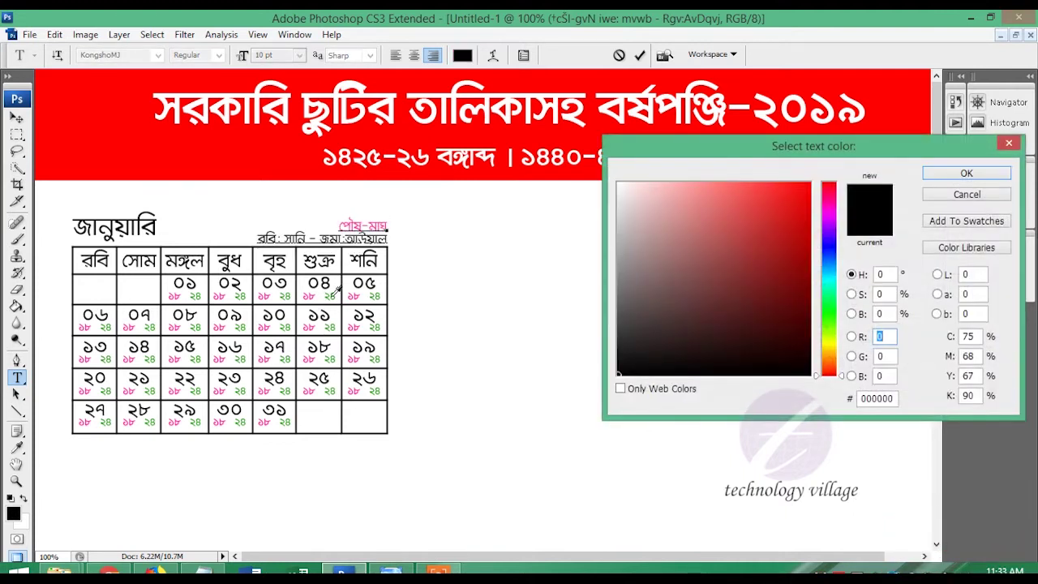
pyautogui.click(331, 295)
pyautogui.moveTo(789, 263); pyautogui.dragTo(800, 268)
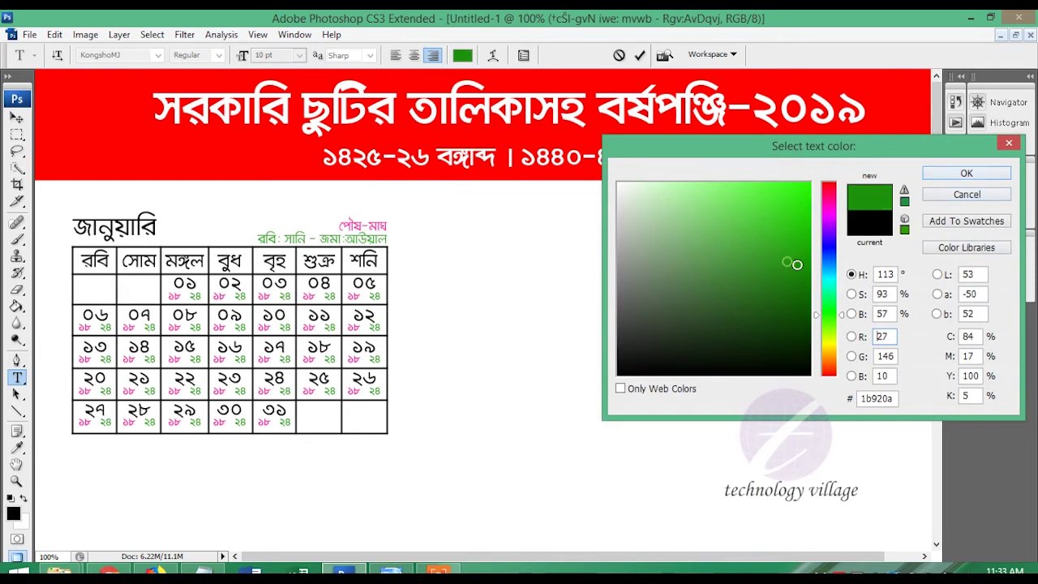
pyautogui.click(967, 173)
pyautogui.click(424, 299)
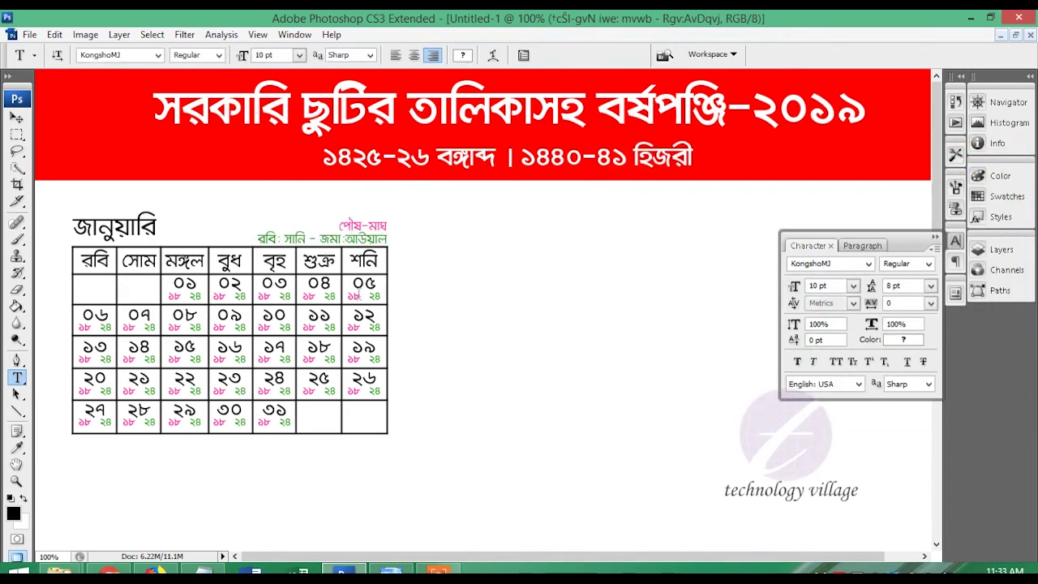
pyautogui.click(17, 117)
# Select the জানুয়ারি heading layer and shift it slightly.
pyautogui.rightClick(355, 229)
pyautogui.click(429, 249)
pyautogui.press('Up')
pyautogui.press('Up')
pyautogui.press('Up')
pyautogui.rightClick(95, 237)
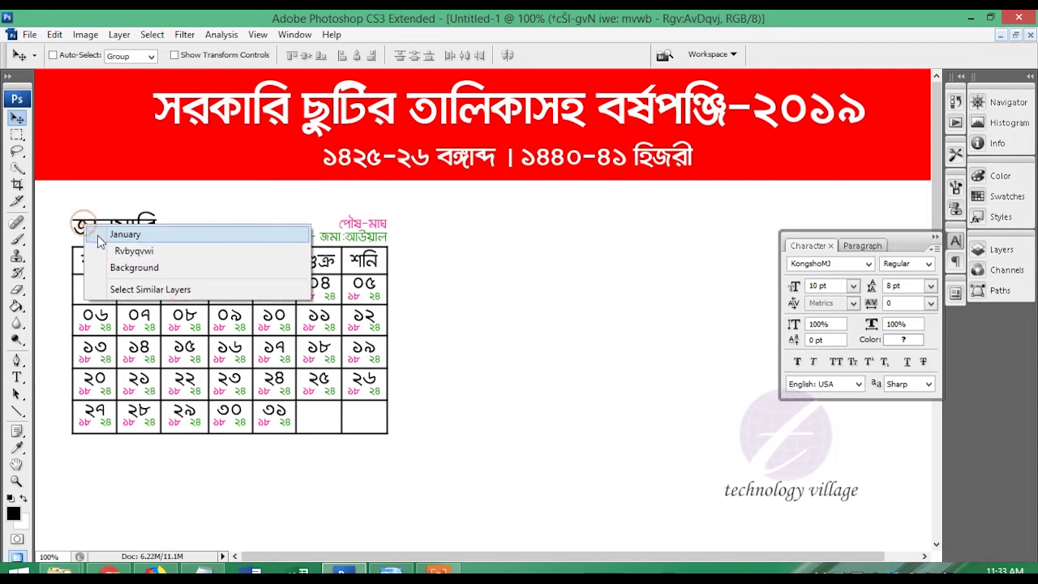
pyautogui.click(133, 250)
pyautogui.moveTo(116, 237); pyautogui.dragTo(120, 233)
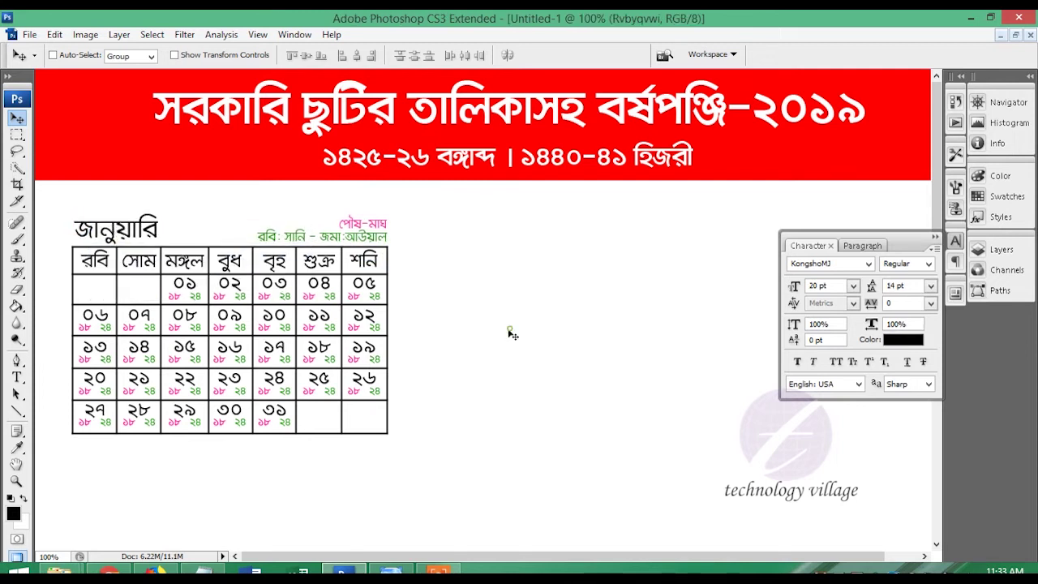
# Draw a 10 px rounded-rectangle panel around the January calendar block.
pyautogui.click(1031, 75)
pyautogui.click(965, 408)
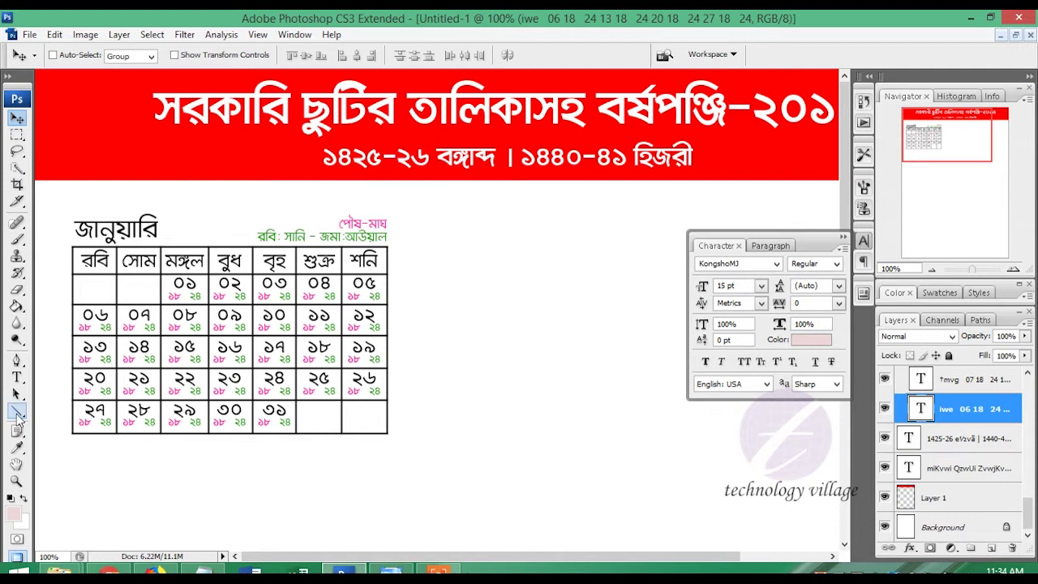
pyautogui.rightClick(15, 420)
pyautogui.click(73, 424)
pyautogui.moveTo(65, 212); pyautogui.dragTo(399, 443)
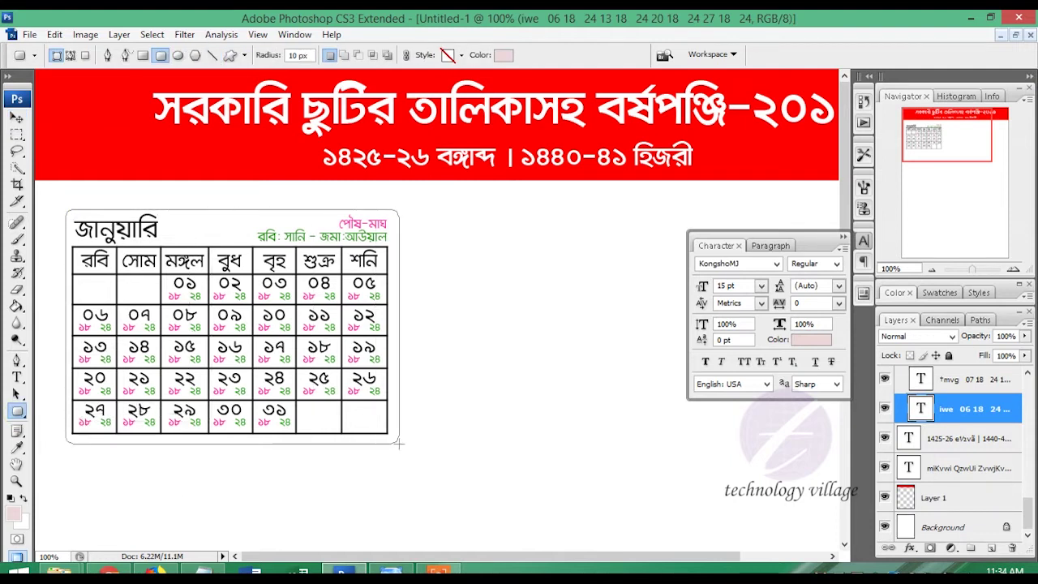
pyautogui.moveTo(398, 444); pyautogui.dragTo(404, 444)
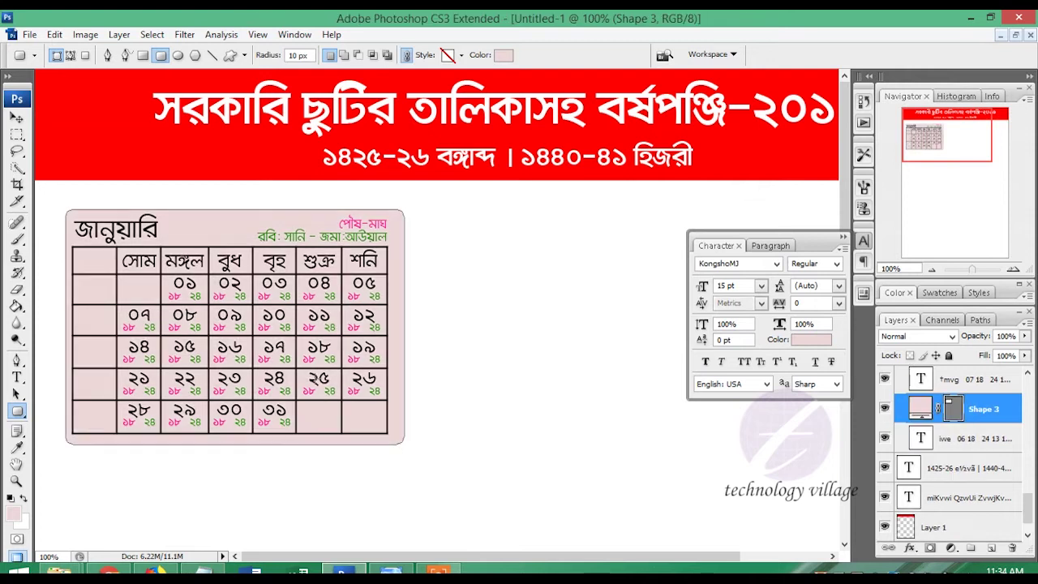
pyautogui.click(18, 119)
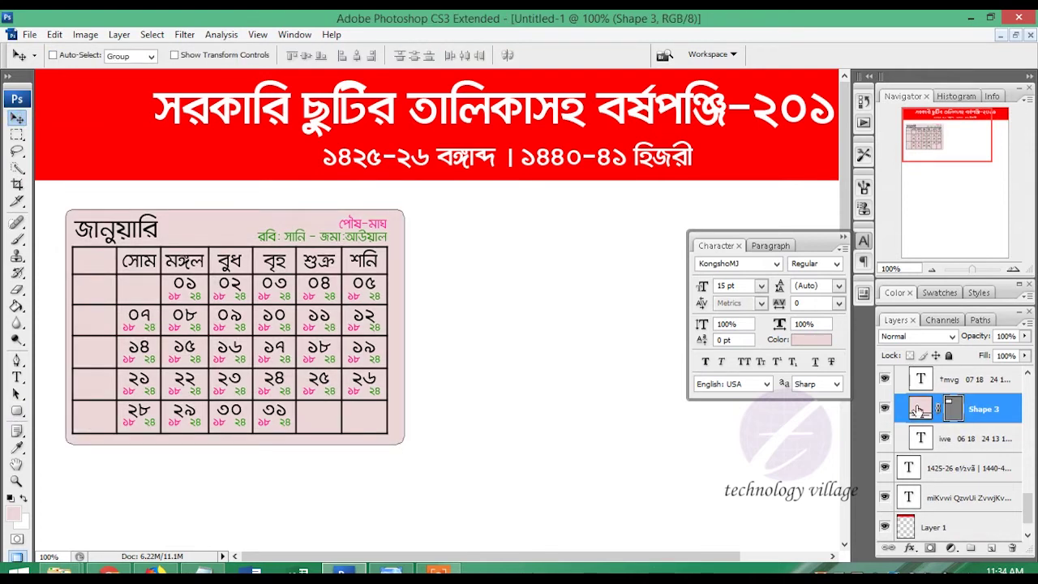
# Move the rounded panel beneath the first-column text layer and widen it slightly.
pyautogui.moveTo(919, 416); pyautogui.dragTo(919, 453)
pyautogui.press('Left')
pyautogui.press('Left')
pyautogui.press('Left')
pyautogui.press('Left')
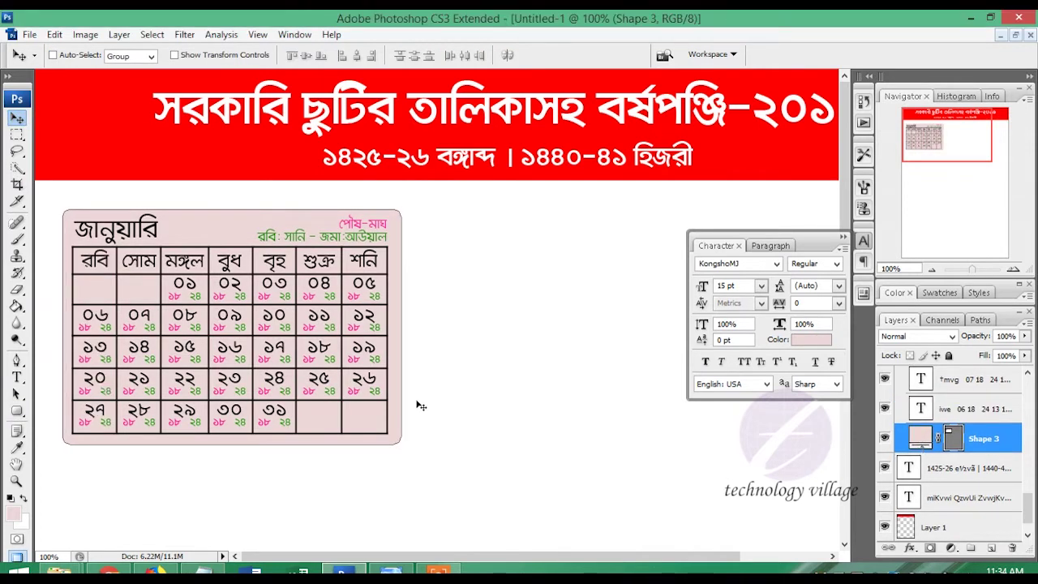
pyautogui.hotkey('ctrl', 't')
pyautogui.moveTo(63, 326); pyautogui.dragTo(61, 333)
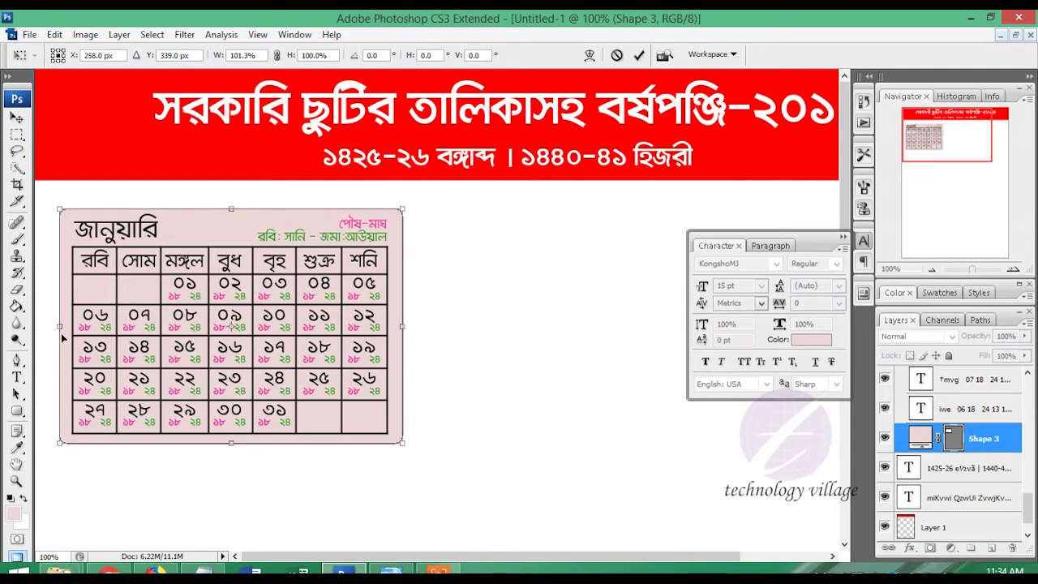
pyautogui.press('Return')
# Change the panel's fill to a pale light green.
pyautogui.doubleClick(922, 432)
pyautogui.click(829, 335)
pyautogui.click(658, 189)
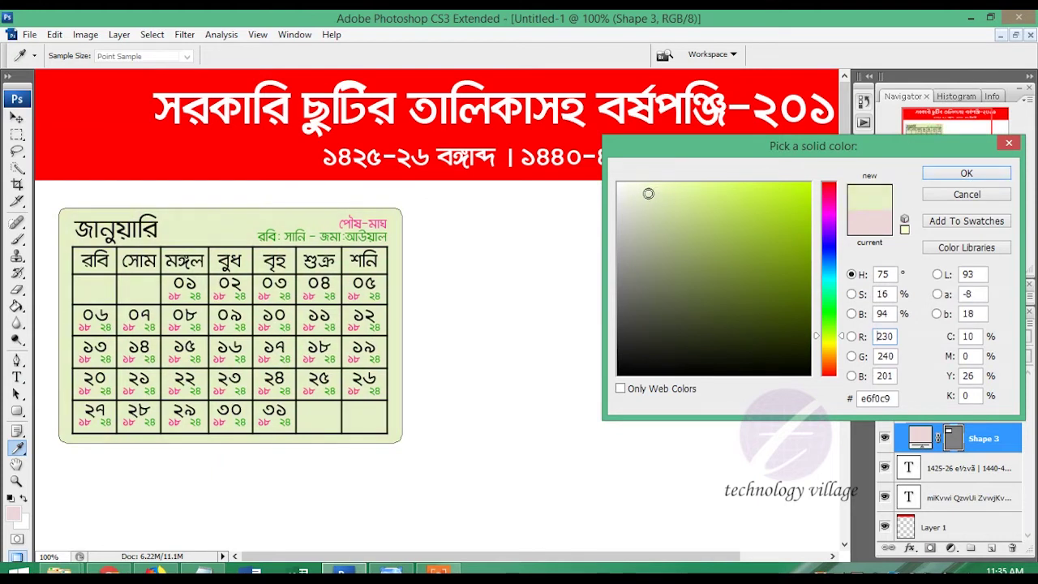
pyautogui.click(967, 173)
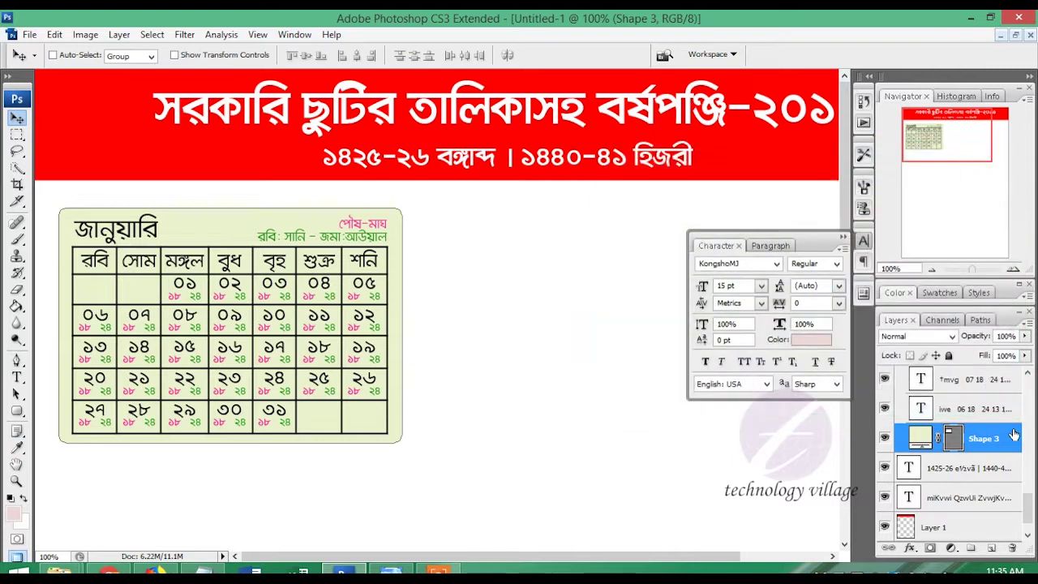
pyautogui.doubleClick(1016, 439)
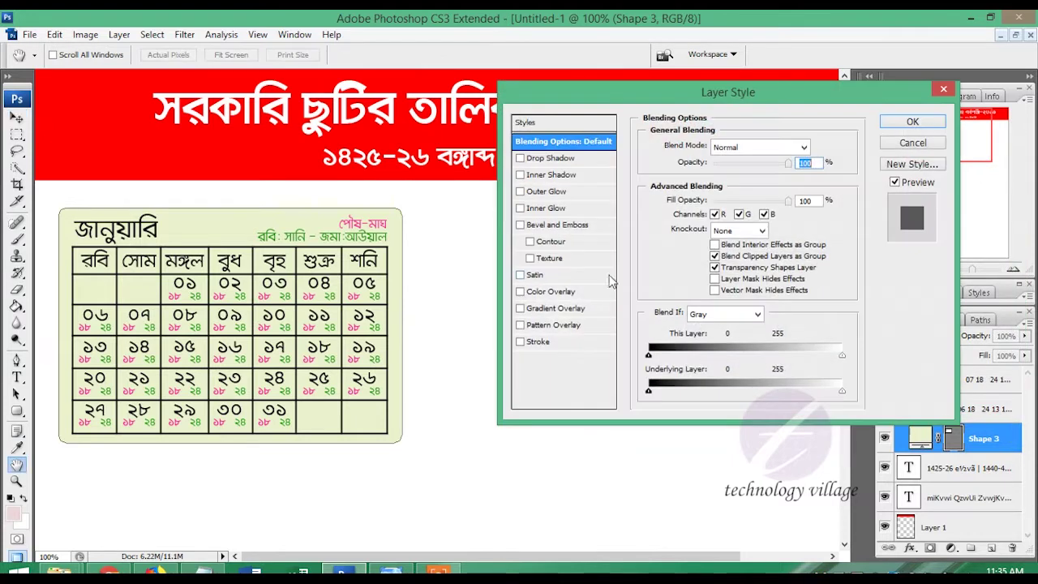
# Add a drop shadow to the green January panel and select the January group.
pyautogui.click(543, 159)
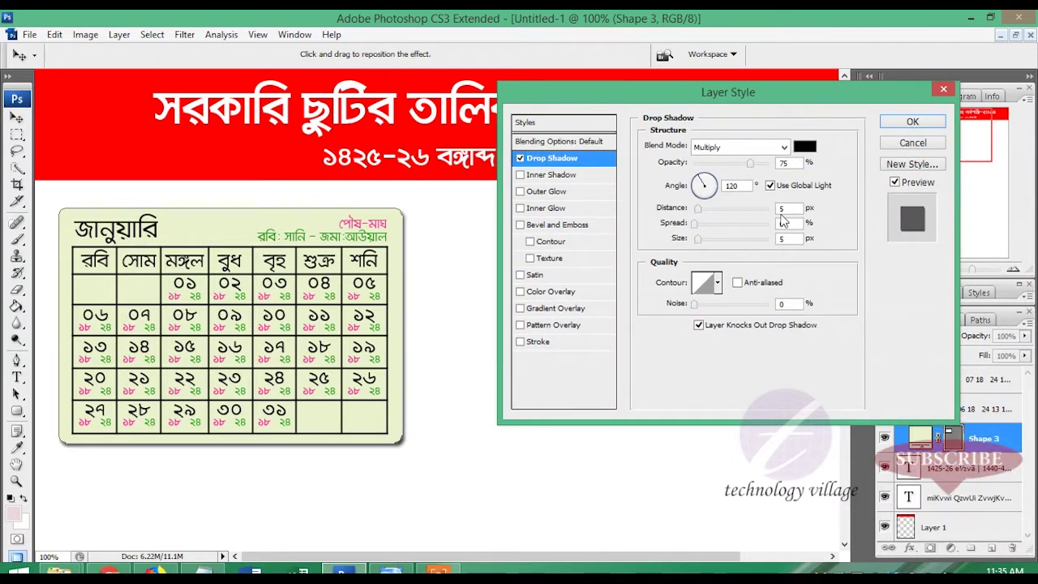
pyautogui.click(907, 123)
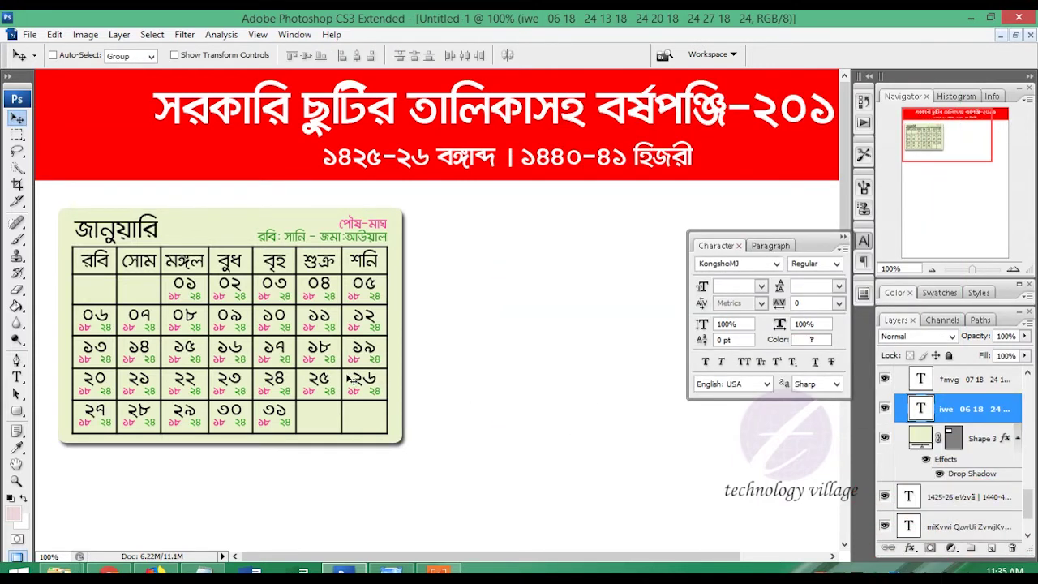
pyautogui.scroll(5, 922, 395)
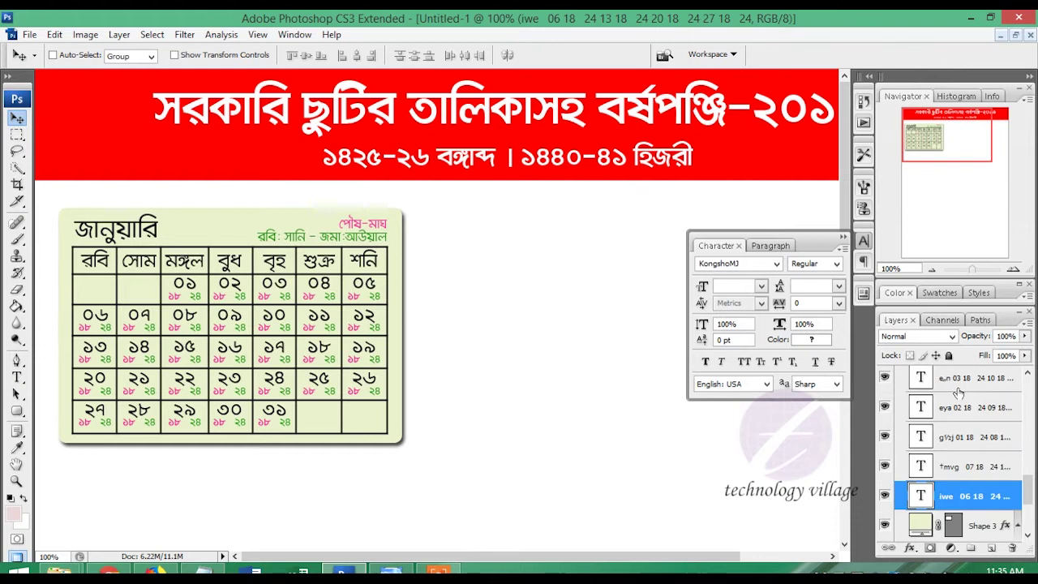
pyautogui.scroll(5, 929, 409)
pyautogui.click(901, 376)
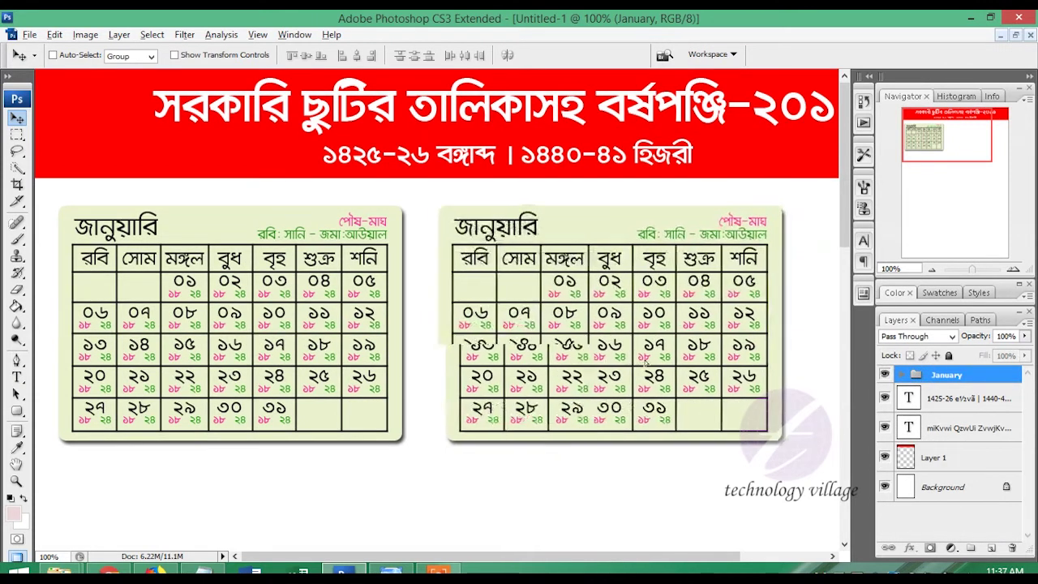
# Set the left January copy's রবি column text to font size 10.
pyautogui.click(934, 392)
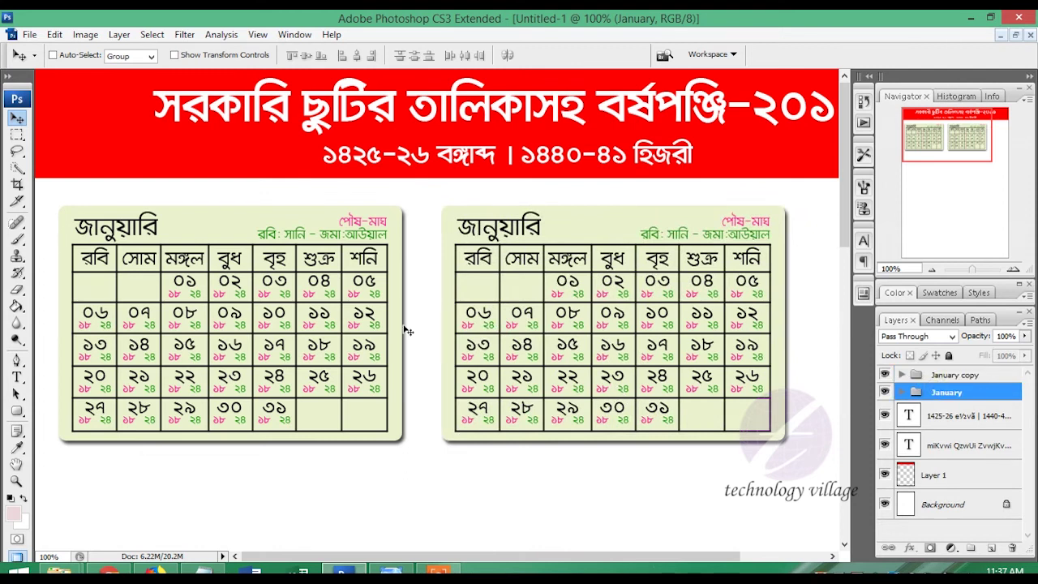
pyautogui.press('t')
pyautogui.click(91, 254)
pyautogui.hotkey('ctrl', 'a')
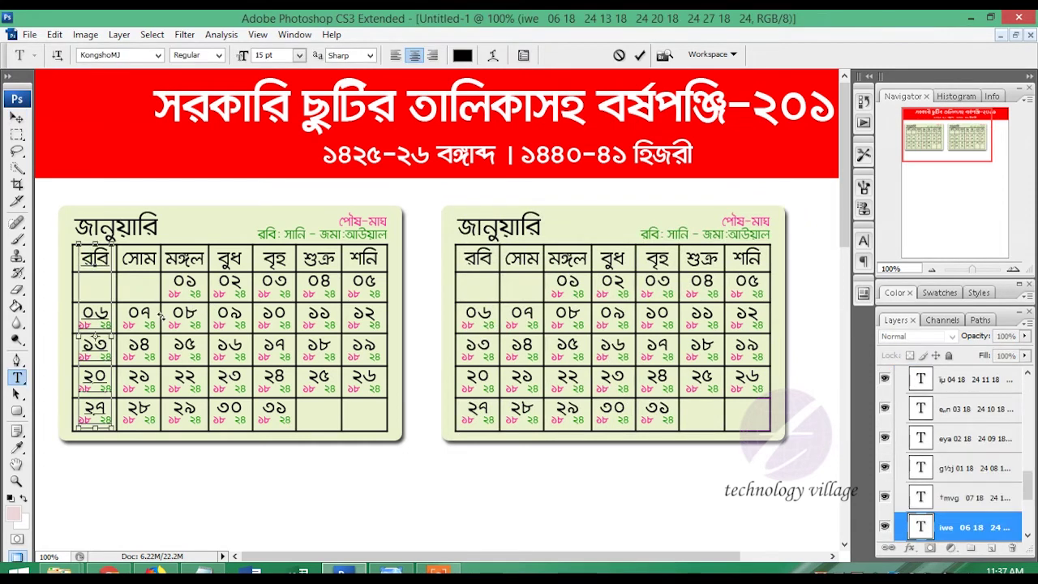
pyautogui.write('10')
pyautogui.press('Return')
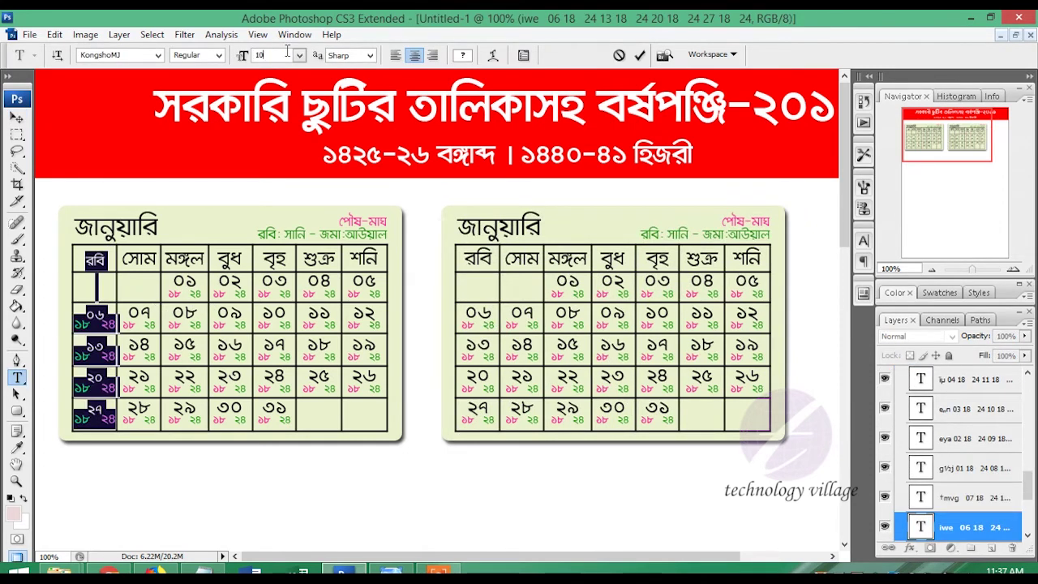
pyautogui.press('Return')
# Shrink the রবি column's small sub-line dates to size 6 and commit the text.
pyautogui.press('Left')
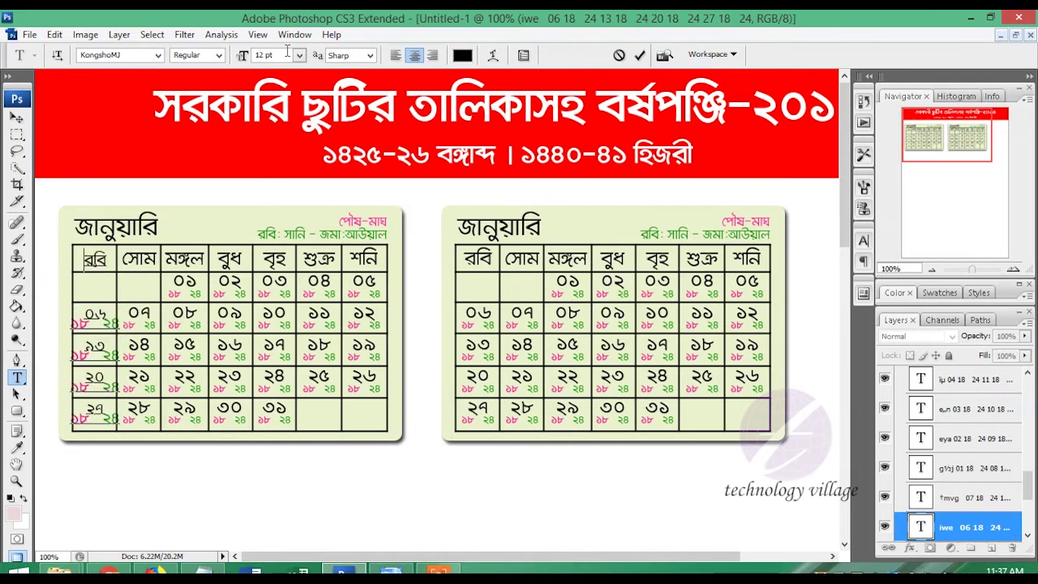
pyautogui.hotkey('shift', 'Down')
pyautogui.hotkey('shift', 'Down')
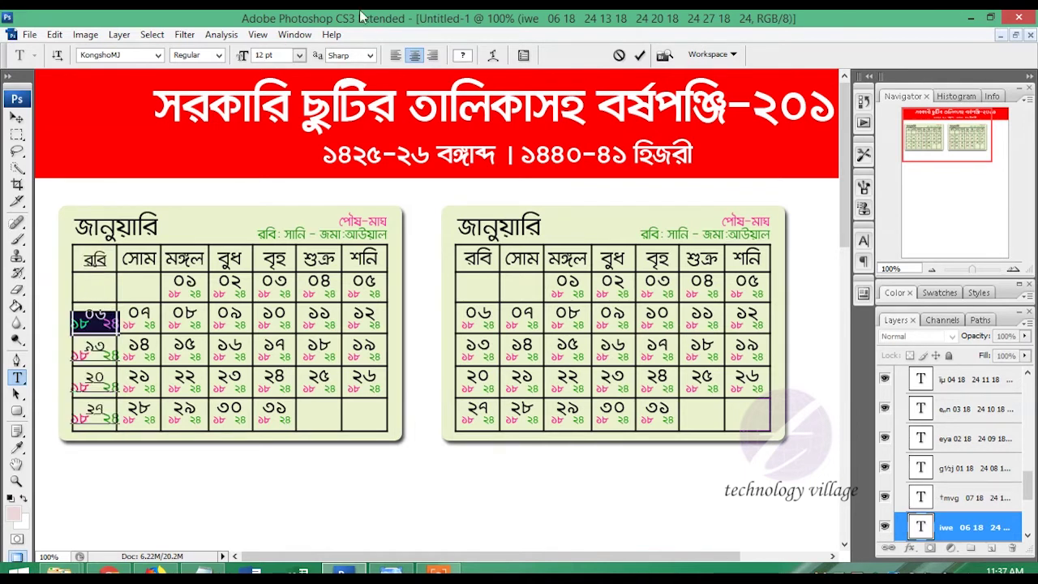
pyautogui.doubleClick(279, 56)
pyautogui.write('6')
pyautogui.press('Return')
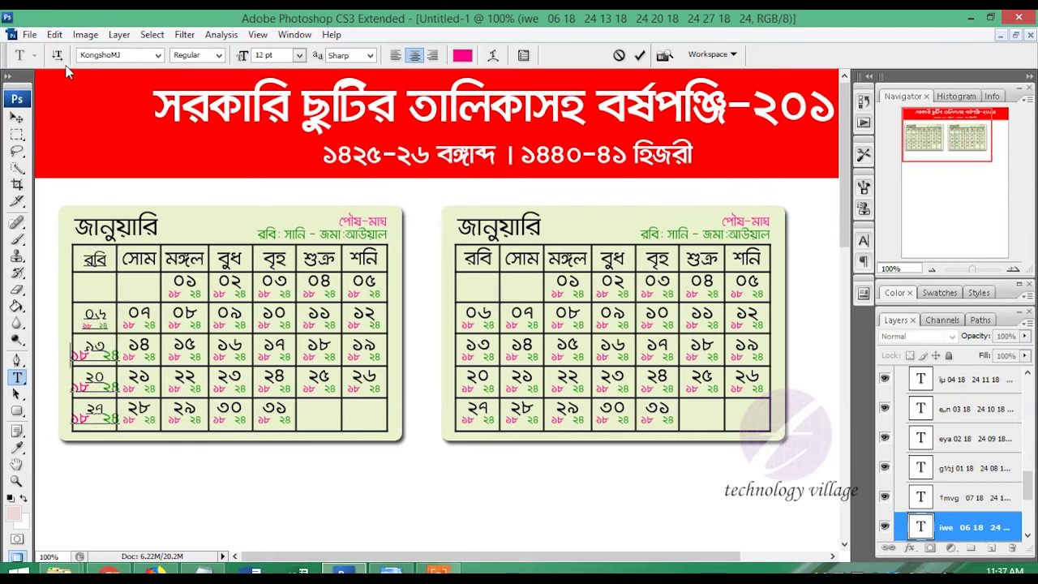
pyautogui.moveTo(85, 376); pyautogui.dragTo(104, 378)
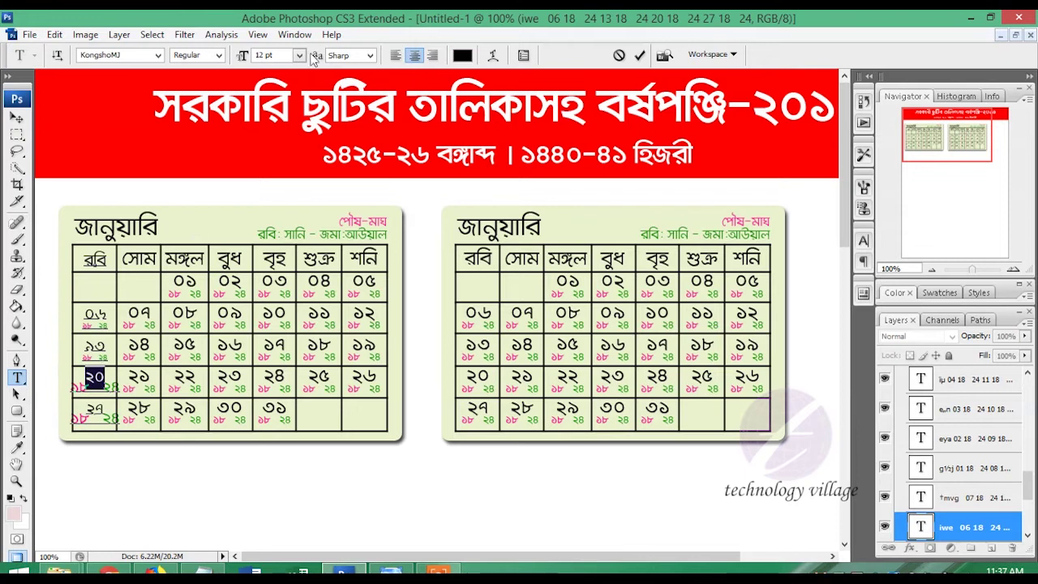
pyautogui.moveTo(73, 417); pyautogui.dragTo(118, 418)
pyautogui.hotkey('ctrl', 'Return')
# Select the Shape 1 divider line layer under the grid.
pyautogui.press('v')
pyautogui.rightClick(66, 341)
pyautogui.click(138, 385)
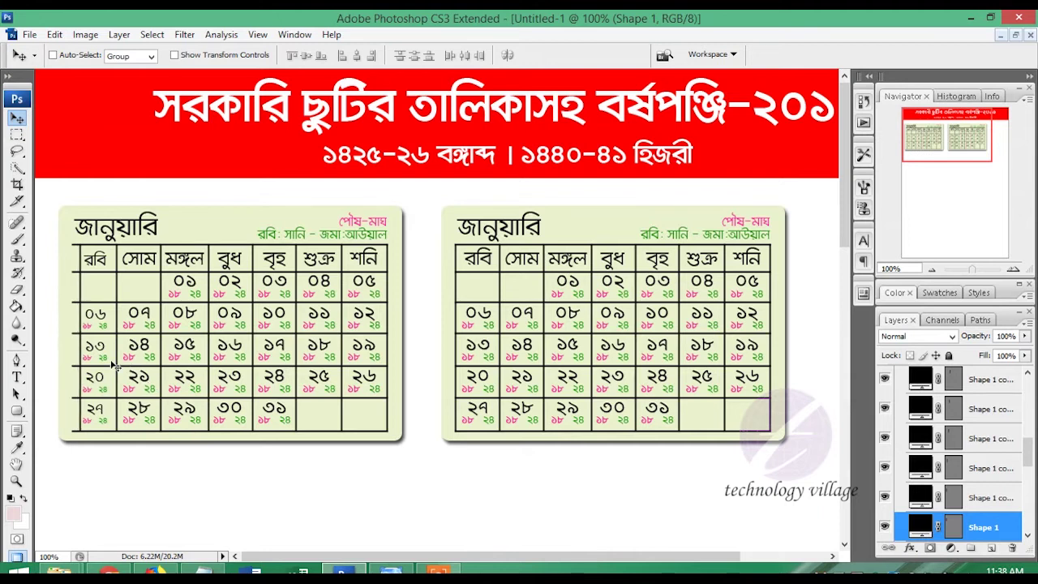
# Duplicate the vertical divider line and set each column's date numbers to 12 pt.
pyautogui.moveTo(115, 367); pyautogui.dragTo(169, 398)
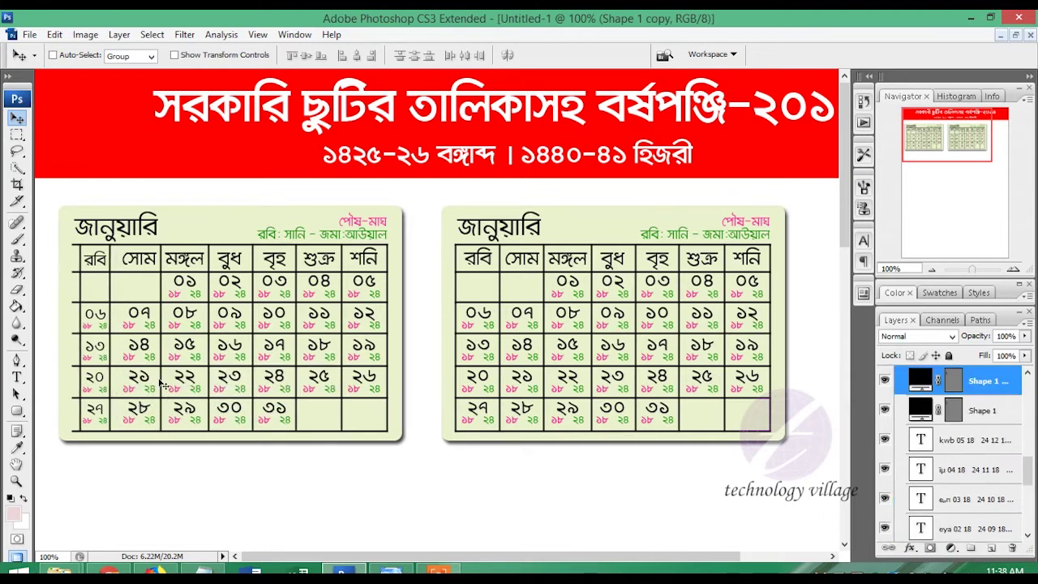
pyautogui.doubleClick(145, 265)
pyautogui.hotkey('ctrl', 'a')
pyautogui.click(268, 55)
pyautogui.write('12')
pyautogui.press('Return')
pyautogui.hotkey('alt', ']')
pyautogui.write('12')
pyautogui.press('Return')
pyautogui.hotkey('alt', ']')
pyautogui.press('Return')
pyautogui.hotkey('alt', ']')
pyautogui.write('12')
pyautogui.press('Return')
pyautogui.hotkey('alt', ']')
pyautogui.write('12')
pyautogui.press('Return')
# Copy the রবি column's dates and paste them into the সোম and মঙ্গল columns.
pyautogui.hotkey('alt', ']')
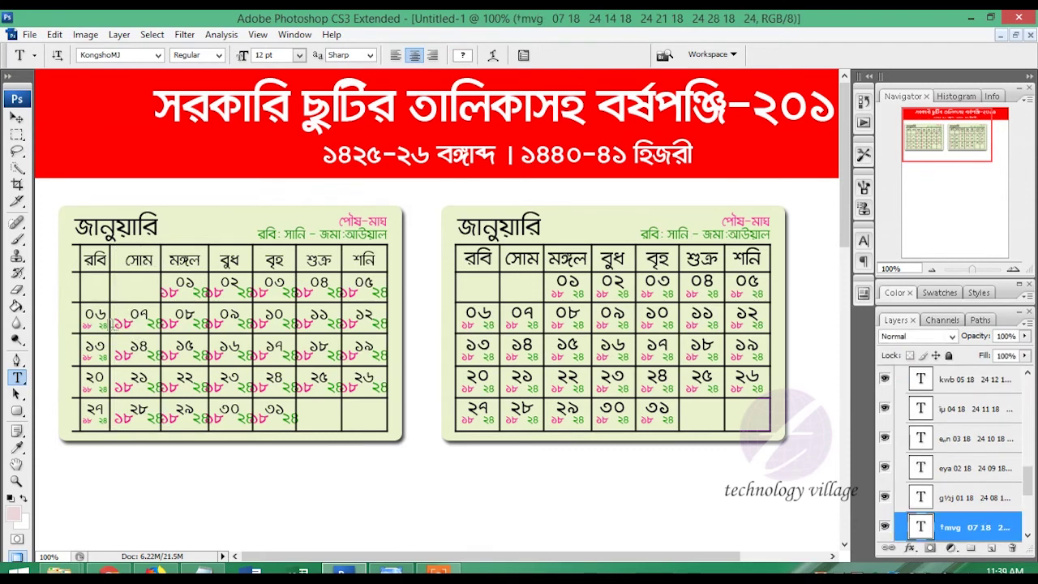
pyautogui.hotkey('ctrl', 'a')
pyautogui.hotkey('ctrl', 'c')
pyautogui.hotkey('alt', ']')
pyautogui.hotkey('ctrl', 'a')
pyautogui.hotkey('ctrl', 'v')
pyautogui.click(193, 328)
pyautogui.hotkey('ctrl', 'a')
pyautogui.hotkey('ctrl', 'v')
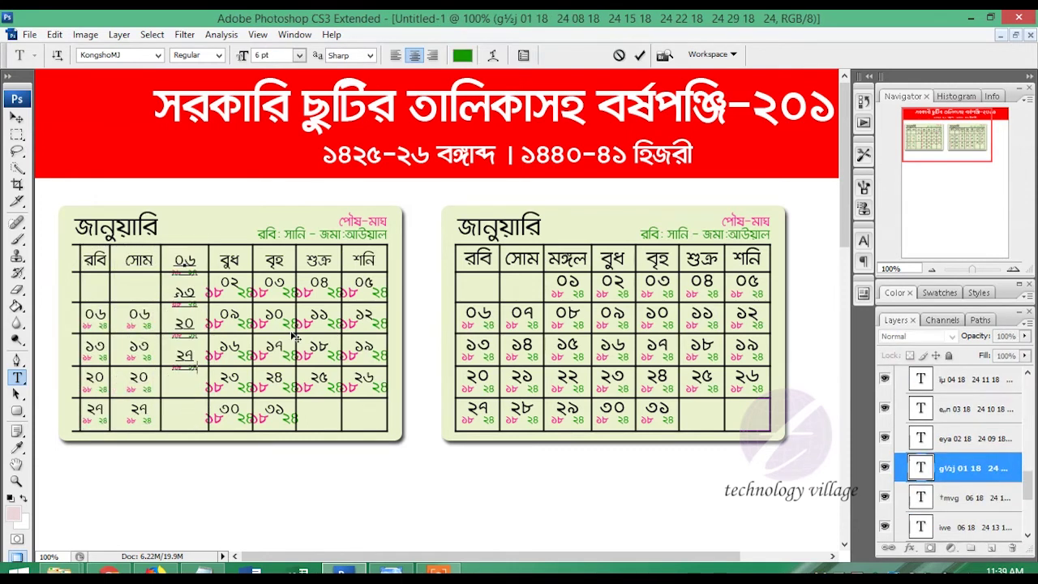
# Paste the same রবি dates into the বুধ, বৃহ, শুক্র and শনি columns.
pyautogui.click(230, 288)
pyautogui.hotkey('ctrl', 'a')
pyautogui.hotkey('ctrl', 'v')
pyautogui.click(274, 317)
pyautogui.hotkey('ctrl', 'a')
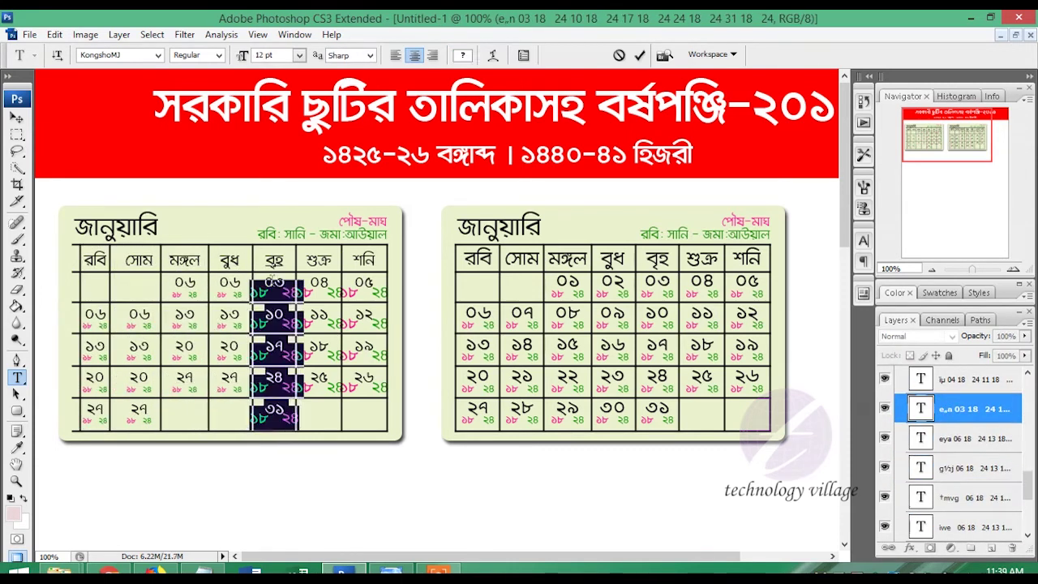
pyautogui.hotkey('ctrl', 'v')
pyautogui.click(336, 297)
pyautogui.hotkey('ctrl', 'a')
pyautogui.hotkey('ctrl', 'v')
pyautogui.click(365, 288)
pyautogui.hotkey('ctrl', 'a')
pyautogui.hotkey('ctrl', 'v')
# Nudge the সোম, মঙ্গল and বুধ columns and their divider lines left.
pyautogui.click(16, 119)
pyautogui.hotkey('shift', 'Left')
pyautogui.press('Left')
pyautogui.press('Left')
pyautogui.press('Left')
pyautogui.rightClick(174, 382)
pyautogui.click(202, 395)
pyautogui.hotkey('shift', 'Left')
pyautogui.rightClick(185, 382)
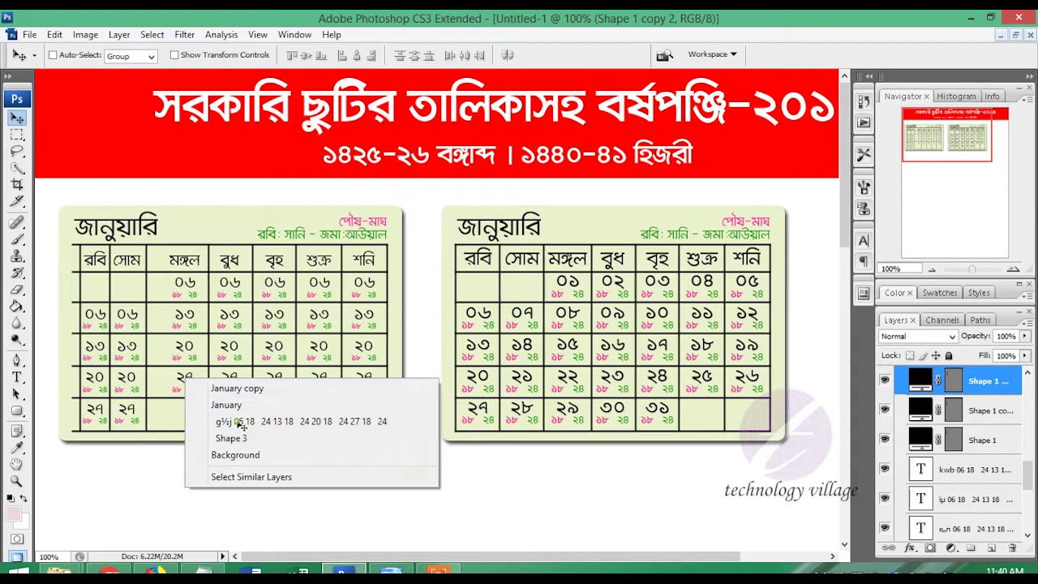
pyautogui.click(232, 422)
pyautogui.hotkey('shift', 'Left')
pyautogui.hotkey('shift', 'Left')
pyautogui.rightClick(235, 416)
pyautogui.click(242, 423)
pyautogui.rightClick(231, 385)
pyautogui.click(272, 397)
pyautogui.hotkey('shift', 'Left')
pyautogui.hotkey('shift', 'Left')
pyautogui.hotkey('shift', 'Left')
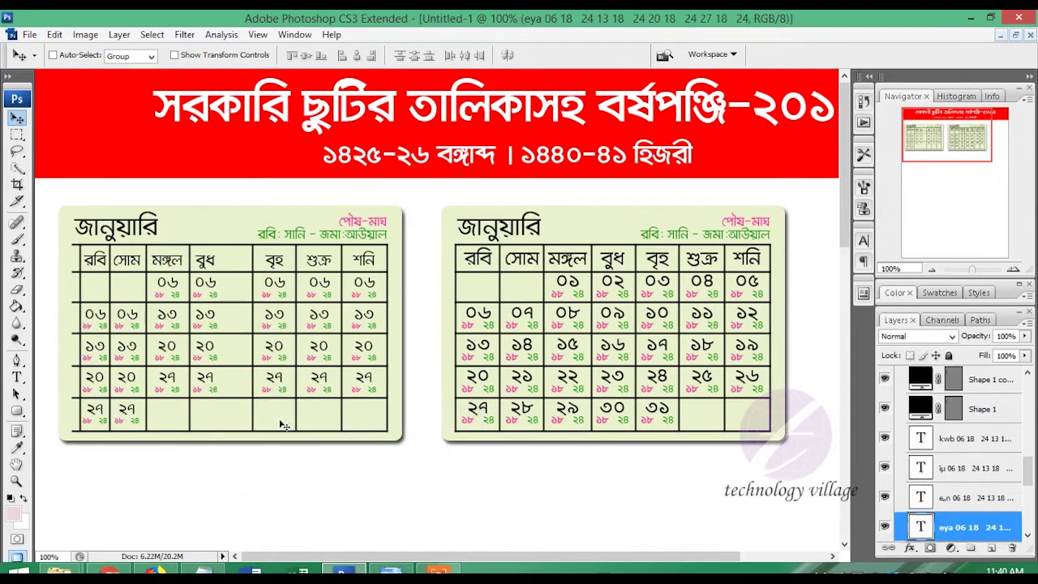
pyautogui.rightClick(251, 349)
pyautogui.click(292, 361)
pyautogui.hotkey('shift', 'Left')
# Nudge the বৃহ, শুক্র and শনি columns, their dividers and the right-edge divider left.
pyautogui.rightClick(296, 345)
pyautogui.press('Escape')
pyautogui.rightClick(272, 318)
pyautogui.click(310, 332)
pyautogui.hotkey('shift', 'Left')
pyautogui.hotkey('shift', 'Left')
pyautogui.hotkey('shift', 'Left')
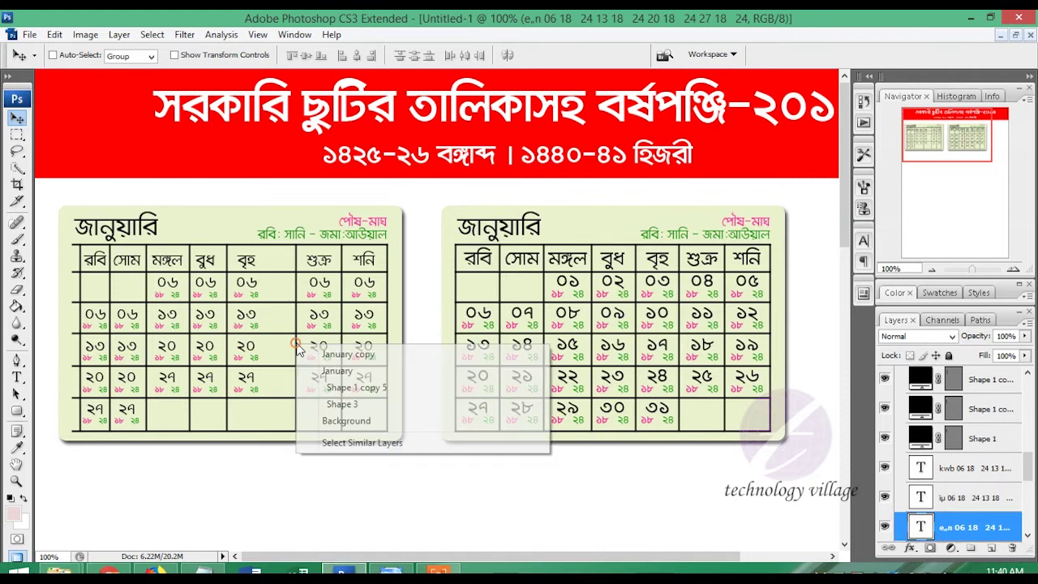
pyautogui.rightClick(299, 347)
pyautogui.click(360, 388)
pyautogui.hotkey('shift', 'Left')
pyautogui.hotkey('shift', 'Left')
pyautogui.hotkey('shift', 'Left')
pyautogui.rightClick(317, 343)
pyautogui.click(365, 384)
pyautogui.hotkey('shift', 'Left')
pyautogui.hotkey('shift', 'Left')
pyautogui.hotkey('shift', 'Left')
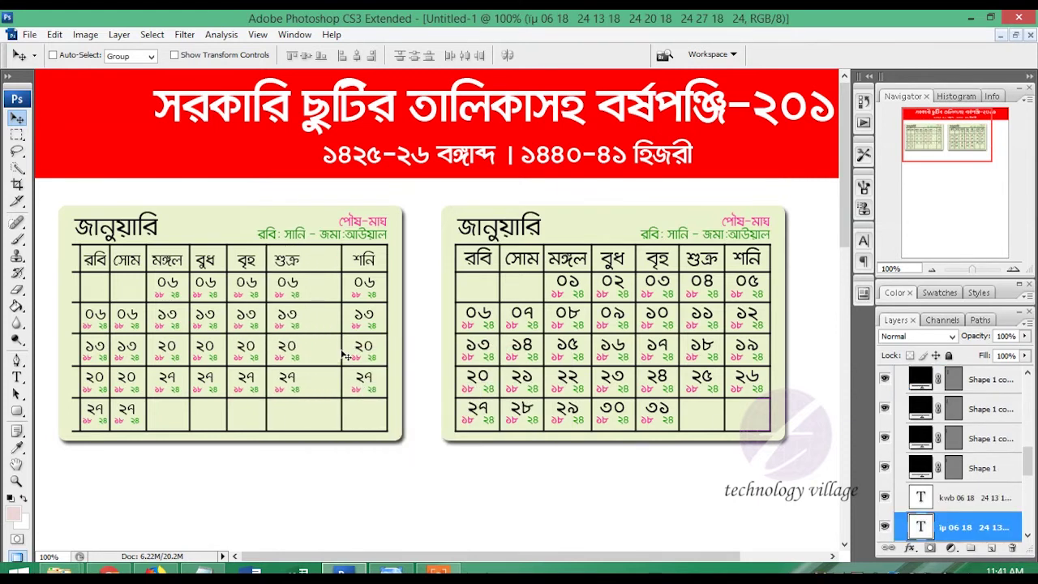
pyautogui.rightClick(345, 361)
pyautogui.click(377, 393)
pyautogui.hotkey('shift', 'Left')
pyautogui.hotkey('shift', 'Left')
pyautogui.hotkey('shift', 'Left')
pyautogui.click(410, 420)
pyautogui.hotkey('shift', 'Left')
pyautogui.hotkey('shift', 'Left')
pyautogui.hotkey('shift', 'Left')
pyautogui.keyDown('ctrl'); pyautogui.click(391, 381); pyautogui.keyUp('ctrl')
pyautogui.hotkey('shift', 'Left')
pyautogui.hotkey('shift', 'Left')
pyautogui.hotkey('shift', 'Left')
# Squeeze the horizontal grid lines narrower so they end at the last column.
pyautogui.rightClick(366, 245)
pyautogui.click(413, 289)
pyautogui.keyDown('shift'); pyautogui.click(989, 430); pyautogui.keyUp('shift')
pyautogui.hotkey('ctrl', 't')
pyautogui.moveTo(395, 336); pyautogui.dragTo(345, 337)
pyautogui.press('Return')
# Select the grid layer range from Shape 2 copy 6 through Shape 1 copy 7.
pyautogui.rightClick(158, 437)
pyautogui.click(223, 466)
pyautogui.rightClick(223, 466)
pyautogui.click(258, 471)
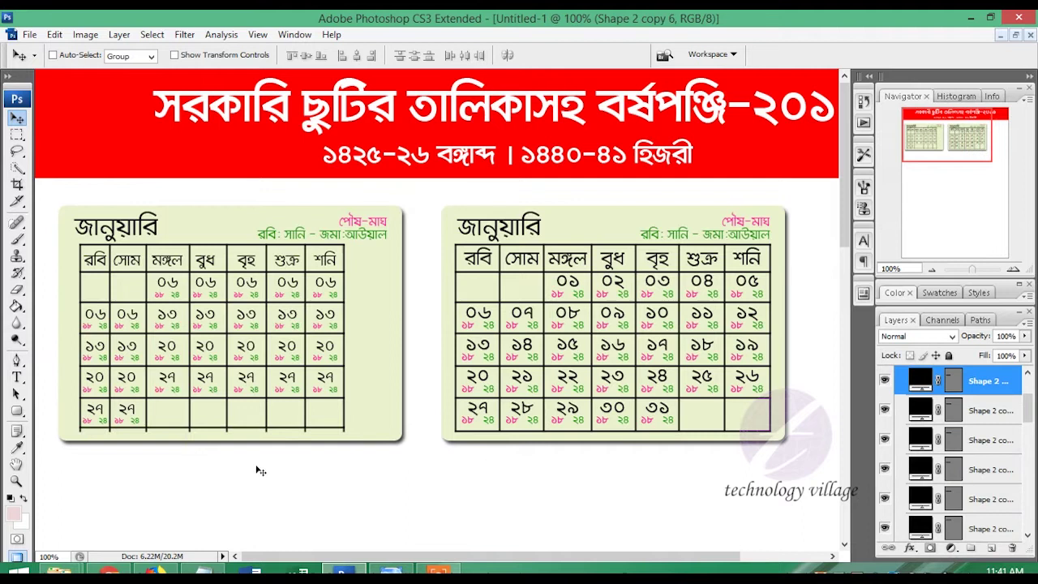
pyautogui.scroll(-5, 908, 438)
pyautogui.click(973, 428)
pyautogui.scroll(-3, 965, 457)
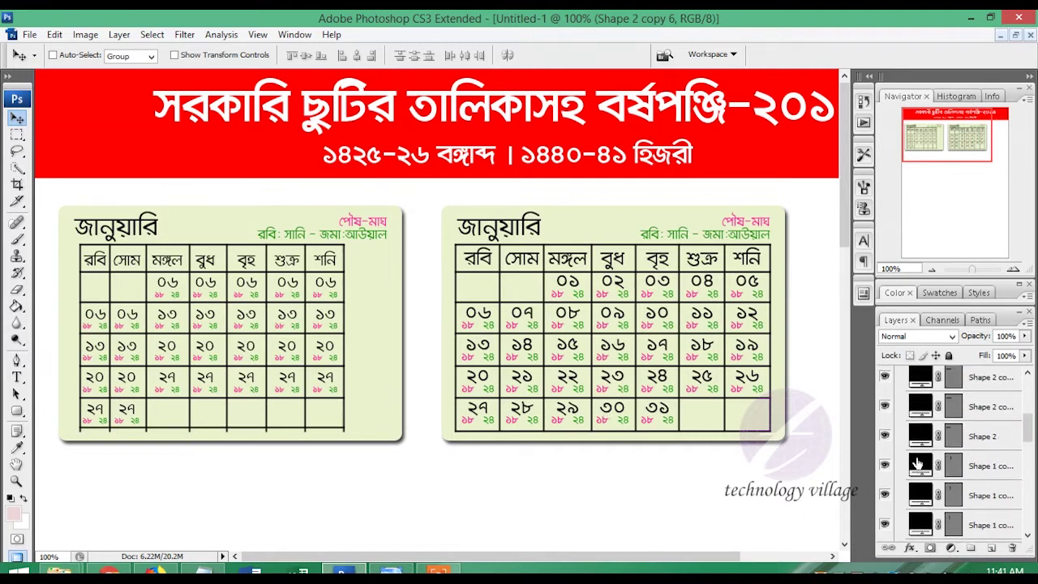
pyautogui.keyDown('shift'); pyautogui.click(965, 456); pyautogui.keyUp('shift')
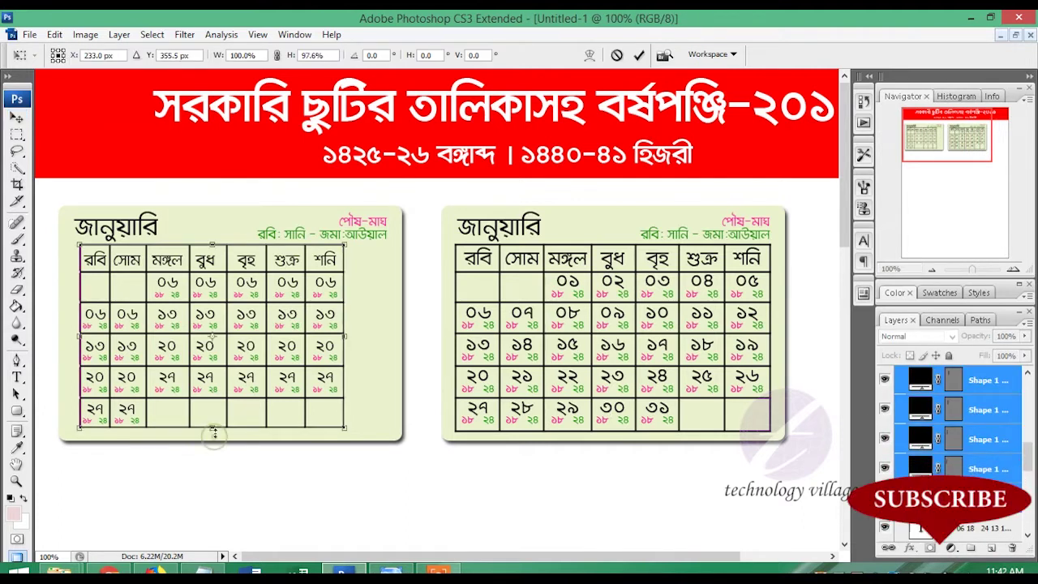
# Shift the পৌষ-মাঘ heading text further left.
pyautogui.rightClick(144, 225)
pyautogui.click(162, 266)
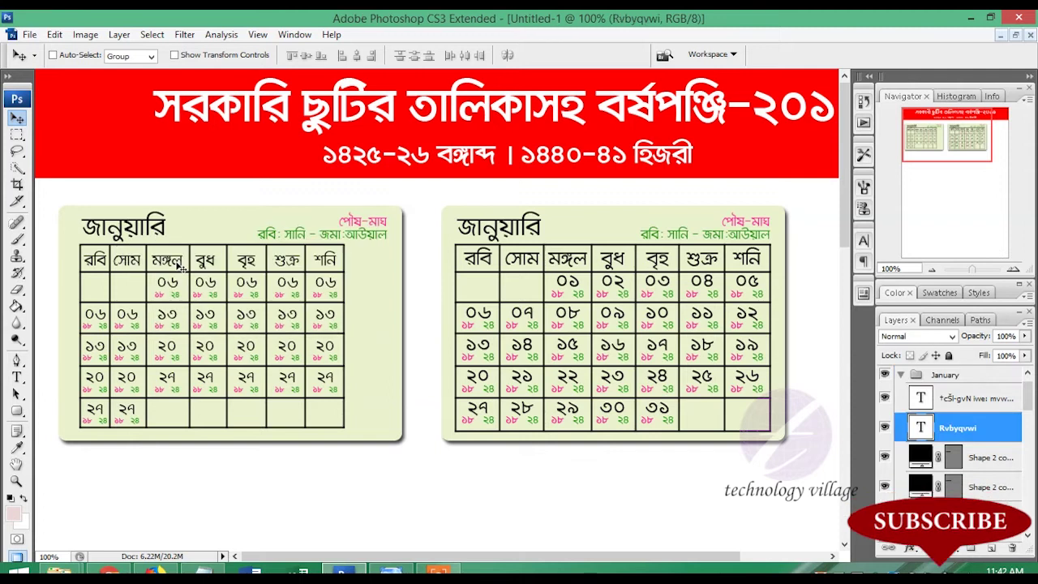
pyautogui.hotkey('ctrl', 't')
pyautogui.press('Return')
pyautogui.click(957, 398)
pyautogui.hotkey('shift', 'Left')
pyautogui.hotkey('shift', 'Left')
pyautogui.hotkey('shift', 'Left')
pyautogui.hotkey('shift', 'Left')
pyautogui.hotkey('shift', 'Left')
# Shrink the card background's right and bottom edges to fit the narrower grid.
pyautogui.rightClick(384, 299)
pyautogui.click(412, 352)
pyautogui.hotkey('shift', 'Right')
pyautogui.press('Down')
pyautogui.press('Down')
pyautogui.press('Down')
pyautogui.press('Down')
pyautogui.press('Down')
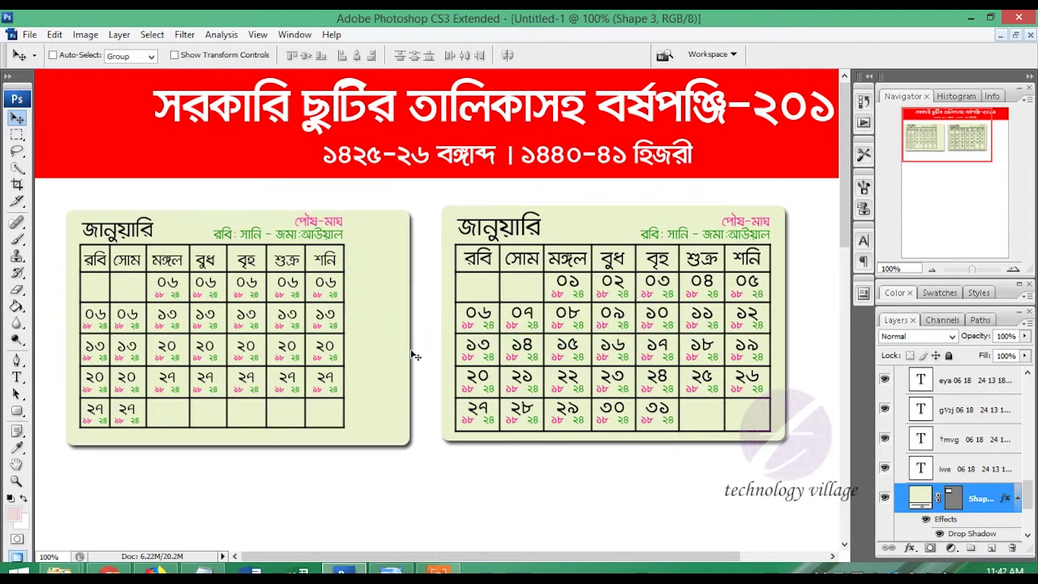
pyautogui.hotkey('ctrl', 't')
pyautogui.moveTo(410, 328); pyautogui.dragTo(355, 321)
pyautogui.moveTo(212, 446); pyautogui.dragTo(214, 435)
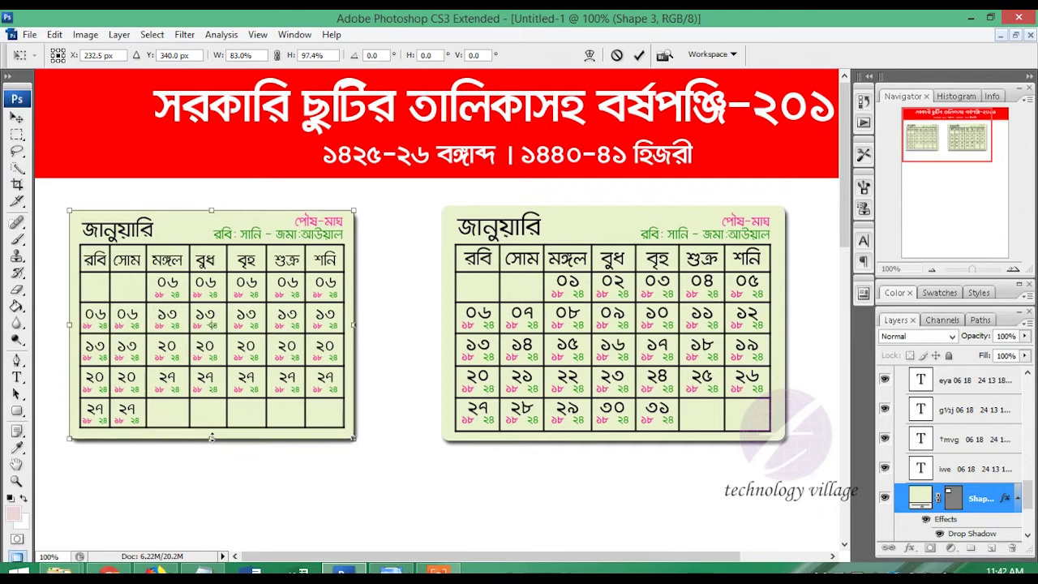
pyautogui.press('Return')
pyautogui.press('t')
pyautogui.click(192, 384)
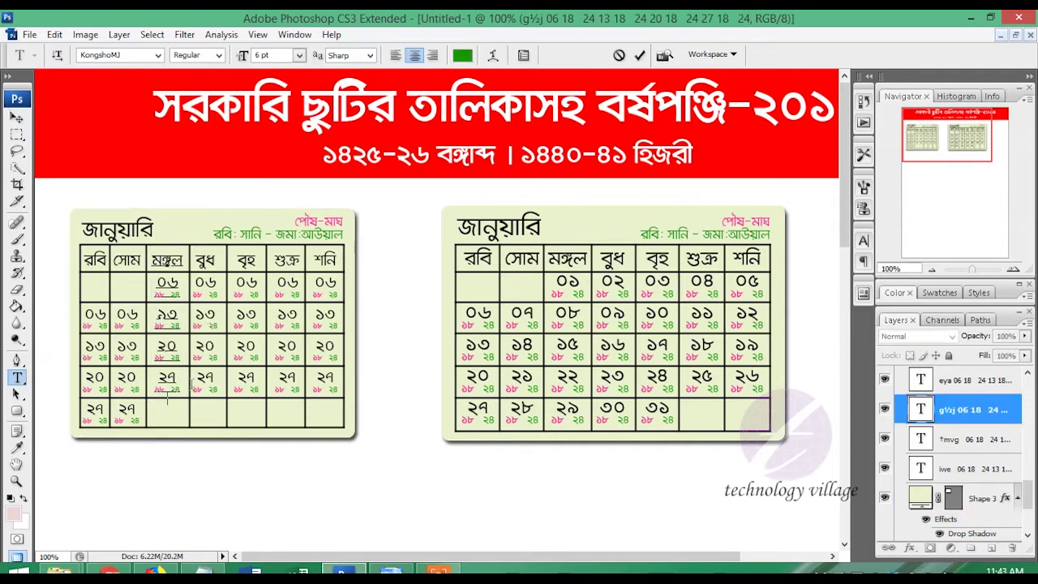
# Add a ২৭ line to every column's bottom and to the top of রবি and সোম.
pyautogui.click(206, 386)
pyautogui.click(247, 385)
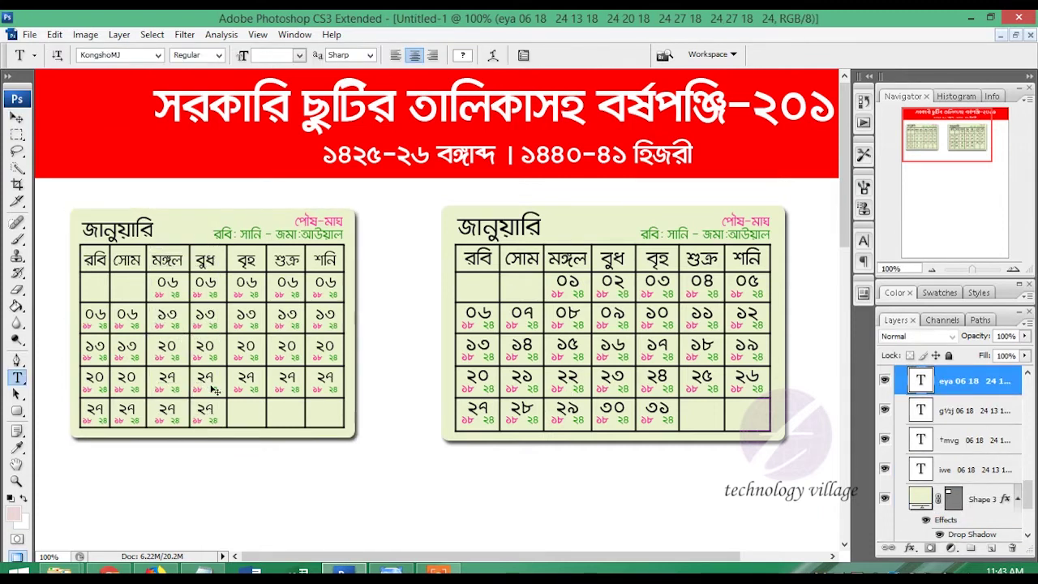
pyautogui.click(287, 385)
pyautogui.click(325, 386)
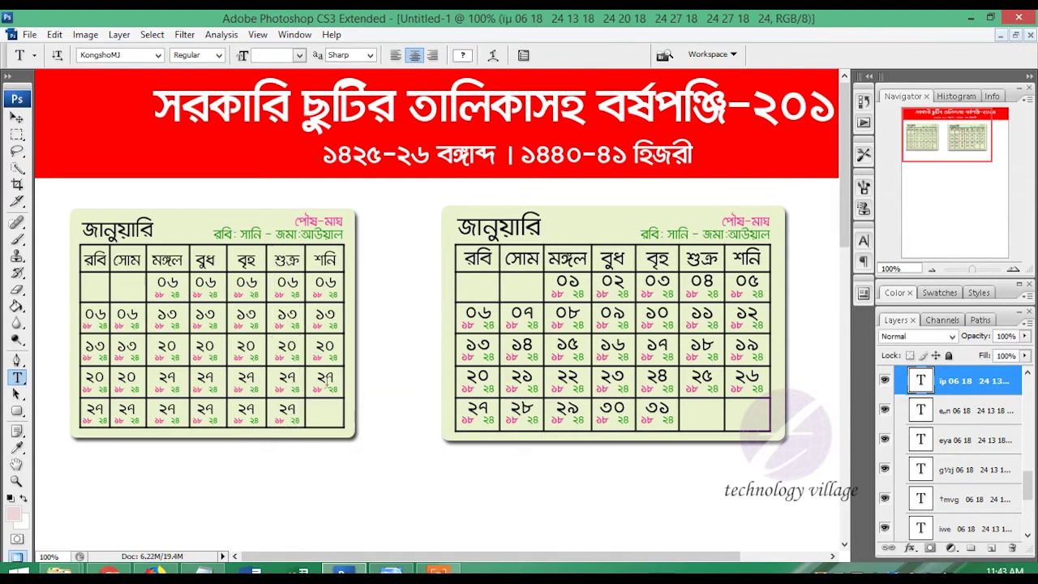
pyautogui.click(126, 385)
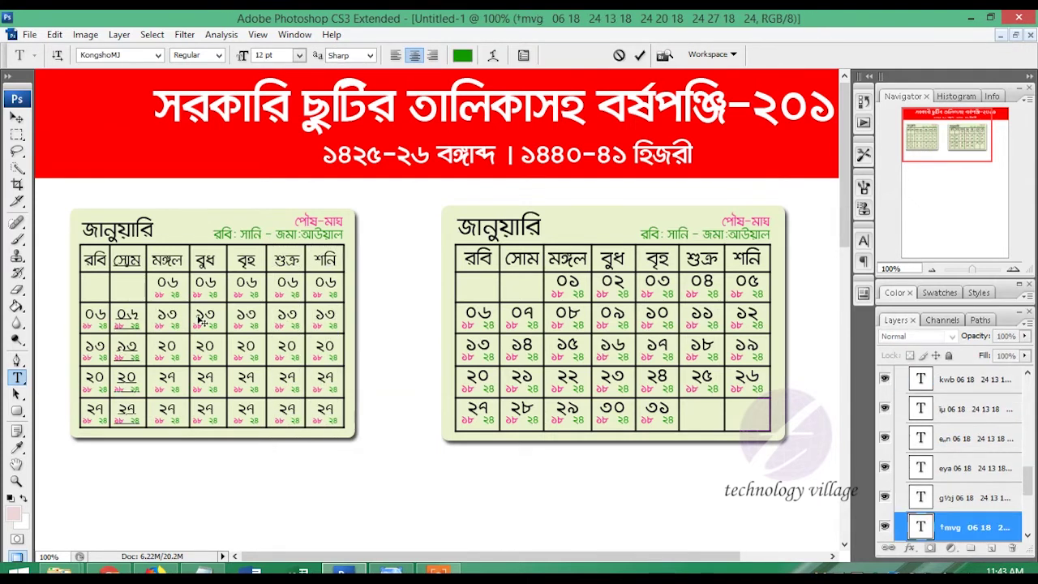
pyautogui.hotkey('ctrl', 'v')
pyautogui.click(96, 283)
pyautogui.hotkey('ctrl', 'v')
pyautogui.press('BackSpace')
pyautogui.hotkey('ctrl', 'Return')
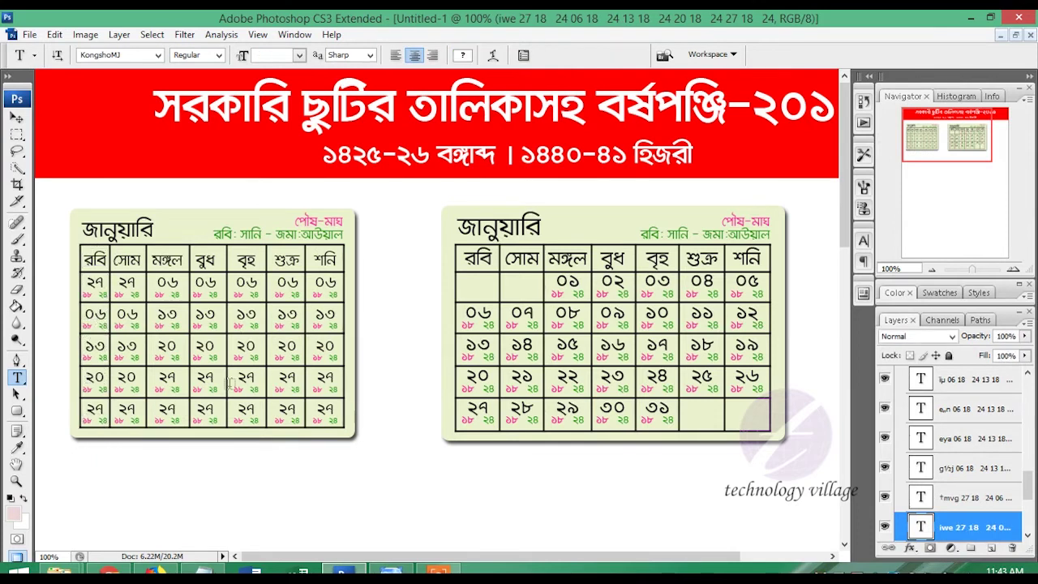
pyautogui.press('v')
pyautogui.scroll(5, 957, 446)
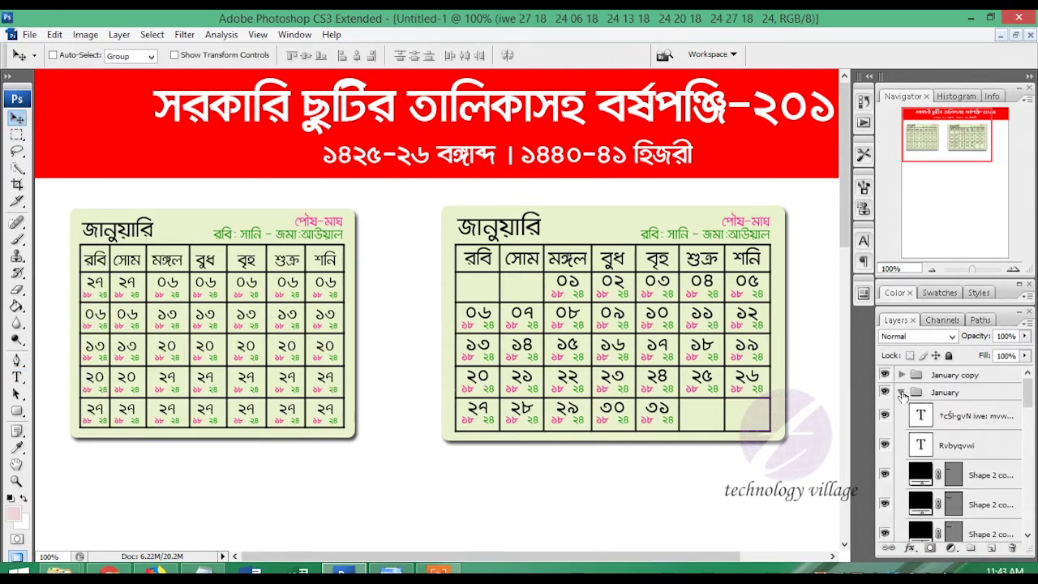
# Collapse the January copy group and hide it.
pyautogui.click(902, 375)
pyautogui.click(884, 375)
pyautogui.click(884, 375)
pyautogui.click(884, 374)
pyautogui.click(945, 392)
# Return to 100% zoom showing the header and January card, with its group expanded.
pyautogui.hotkey('ctrl', '-')
pyautogui.hotkey('ctrl', '-')
pyautogui.hotkey('ctrl', '-')
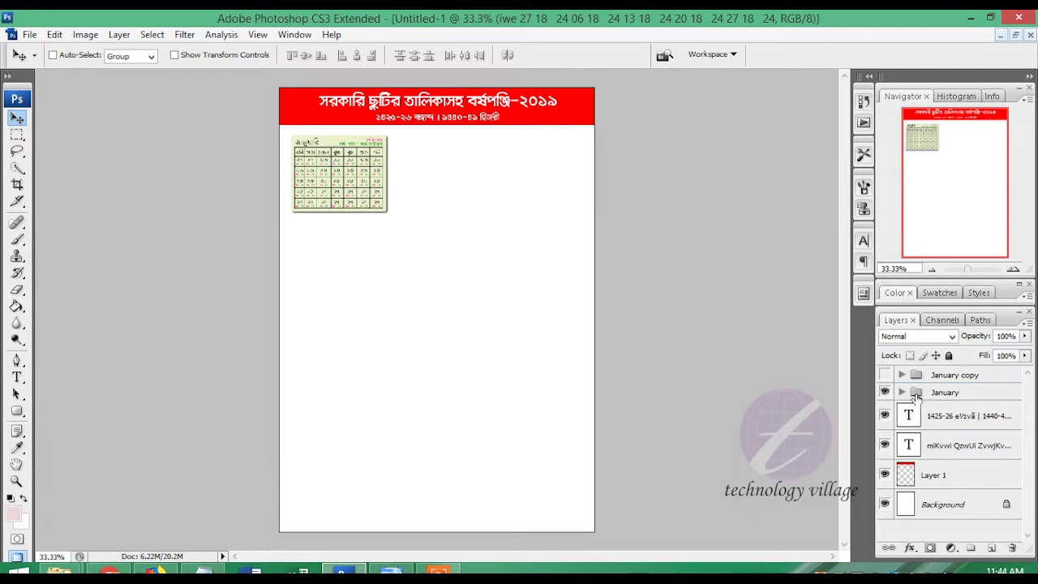
pyautogui.hotkey('ctrl', 'alt', '0')
pyautogui.moveTo(277, 196); pyautogui.dragTo(867, 378)
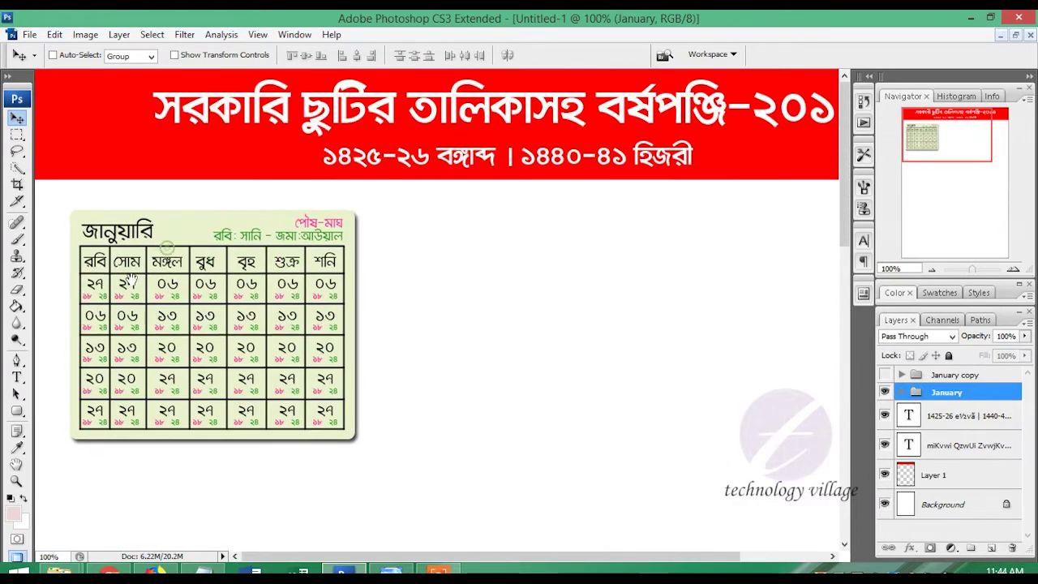
pyautogui.click(901, 392)
pyautogui.scroll(-5, 974, 454)
pyautogui.scroll(-3, 987, 461)
pyautogui.doubleClick(919, 443)
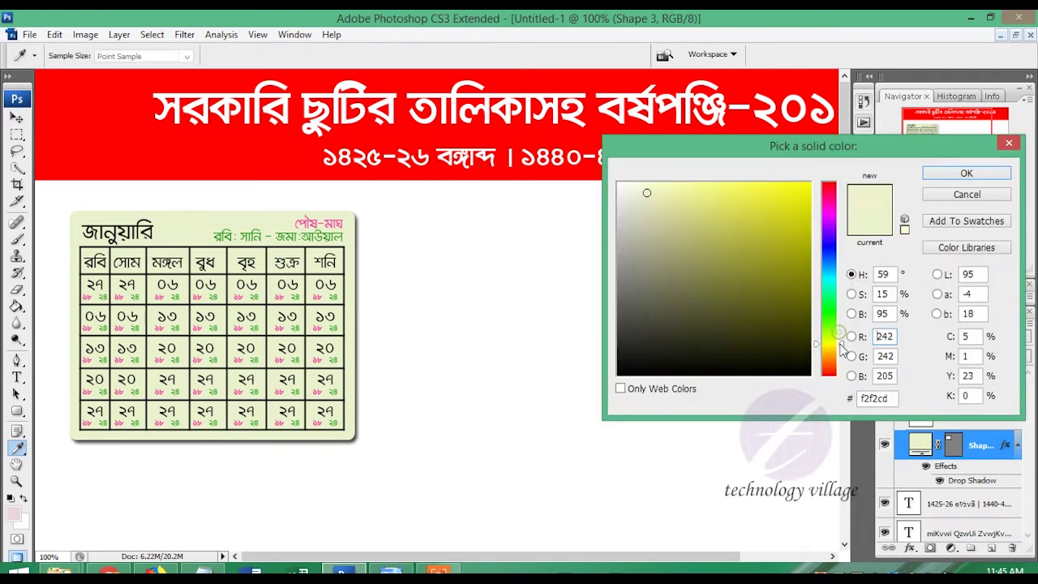
# Change the card fill to cream f6ecdf and pick white for a grid-line shape.
pyautogui.moveTo(835, 335); pyautogui.dragTo(841, 363)
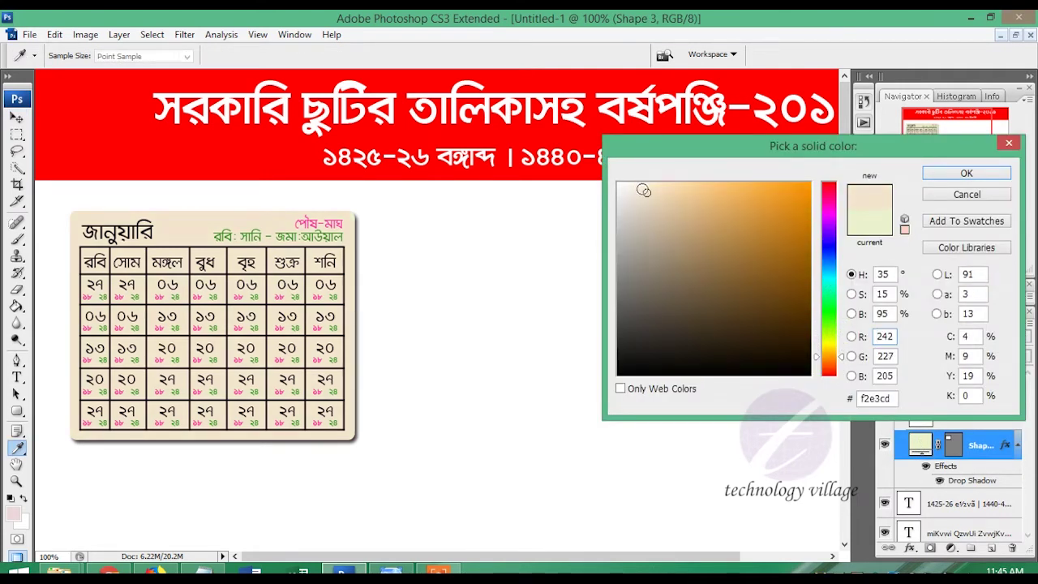
pyautogui.click(993, 172)
pyautogui.scroll(-3, 957, 422)
pyautogui.doubleClick(919, 375)
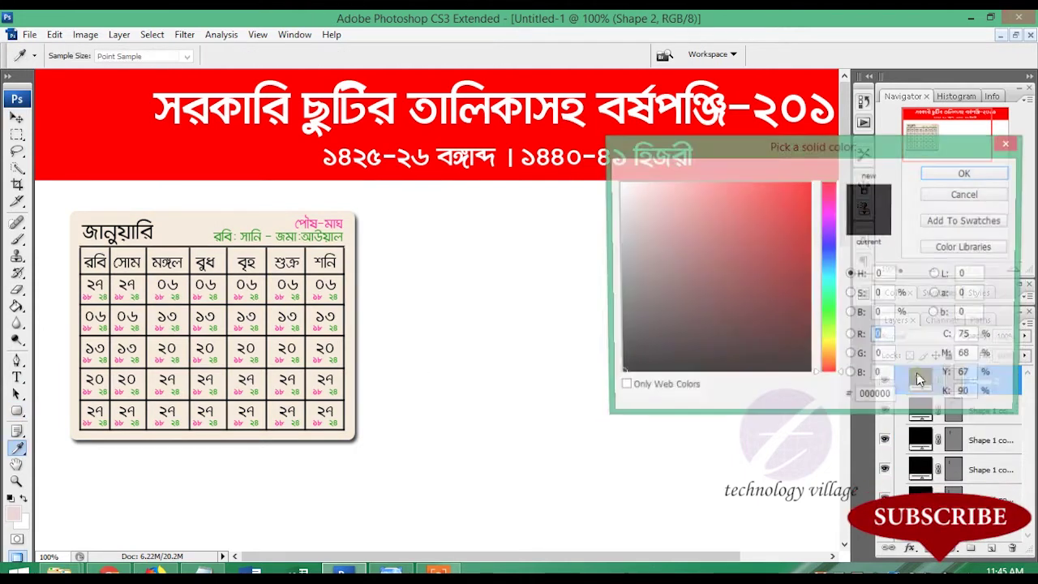
pyautogui.moveTo(687, 273); pyautogui.dragTo(617, 182)
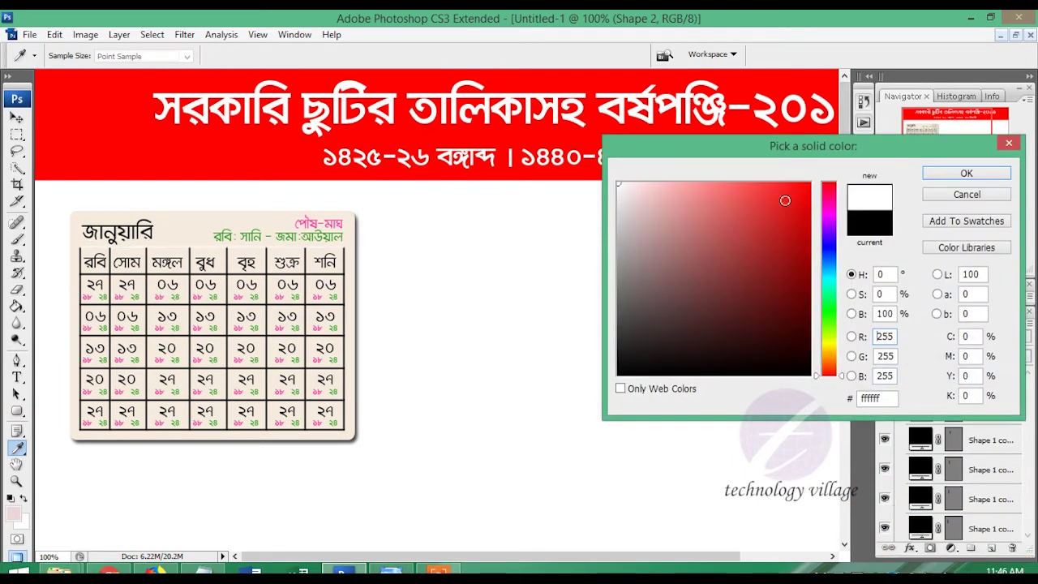
# Recolor the January table's horizontal divider line shapes white (#ffffff).
pyautogui.click(946, 185)
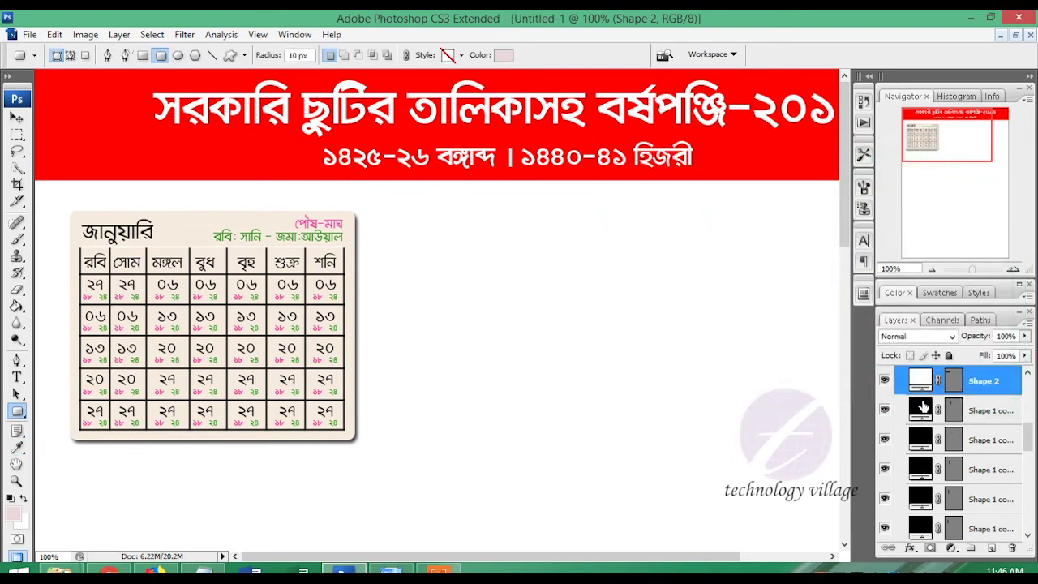
pyautogui.doubleClick(920, 401)
pyautogui.click(928, 177)
pyautogui.doubleClick(920, 470)
pyautogui.click(617, 183)
pyautogui.click(967, 174)
pyautogui.doubleClick(920, 499)
pyautogui.click(617, 184)
pyautogui.click(967, 173)
pyautogui.doubleClick(920, 529)
pyautogui.click(618, 183)
pyautogui.click(967, 174)
pyautogui.doubleClick(920, 452)
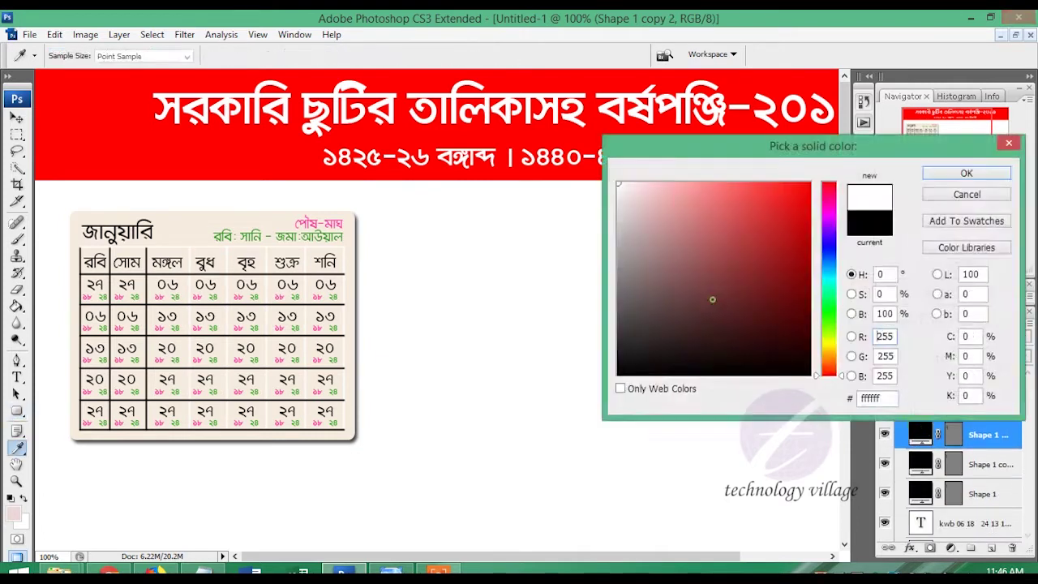
pyautogui.click(967, 174)
pyautogui.doubleClick(920, 461)
pyautogui.click(966, 173)
pyautogui.doubleClick(920, 494)
pyautogui.click(967, 173)
# Recolor the remaining vertical column line shapes of the January table white.
pyautogui.scroll(-1, 943, 438)
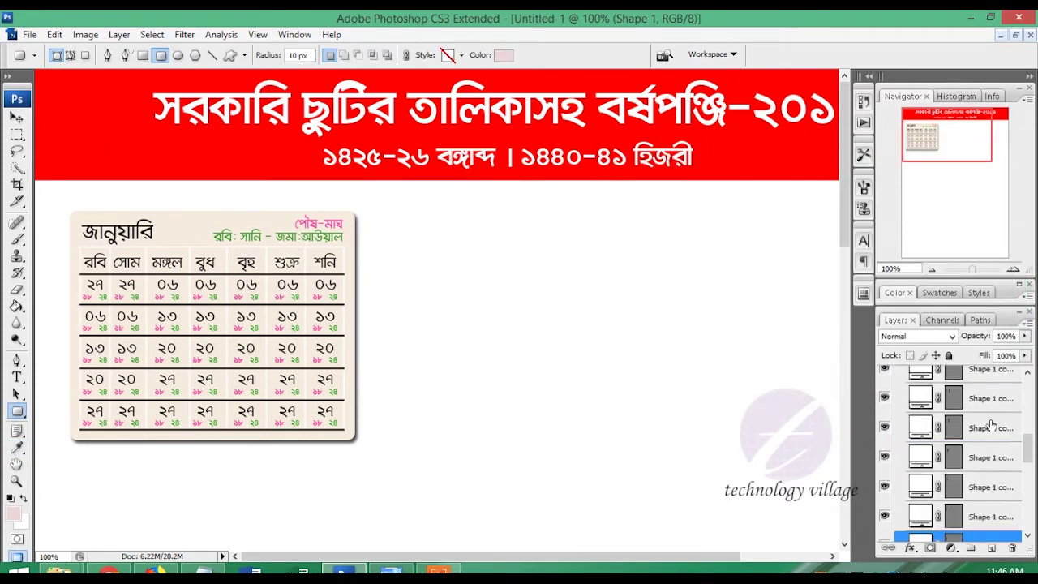
pyautogui.doubleClick(919, 431)
pyautogui.click(966, 173)
pyautogui.doubleClick(920, 402)
pyautogui.click(966, 174)
pyautogui.doubleClick(919, 402)
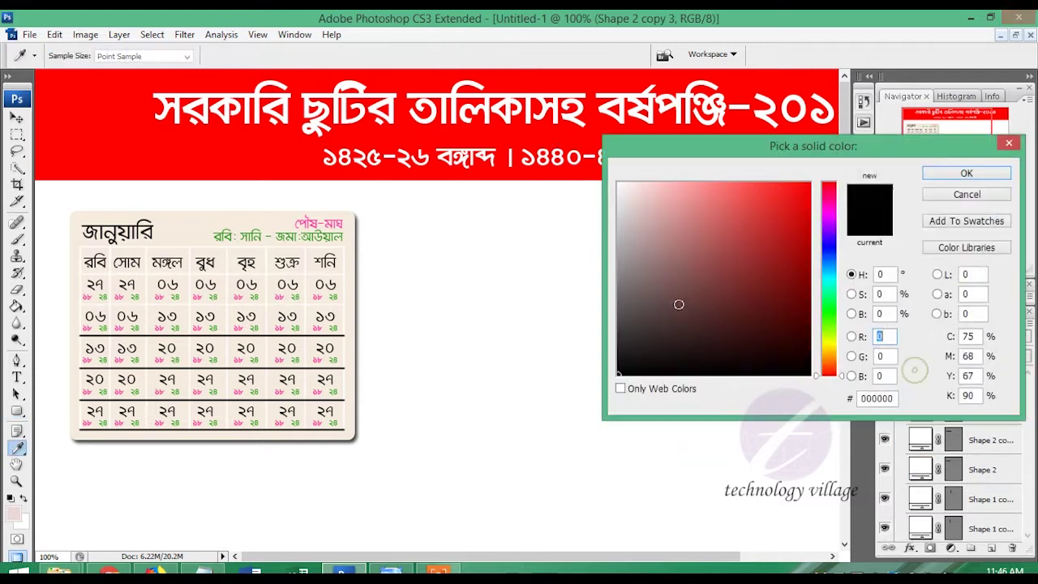
pyautogui.click(967, 174)
pyautogui.doubleClick(919, 420)
pyautogui.click(967, 174)
pyautogui.doubleClick(917, 384)
pyautogui.click(967, 173)
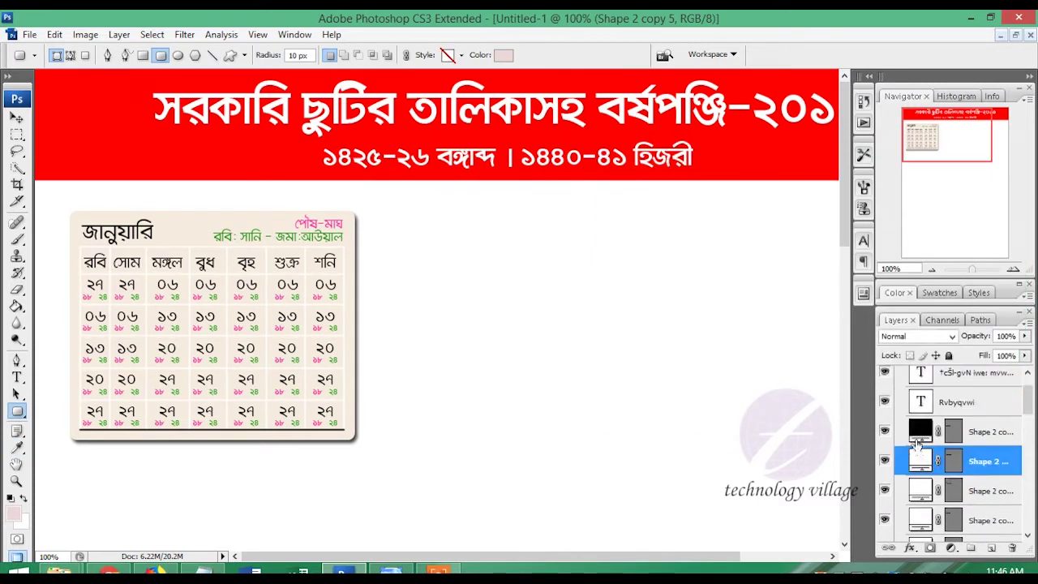
pyautogui.doubleClick(919, 421)
pyautogui.click(967, 173)
pyautogui.press('v')
pyautogui.click(957, 402)
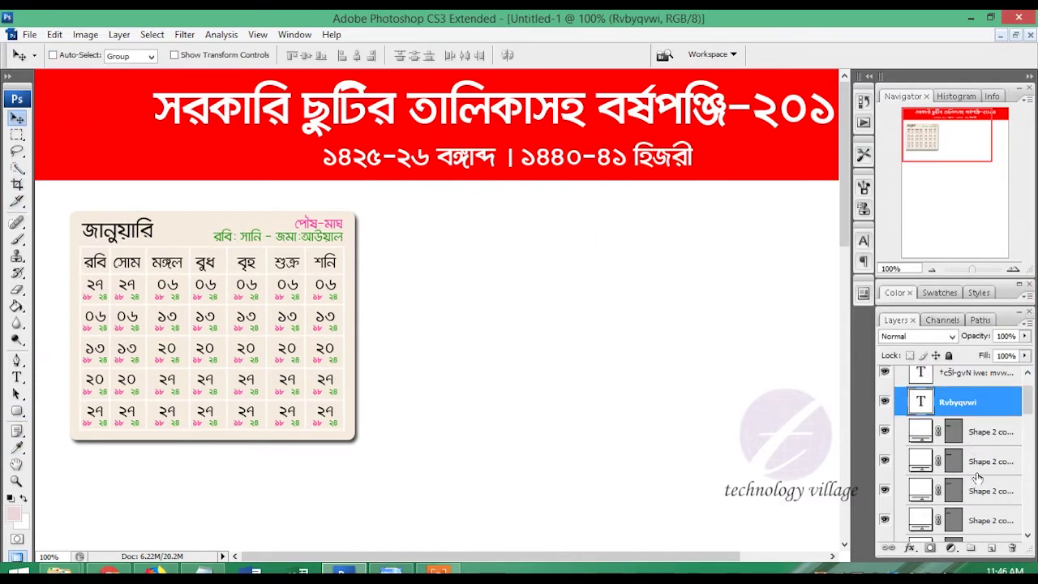
# Give the Shape 3 cream panel a 50% drop shadow, 10% inner shadow and an outer glow.
pyautogui.scroll(-2, 973, 450)
pyautogui.scroll(-2, 957, 458)
pyautogui.scroll(-2, 941, 466)
pyautogui.scroll(-2, 924, 477)
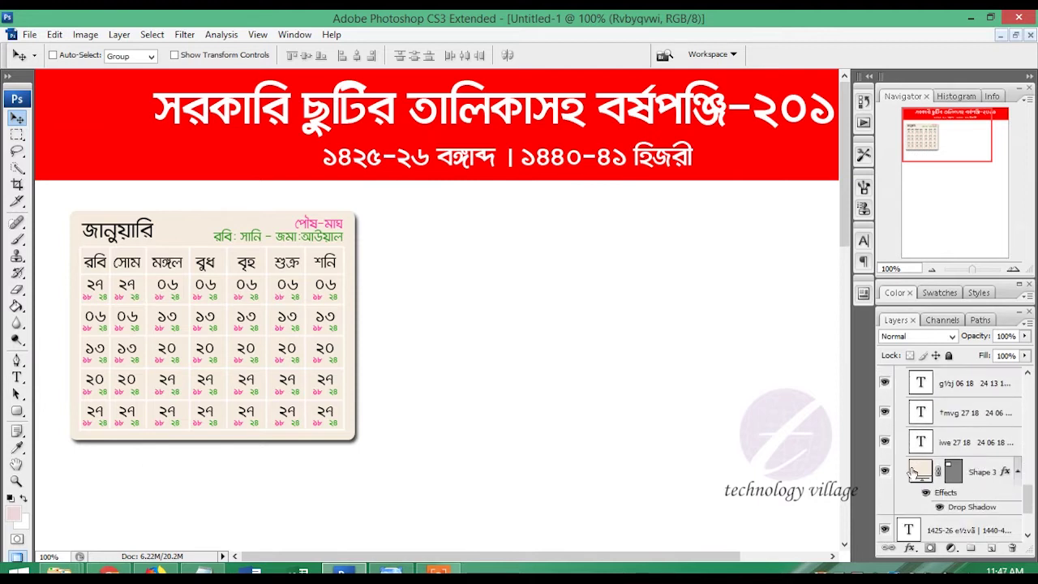
pyautogui.click(920, 477)
pyautogui.doubleClick(1006, 472)
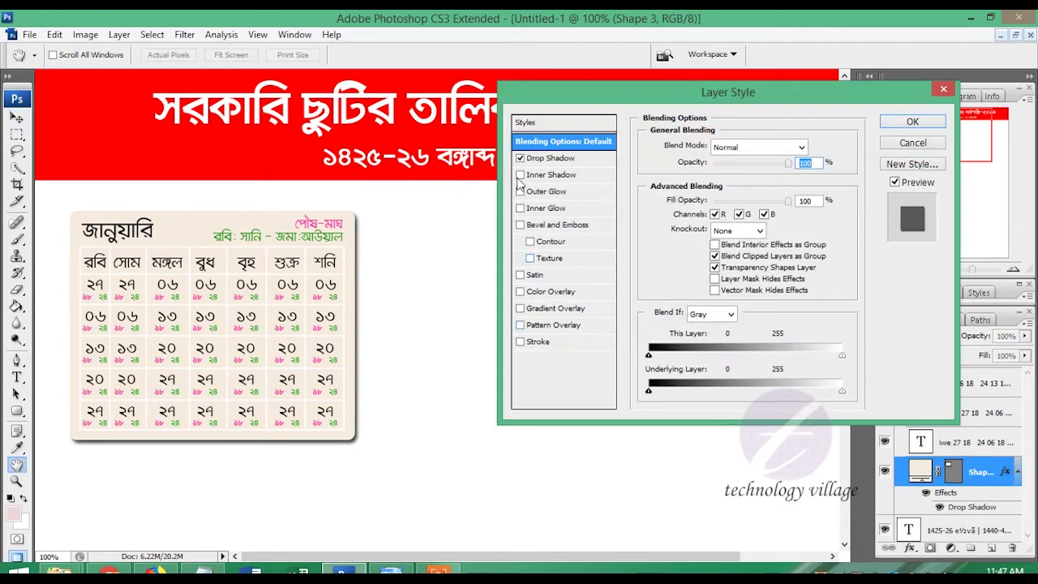
pyautogui.click(562, 160)
pyautogui.write('50')
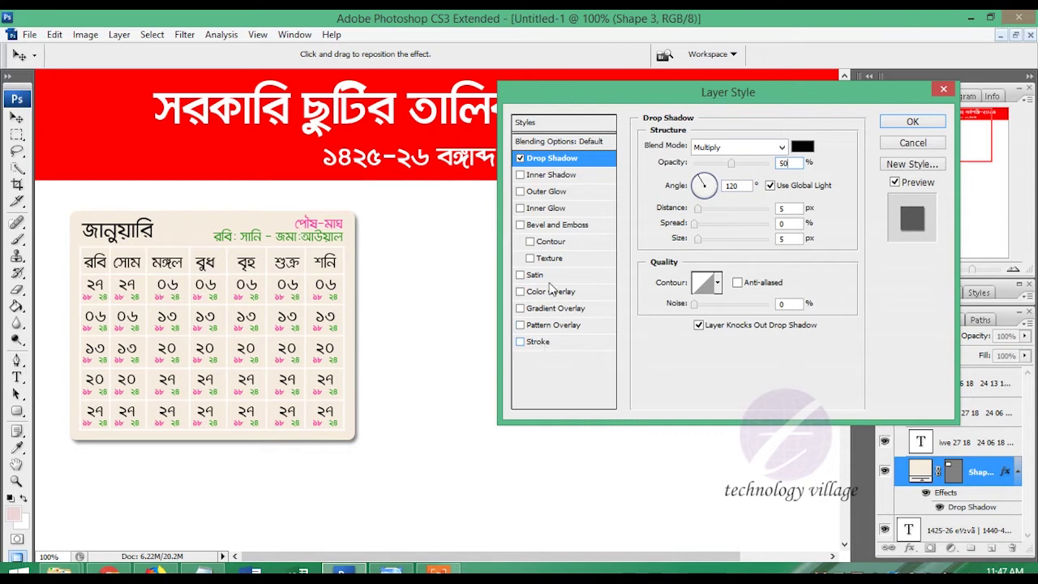
pyautogui.click(553, 177)
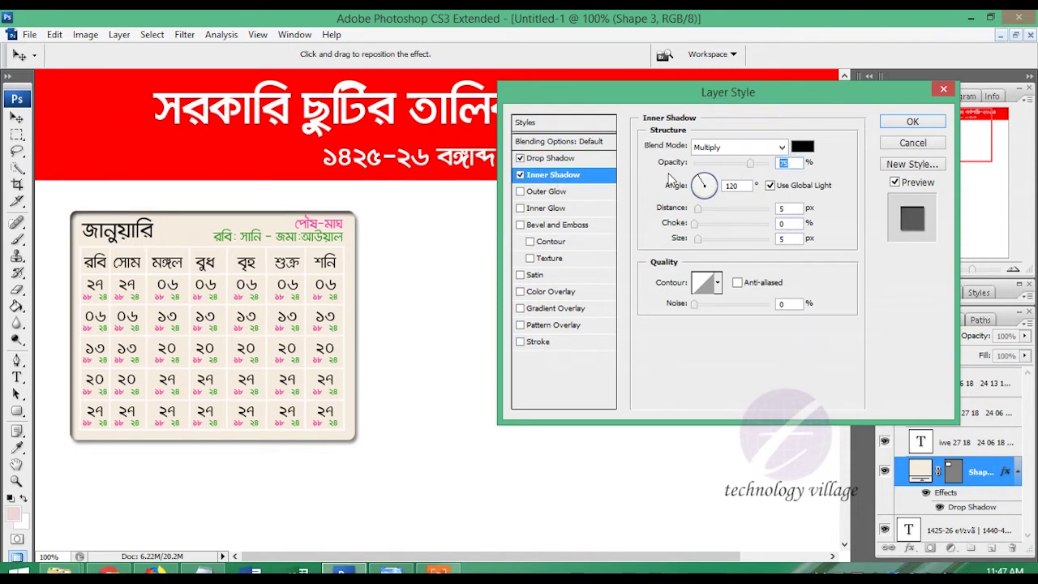
pyautogui.write('30')
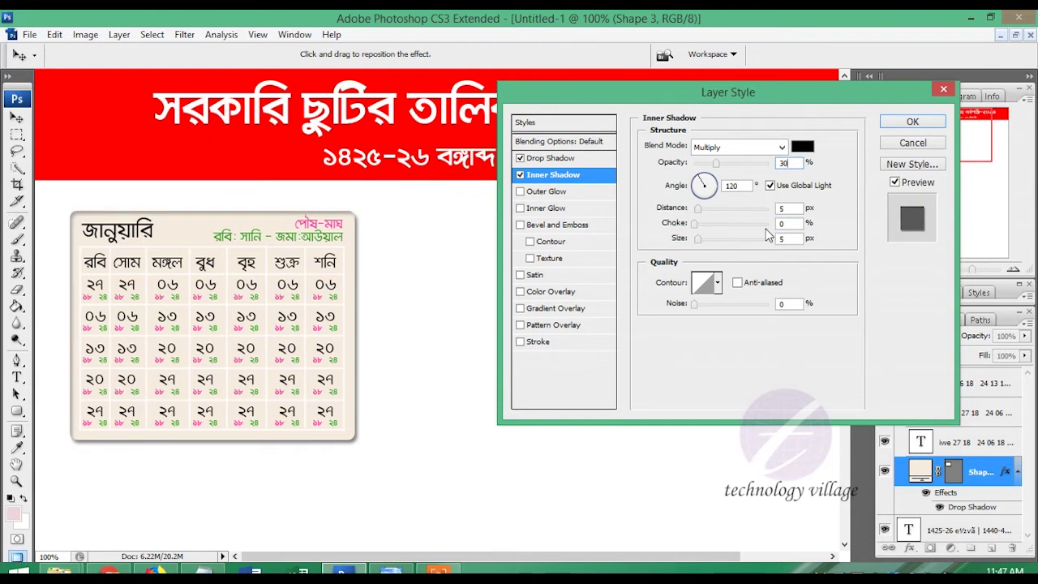
pyautogui.write('20')
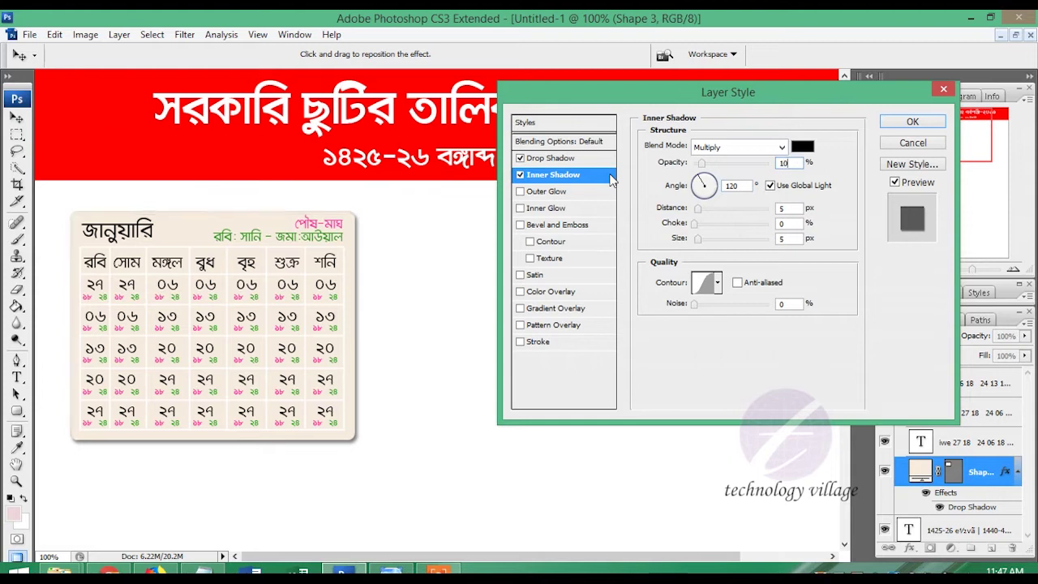
pyautogui.click(520, 192)
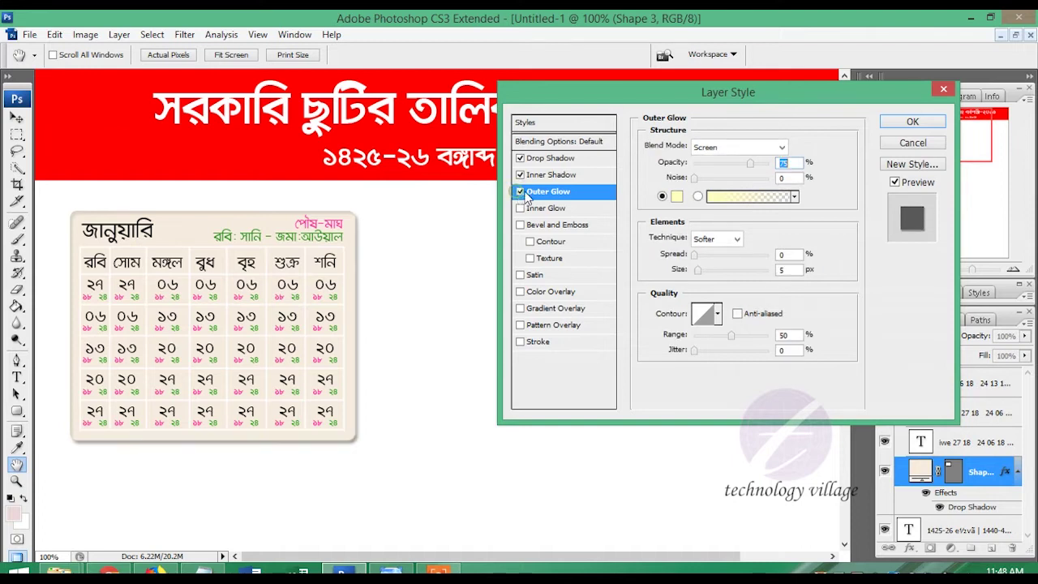
pyautogui.click(913, 122)
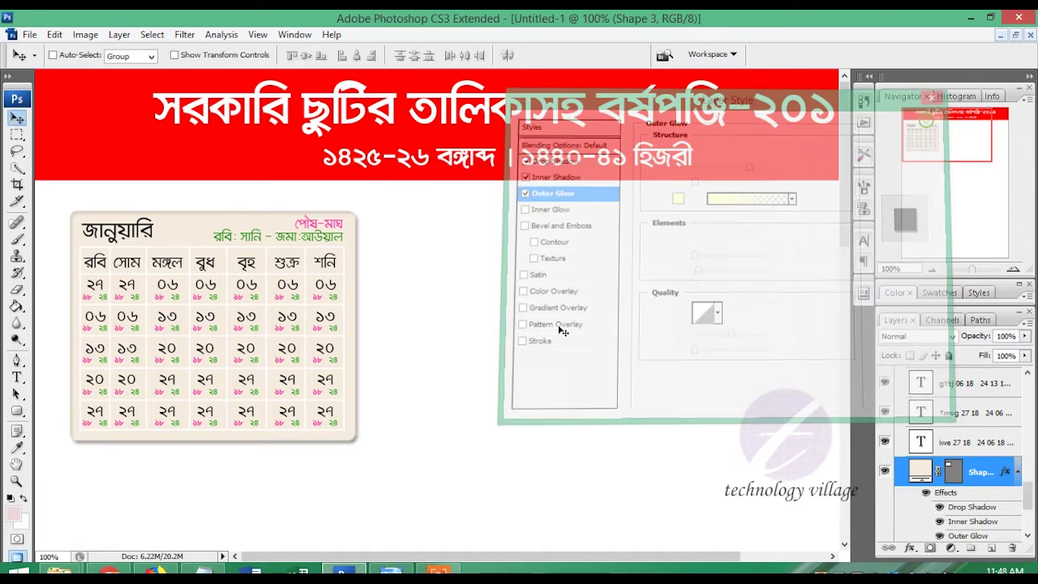
pyautogui.hotkey('ctrl', '-')
# Nudge the January calendar group up and left into the top-left corner.
pyautogui.scroll(5, 973, 438)
pyautogui.scroll(5, 974, 438)
pyautogui.scroll(3, 965, 414)
pyautogui.click(953, 392)
pyautogui.hotkey('shift', 'Left')
pyautogui.hotkey('shift', 'Left')
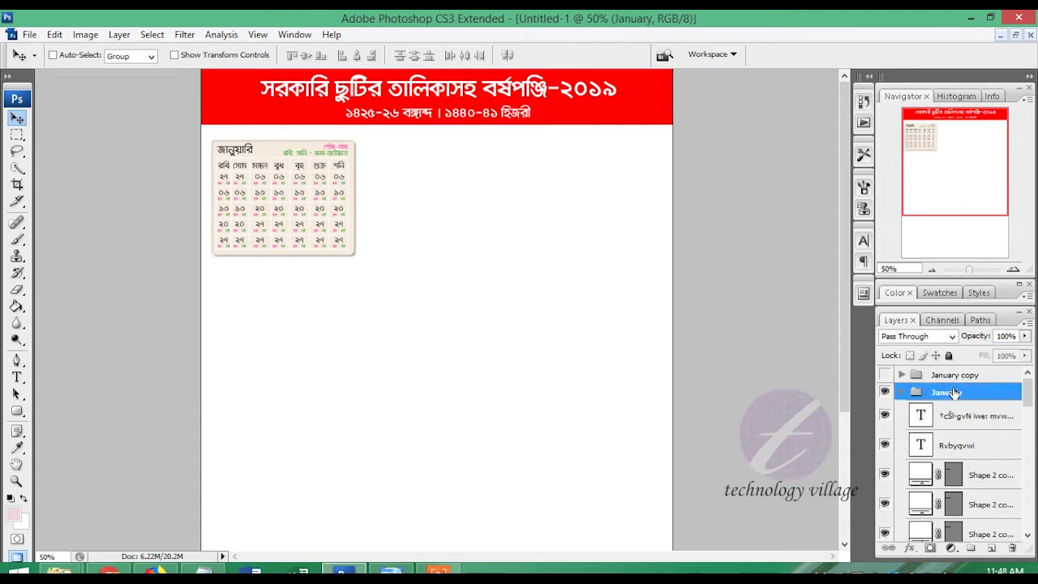
pyautogui.hotkey('shift', 'Up')
pyautogui.press('Left')
pyautogui.press('Left')
pyautogui.press('Left')
pyautogui.press('Left')
pyautogui.press('Left')
pyautogui.press('Left')
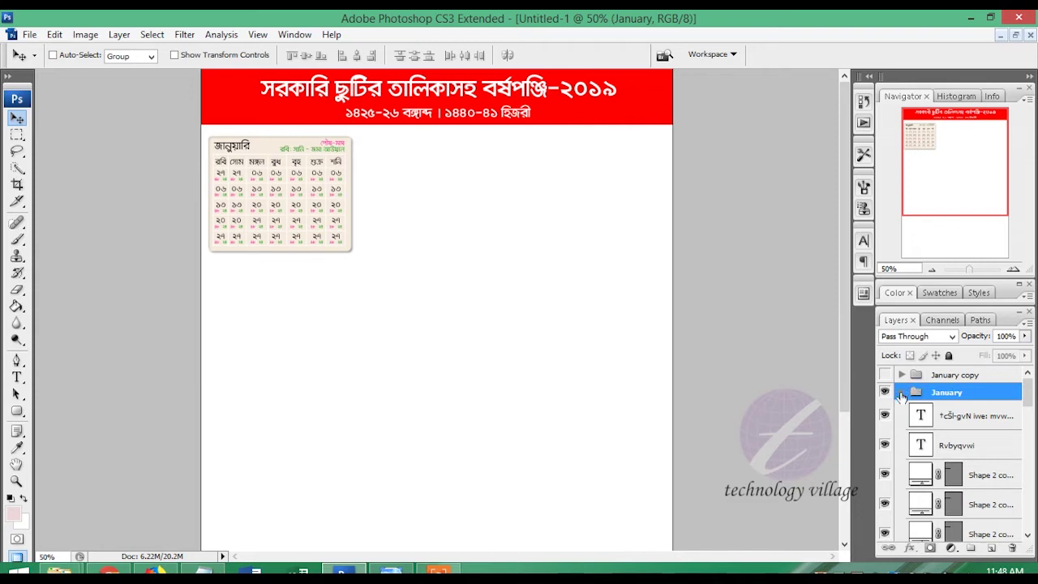
pyautogui.keyDown('alt'); pyautogui.click(901, 394); pyautogui.keyUp('alt')
# Alt-drag January copies to make an evenly spaced first row of three calendars.
pyautogui.moveTo(336, 217)
pyautogui.keyDown('alt'); pyautogui.mouseDown()
pyautogui.moveTo(452, 231)
pyautogui.moveTo(586, 217)
pyautogui.mouseUp(); pyautogui.keyUp('alt')
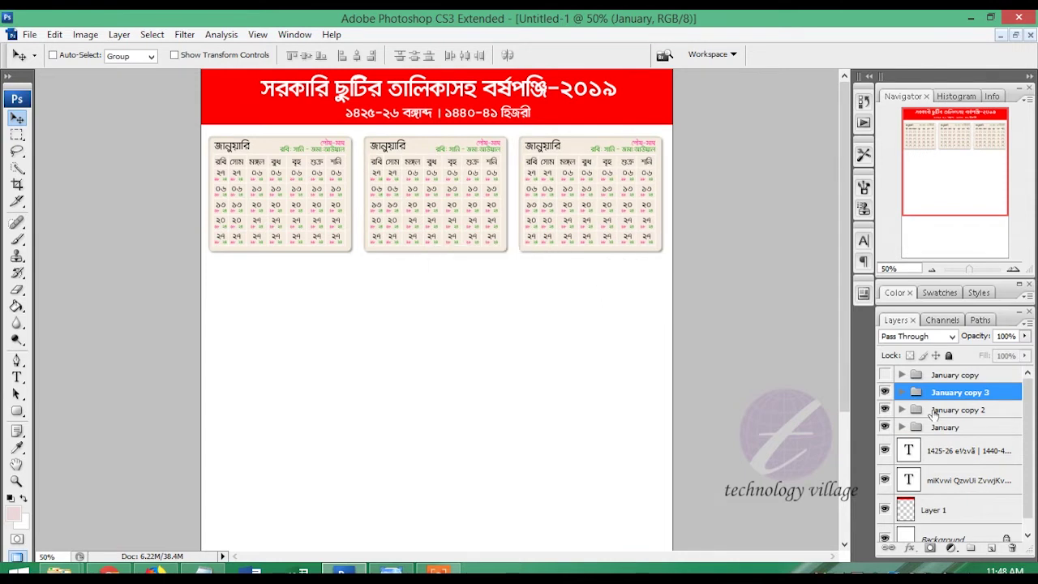
pyautogui.click(933, 411)
pyautogui.moveTo(934, 393); pyautogui.dragTo(590, 321)
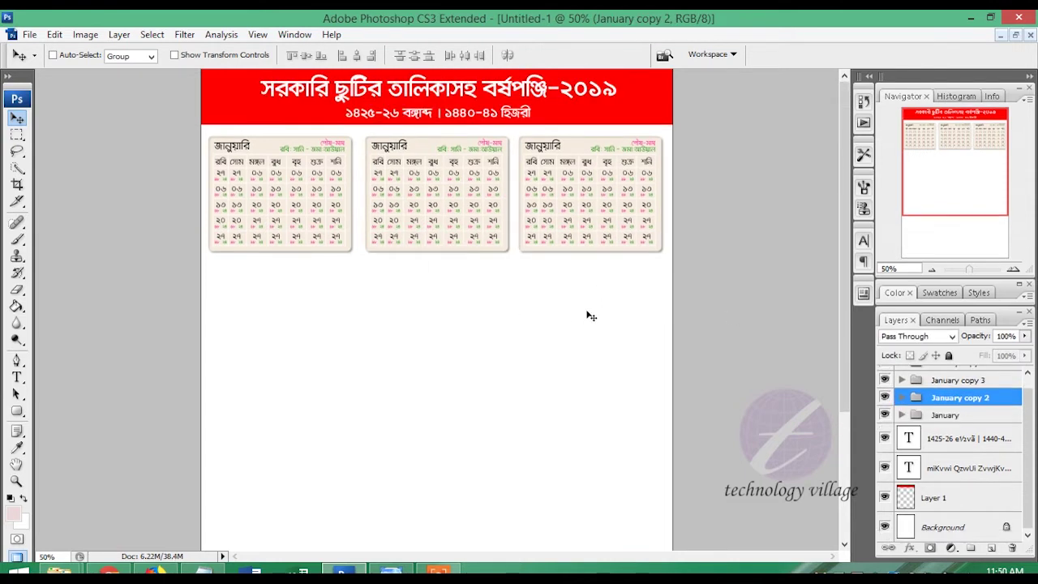
pyautogui.press('Left')
pyautogui.press('Left')
pyautogui.press('Left')
pyautogui.press('Left')
pyautogui.press('Right')
pyautogui.click(931, 415)
pyautogui.press('Right')
pyautogui.press('Right')
pyautogui.press('Right')
pyautogui.click(932, 397)
pyautogui.press('Right')
pyautogui.press('Right')
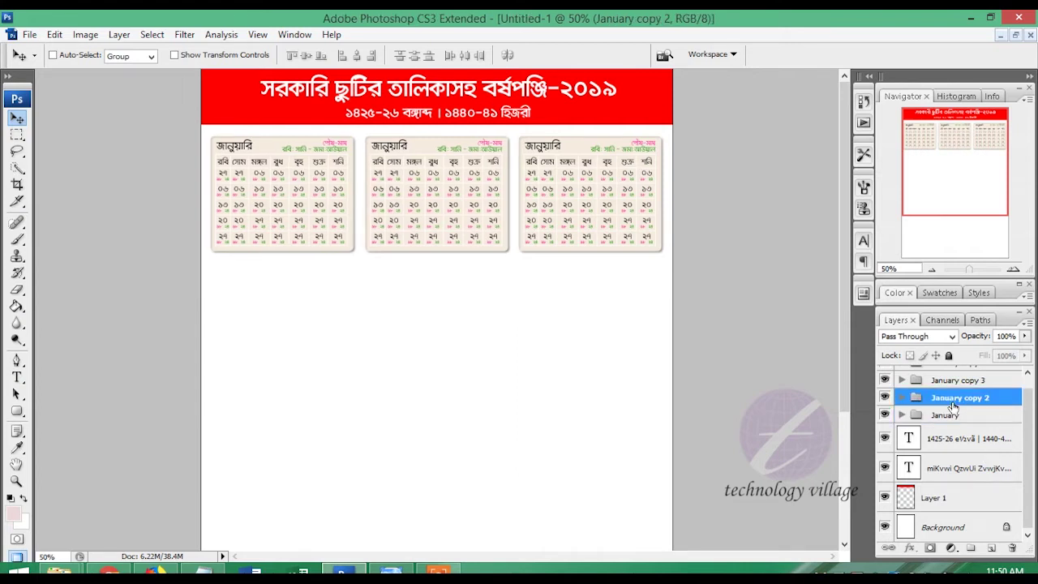
pyautogui.keyDown('shift'); pyautogui.click(947, 408); pyautogui.keyUp('shift')
pyautogui.moveTo(556, 201); pyautogui.dragTo(556, 247)
# Duplicate the row of three calendars downward to form the lower rows.
pyautogui.scroll(-5, 568, 228)
pyautogui.moveTo(591, 197); pyautogui.dragTo(589, 479)
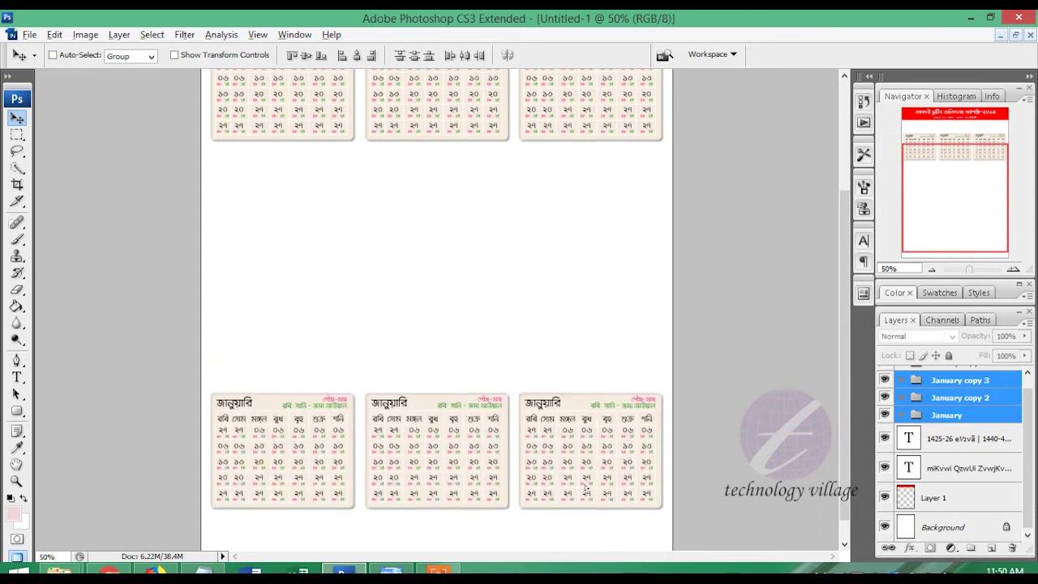
pyautogui.moveTo(583, 452); pyautogui.dragTo(573, 318)
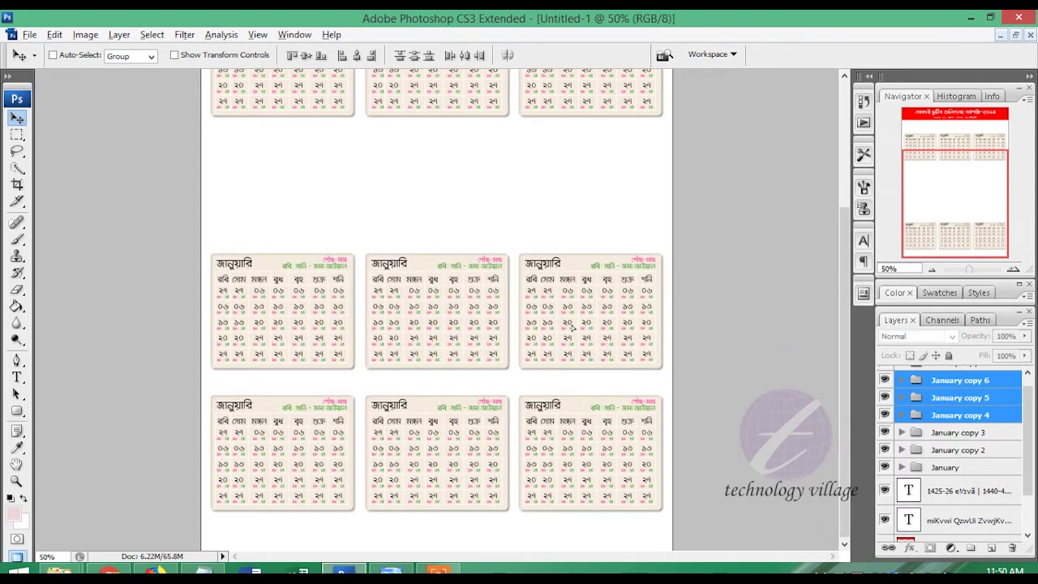
pyautogui.moveTo(573, 318); pyautogui.dragTo(574, 328)
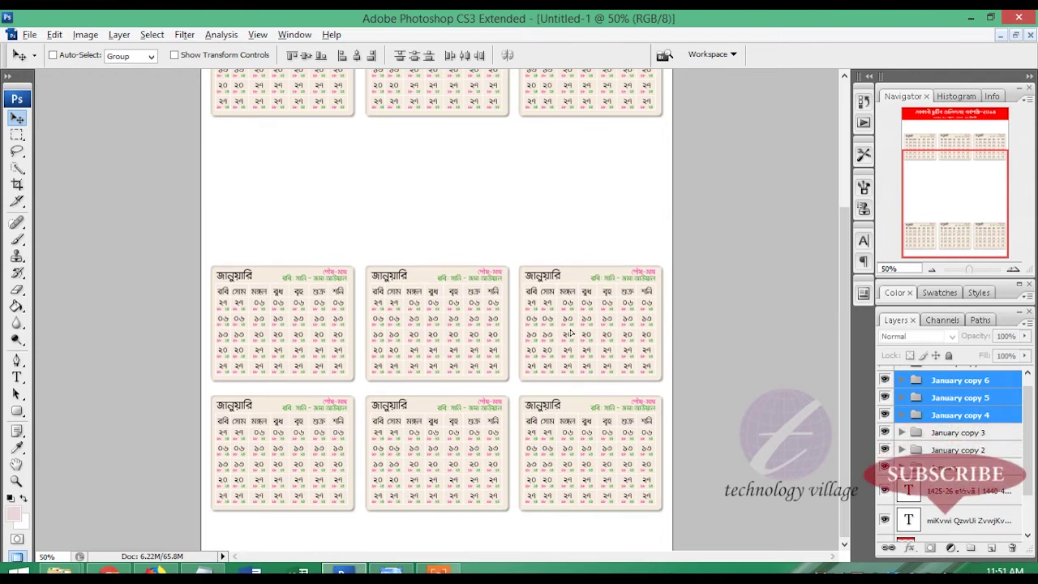
pyautogui.moveTo(574, 327); pyautogui.dragTo(572, 203)
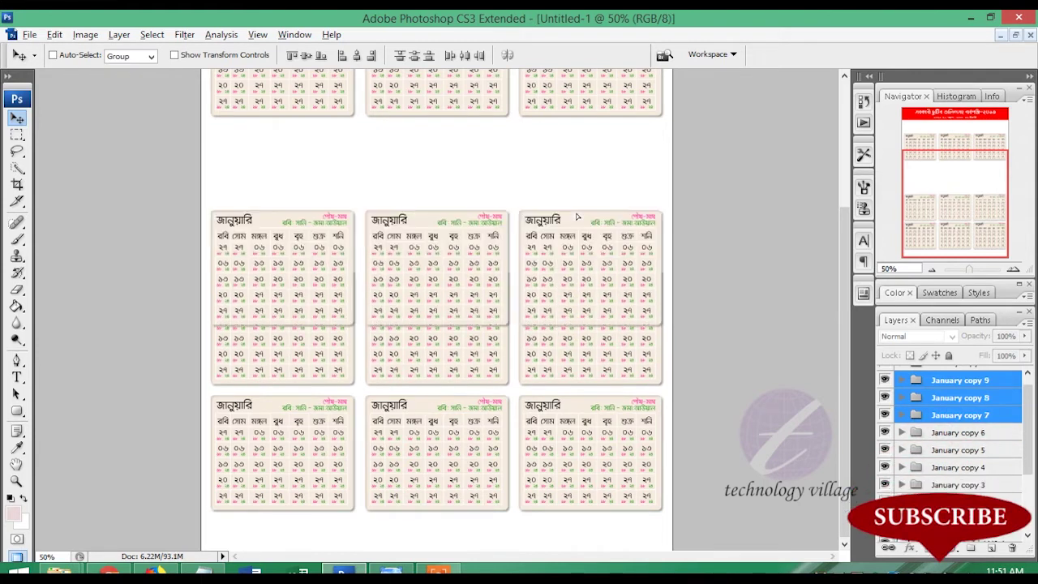
pyautogui.moveTo(572, 203); pyautogui.dragTo(579, 277)
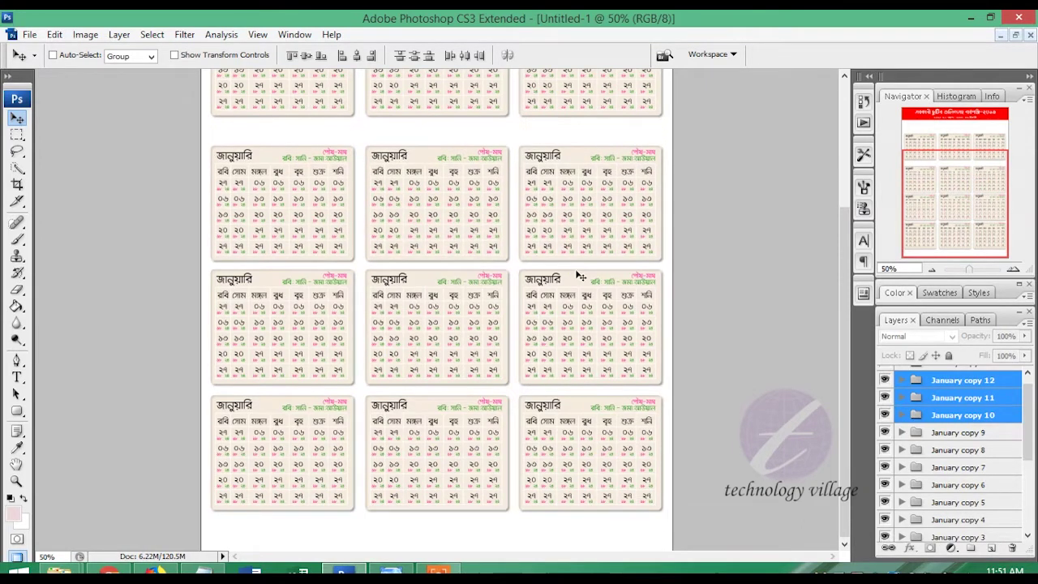
pyautogui.scroll(5, 823, 375)
pyautogui.scroll(-5, 957, 454)
pyautogui.click(946, 432)
pyautogui.keyDown('shift'); pyautogui.click(898, 393); pyautogui.keyUp('shift')
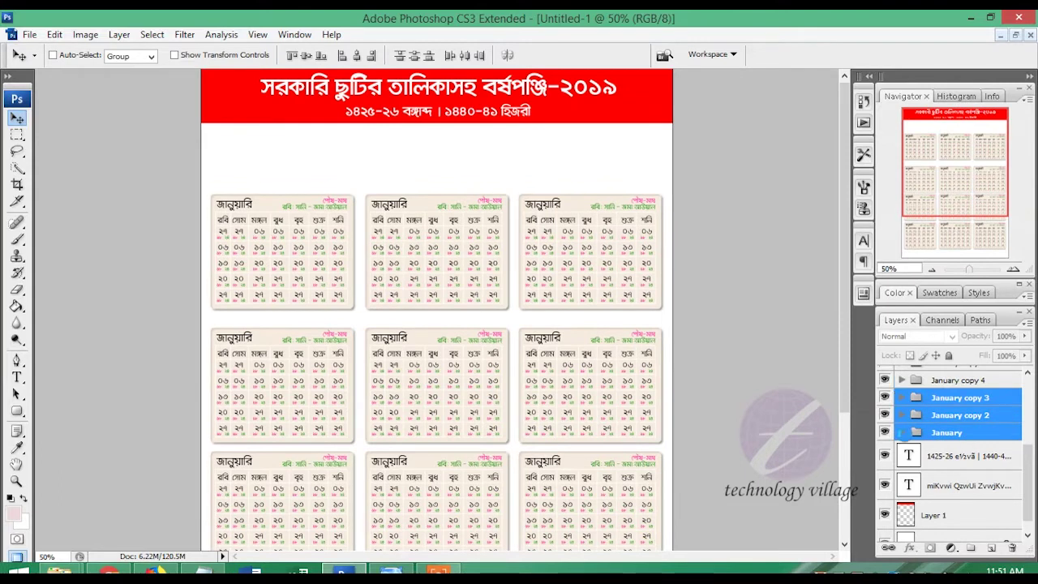
# Retype the second and third top-row panel headings with the Type tool.
pyautogui.scroll(-3, 580, 422)
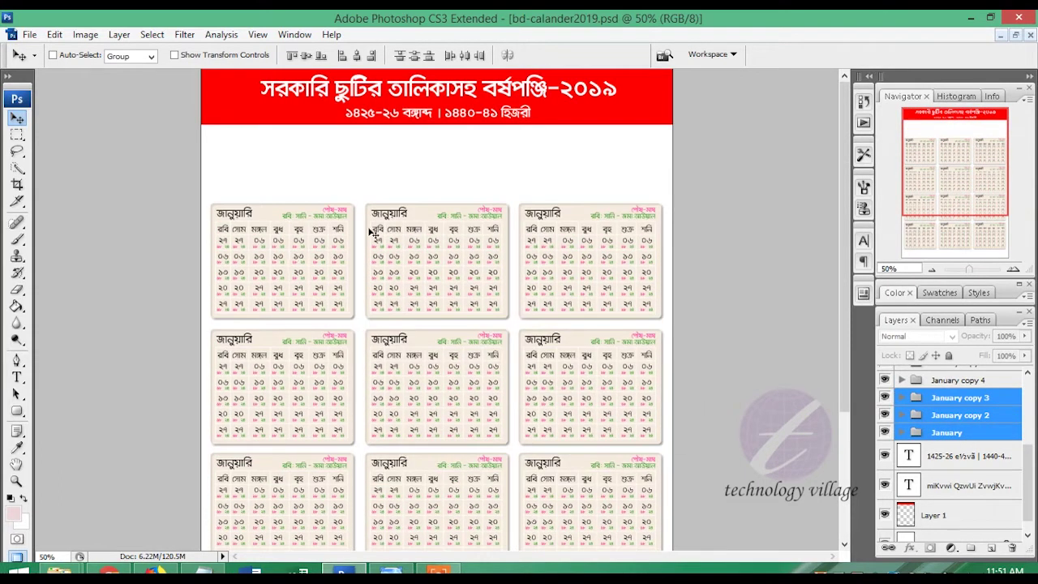
pyautogui.press('t')
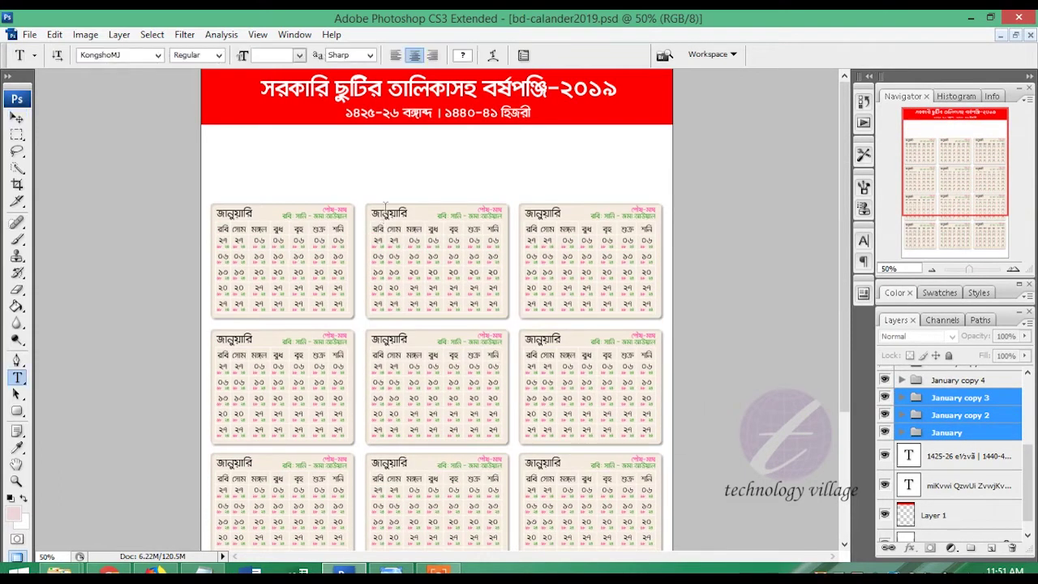
pyautogui.click(390, 213)
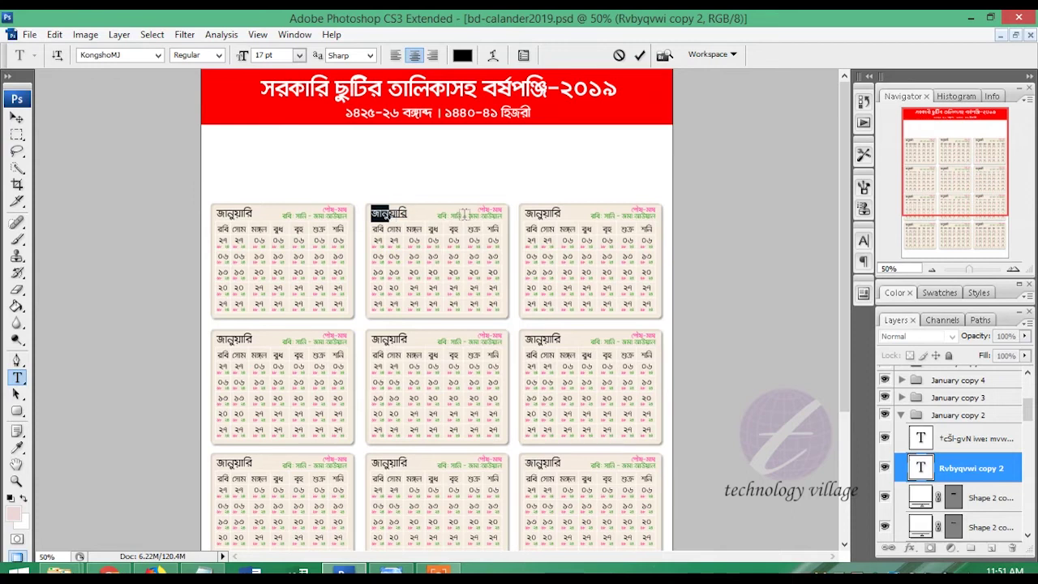
pyautogui.doubleClick(542, 215)
pyautogui.write('gvP©')
pyautogui.hotkey('ctrl', 'Return')
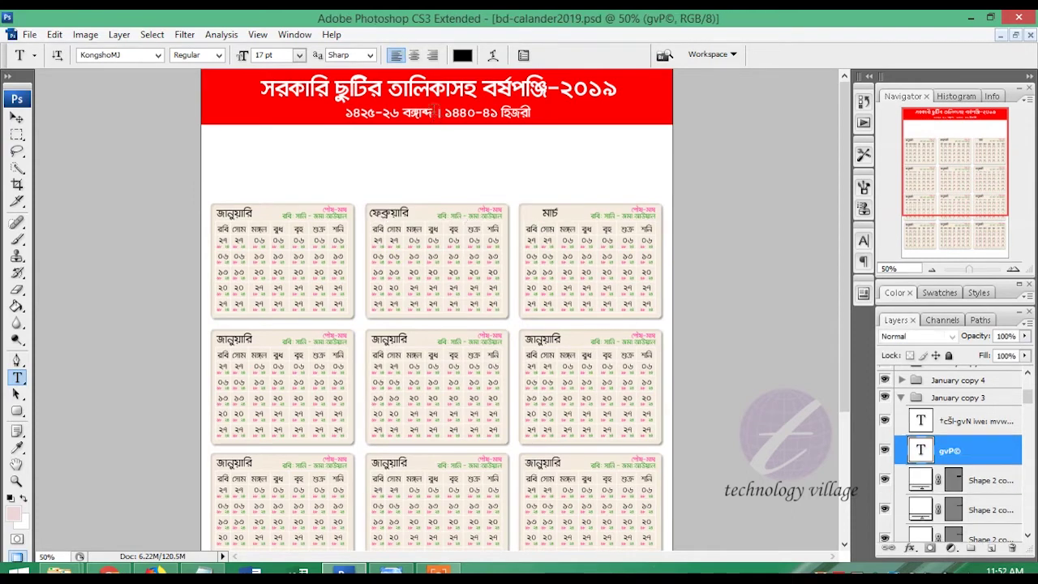
pyautogui.click(16, 120)
# Step back through the heading edits and enter এপ্রিল as the April panel heading.
pyautogui.press('u')
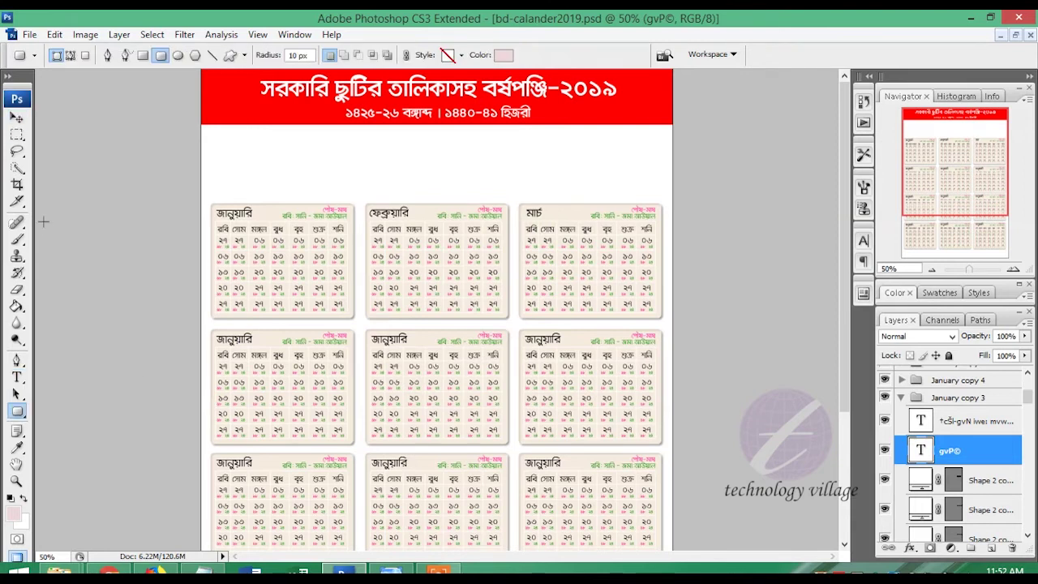
pyautogui.press('t')
pyautogui.hotkey('ctrl', 'alt', 'z')
pyautogui.hotkey('ctrl', 'alt', 'z')
pyautogui.hotkey('ctrl', 'alt', 'z')
pyautogui.hotkey('ctrl', 'alt', 'z')
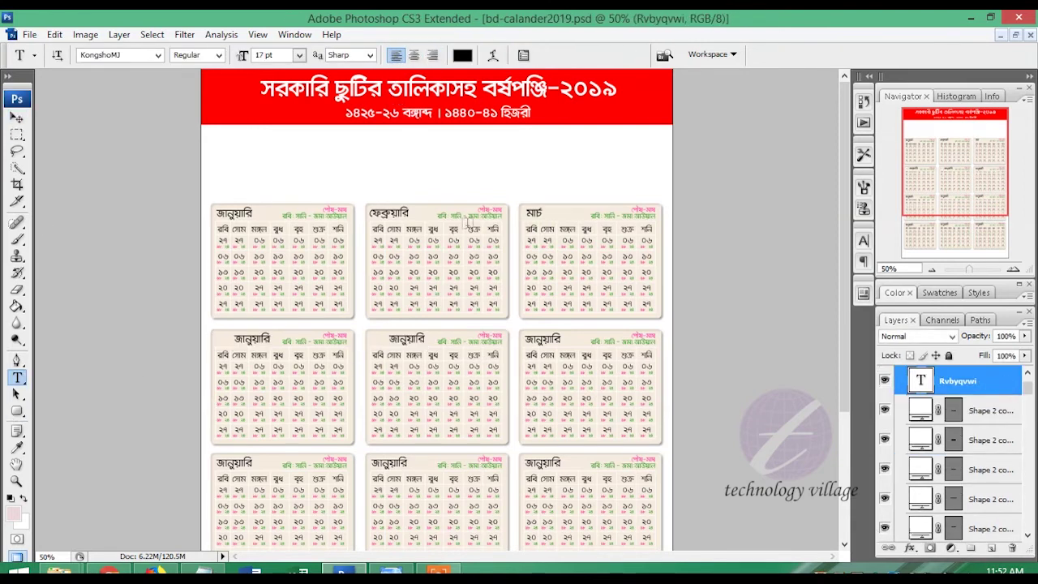
pyautogui.hotkey('ctrl', 'alt', 'z')
pyautogui.hotkey('ctrl', 'alt', 'z')
pyautogui.hotkey('ctrl', 'alt', 'z')
pyautogui.hotkey('ctrl', 'alt', 'z')
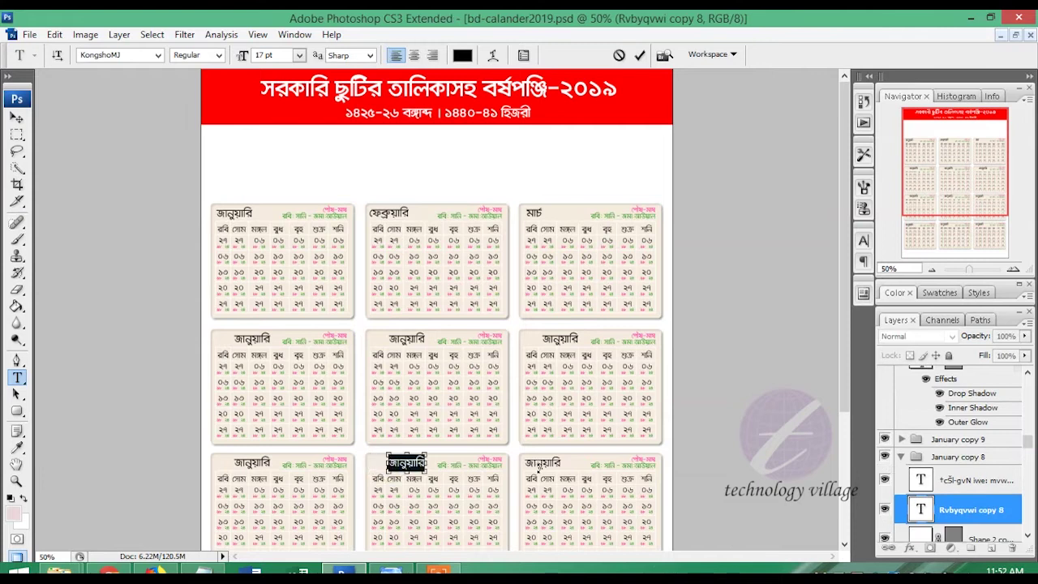
pyautogui.hotkey('ctrl', 'alt', 'z')
pyautogui.scroll(-3, 540, 476)
pyautogui.hotkey('ctrl', 'alt', 'z')
pyautogui.hotkey('ctrl', 'alt', 'z')
pyautogui.hotkey('ctrl', 'alt', 'z')
pyautogui.hotkey('ctrl', 'alt', 'z')
pyautogui.hotkey('ctrl', 'alt', 'z')
pyautogui.hotkey('ctrl', 'alt', 'z')
pyautogui.hotkey('ctrl', 'alt', 'z')
pyautogui.write('GwcÖj')
pyautogui.hotkey('ctrl', 'Return')
# Set the second-row and third-row headings to মে, জুন, জুলাই, আগস্ট through সেপ্টেম্বর.
pyautogui.doubleClick(405, 217)
pyautogui.write('‡g')
pyautogui.doubleClick(560, 217)
pyautogui.write('Ryb')
pyautogui.doubleClick(251, 342)
pyautogui.write('RyjvB')
pyautogui.doubleClick(406, 341)
pyautogui.write('AvM÷')
pyautogui.doubleClick(560, 341)
pyautogui.hotkey('ctrl', 'Return')
# Set the bottom row headings to অক্টোবর, নভেম্বর and ডিসেম্বর.
pyautogui.doubleClick(251, 467)
pyautogui.write('A‡±vei')
pyautogui.hotkey('ctrl', 'Return')
pyautogui.doubleClick(406, 468)
pyautogui.write('b‡f¤^i')
pyautogui.hotkey('ctrl', 'Return')
pyautogui.doubleClick(559, 468)
pyautogui.write('wW‡m¤^i')
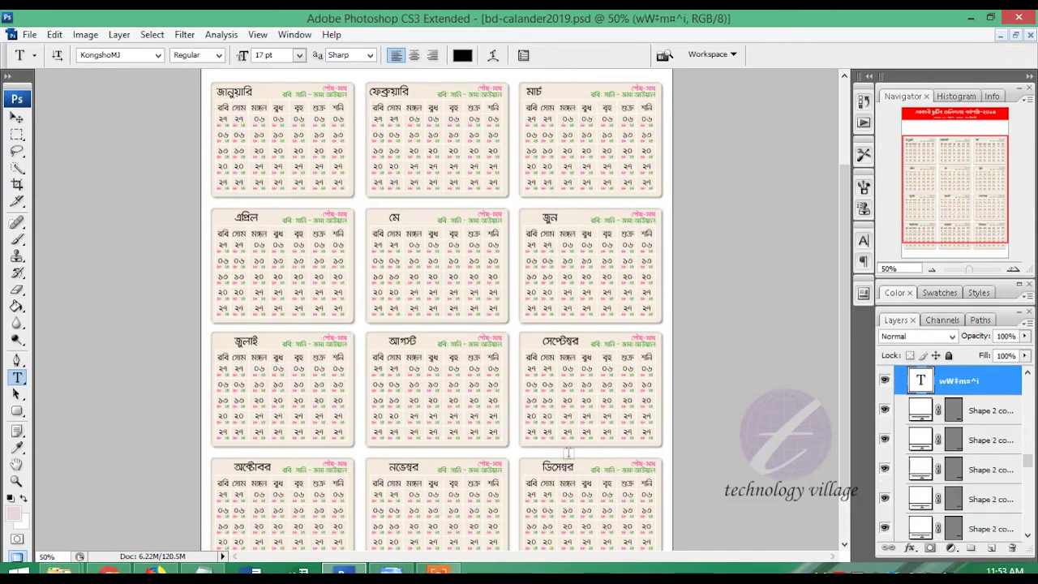
pyautogui.click(18, 119)
pyautogui.rightClick(565, 342)
# Identify the heading layers and groups under the May, June and July panels.
pyautogui.click(636, 142)
pyautogui.rightClick(557, 210)
pyautogui.click(604, 245)
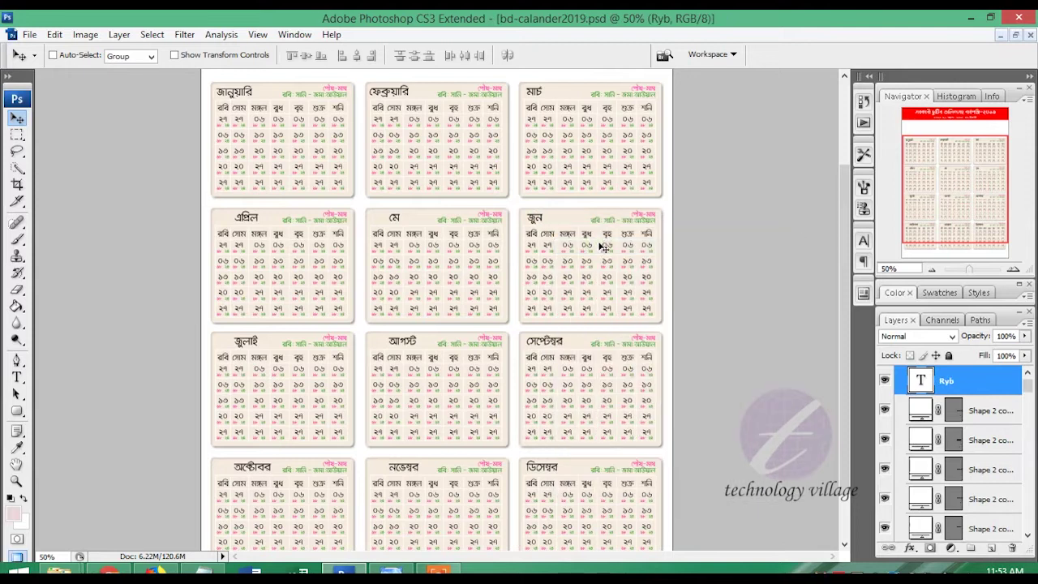
pyautogui.rightClick(398, 220)
pyautogui.click(434, 266)
pyautogui.rightClick(251, 215)
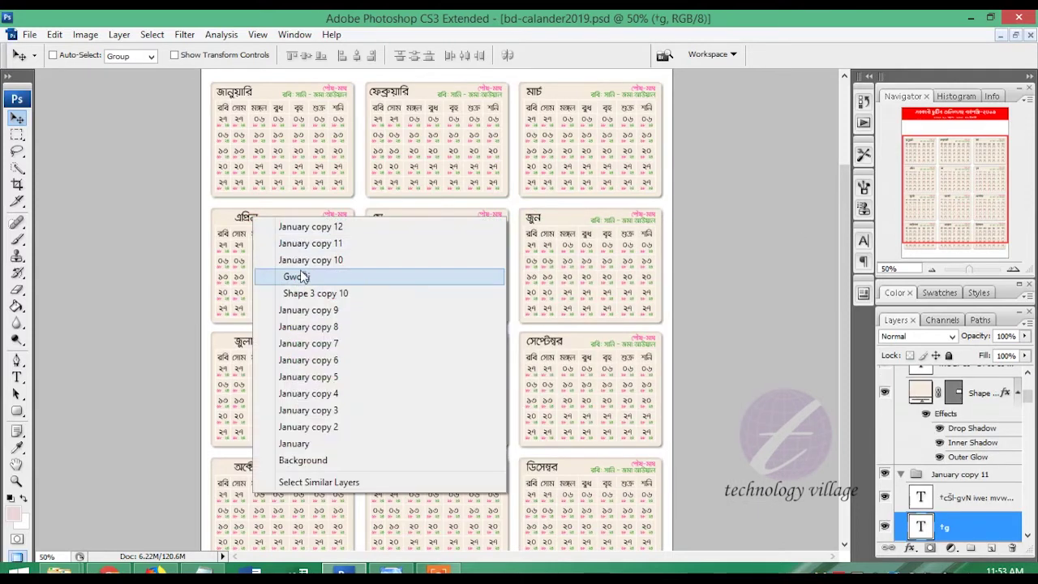
pyautogui.click(301, 273)
pyautogui.rightClick(255, 338)
pyautogui.click(300, 174)
pyautogui.rightClick(253, 467)
pyautogui.click(301, 235)
# At 100% view, confirm the February panel's group and rename it February.
pyautogui.hotkey('ctrl', 'alt', '0')
pyautogui.rightClick(435, 260)
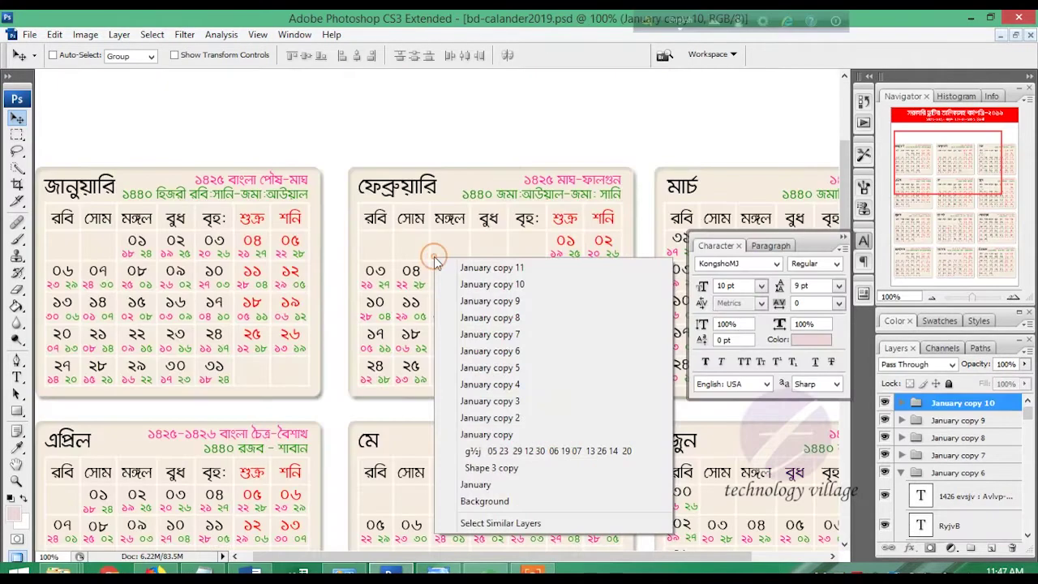
pyautogui.click(487, 435)
pyautogui.click(886, 532)
pyautogui.click(885, 533)
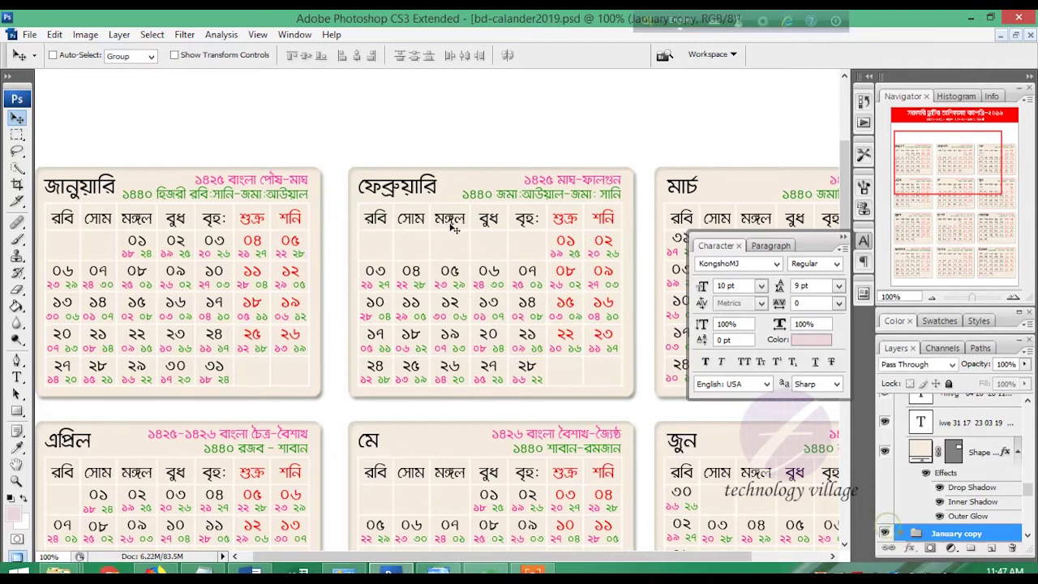
pyautogui.doubleClick(965, 532)
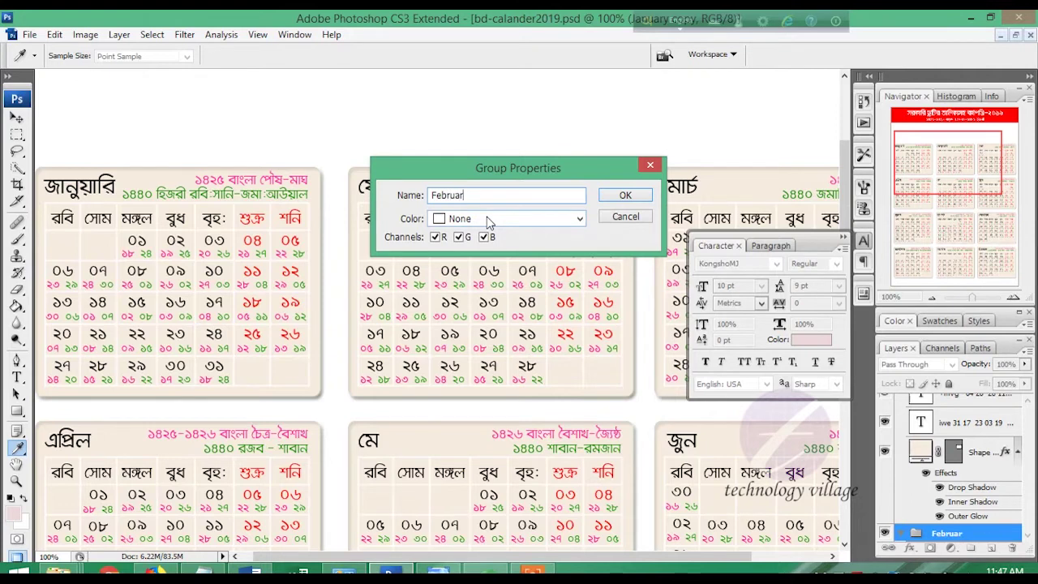
pyautogui.write('y')
pyautogui.press('Return')
pyautogui.press('v')
# Find the March and April panel groups, confirming April before renaming it.
pyautogui.rightClick(696, 209)
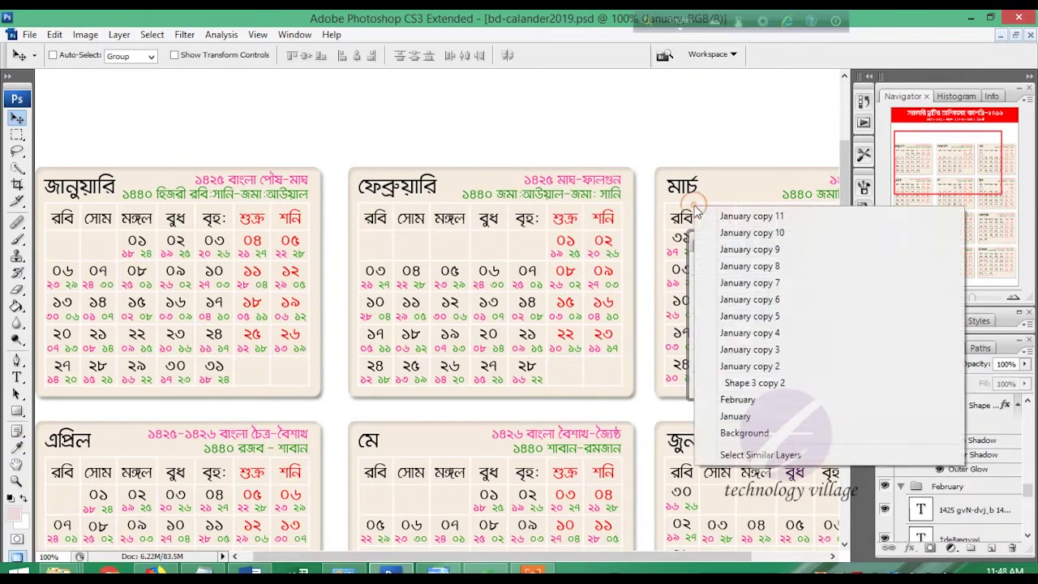
pyautogui.click(750, 366)
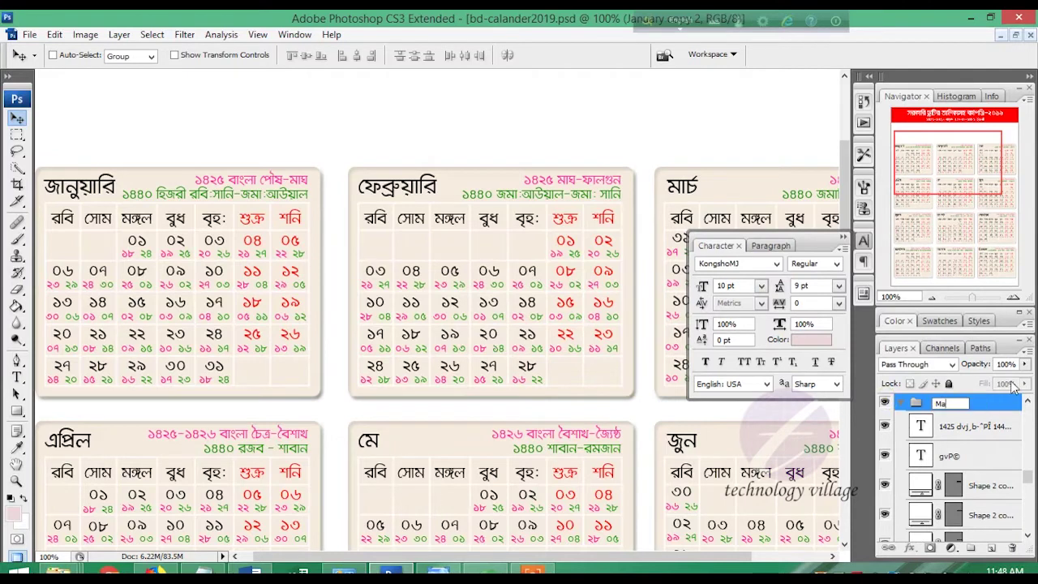
pyautogui.scroll(-5, 486, 325)
pyautogui.rightClick(219, 329)
pyautogui.click(278, 162)
pyautogui.click(884, 403)
pyautogui.click(885, 403)
pyautogui.doubleClick(1018, 406)
# Select the May through August panel groups and begin renaming August.
pyautogui.rightClick(567, 318)
pyautogui.click(614, 170)
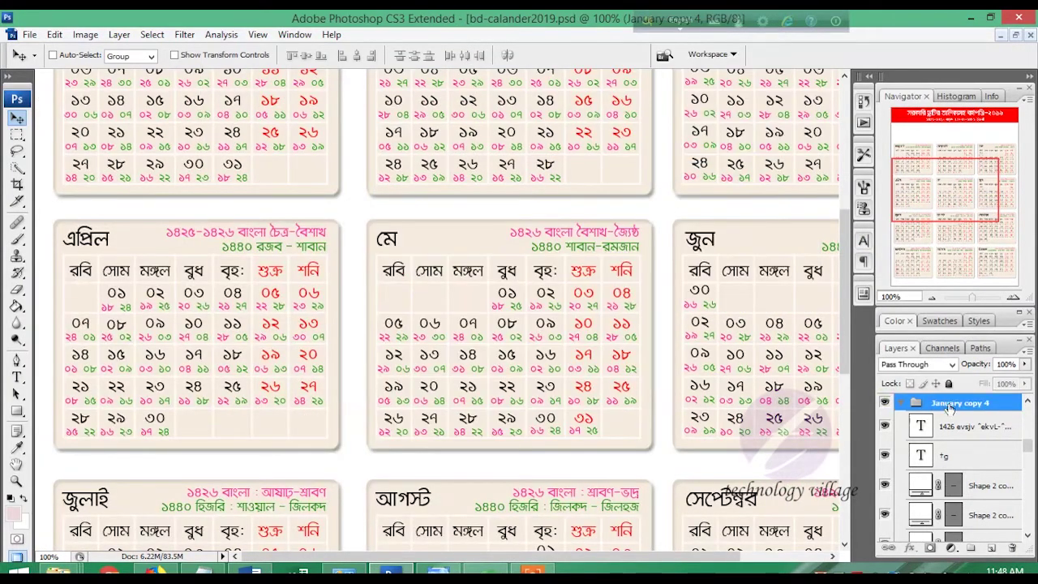
pyautogui.rightClick(726, 315)
pyautogui.click(770, 155)
pyautogui.rightClick(237, 258)
pyautogui.click(300, 336)
pyautogui.rightClick(561, 261)
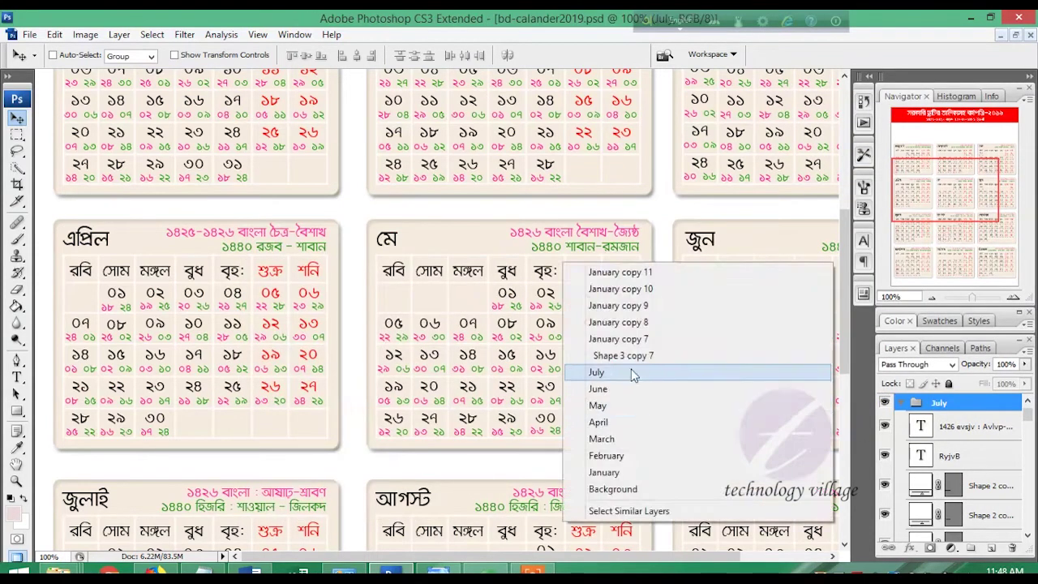
pyautogui.click(617, 337)
pyautogui.doubleClick(955, 403)
# Rename the September and October panel groups to their month names.
pyautogui.rightClick(762, 519)
pyautogui.click(791, 327)
pyautogui.doubleClick(957, 403)
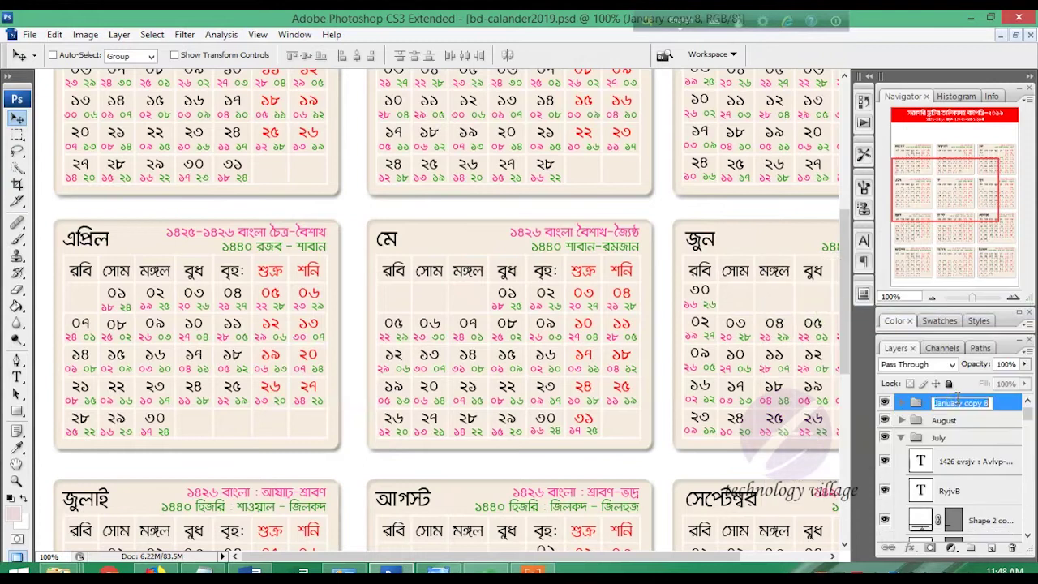
pyautogui.write('mber')
pyautogui.press('Return')
pyautogui.scroll(-5, 486, 308)
pyautogui.rightClick(228, 167)
pyautogui.click(267, 213)
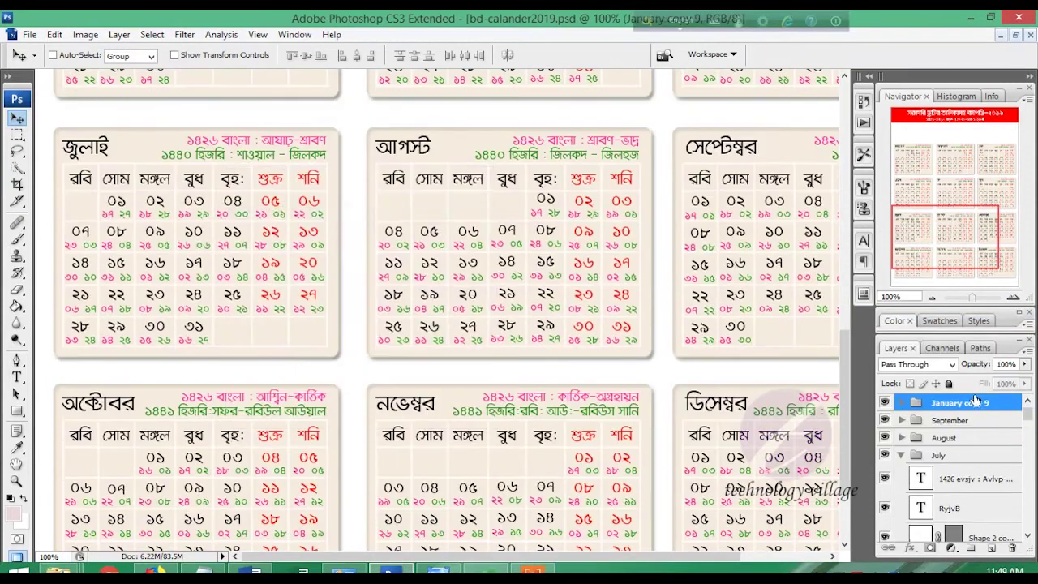
pyautogui.write('tober')
pyautogui.press('Return')
pyautogui.hotkey('alt', ']')
# Rename the last two panel groups November and December.
pyautogui.doubleClick(949, 420)
pyautogui.write('November')
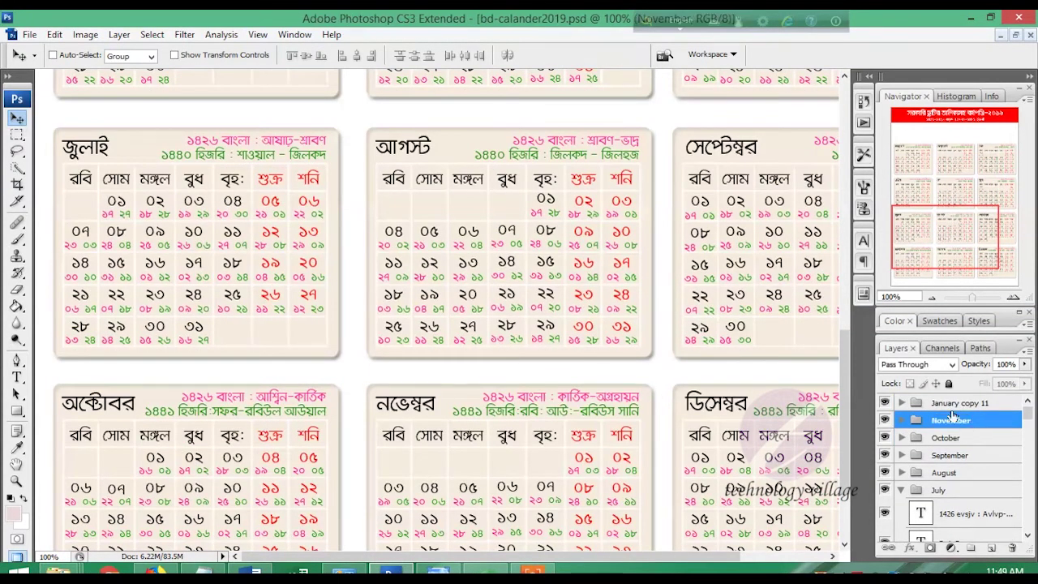
pyautogui.hotkey('alt', ']')
pyautogui.doubleClick(953, 402)
pyautogui.write('Decem')
pyautogui.press('Return')
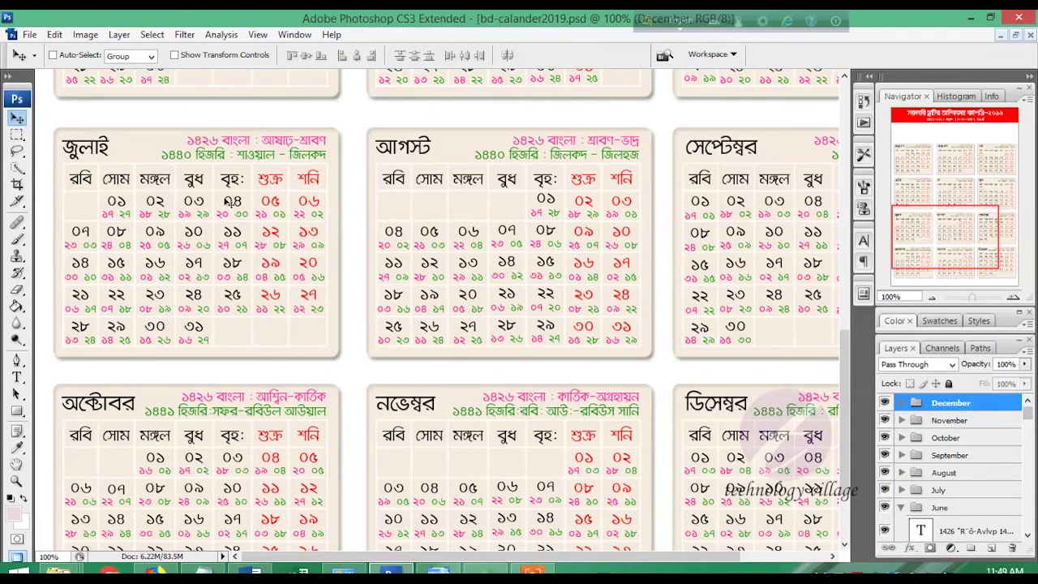
pyautogui.scroll(5, 393, 351)
pyautogui.scroll(5, 359, 250)
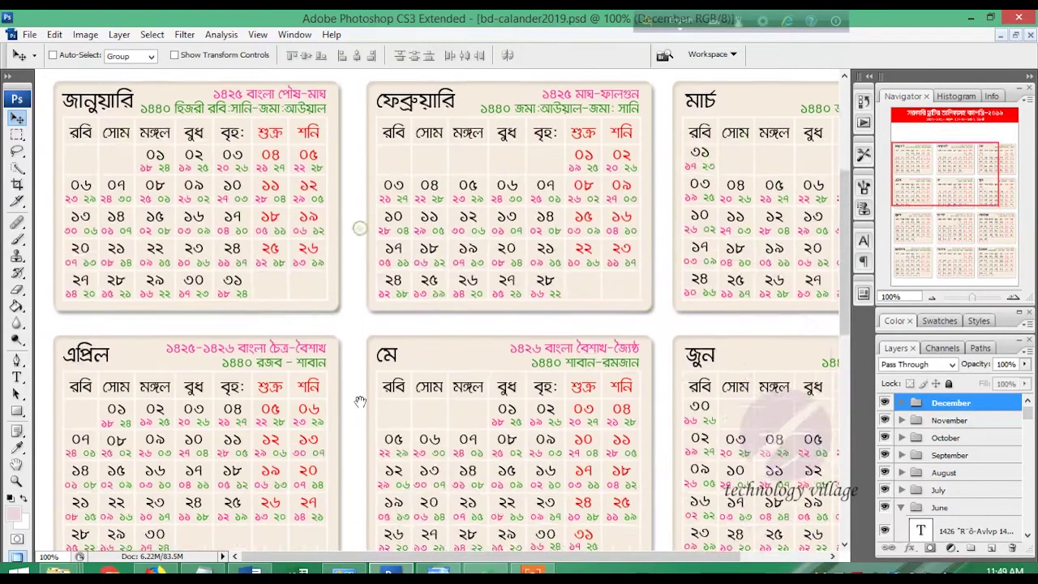
# Draw a rectangle box over February's ২১ date.
pyautogui.rightClick(550, 321)
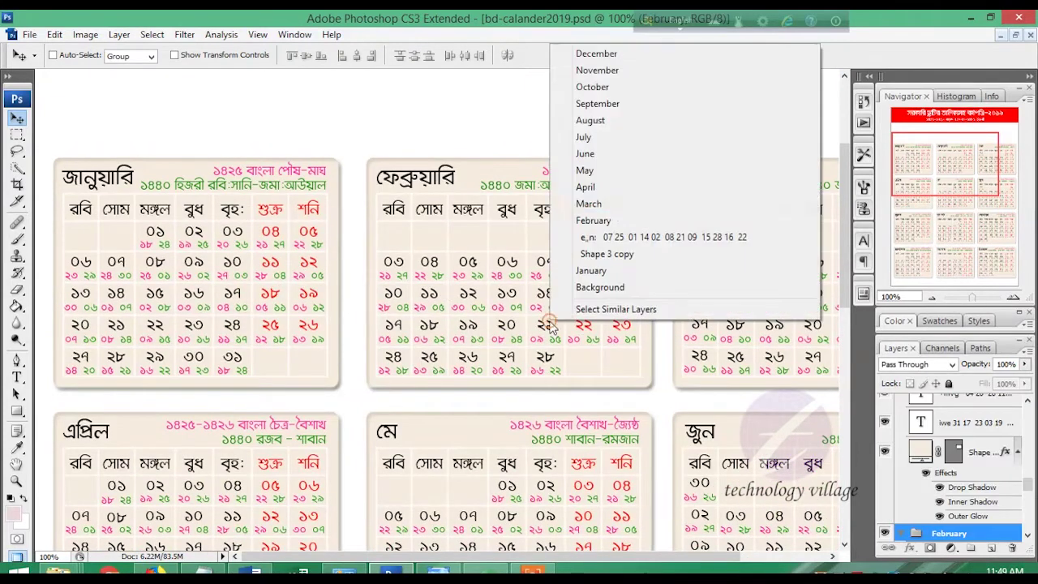
pyautogui.click(601, 240)
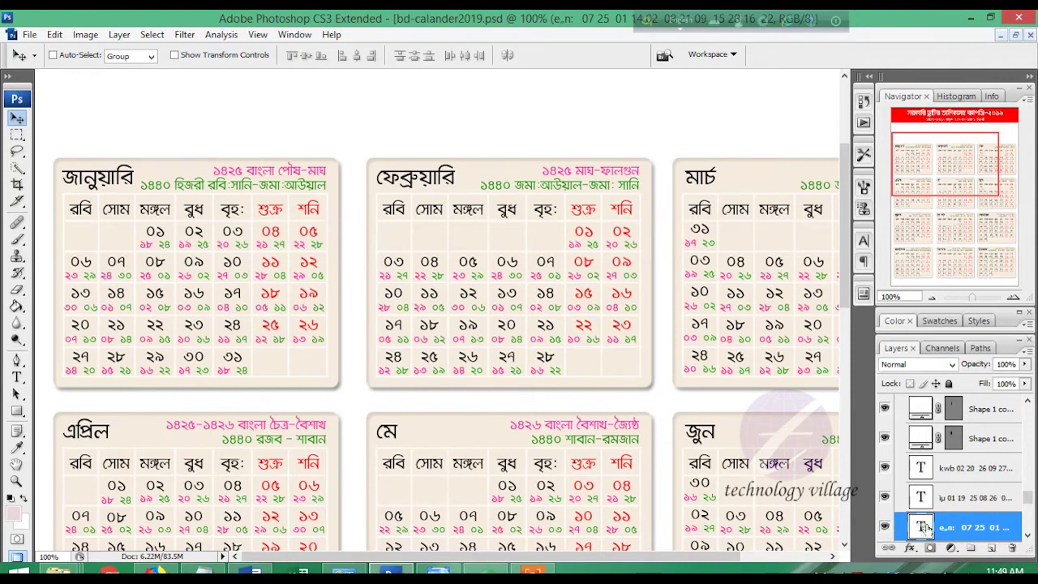
pyautogui.scroll(-1, 925, 527)
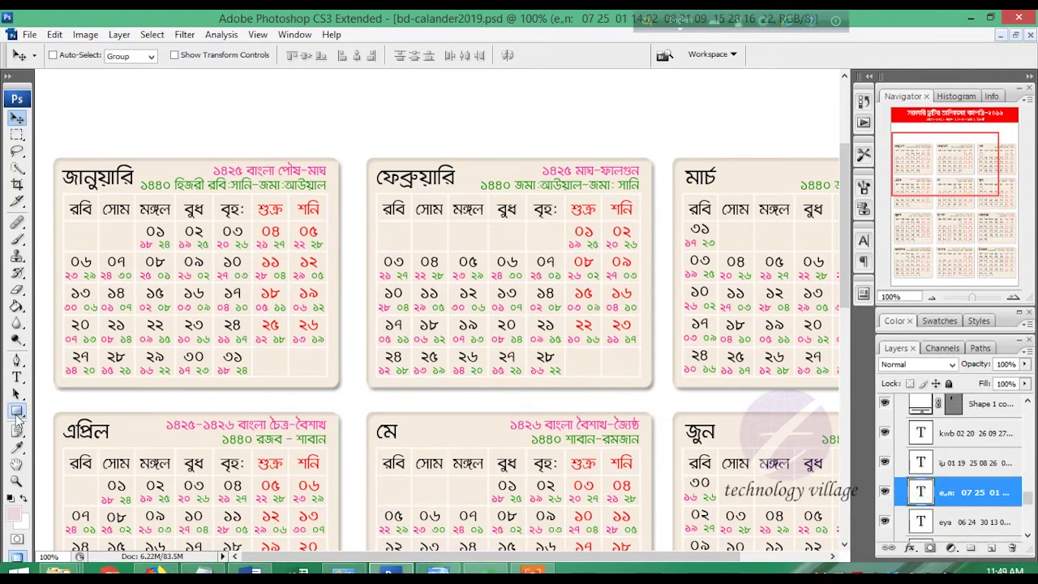
pyautogui.click(17, 412)
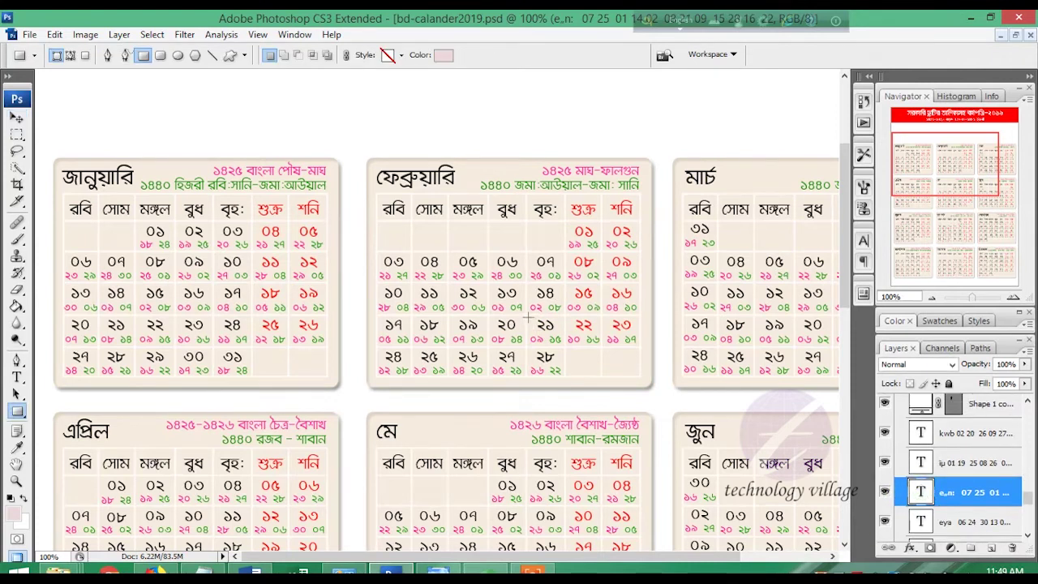
pyautogui.moveTo(561, 344); pyautogui.dragTo(562, 345)
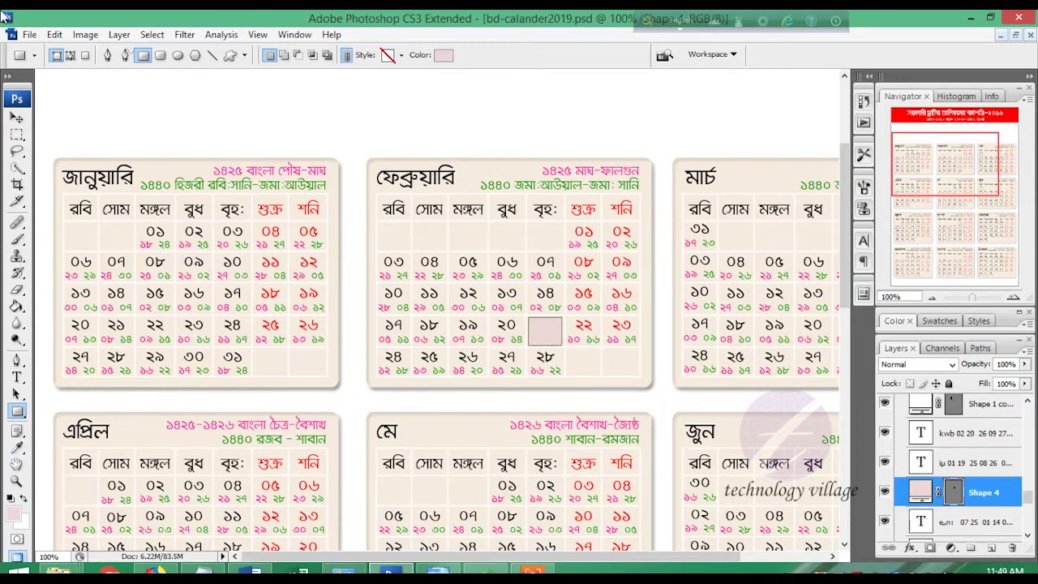
pyautogui.click(17, 118)
# Fill the box red and place it beneath the February date numbers layer.
pyautogui.click(864, 240)
pyautogui.doubleClick(920, 492)
pyautogui.click(824, 188)
pyautogui.click(950, 171)
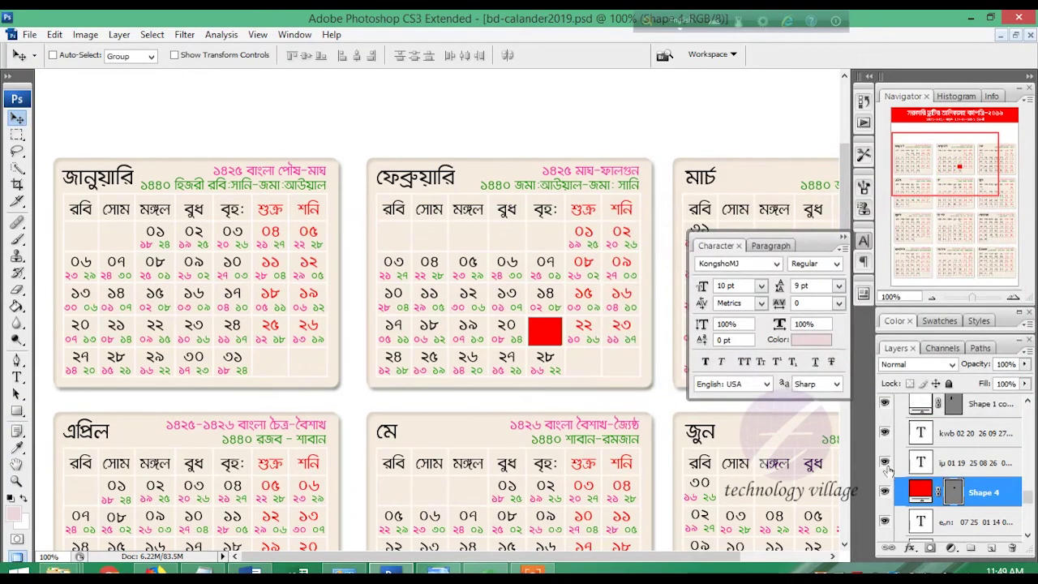
pyautogui.click(885, 462)
pyautogui.scroll(-2, 885, 465)
pyautogui.moveTo(921, 459); pyautogui.dragTo(927, 500)
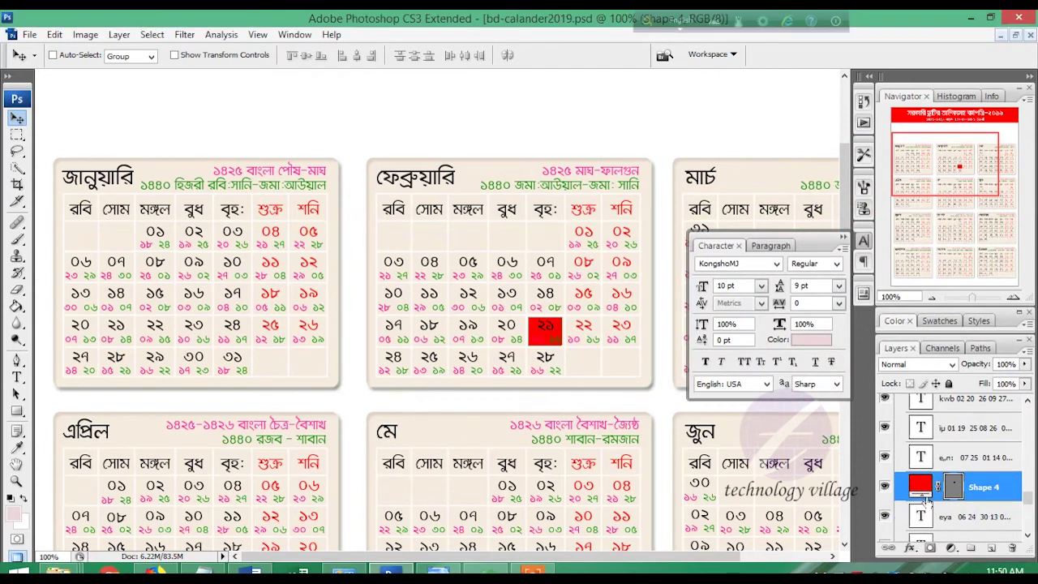
pyautogui.scroll(5, 523, 318)
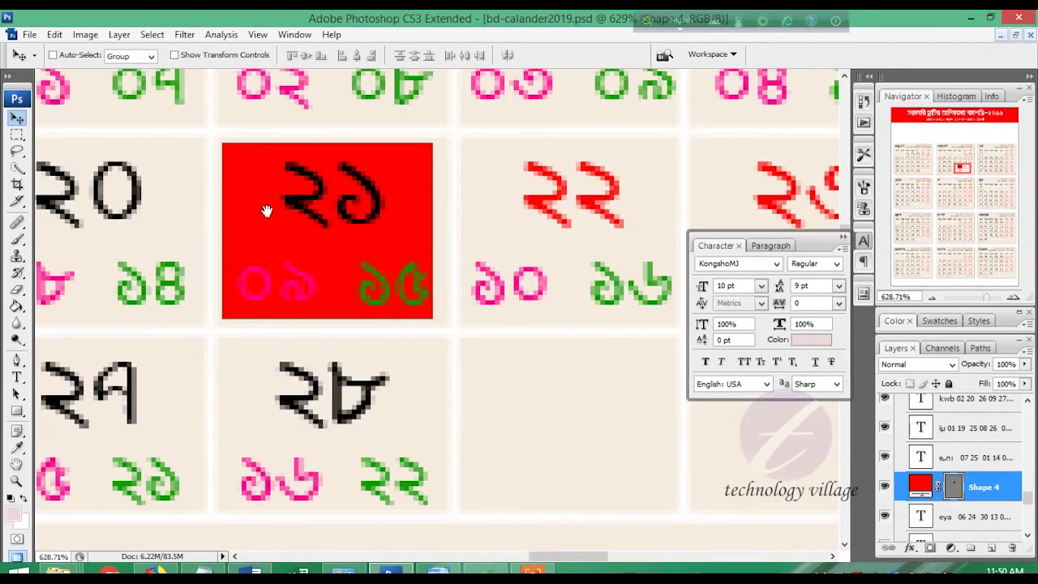
# Resize the red box to fill the whole ২১ date cell.
pyautogui.hotkey('ctrl', 't')
pyautogui.moveTo(229, 270); pyautogui.dragTo(212, 270)
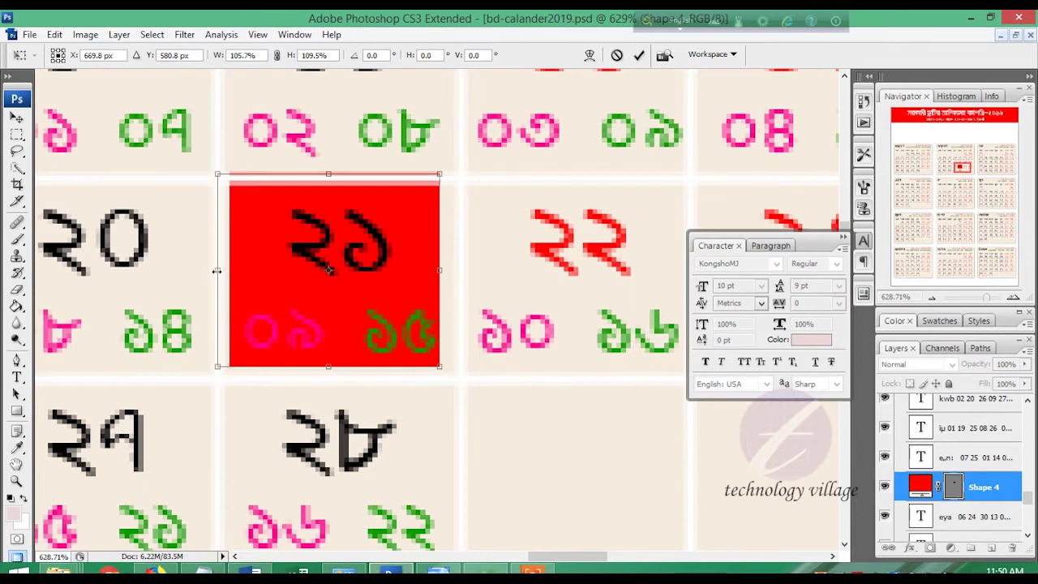
pyautogui.moveTo(439, 270); pyautogui.dragTo(465, 270)
pyautogui.moveTo(339, 378); pyautogui.dragTo(339, 382)
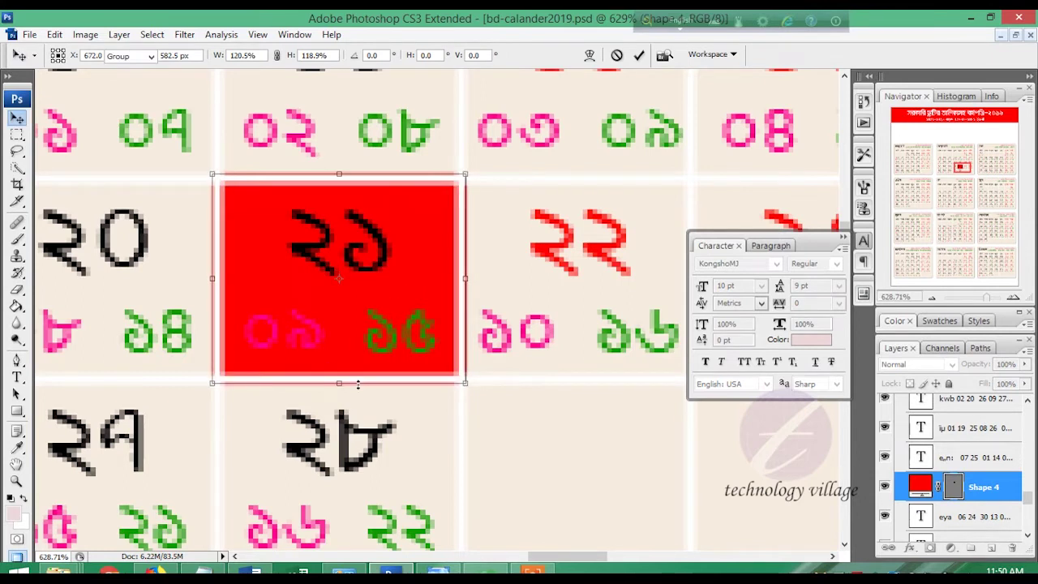
pyautogui.press('Return')
pyautogui.hotkey('ctrl', 'alt', '0')
# Recolour the February date text and give the box the deeper red e10000.
pyautogui.doubleClick(925, 458)
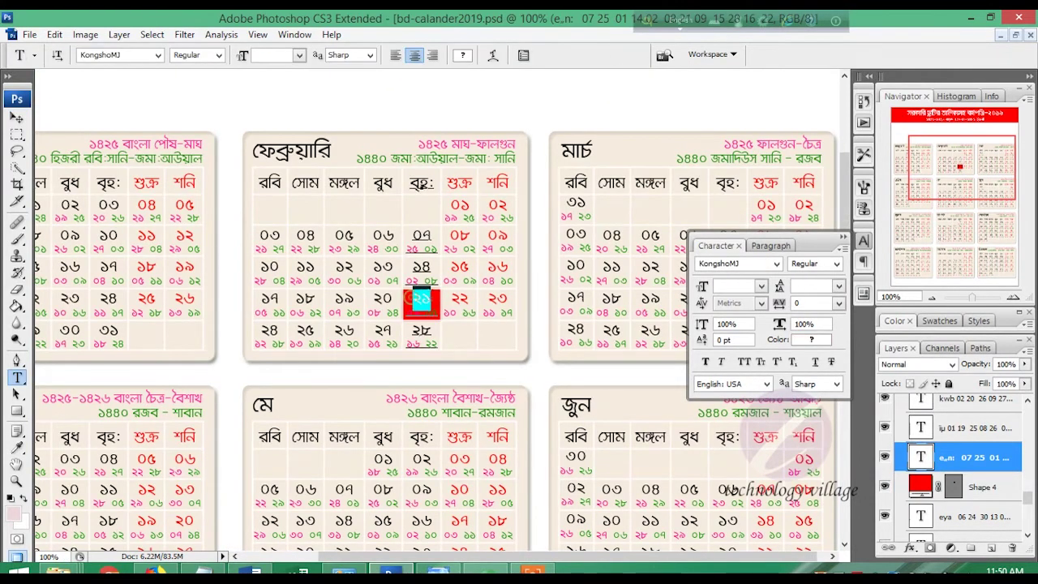
pyautogui.click(811, 339)
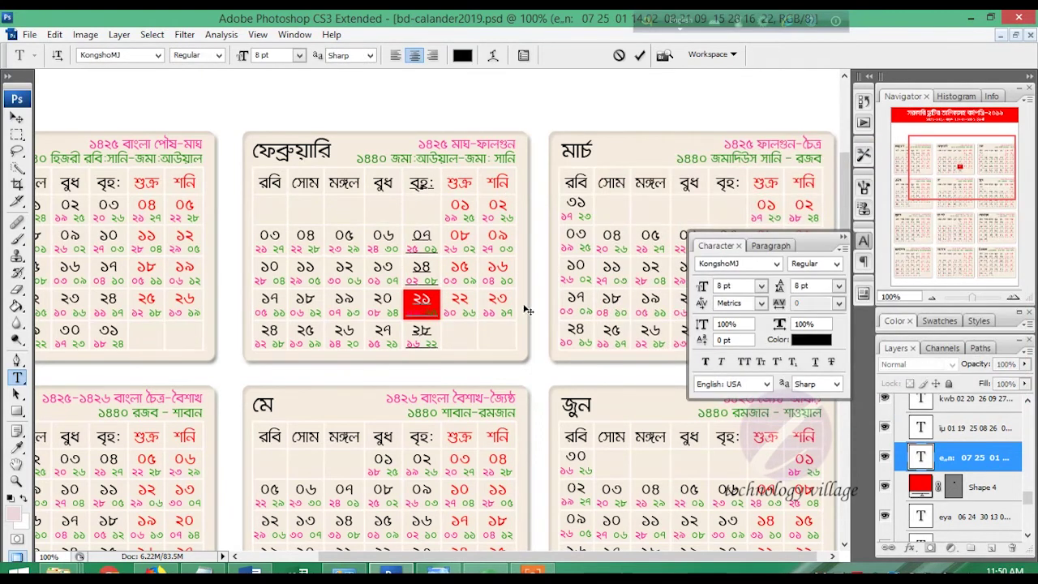
pyautogui.hotkey('ctrl', 'Return')
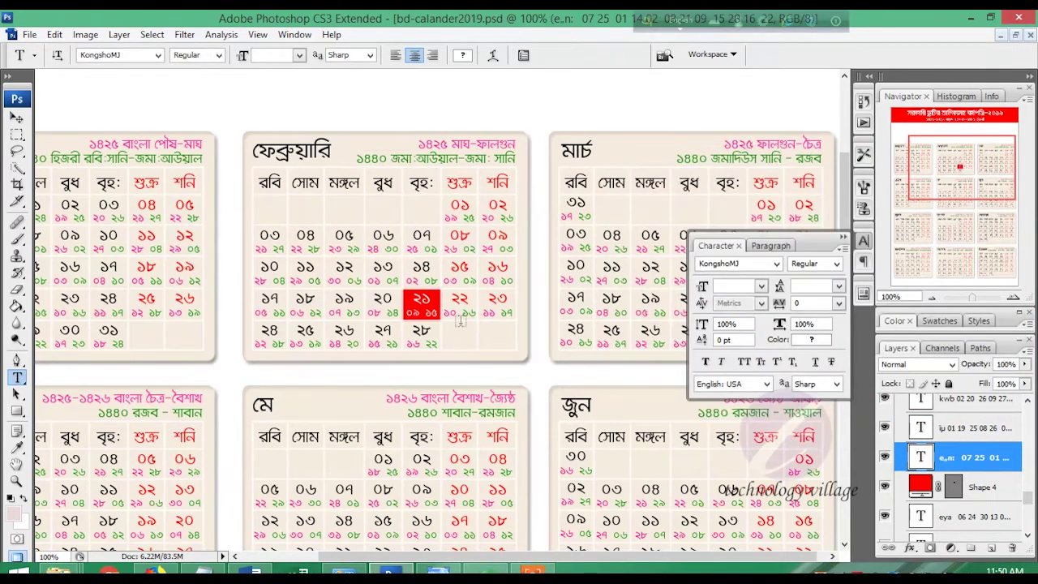
pyautogui.click(16, 117)
pyautogui.click(922, 485)
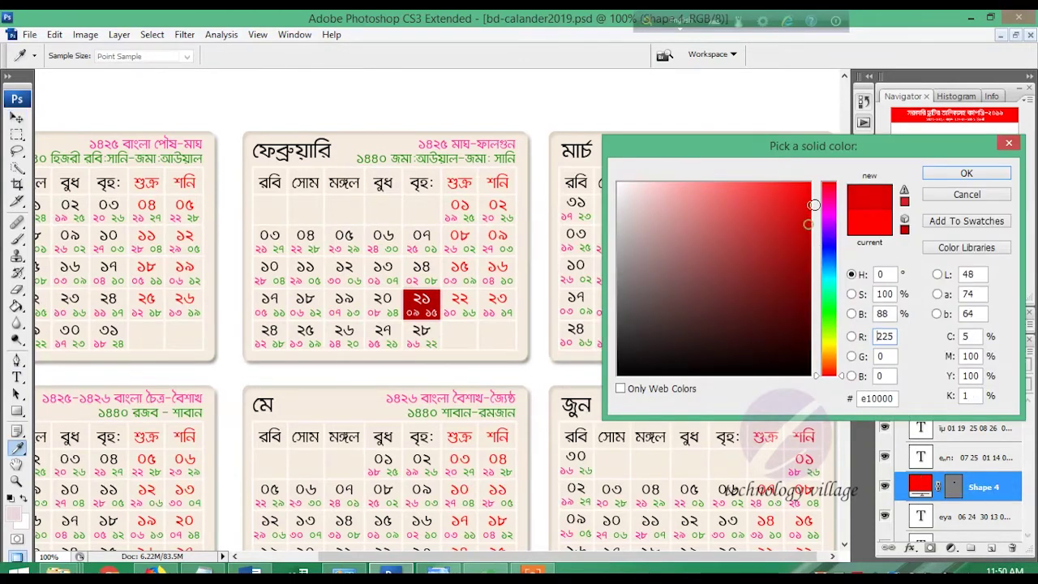
pyautogui.press('Return')
# Make the February 21 date text bold.
pyautogui.press('t')
pyautogui.click(421, 310)
pyautogui.click(837, 264)
pyautogui.click(819, 316)
pyautogui.click(486, 365)
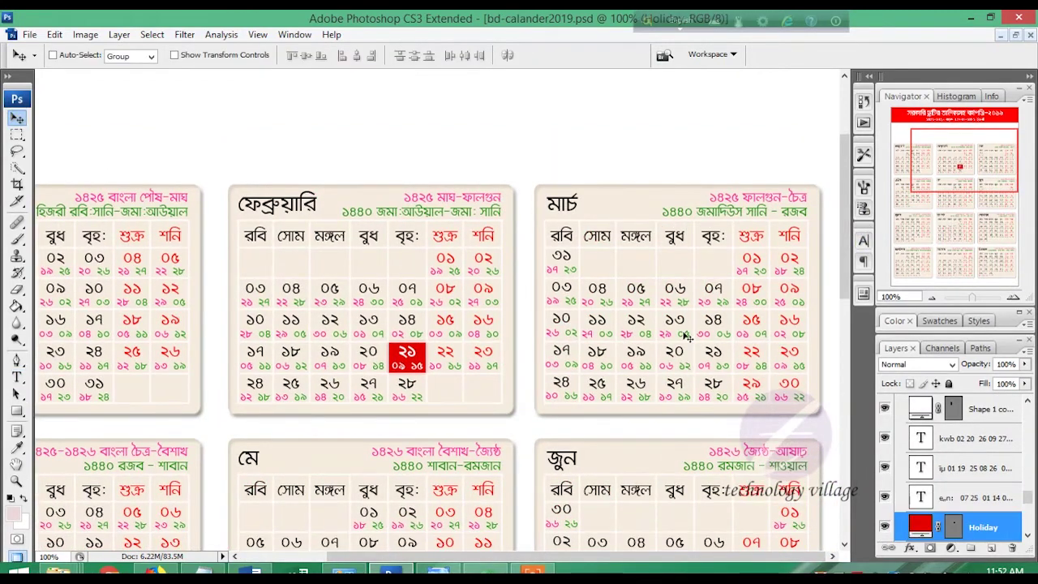
# Draw a red box over the March 17 cell.
pyautogui.rightClick(689, 349)
pyautogui.click(673, 246)
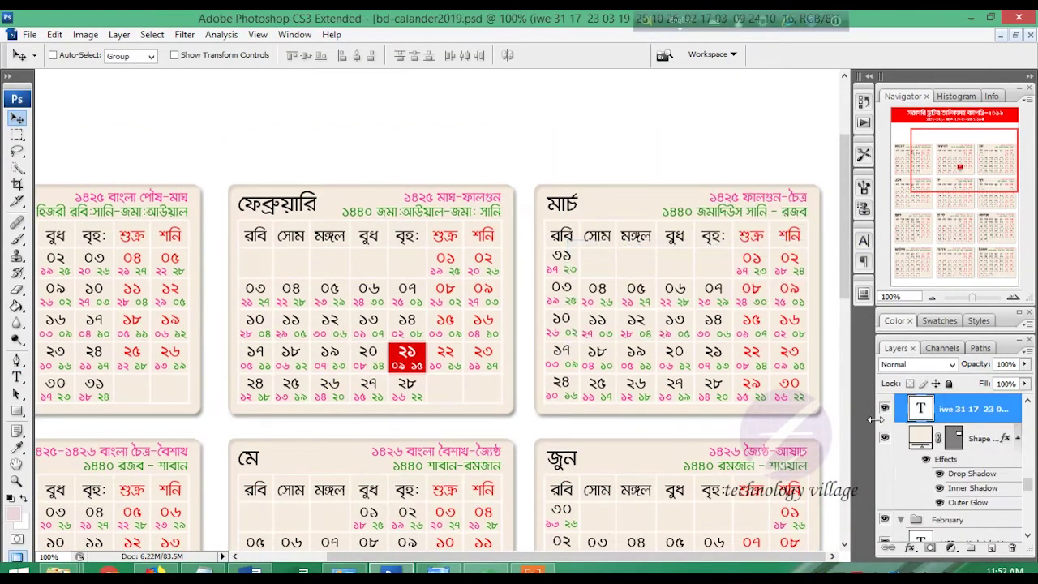
pyautogui.press('u')
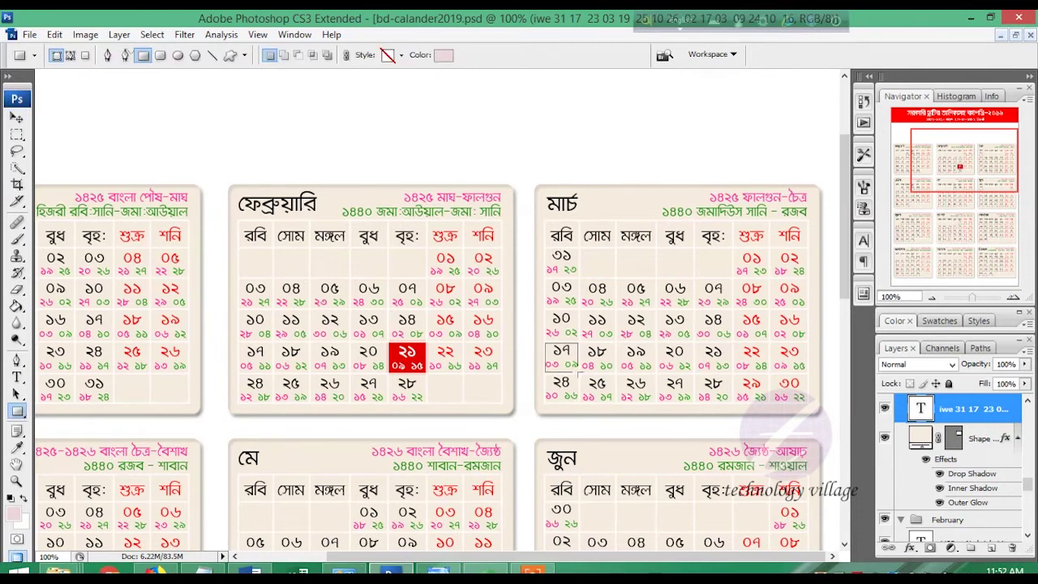
pyautogui.moveTo(576, 372); pyautogui.dragTo(577, 373)
pyautogui.press('v')
pyautogui.doubleClick(920, 438)
pyautogui.press('Return')
# Zoom in and stretch the March 17 box to the cell height.
pyautogui.doubleClick(920, 438)
pyautogui.press('Return')
pyautogui.rightClick(973, 438)
pyautogui.press('Escape')
pyautogui.moveTo(545, 344); pyautogui.dragTo(577, 374)
pyautogui.hotkey('ctrl', 't')
pyautogui.moveTo(485, 434); pyautogui.dragTo(483, 452)
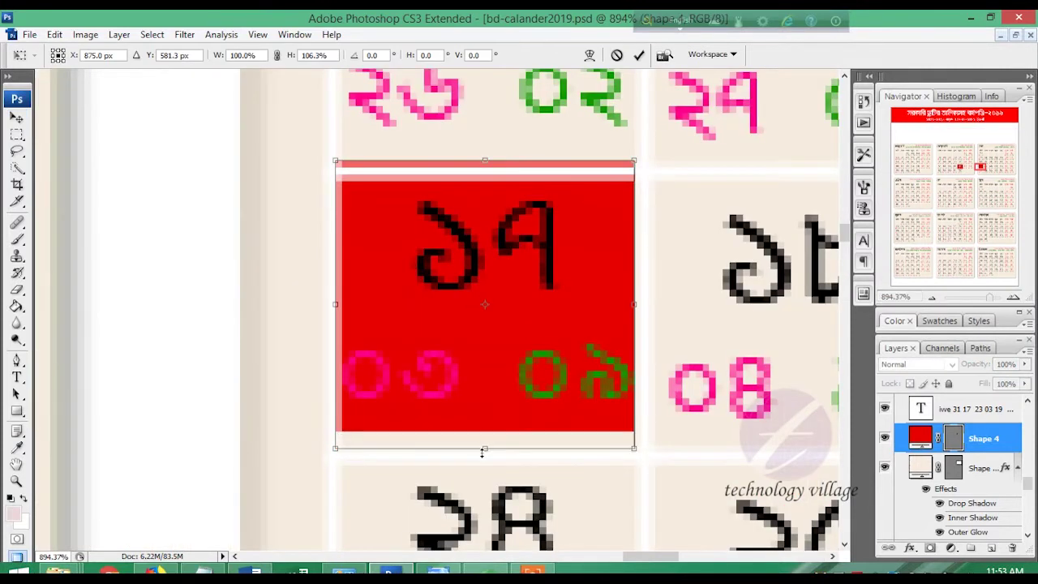
pyautogui.scroll(-1, 483, 452)
pyautogui.press('Return')
# Extend the March 17 box's top edge up to the cell border.
pyautogui.scroll(-3, 486, 325)
pyautogui.scroll(5, 568, 322)
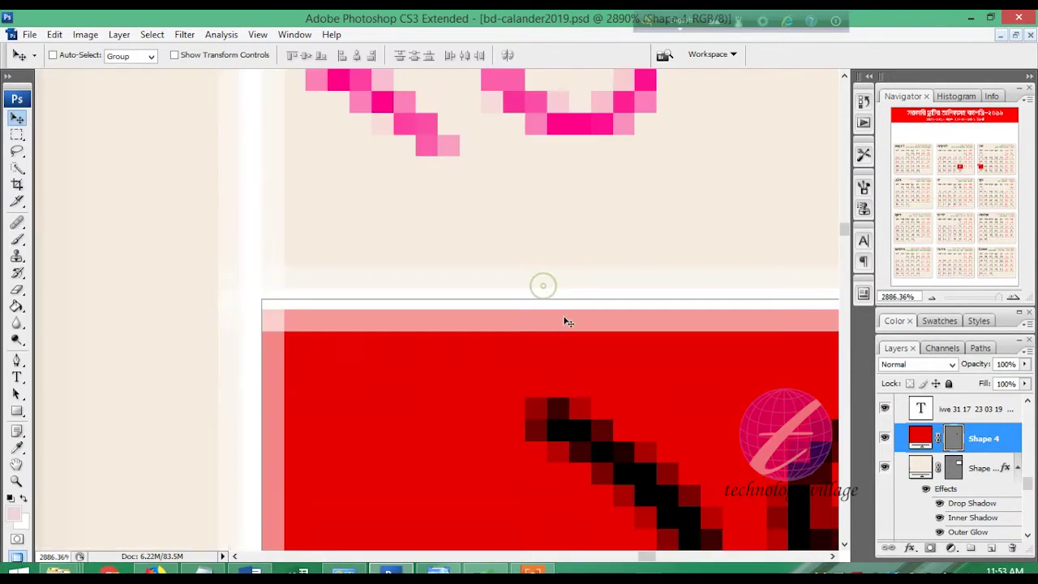
pyautogui.hotkey('ctrl', 't')
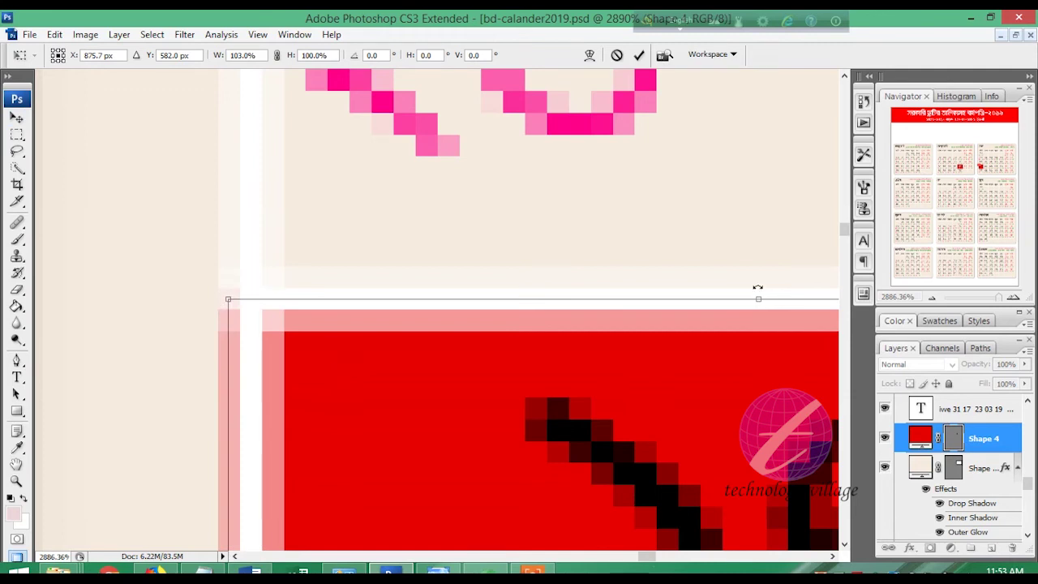
pyautogui.moveTo(759, 299); pyautogui.dragTo(754, 275)
pyautogui.press('Return')
pyautogui.scroll(-3, 548, 268)
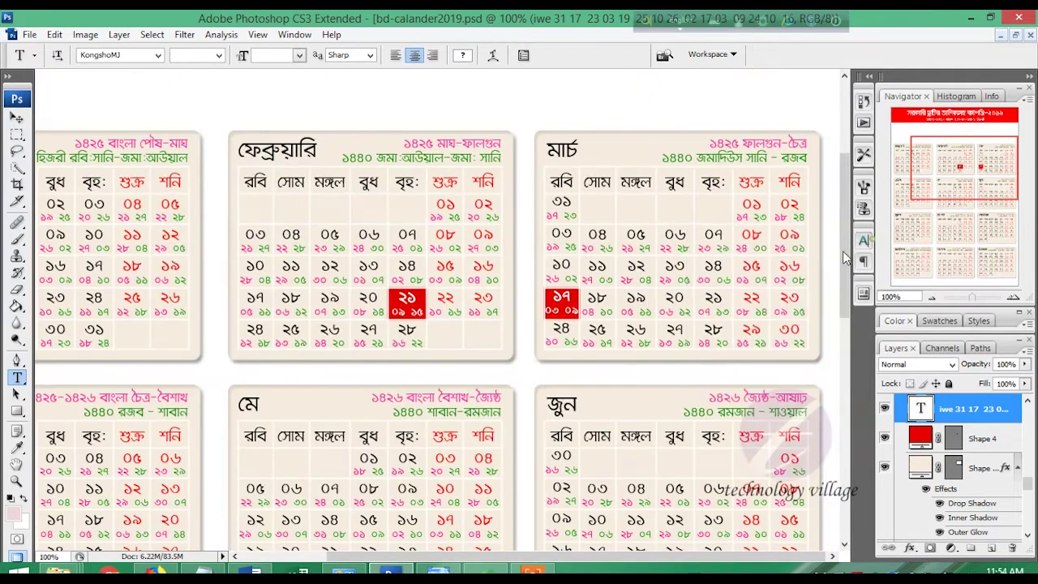
# Duplicate the red box and place the copy over March 26.
pyautogui.press('v')
pyautogui.click(919, 495)
pyautogui.scroll(5, 634, 344)
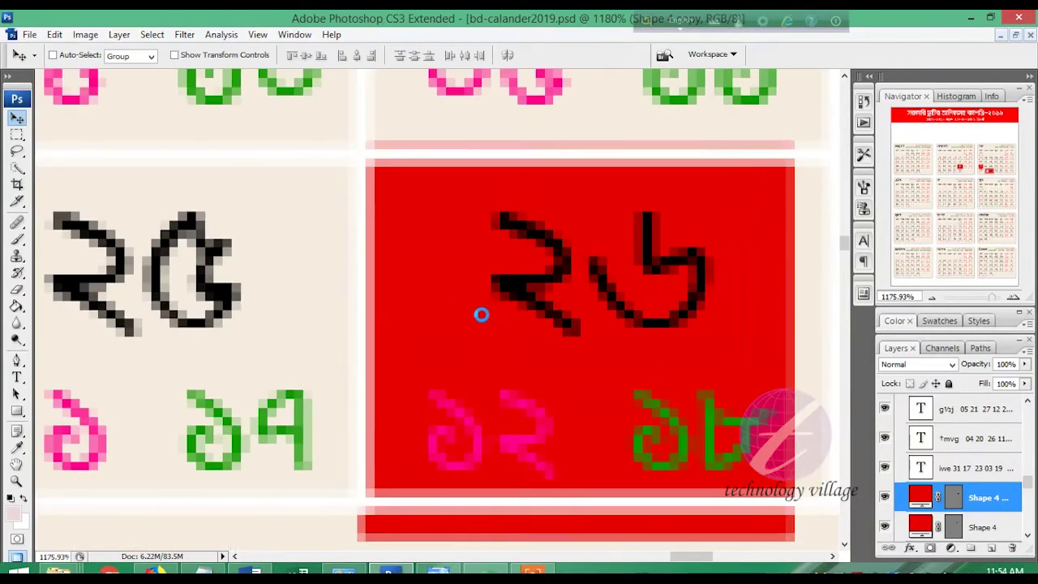
pyautogui.hscroll(2, 549, 304)
pyautogui.hotkey('ctrl', 'alt', 't')
pyautogui.moveTo(430, 515); pyautogui.dragTo(473, 454)
# Make the March 26 date text white and view the whole calendar page.
pyautogui.press('Escape')
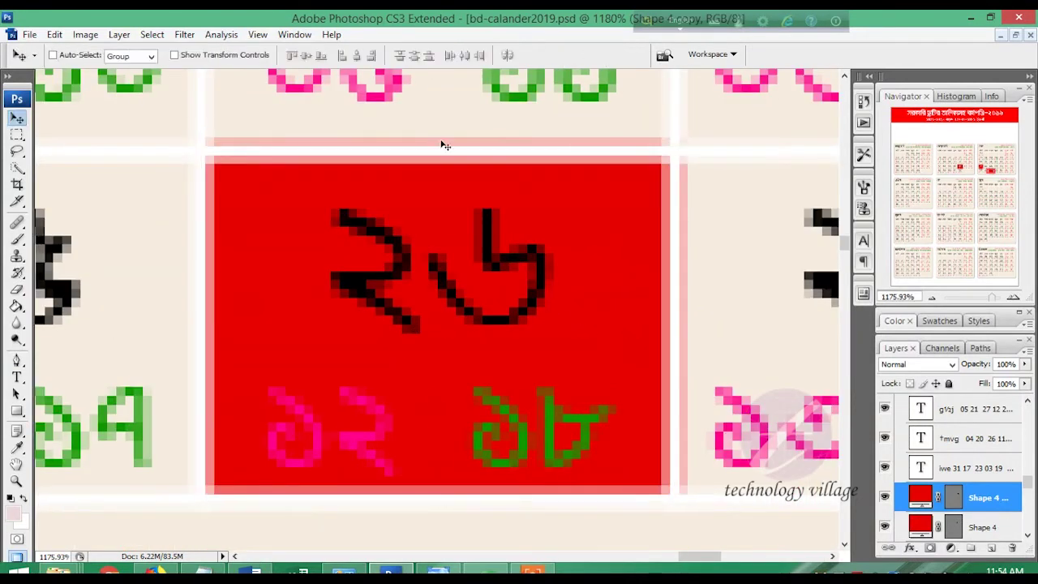
pyautogui.doubleClick(921, 409)
pyautogui.click(864, 241)
pyautogui.hotkey('ctrl', 'Return')
pyautogui.hotkey('ctrl', 'alt', '0')
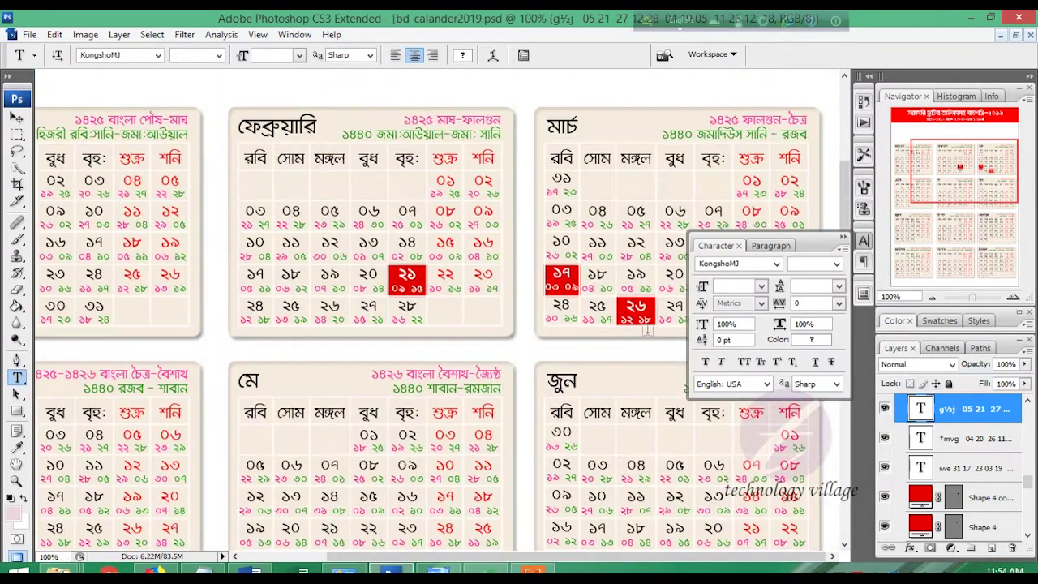
pyautogui.press('Tab')
pyautogui.scroll(-3, 514, 314)
# Draw a red box over May 1, sampling red from an existing holiday box.
pyautogui.press('Tab')
pyautogui.rightClick(514, 312)
pyautogui.click(560, 204)
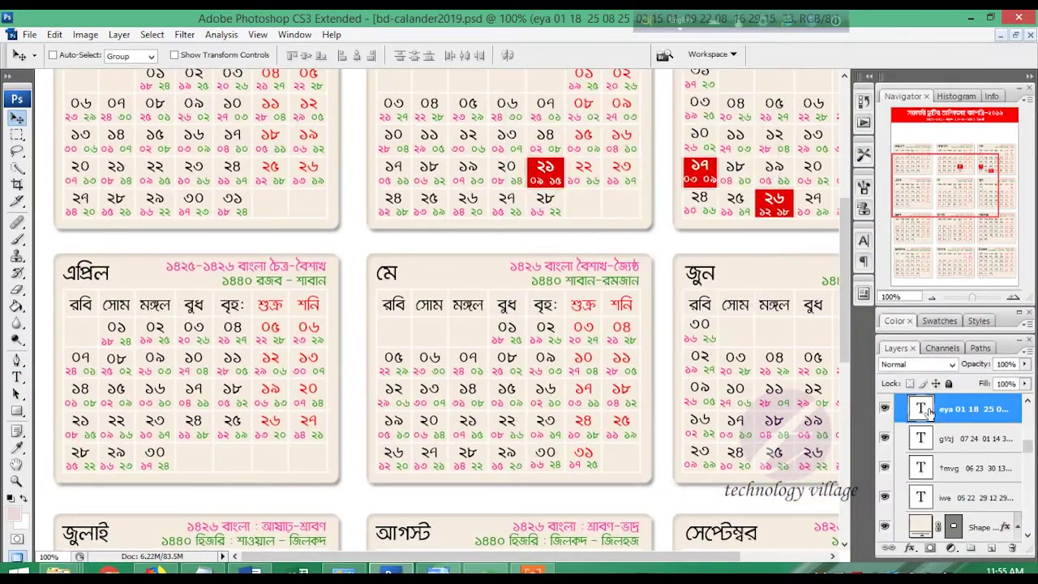
pyautogui.click(13, 513)
pyautogui.click(535, 166)
pyautogui.press('Return')
pyautogui.moveTo(485, 316); pyautogui.dragTo(525, 352)
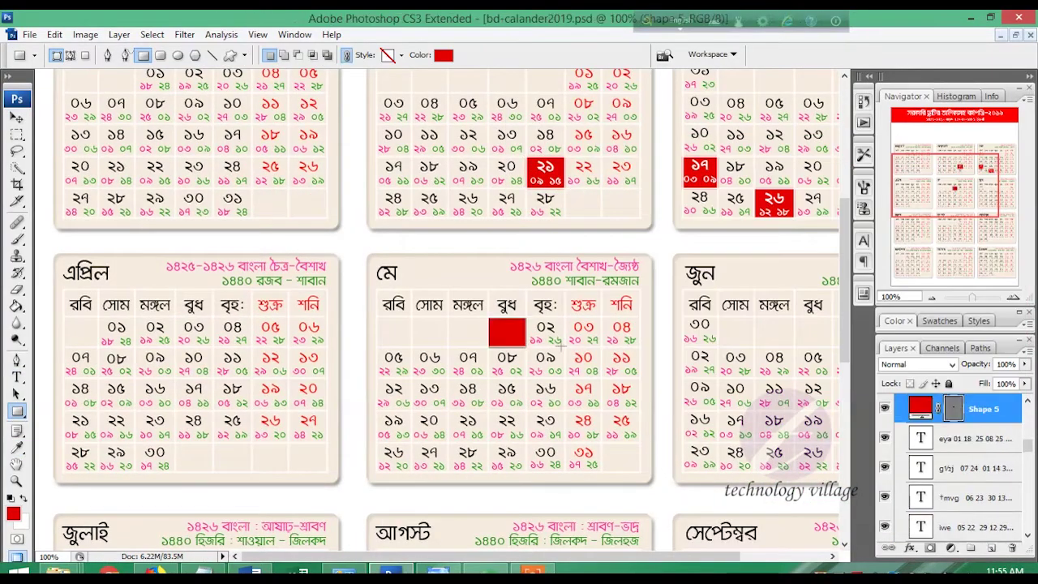
pyautogui.moveTo(474, 310); pyautogui.dragTo(531, 350)
# Fit the May 1 red box and make its ০১ date digits white.
pyautogui.press('v')
pyautogui.hotkey('ctrl', 't')
pyautogui.press('Return')
pyautogui.press('t')
pyautogui.click(441, 292)
pyautogui.hotkey('ctrl', 'a')
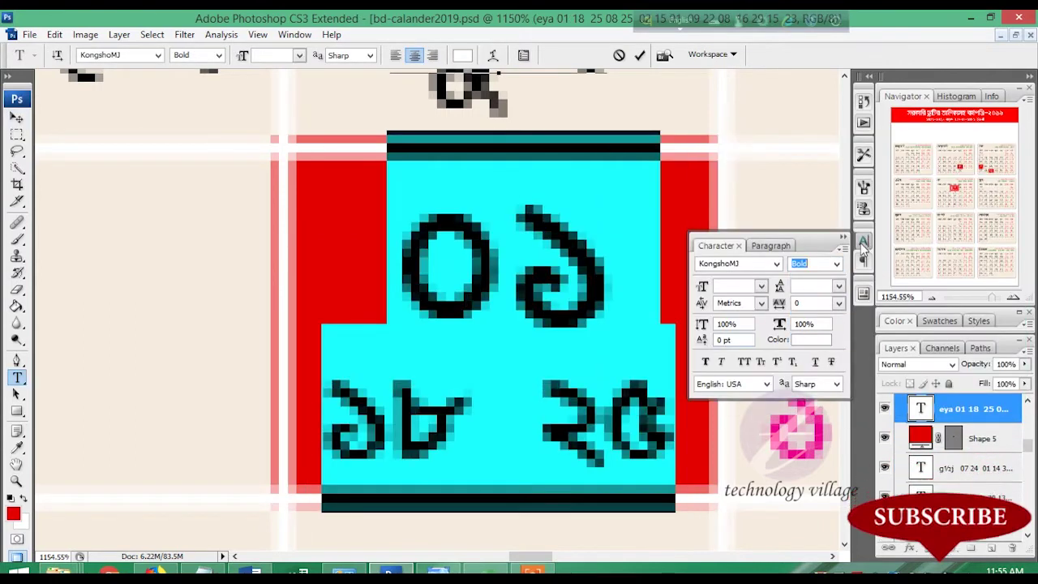
pyautogui.hotkey('ctrl', 'Return')
pyautogui.hotkey('ctrl', 'alt', '0')
# Duplicate the May 1 red box to use for May 18.
pyautogui.press('v')
pyautogui.keyDown('ctrl'); pyautogui.click(359, 285); pyautogui.keyUp('ctrl')
pyautogui.hotkey('ctrl', 't')
pyautogui.press('Escape')
pyautogui.hotkey('ctrl', 'alt', '0')
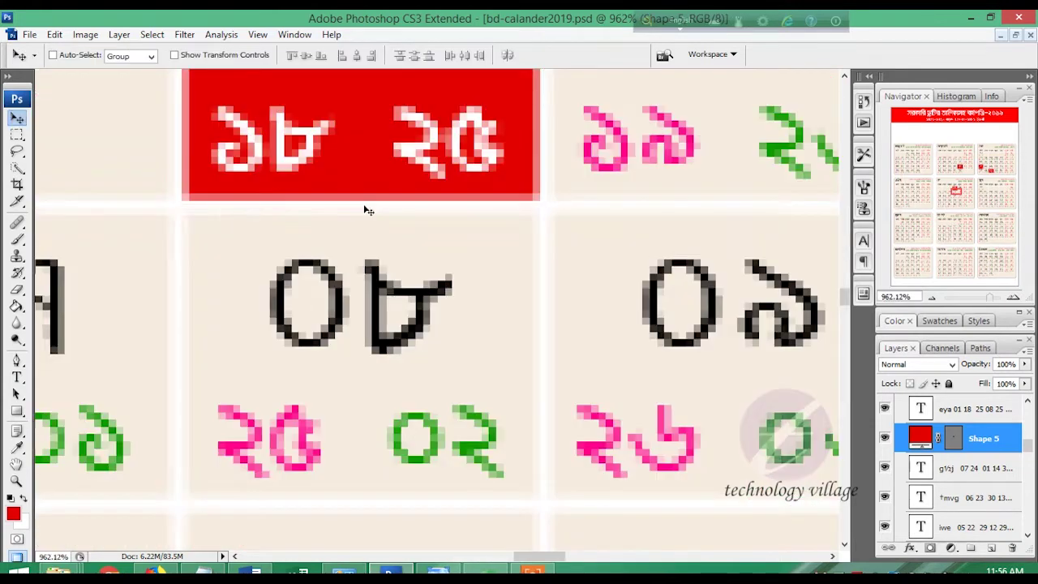
pyautogui.hotkey('ctrl', 'j')
pyautogui.keyDown('alt'); pyautogui.scroll(10, 535, 364); pyautogui.keyUp('alt')
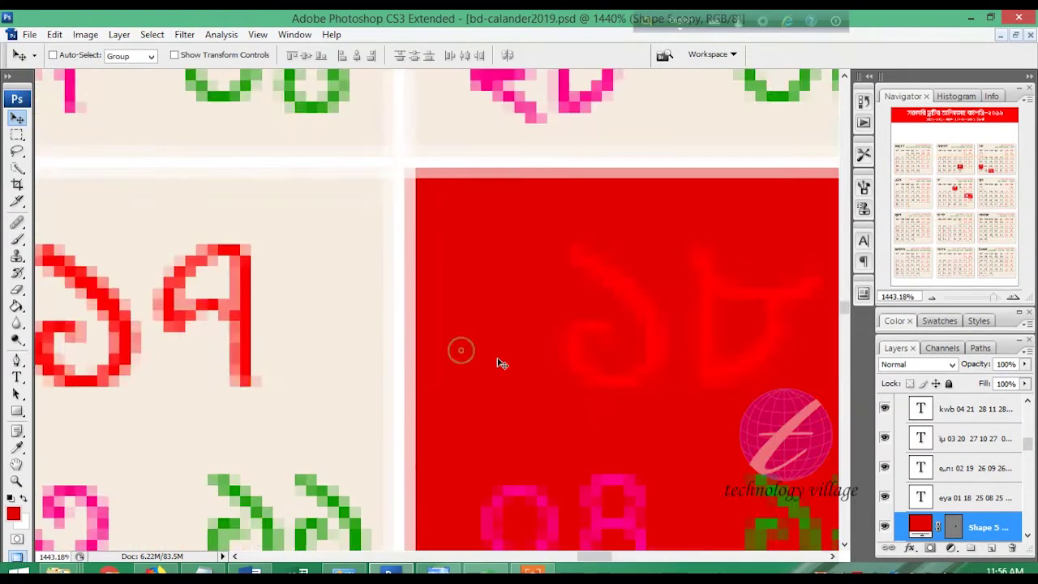
# Change the May 18 (১৮) date text colour to white.
pyautogui.press('t')
pyautogui.click(300, 257)
pyautogui.hotkey('ctrl', 'a')
pyautogui.click(462, 54)
pyautogui.click(962, 171)
pyautogui.click(299, 54)
pyautogui.hotkey('ctrl', 'Return')
pyautogui.hotkey('ctrl', 'alt', '0')
pyautogui.moveTo(565, 325); pyautogui.dragTo(543, 359)
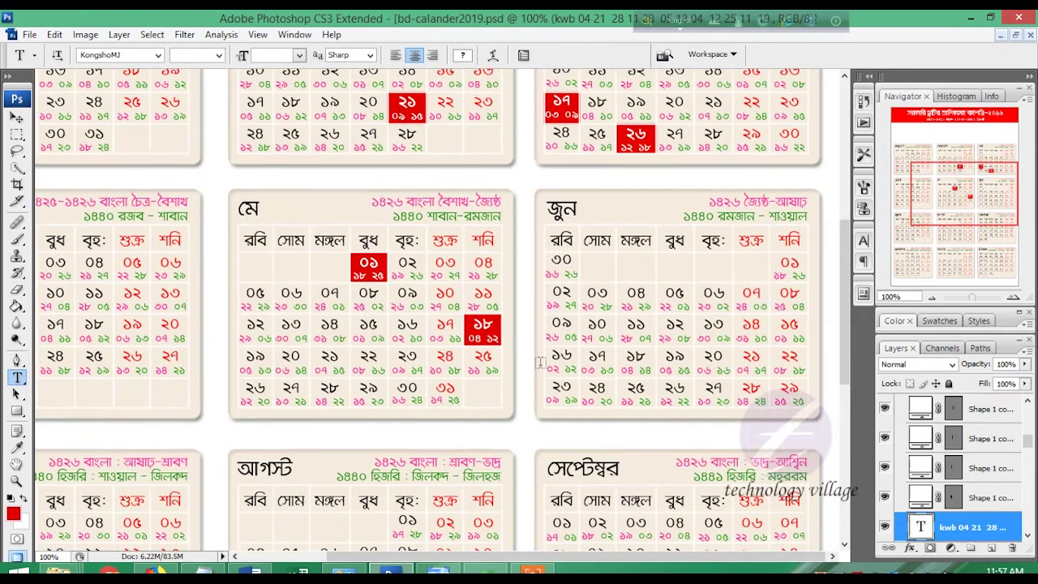
# Add a red holiday box fitted to June 5 with white ০৫ digits.
pyautogui.press('v')
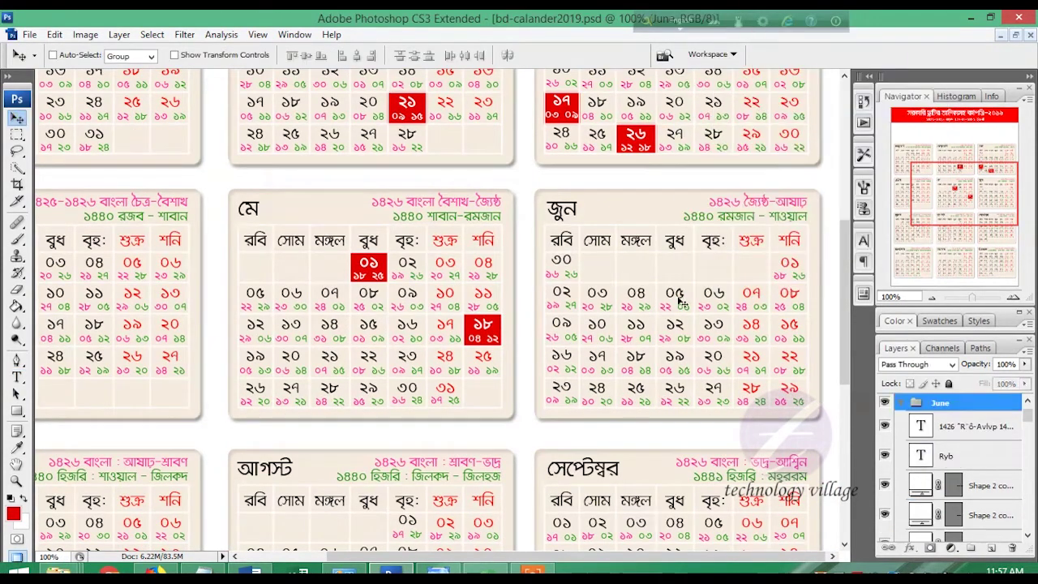
pyautogui.moveTo(658, 286); pyautogui.dragTo(689, 315)
pyautogui.scroll(10, 674, 301)
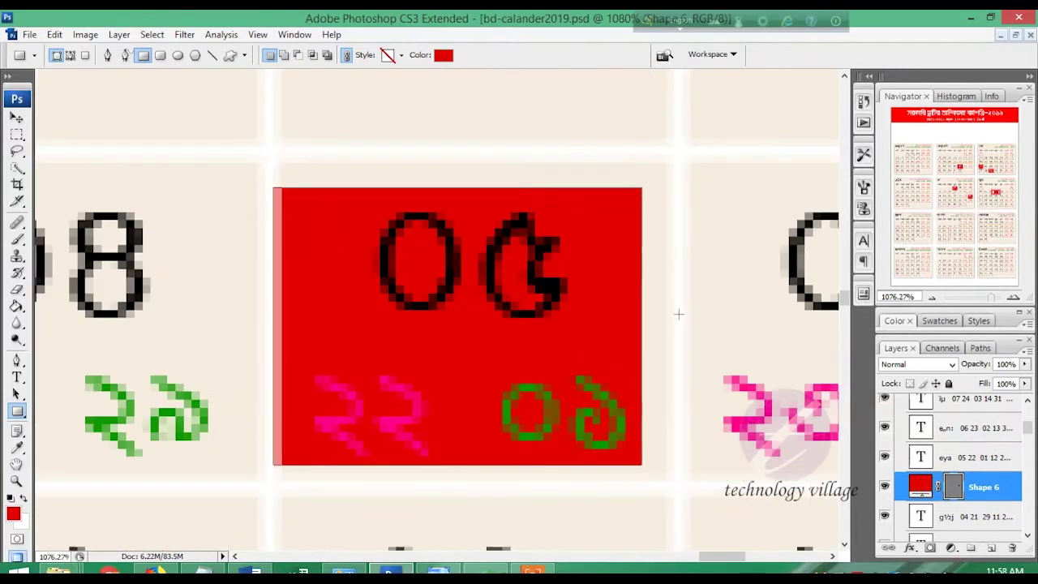
pyautogui.hotkey('ctrl', 't')
pyautogui.moveTo(476, 188); pyautogui.dragTo(476, 151)
pyautogui.moveTo(643, 306); pyautogui.dragTo(678, 306)
pyautogui.press('Return')
pyautogui.doubleClick(920, 457)
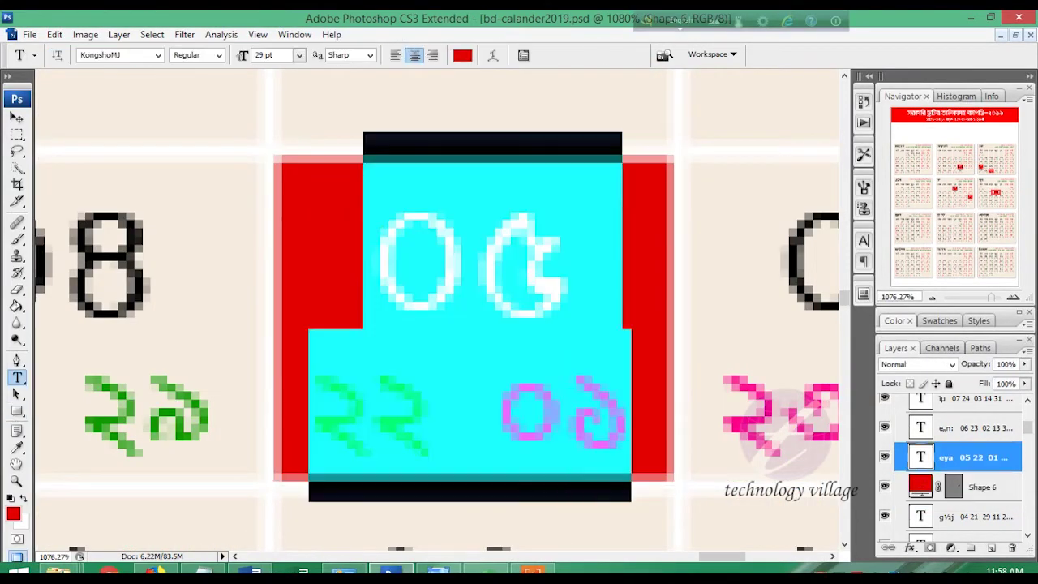
pyautogui.hotkey('ctrl', 'Return')
pyautogui.hotkey('ctrl', 'alt', '0')
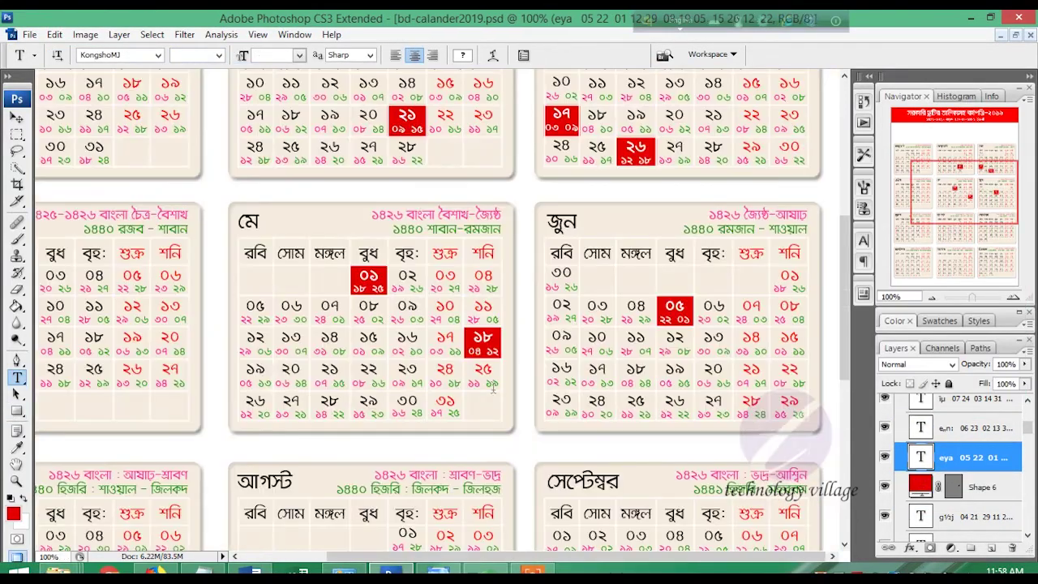
pyautogui.scroll(1, 506, 380)
pyautogui.scroll(-4, 506, 380)
# Draw a red box over August 12 and make its date text white.
pyautogui.press('u')
pyautogui.scroll(-1, 506, 380)
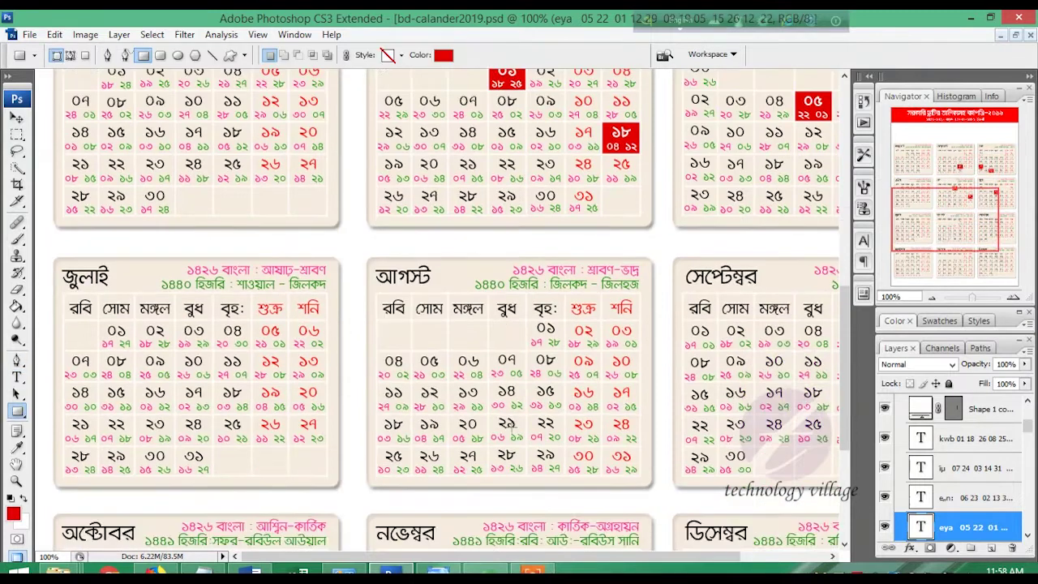
pyautogui.moveTo(411, 380); pyautogui.dragTo(451, 415)
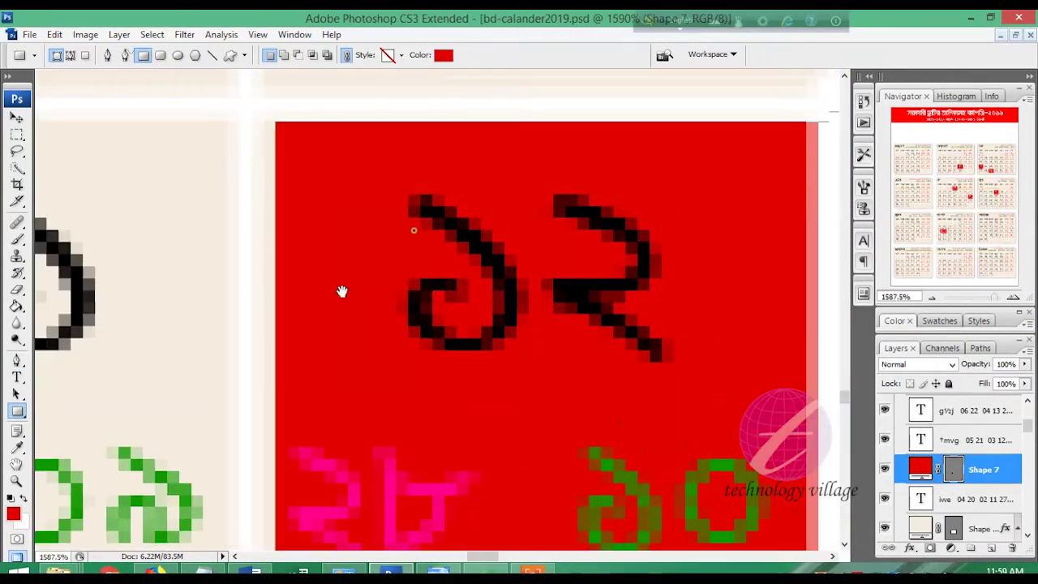
pyautogui.press('v')
pyautogui.scroll(-3, 703, 371)
pyautogui.doubleClick(920, 439)
pyautogui.hotkey('ctrl', 'Return')
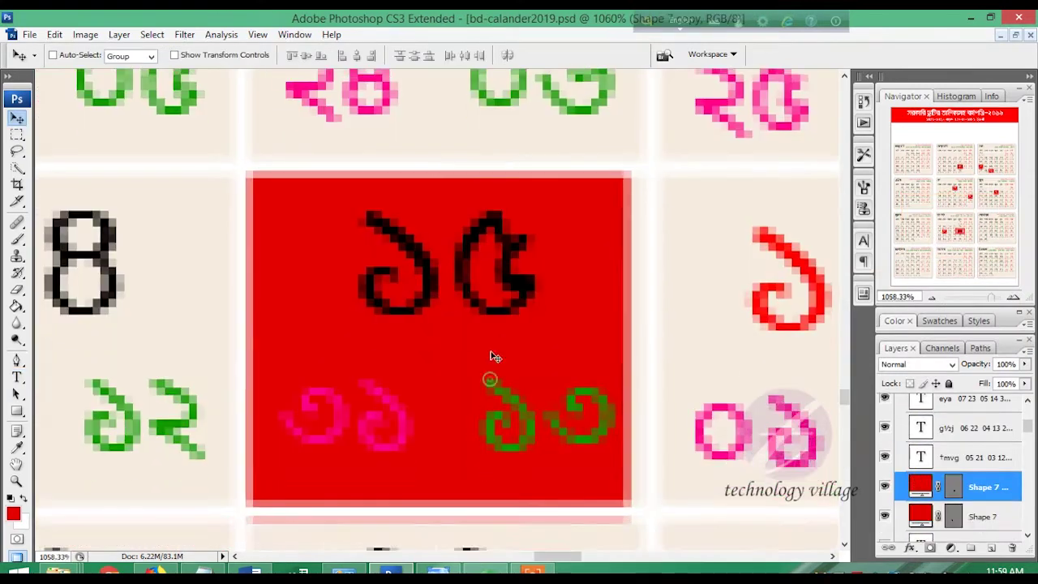
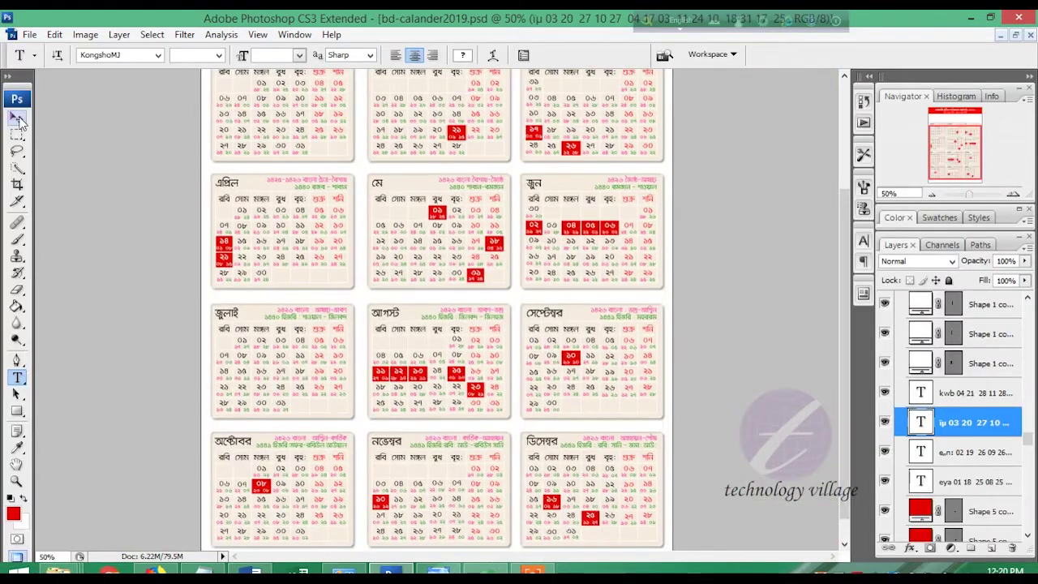
# Draw a text box under the October–December row and paste in the Bangla holiday list.
pyautogui.scroll(-1, 663, 397)
pyautogui.scroll(-1, 324, 525)
pyautogui.scroll(2, 325, 519)
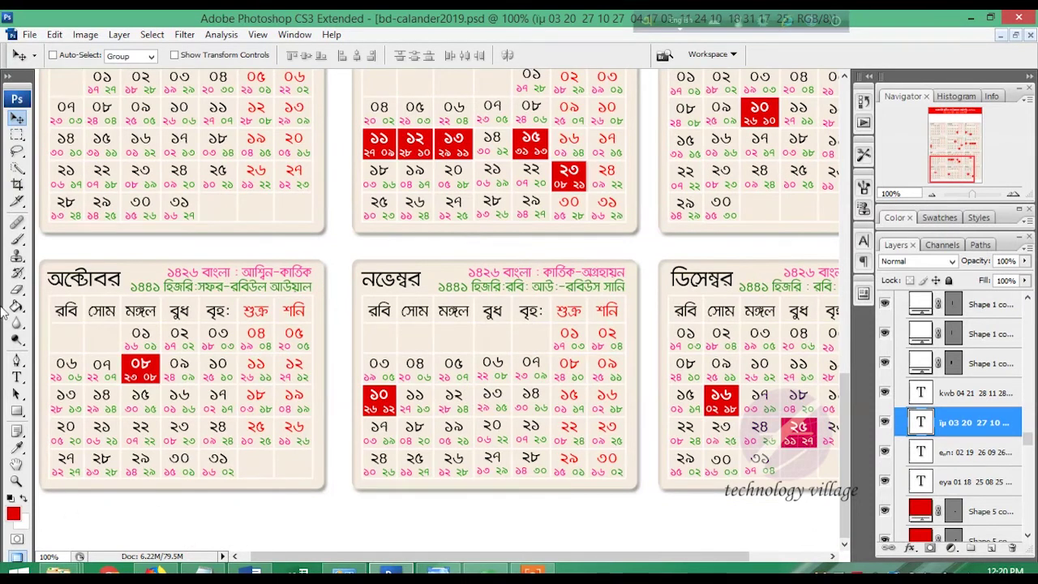
pyautogui.click(17, 378)
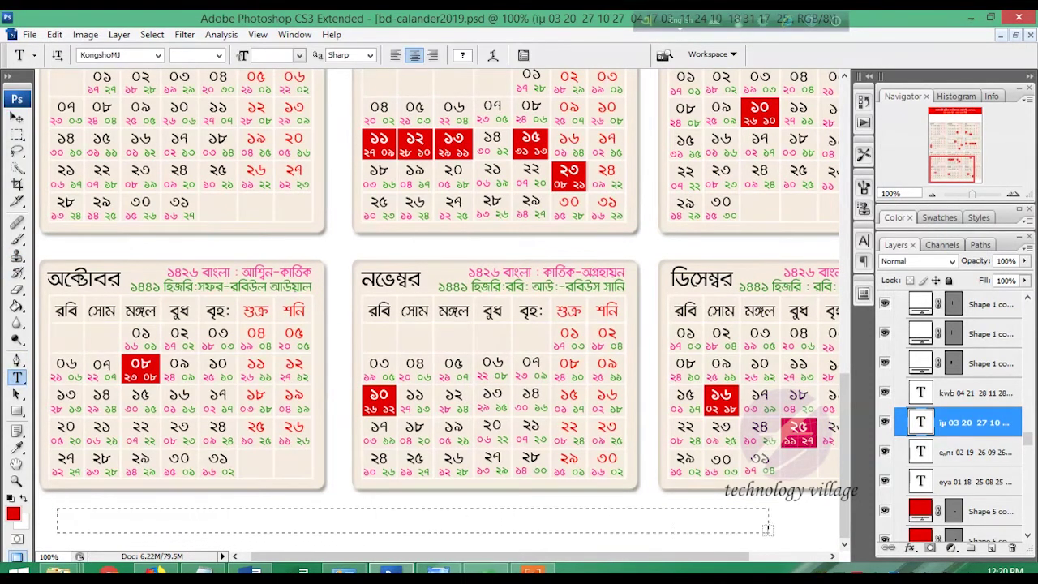
pyautogui.moveTo(679, 529); pyautogui.dragTo(820, 544)
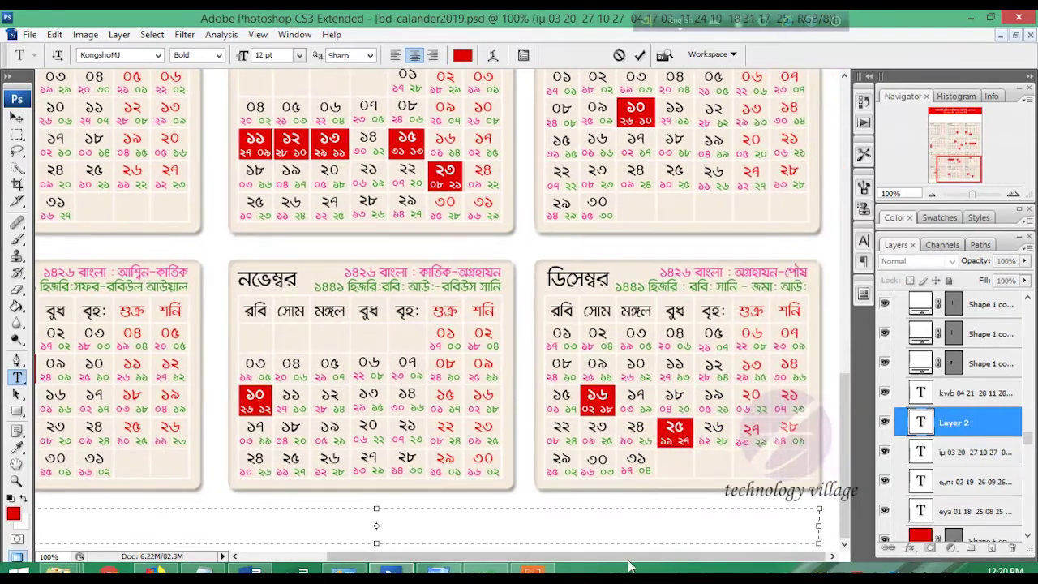
pyautogui.moveTo(630, 558); pyautogui.dragTo(546, 558)
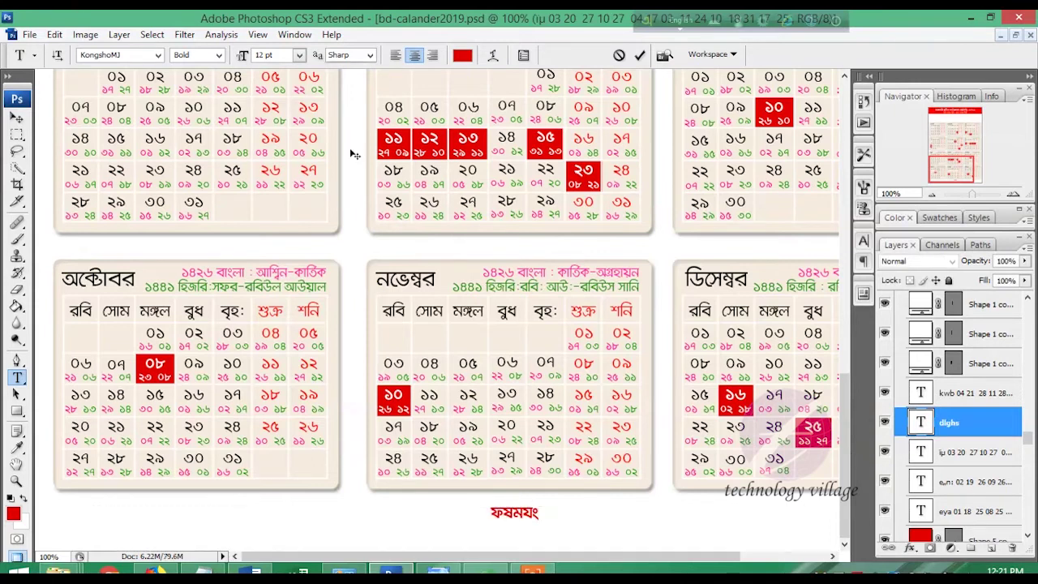
pyautogui.hotkey('ctrl', 'v')
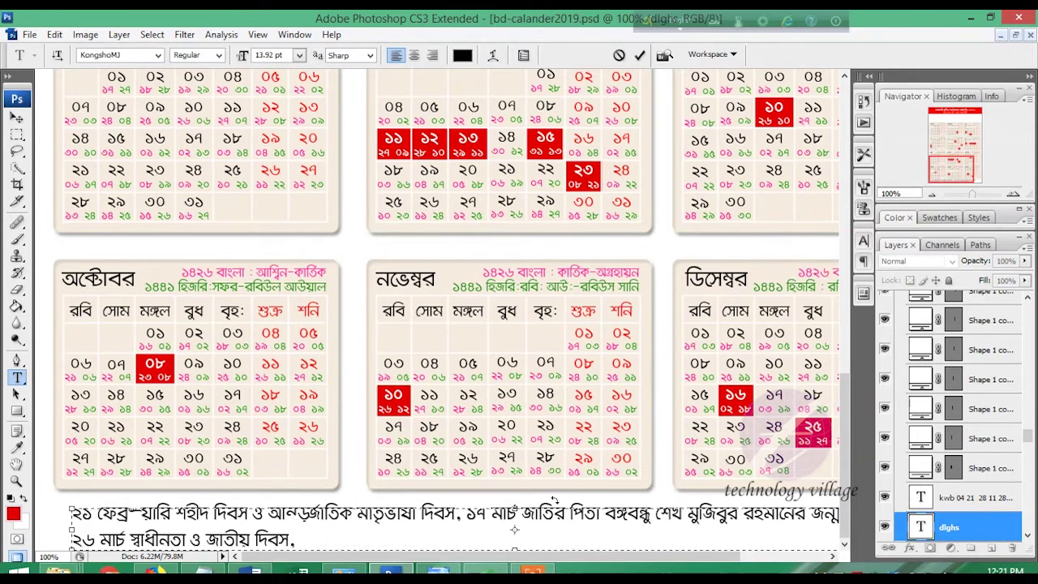
pyautogui.hotkey('ctrl', '-')
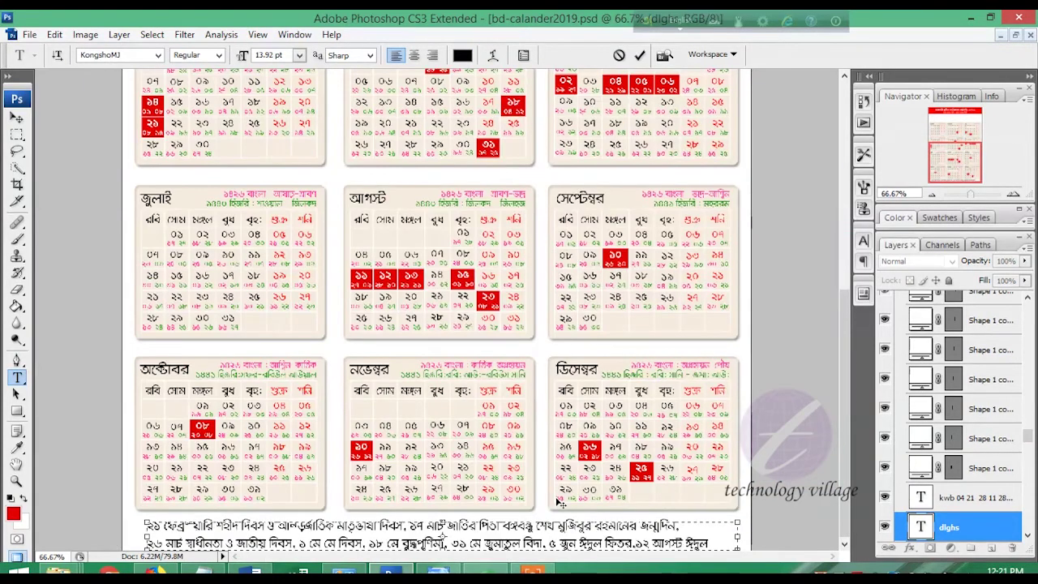
pyautogui.hotkey('ctrl', 'Return')
# Select the December through January month groups, collapsing October, then return to the holiday text.
pyautogui.press('v')
pyautogui.rightClick(610, 400)
pyautogui.click(641, 133)
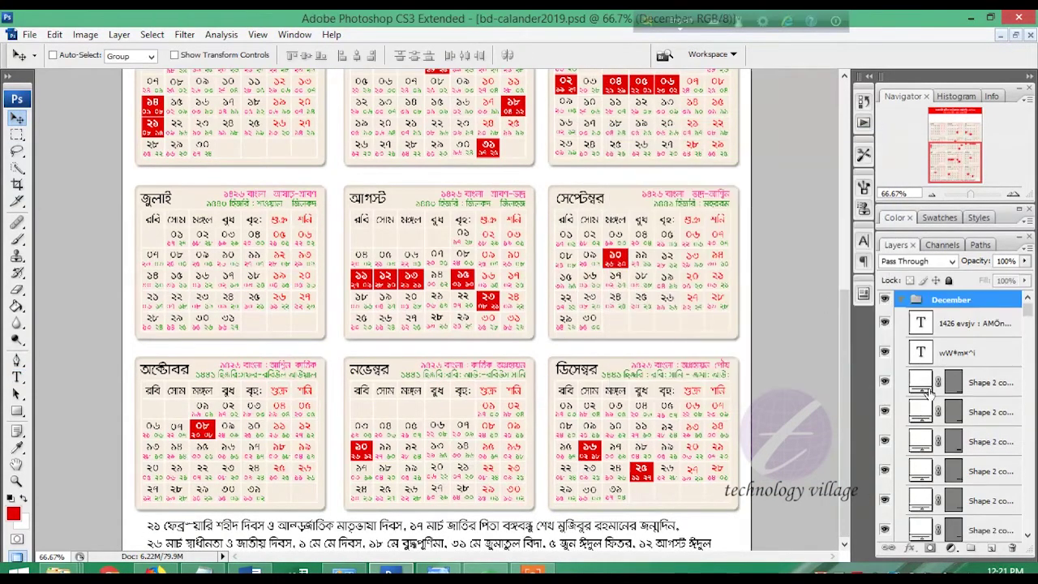
pyautogui.click(901, 333)
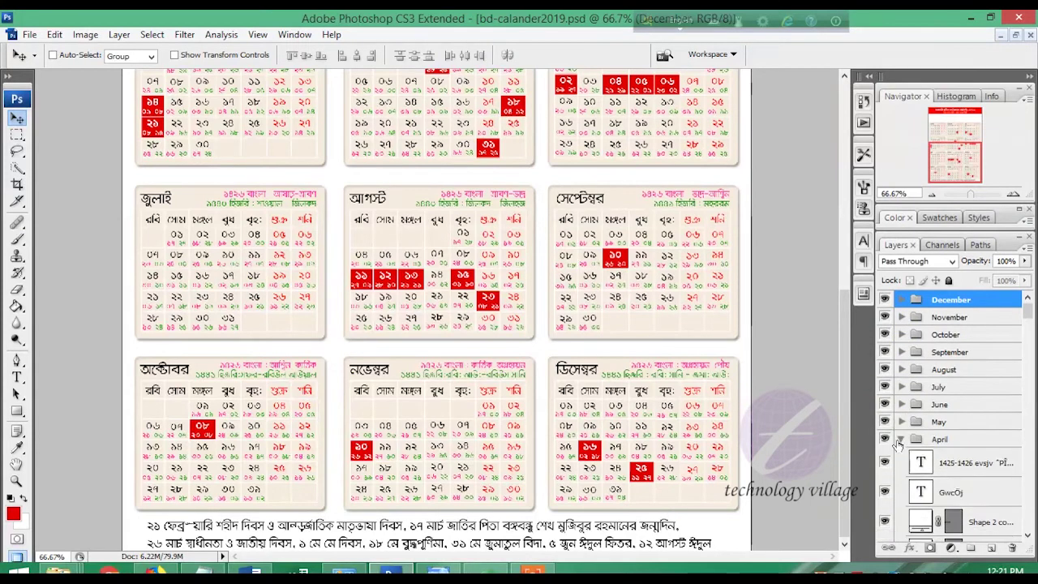
pyautogui.keyDown('shift'); pyautogui.click(946, 492); pyautogui.keyUp('shift')
pyautogui.scroll(5, 755, 300)
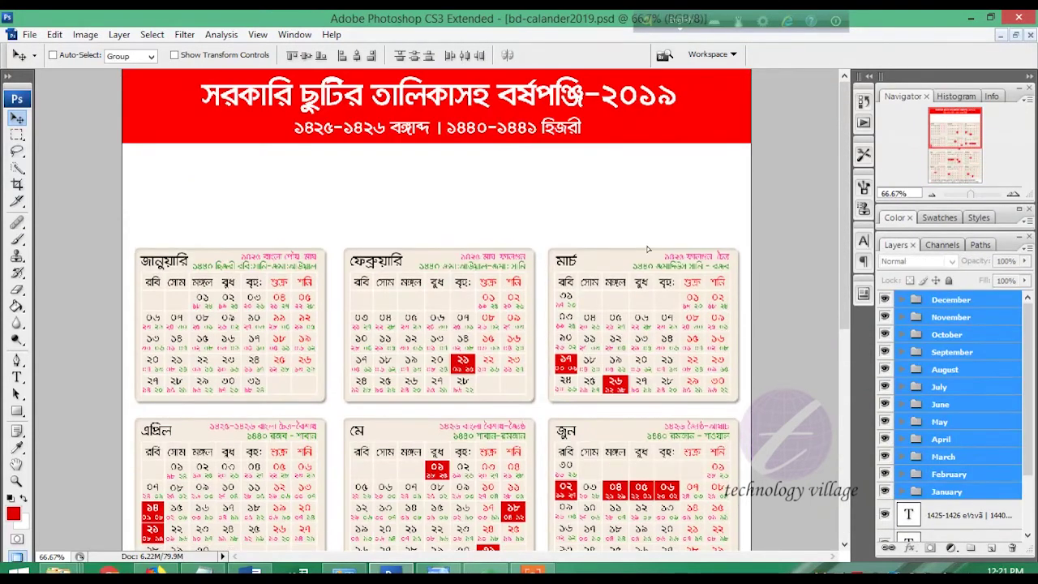
pyautogui.scroll(-1, 648, 249)
pyautogui.scroll(-2, 845, 275)
pyautogui.scroll(-5, 845, 275)
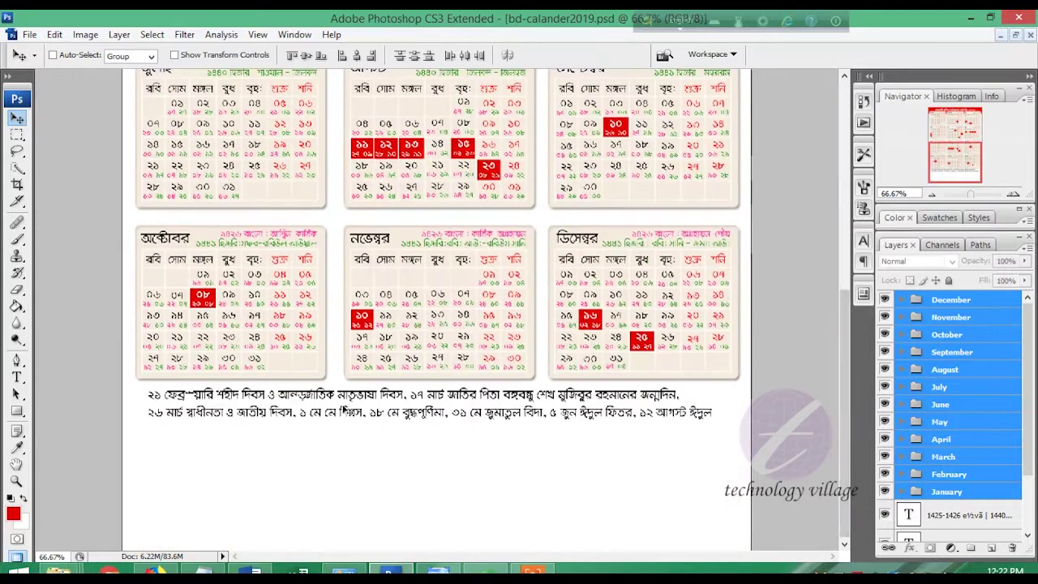
pyautogui.press('t')
pyautogui.click(442, 409)
# Enlarge the text box, join the lines, and add the সাধারণ ছুটি : heading and শ্রমিক দিবস.
pyautogui.moveTo(442, 419); pyautogui.dragTo(442, 508)
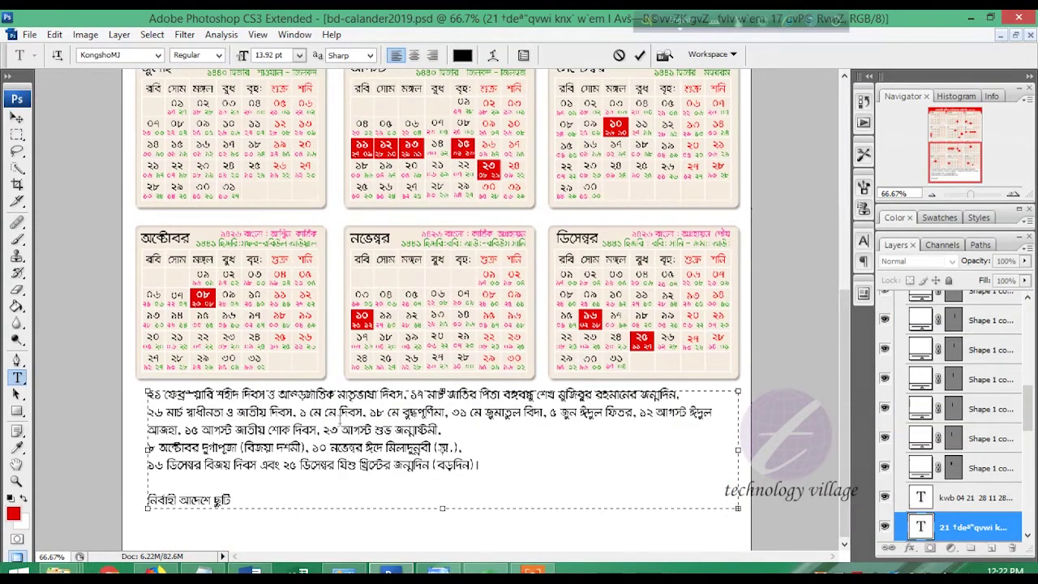
pyautogui.press('Delete')
pyautogui.press('Delete')
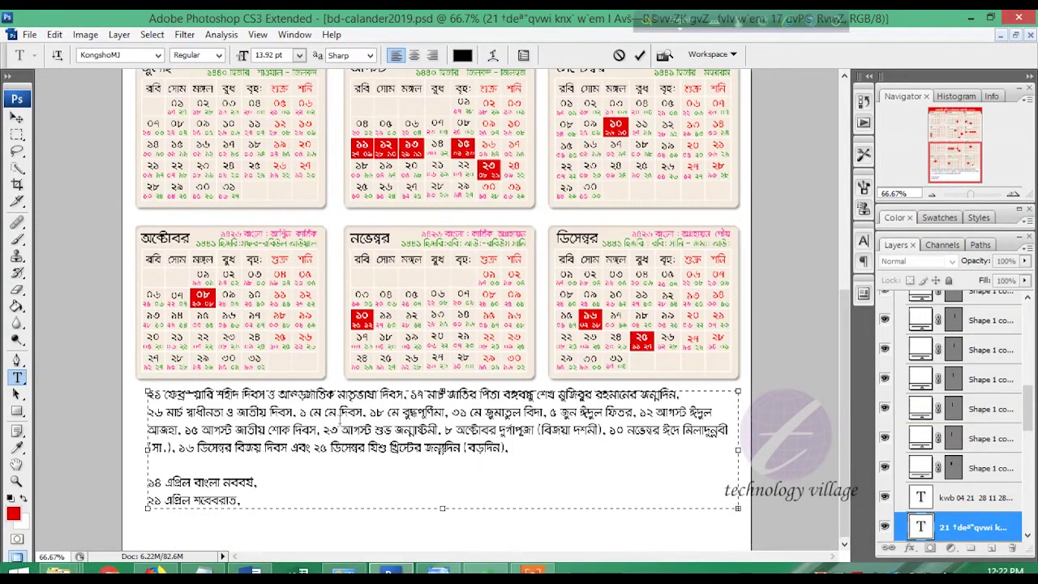
pyautogui.press('Delete')
pyautogui.press('Delete')
pyautogui.hotkey('ctrl', '+')
pyautogui.press('Tab')
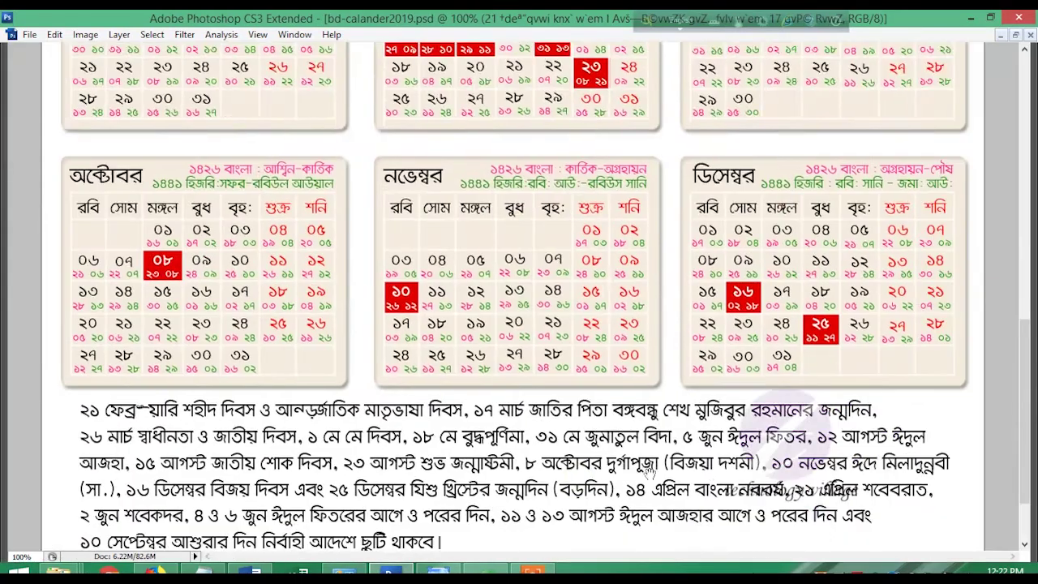
pyautogui.write('সাধারণ ছুটি :')
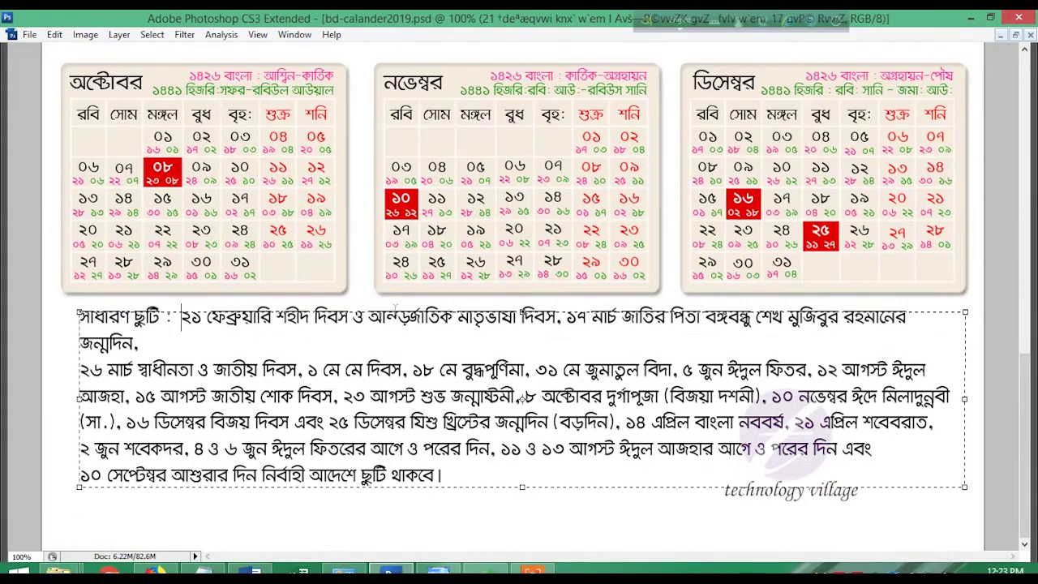
pyautogui.hotkey('ctrl', 'v')
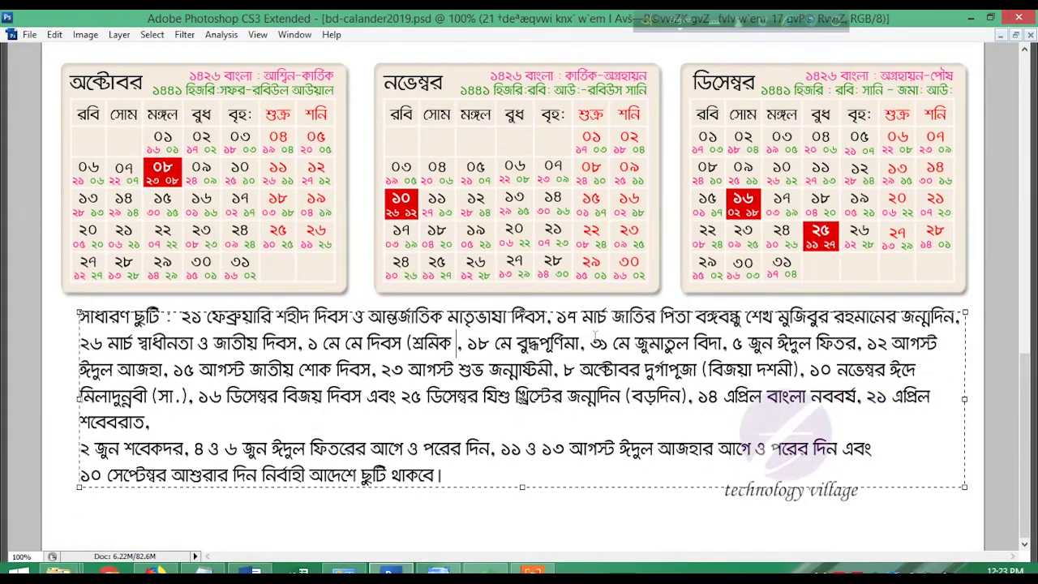
# Move 4 June into the Eid ul-Fitr dates and extend Eid ul-Adha to 11–13 August.
pyautogui.moveTo(193, 449); pyautogui.dragTo(263, 448)
pyautogui.hotkey('ctrl', 'x')
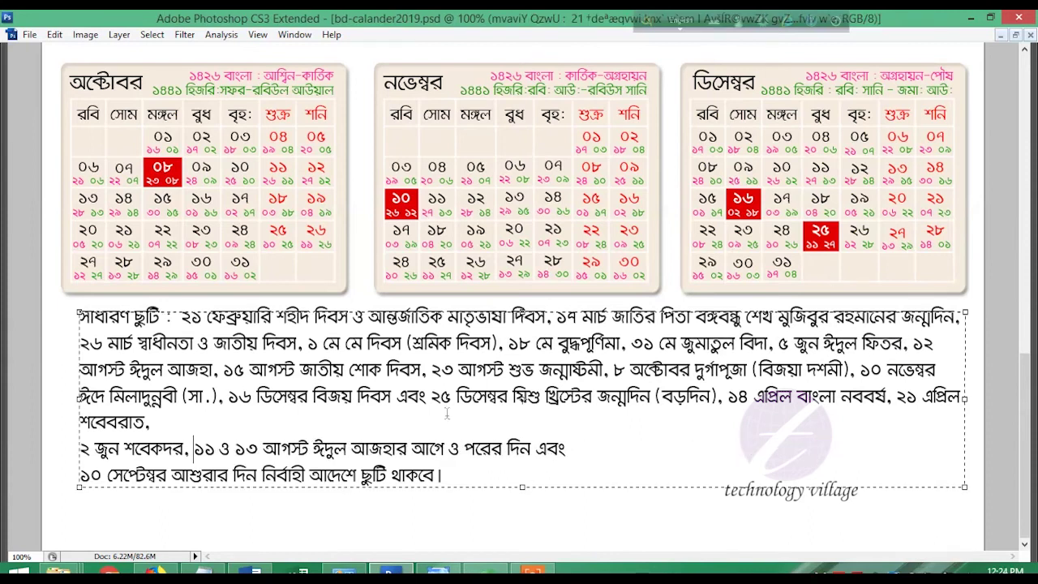
pyautogui.click(822, 345)
pyautogui.hotkey('ctrl', 'v')
pyautogui.press('BackSpace')
pyautogui.write('১১,')
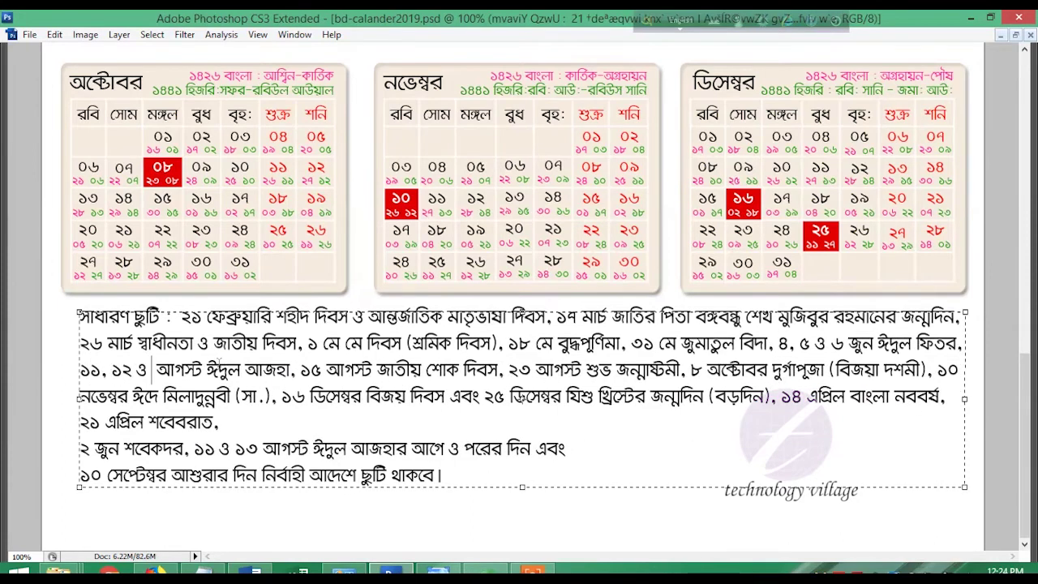
pyautogui.press('Right')
pyautogui.press('Right')
pyautogui.press('Right')
pyautogui.write('ও ১৩')
# Move the Bangla New Year entry after 26 March and add '২১ এপ্রিল শবেবরাত,'.
pyautogui.moveTo(808, 398); pyautogui.dragTo(132, 422)
pyautogui.hotkey('ctrl', 'x')
pyautogui.click(305, 343)
pyautogui.hotkey('ctrl', 'v')
pyautogui.write('২১ এপ্রিল শবেবরাত,')
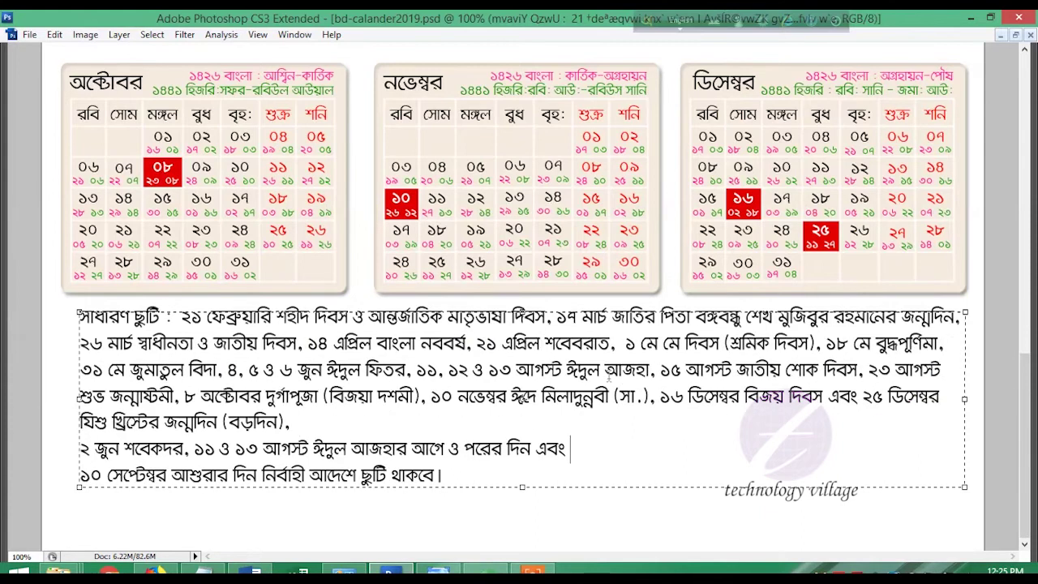
# Reposition the 2 June Shab-e-Qadr and 10 September Ashura entries into date order.
pyautogui.moveTo(80, 448); pyautogui.dragTo(185, 449)
pyautogui.hotkey('ctrl', 'x')
pyautogui.click(176, 370)
pyautogui.hotkey('ctrl', 'v')
pyautogui.moveTo(568, 449); pyautogui.dragTo(276, 498)
pyautogui.hotkey('ctrl', 'x')
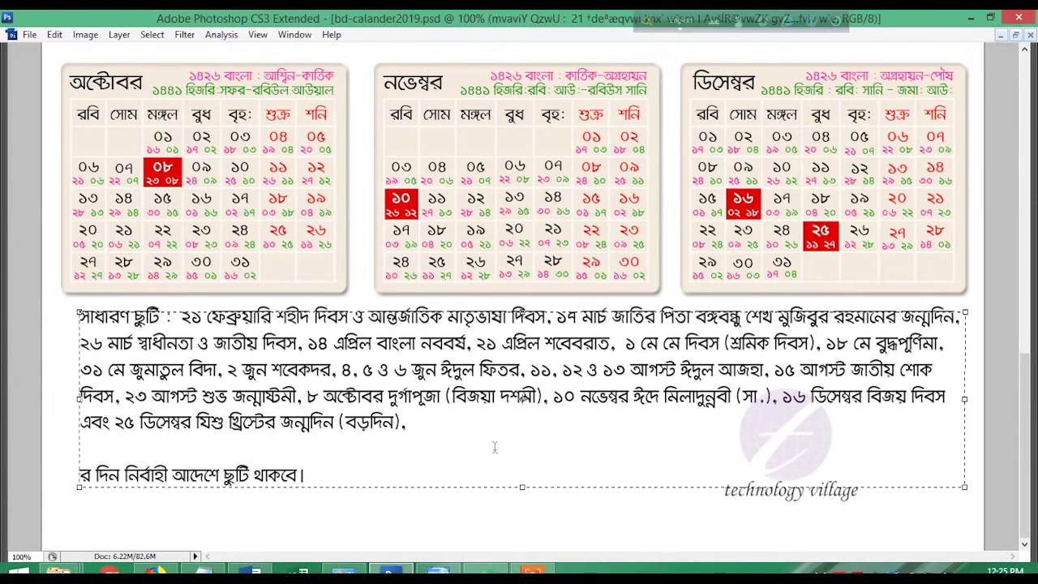
pyautogui.click(312, 397)
pyautogui.hotkey('ctrl', 'v')
pyautogui.write(',')
pyautogui.moveTo(299, 343); pyautogui.dragTo(79, 343)
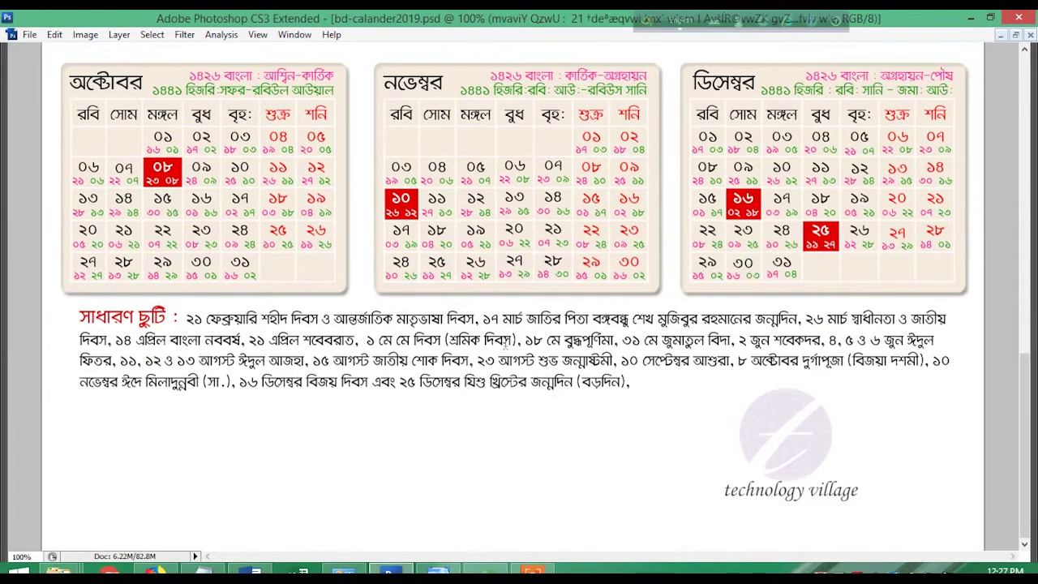
# Move the holiday paragraph about 80 px lower and zoom out to the whole page.
pyautogui.click(505, 347)
pyautogui.hotkey('ctrl', 'a')
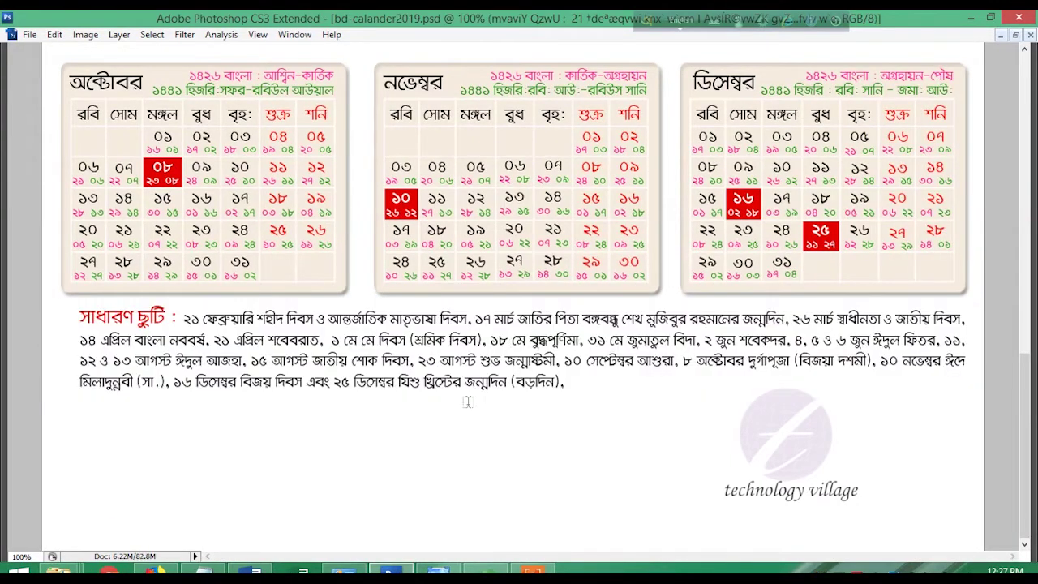
pyautogui.moveTo(457, 371)
pyautogui.mouseDown()
pyautogui.moveTo(458, 435)
pyautogui.moveTo(440, 505)
pyautogui.mouseUp()
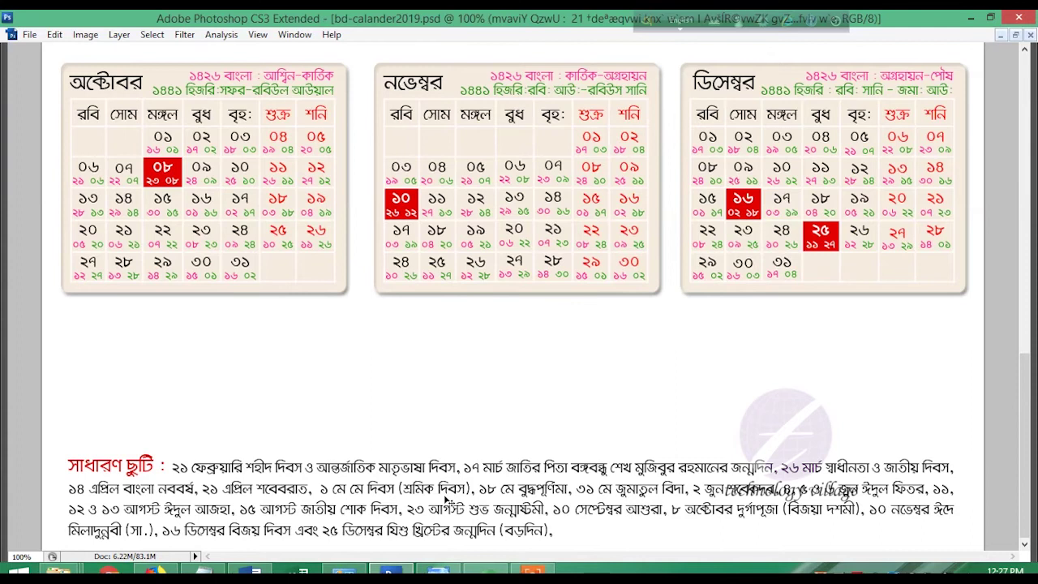
pyautogui.hotkey('ctrl', '-')
pyautogui.hotkey('ctrl', '-')
pyautogui.scroll(3, 543, 311)
pyautogui.scroll(2, 544, 311)
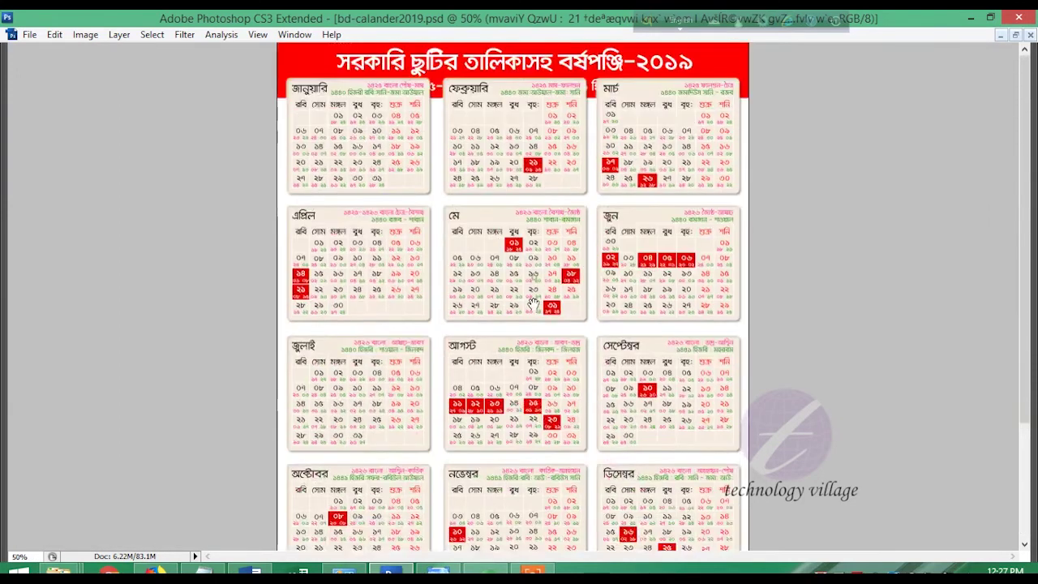
# Show the rulers and try a transform on the red header banner, then cancel it.
pyautogui.press('Tab')
pyautogui.moveTo(1027, 423); pyautogui.dragTo(1027, 503)
pyautogui.click(957, 497)
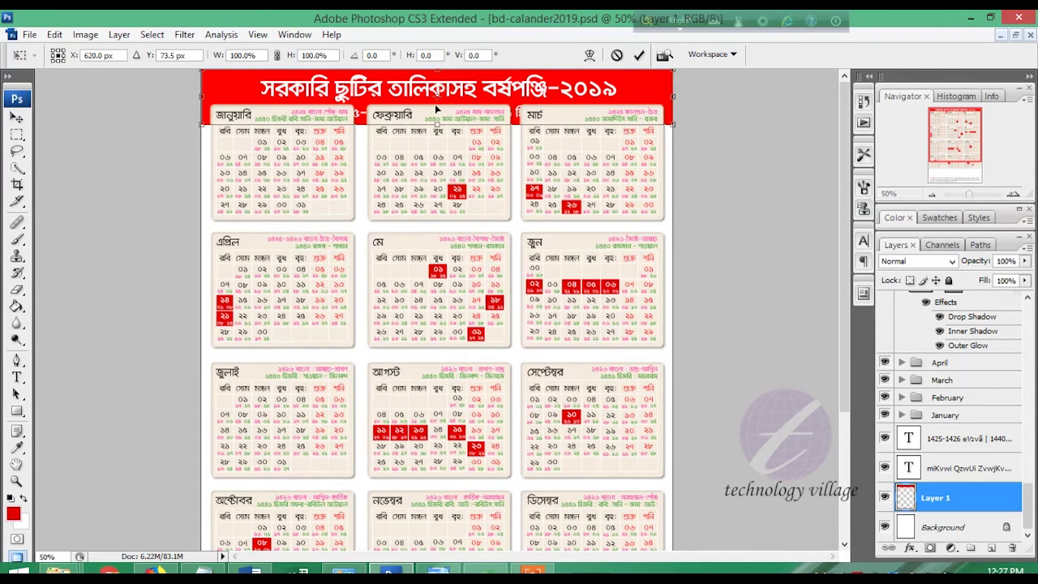
pyautogui.hotkey('ctrl', 'r')
pyautogui.hotkey('ctrl', 't')
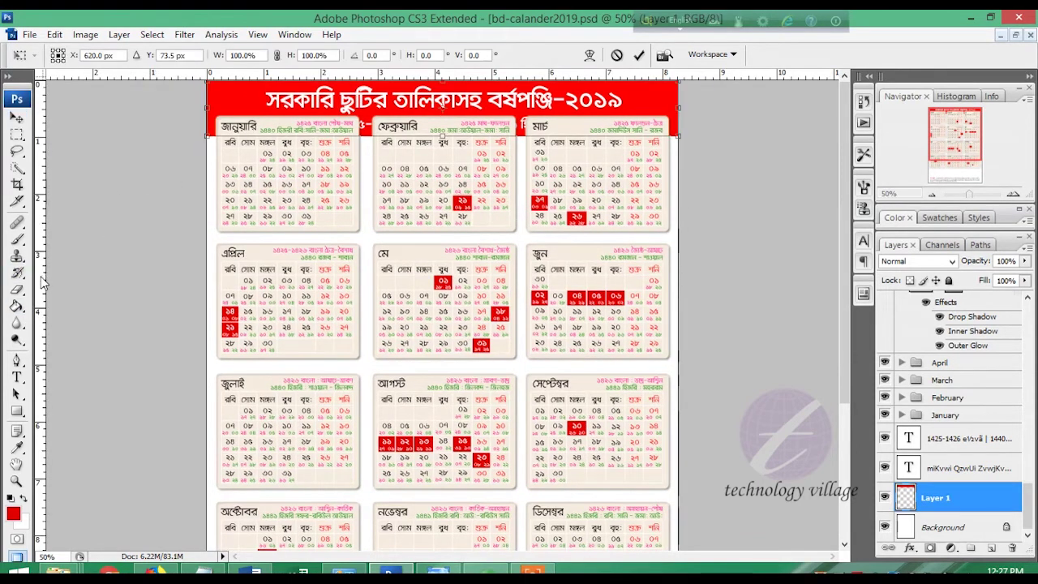
pyautogui.press('Return')
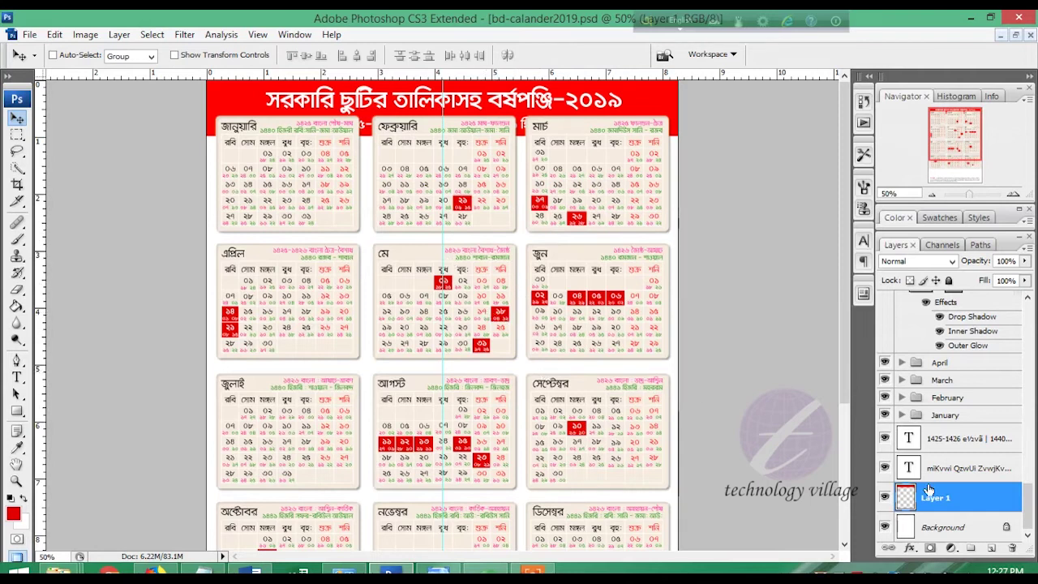
# Nudge the February calendar left and add guides at its left and right edges.
pyautogui.scroll(1, 933, 486)
pyautogui.click(941, 450)
pyautogui.click(945, 433)
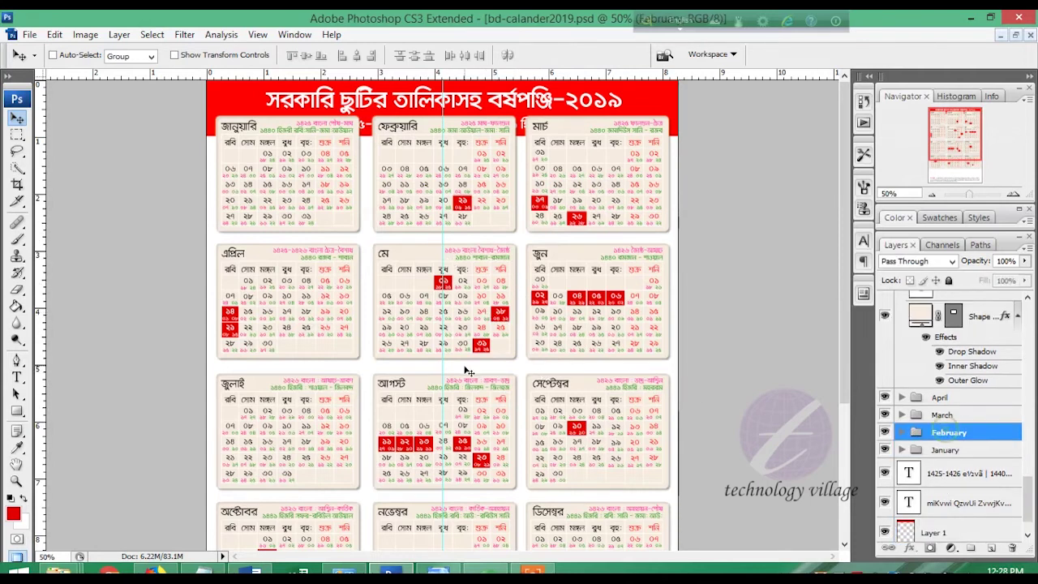
pyautogui.hotkey('ctrl', 't')
pyautogui.hotkey('ctrl', '+')
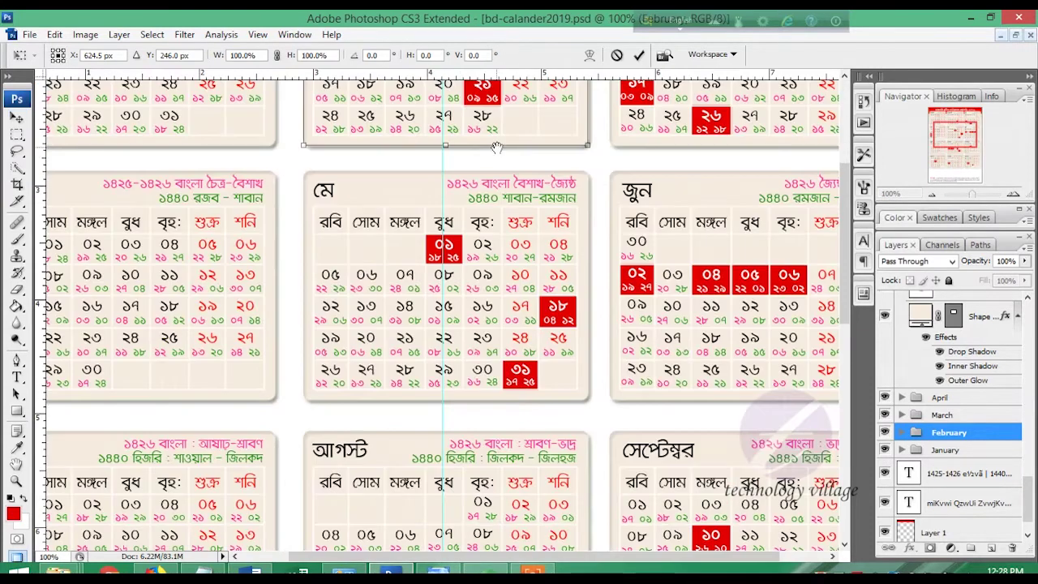
pyautogui.press('Left')
pyautogui.press('Left')
pyautogui.press('Left')
pyautogui.press('Left')
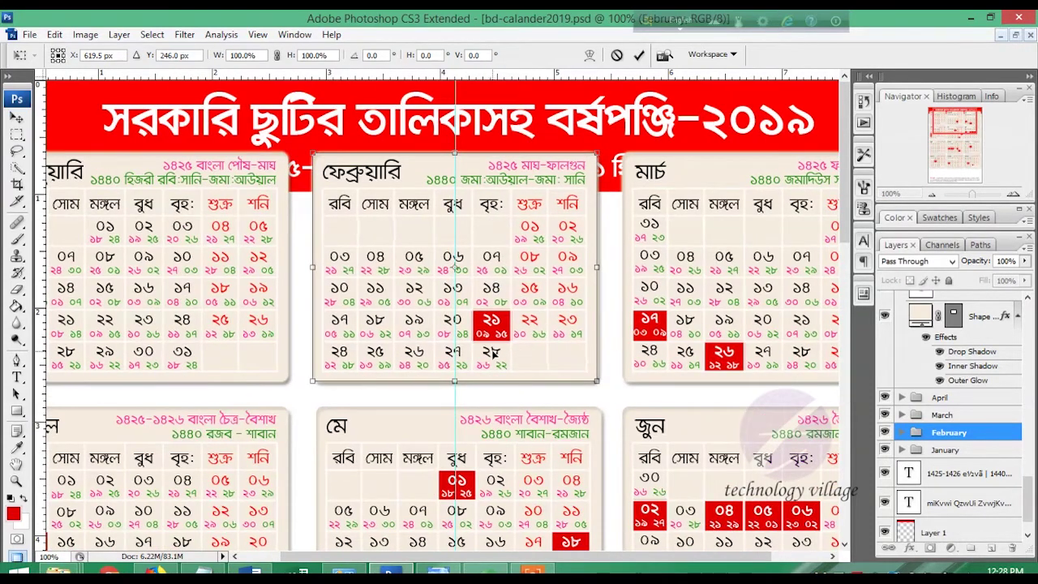
pyautogui.press('Return')
pyautogui.moveTo(45, 366); pyautogui.dragTo(315, 384)
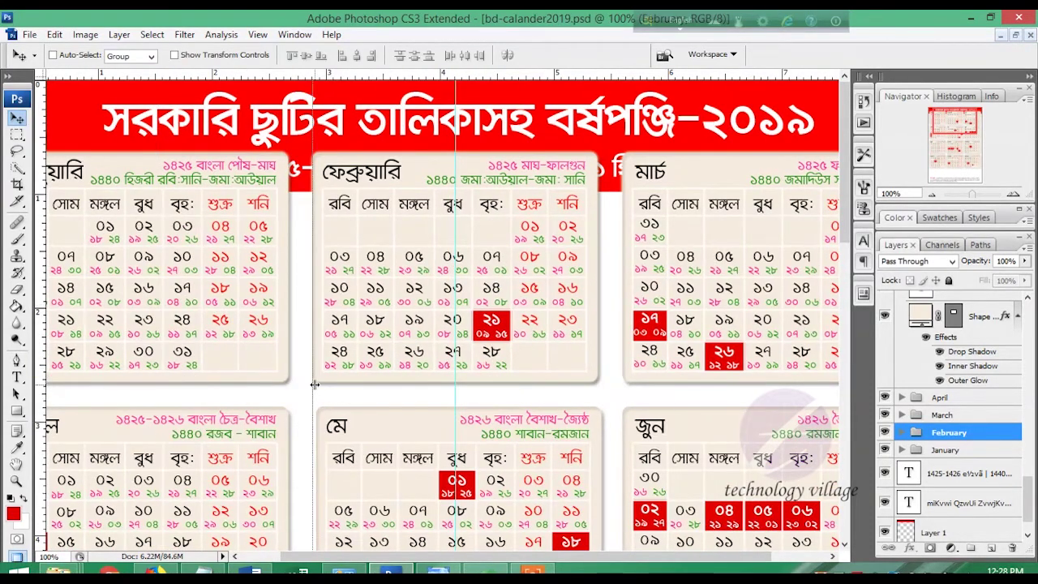
pyautogui.moveTo(586, 403); pyautogui.dragTo(599, 398)
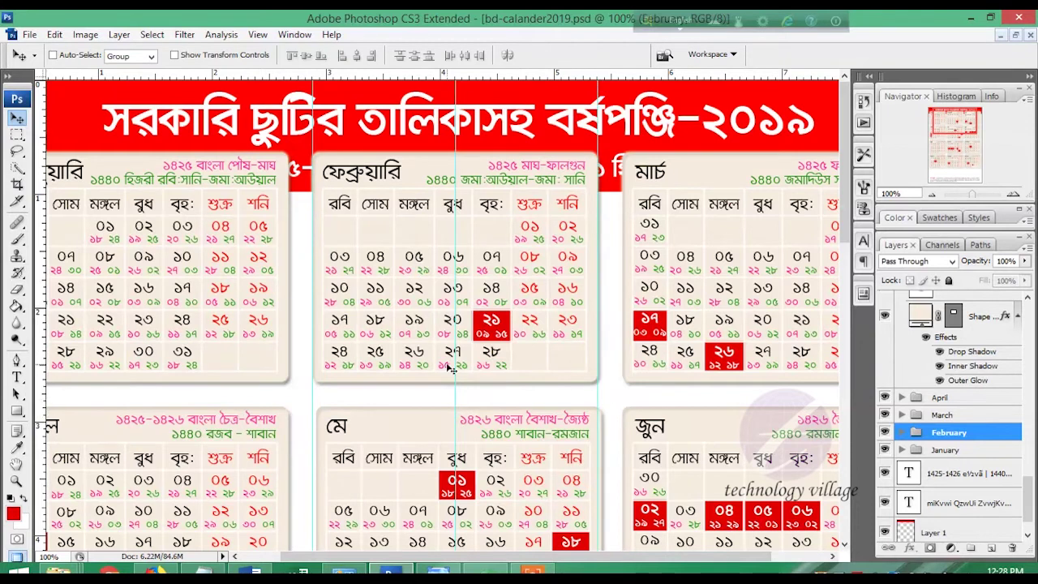
pyautogui.moveTo(648, 325); pyautogui.dragTo(593, 318)
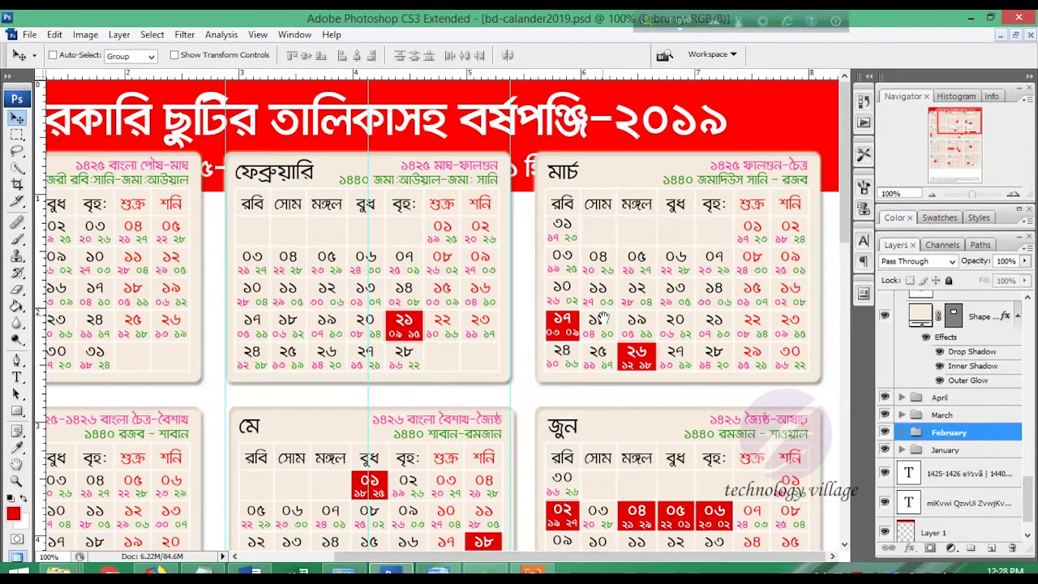
pyautogui.press('Tab')
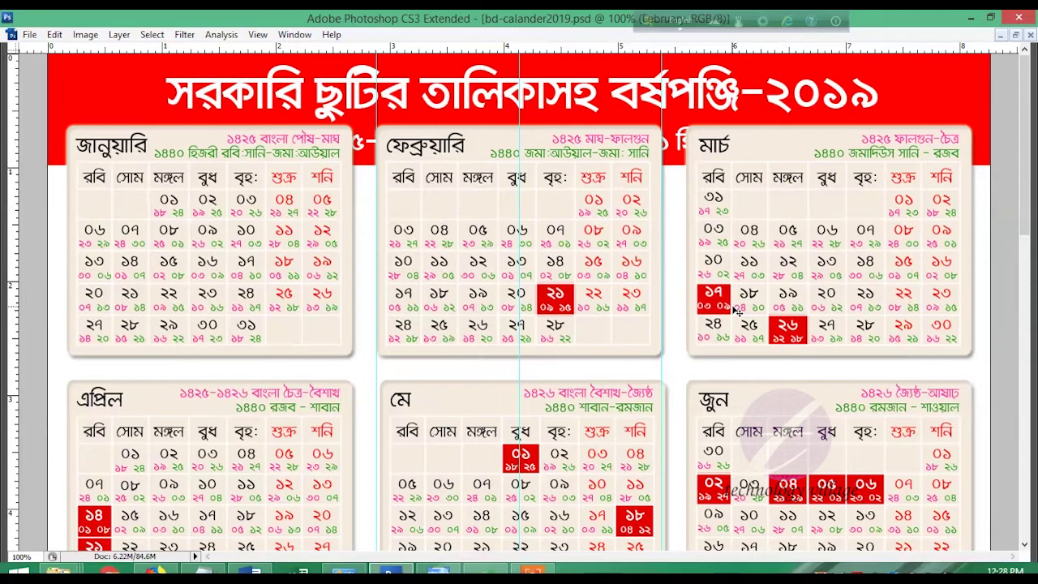
pyautogui.press('Tab')
# Nudge January right and March left, adding guides along their card edges.
pyautogui.click(943, 450)
pyautogui.press('Right')
pyautogui.press('Right')
pyautogui.press('Right')
pyautogui.press('Right')
pyautogui.moveTo(42, 315); pyautogui.dragTo(353, 361)
pyautogui.moveTo(42, 345); pyautogui.dragTo(69, 350)
pyautogui.click(942, 415)
pyautogui.press('Left')
pyautogui.press('Left')
pyautogui.press('Left')
pyautogui.press('Left')
pyautogui.moveTo(43, 377); pyautogui.dragTo(680, 387)
# Align the second row: nudge April right, and May and June left.
pyautogui.scroll(-2, 345, 419)
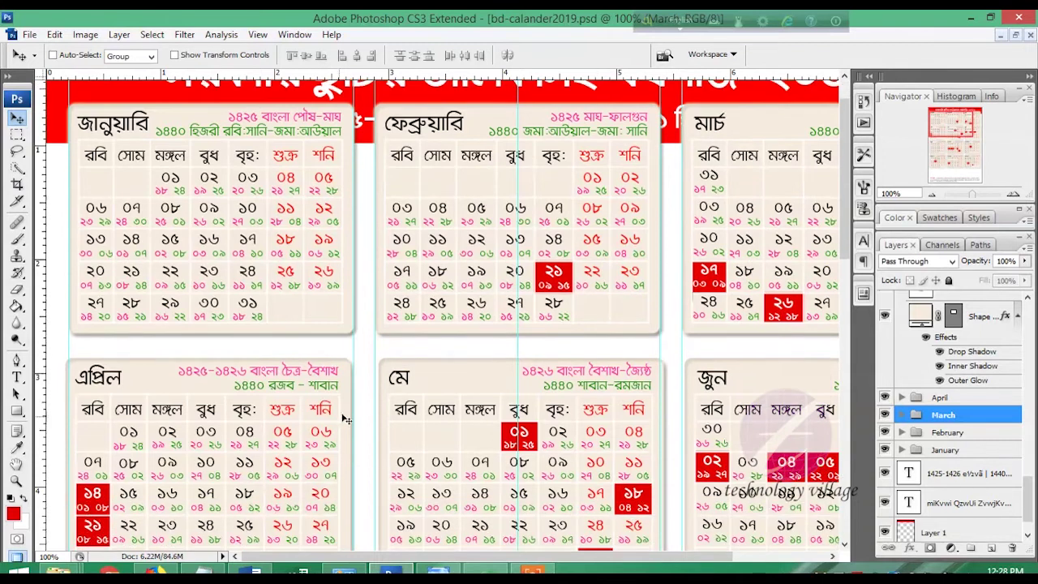
pyautogui.click(921, 399)
pyautogui.press('Right')
pyautogui.press('Right')
pyautogui.press('Right')
pyautogui.press('Right')
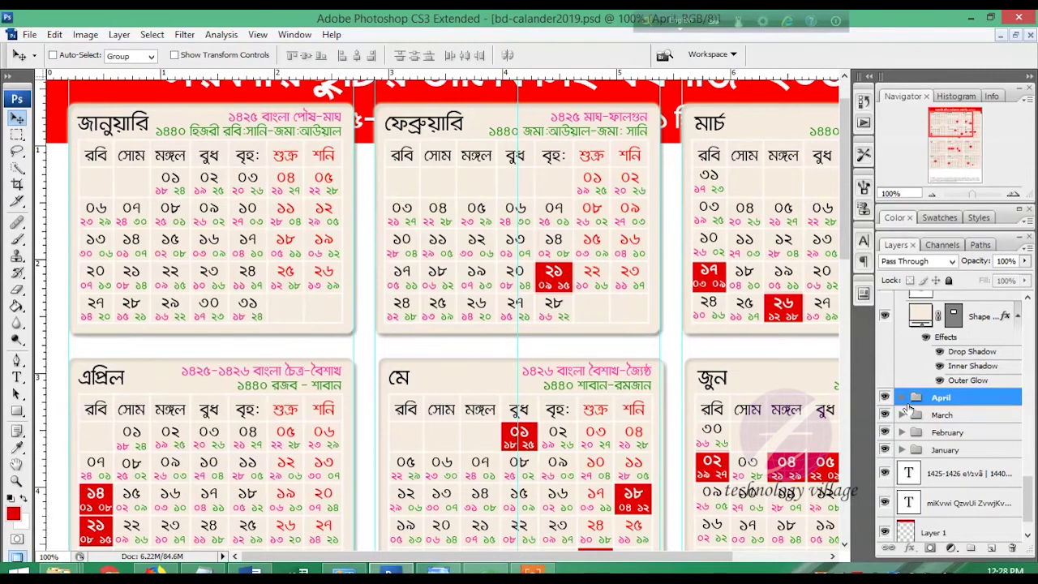
pyautogui.scroll(2, 961, 434)
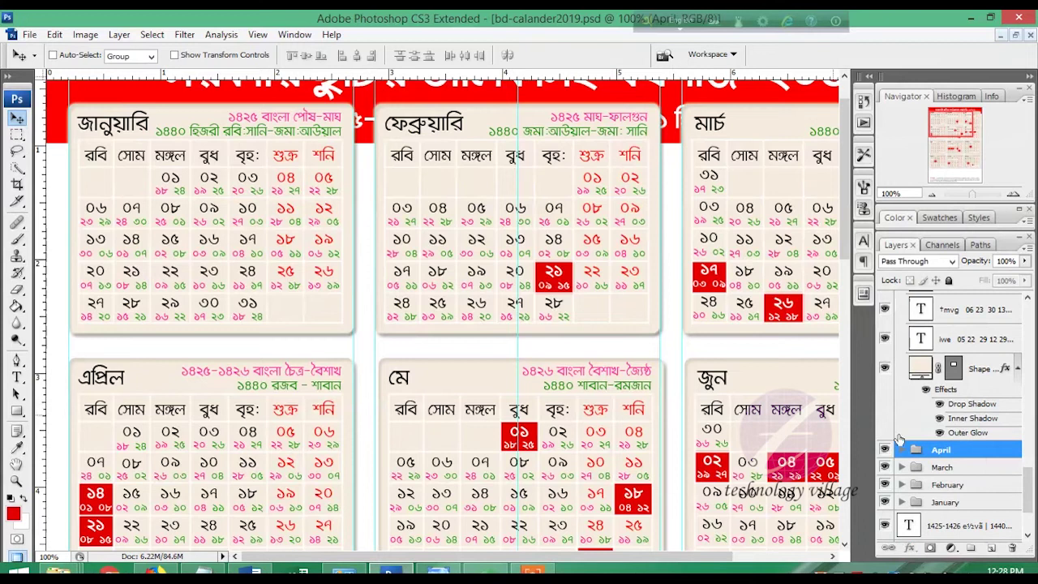
pyautogui.scroll(5, 962, 406)
pyautogui.click(901, 371)
pyautogui.click(939, 370)
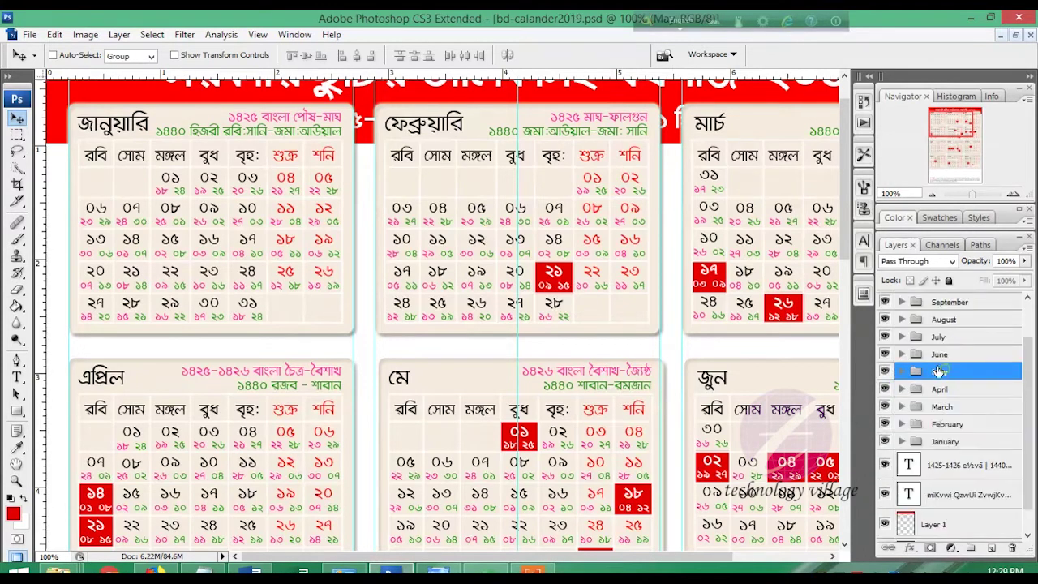
pyautogui.press('Left')
pyautogui.press('Left')
pyautogui.press('Left')
pyautogui.press('Left')
pyautogui.press('Left')
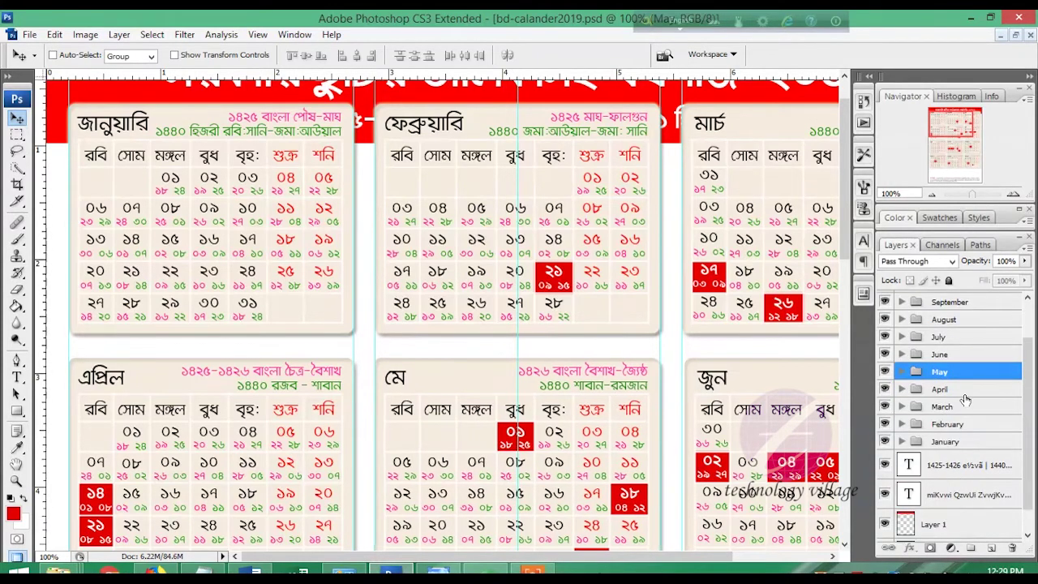
pyautogui.click(939, 354)
pyautogui.press('Left')
pyautogui.press('Left')
pyautogui.press('Left')
pyautogui.scroll(-8, 818, 412)
pyautogui.scroll(-1, 468, 345)
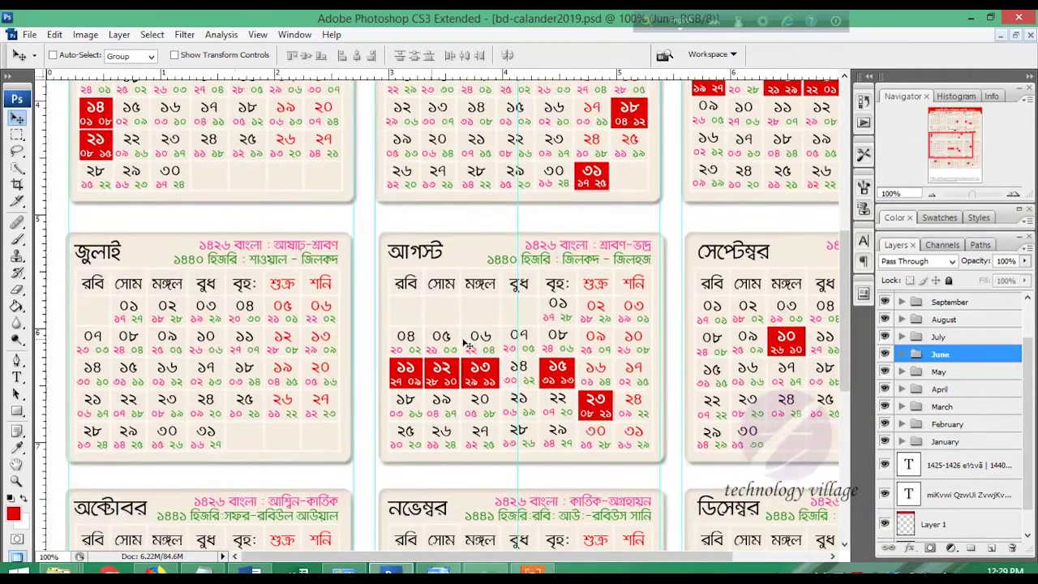
pyautogui.scroll(-1, 247, 367)
pyautogui.scroll(2, 985, 377)
# Nudge July and October right, and September, December, November and August left.
pyautogui.hotkey('alt', ']')
pyautogui.hotkey('alt', ']')
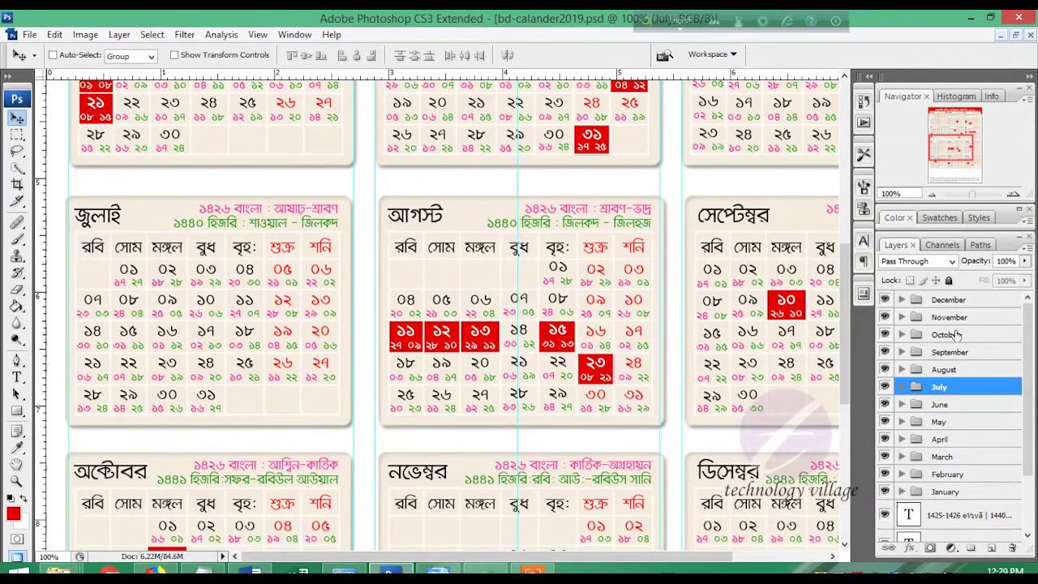
pyautogui.hotkey('alt', ']')
pyautogui.hotkey('alt', ']')
pyautogui.keyDown('ctrl'); pyautogui.click(941, 387); pyautogui.keyUp('ctrl')
pyautogui.press('Right')
pyautogui.press('Right')
pyautogui.press('Right')
pyautogui.click(946, 354)
pyautogui.keyDown('ctrl'); pyautogui.click(946, 300); pyautogui.keyUp('ctrl')
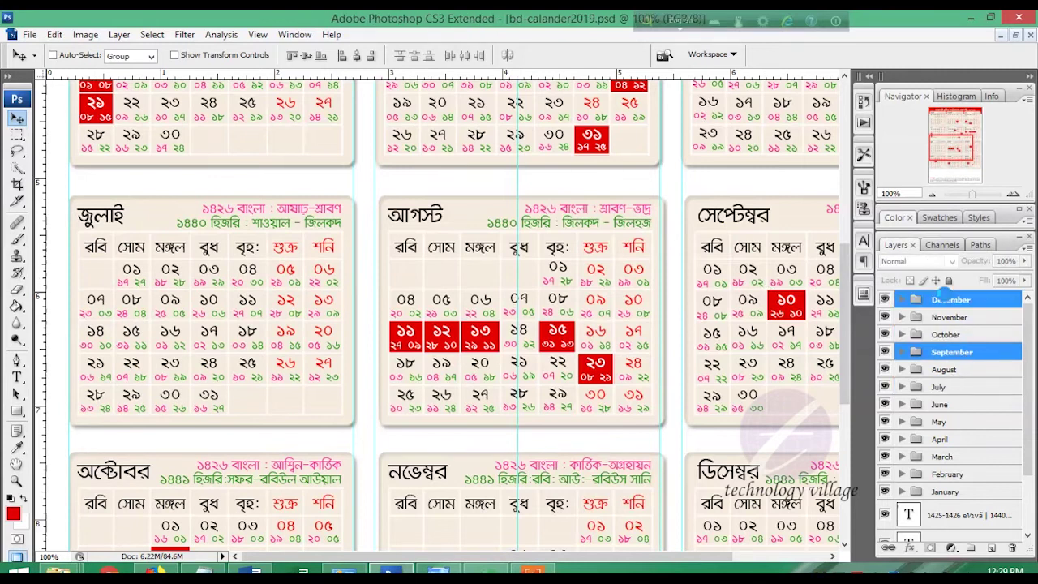
pyautogui.press('Left')
pyautogui.press('Left')
pyautogui.press('Left')
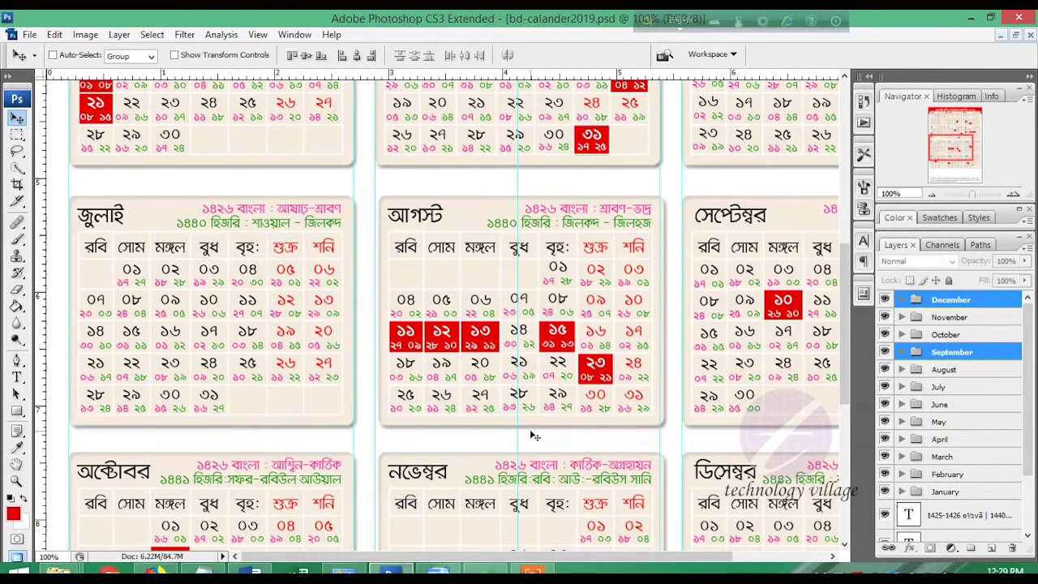
pyautogui.scroll(-2, 536, 437)
pyautogui.click(949, 317)
pyautogui.keyDown('ctrl'); pyautogui.click(944, 369); pyautogui.keyUp('ctrl')
pyautogui.press('Left')
pyautogui.press('Left')
pyautogui.press('Left')
pyautogui.press('Left')
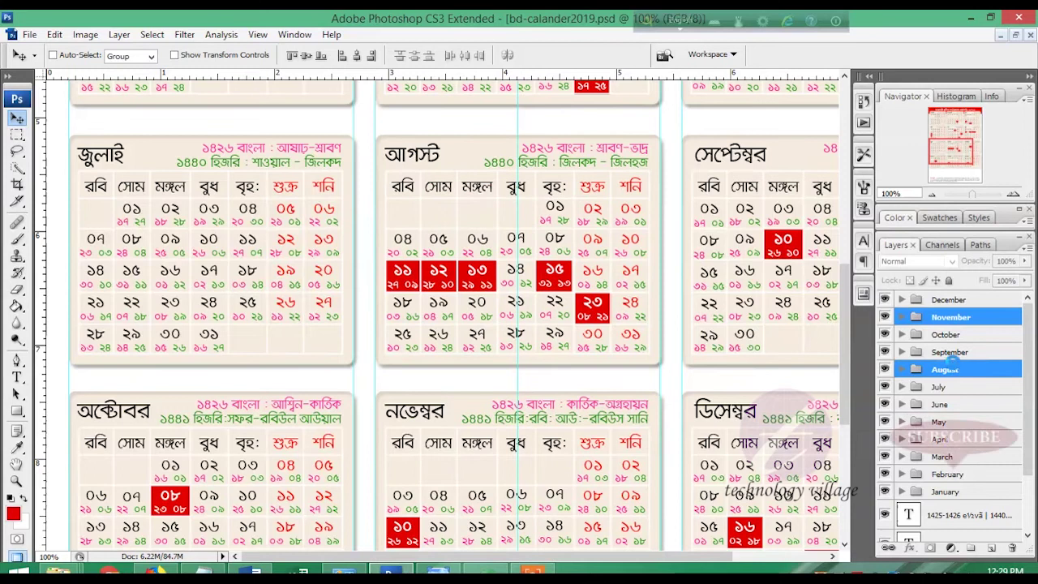
pyautogui.scroll(-6, 487, 292)
pyautogui.scroll(-4, 486, 292)
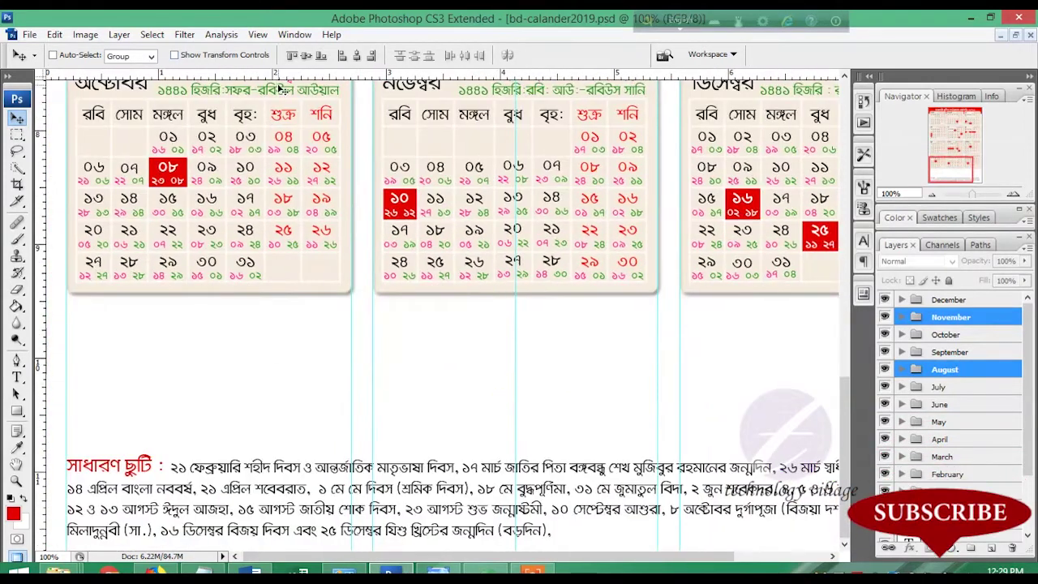
pyautogui.scroll(2, 344, 370)
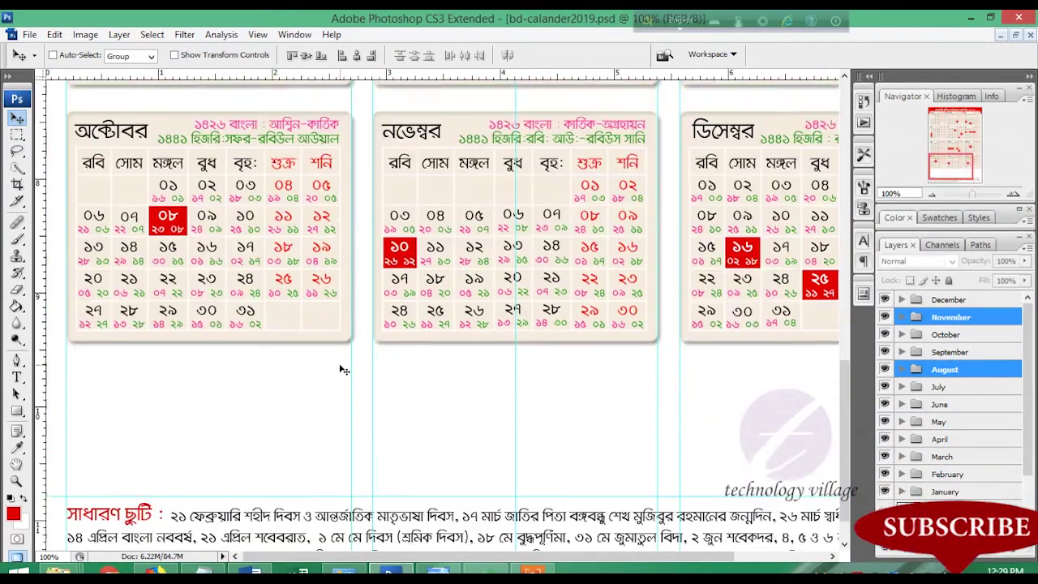
# Move the October–December cards down about 200 px and add a horizontal guide above them.
pyautogui.click(949, 300)
pyautogui.keyDown('shift'); pyautogui.click(946, 335); pyautogui.keyUp('shift')
pyautogui.moveTo(466, 281)
pyautogui.mouseDown()
pyautogui.moveTo(469, 442)
pyautogui.moveTo(470, 431)
pyautogui.mouseUp()
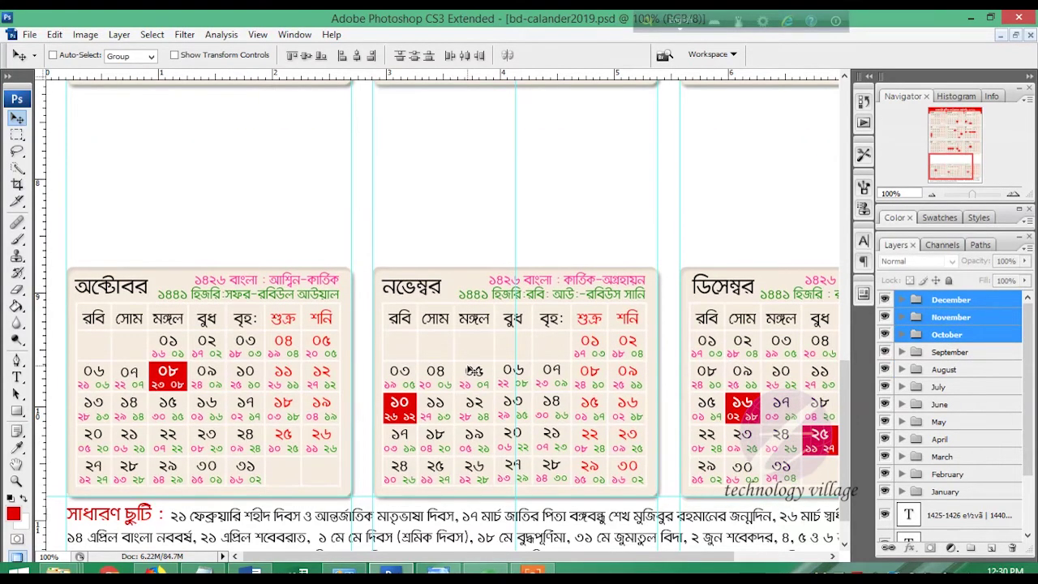
pyautogui.moveTo(389, 78); pyautogui.dragTo(374, 252)
# Shift the upper rows down, including April–June and January–March, then zoom out.
pyautogui.scroll(3, 452, 220)
pyautogui.moveTo(445, 212); pyautogui.dragTo(444, 362)
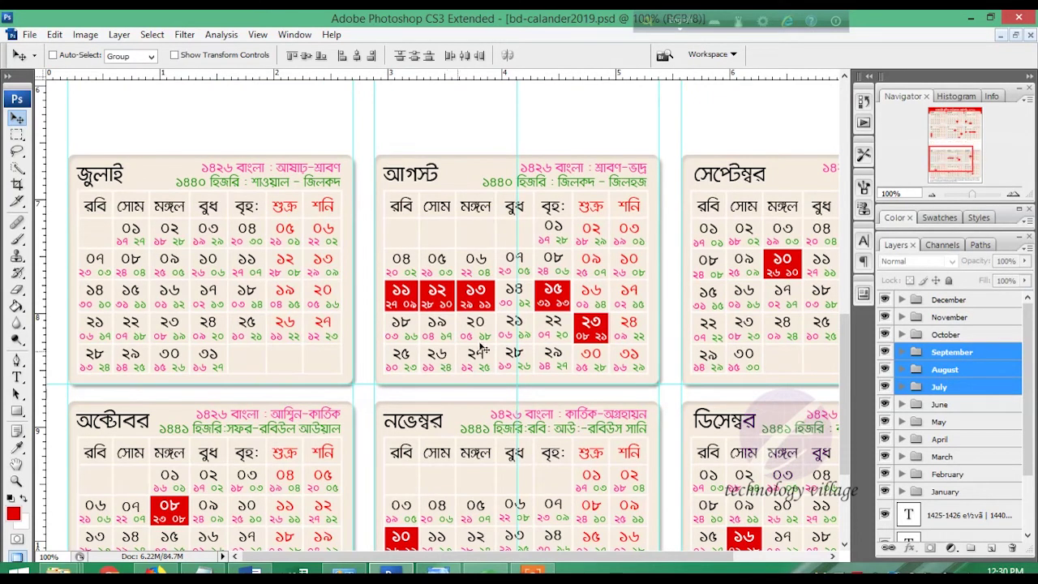
pyautogui.moveTo(524, 77); pyautogui.dragTo(524, 133)
pyautogui.scroll(5, 535, 244)
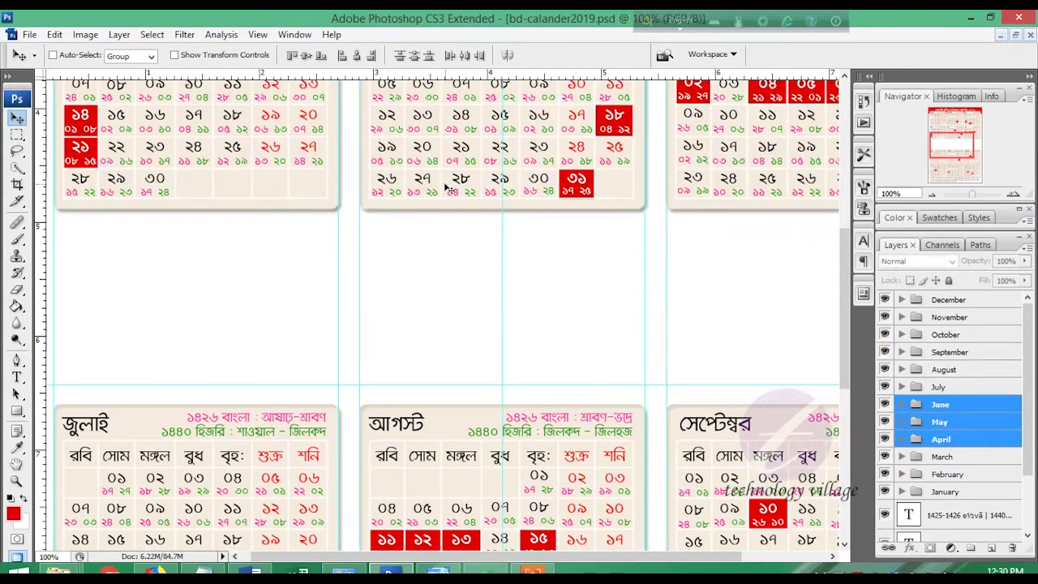
pyautogui.moveTo(516, 213); pyautogui.dragTo(516, 388)
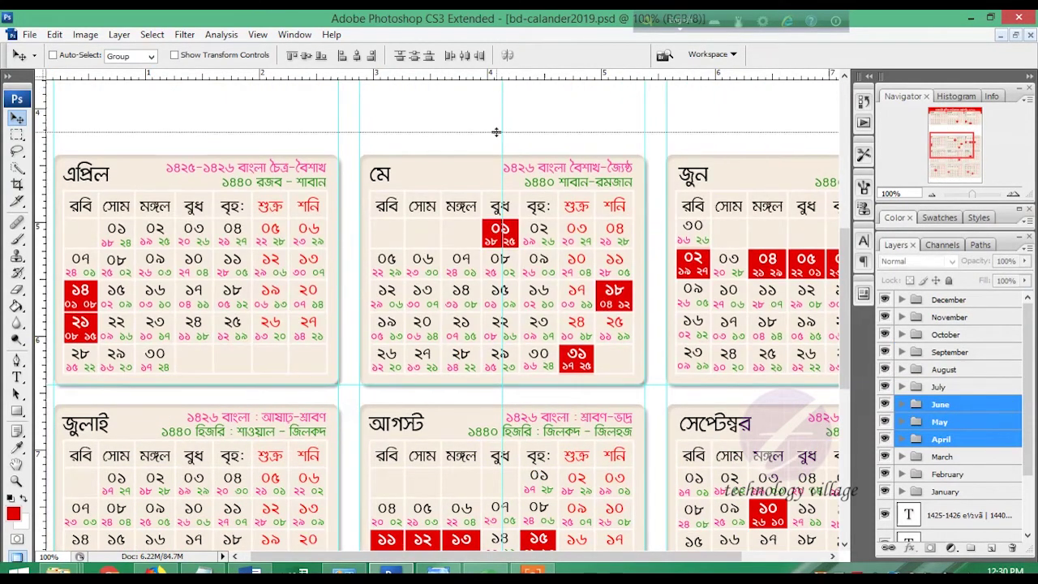
pyautogui.scroll(5, 496, 131)
pyautogui.click(943, 457)
pyautogui.keyDown('shift'); pyautogui.click(945, 491); pyautogui.keyUp('shift')
pyautogui.hotkey('shift', 'Down')
pyautogui.hotkey('shift', 'Down')
pyautogui.hotkey('shift', 'Down')
pyautogui.hotkey('shift', 'Down')
pyautogui.hotkey('shift', 'Down')
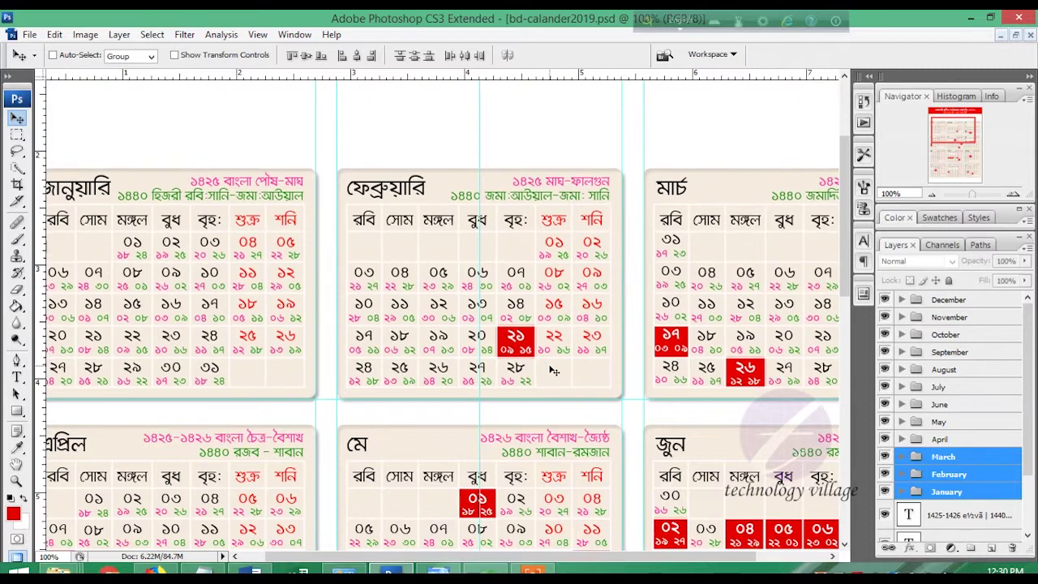
pyautogui.hotkey('ctrl', '-')
pyautogui.hotkey('ctrl', '-')
# Replace the old red title banner with a new red rounded-rectangle banner across the top.
pyautogui.rightClick(639, 120)
pyautogui.click(673, 327)
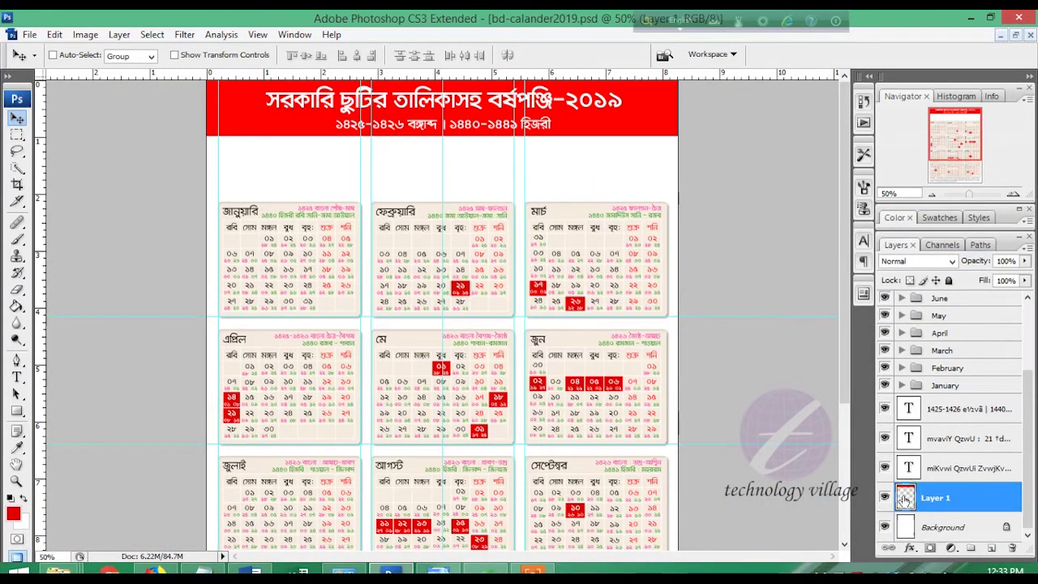
pyautogui.moveTo(905, 498); pyautogui.dragTo(1012, 548)
pyautogui.click(17, 411)
pyautogui.click(90, 424)
pyautogui.moveTo(227, 88); pyautogui.dragTo(664, 148)
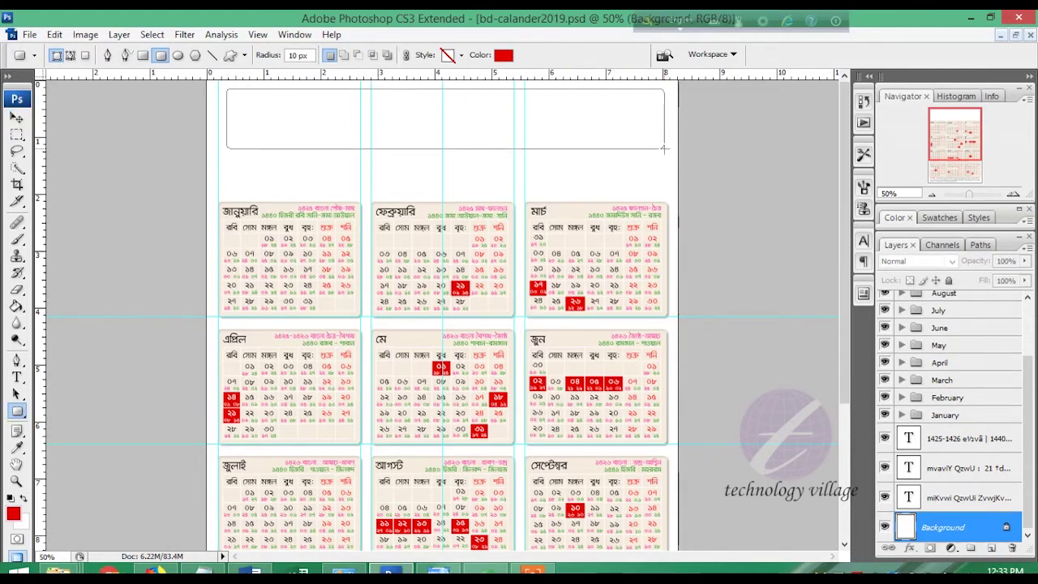
pyautogui.press('v')
pyautogui.press('Up')
pyautogui.press('Up')
pyautogui.press('Up')
pyautogui.press('Up')
pyautogui.press('Up')
pyautogui.press('Up')
pyautogui.press('Down')
pyautogui.press('Down')
pyautogui.press('Down')
pyautogui.press('Down')
pyautogui.press('Down')
pyautogui.press('Down')
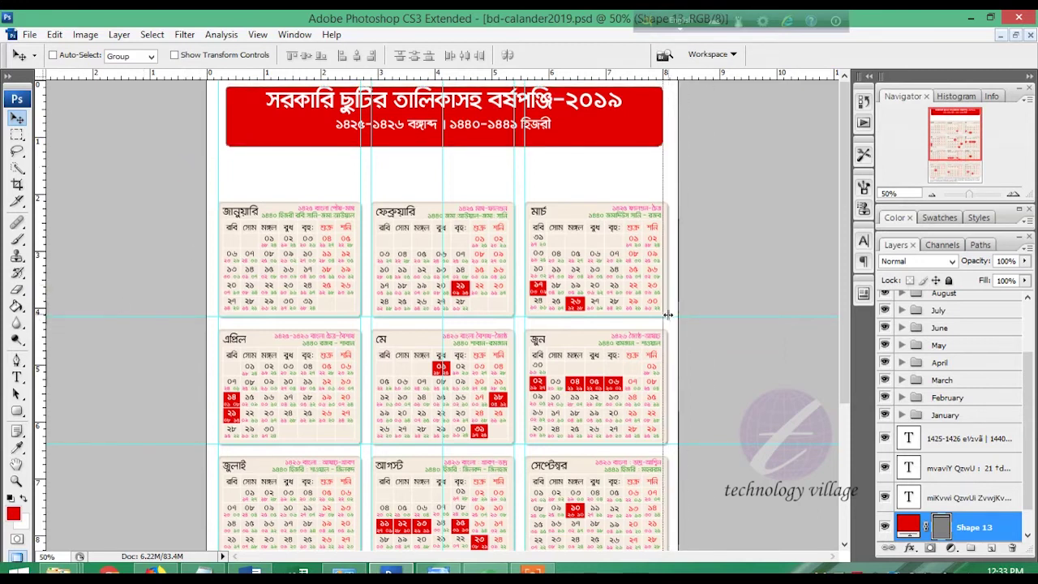
# Add a guide at the cards' right edge, then widen the red banner leftward and lower it slightly.
pyautogui.moveTo(693, 316); pyautogui.dragTo(669, 314)
pyautogui.moveTo(666, 195); pyautogui.dragTo(587, 247)
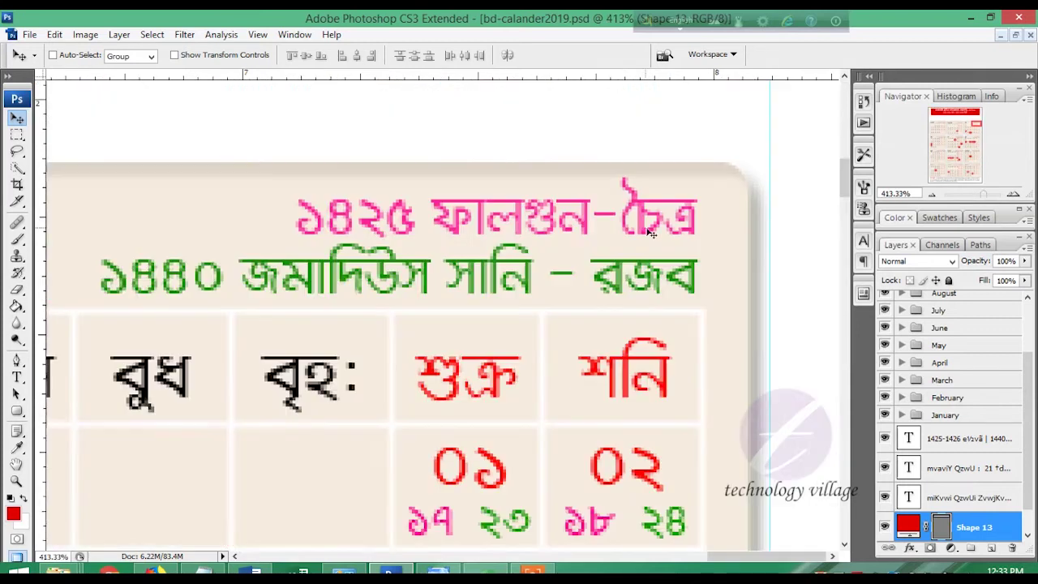
pyautogui.hotkey('ctrl', 'alt', '0')
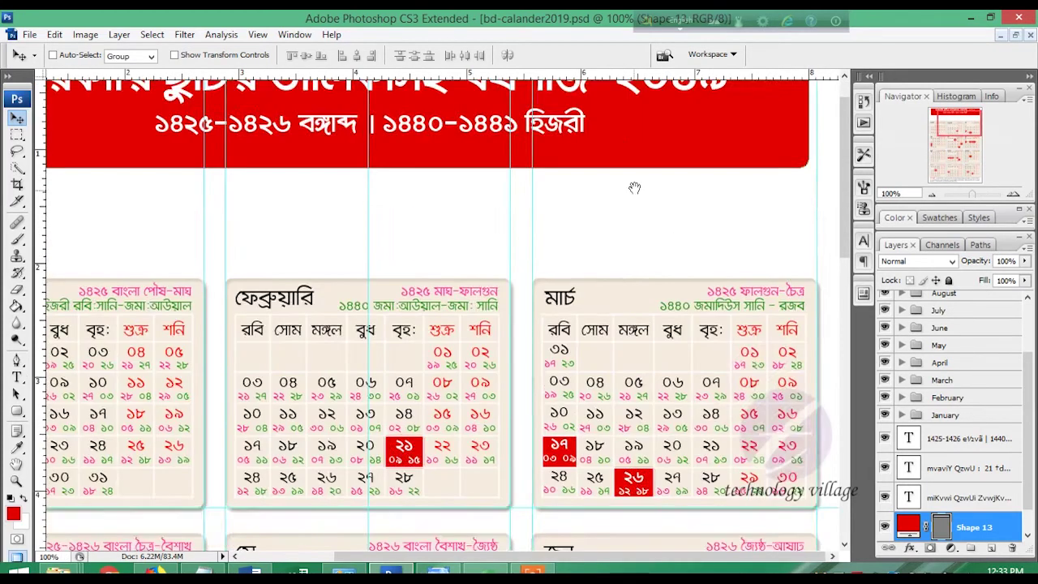
pyautogui.rightClick(681, 159)
pyautogui.click(724, 367)
pyautogui.hotkey('ctrl', 't')
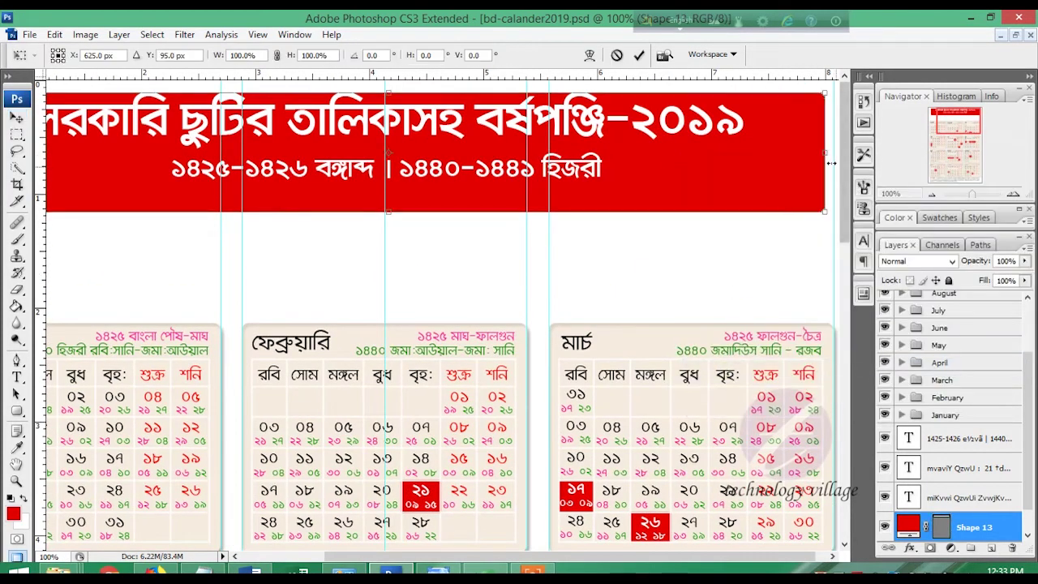
pyautogui.moveTo(305, 196); pyautogui.dragTo(439, 197)
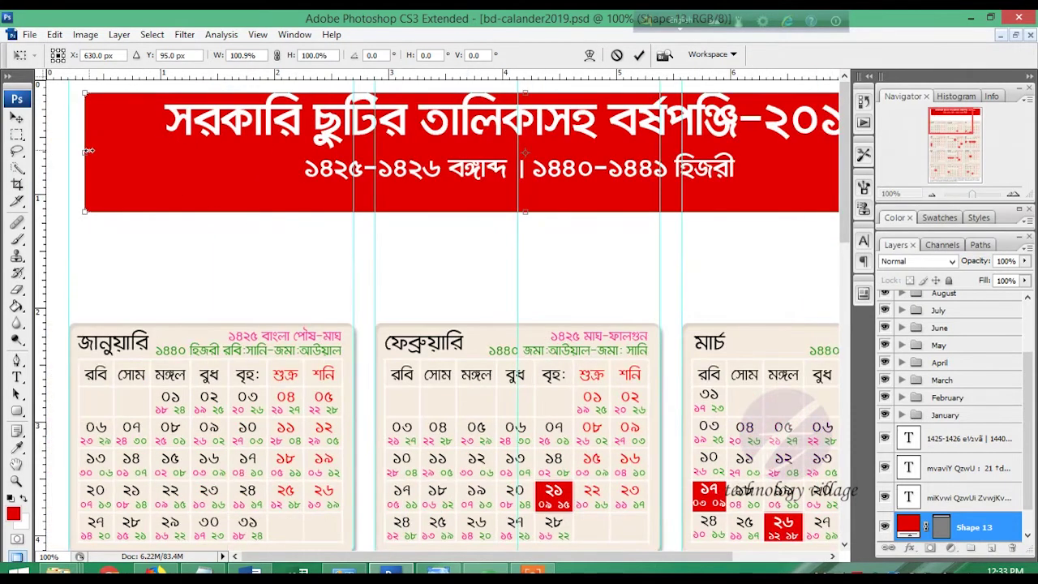
pyautogui.moveTo(88, 151); pyautogui.dragTo(70, 153)
pyautogui.moveTo(510, 114); pyautogui.dragTo(510, 118)
pyautogui.press('Return')
# Nudge the main title text slightly lower on the red banner.
pyautogui.rightClick(470, 120)
pyautogui.click(545, 333)
pyautogui.press('Down')
pyautogui.press('Down')
pyautogui.press('Down')
pyautogui.press('Down')
pyautogui.press('Down')
pyautogui.press('Down')
pyautogui.press('Down')
pyautogui.press('Down')
pyautogui.press('Down')
pyautogui.rightClick(545, 180)
pyautogui.click(607, 385)
# Lower the subtitle and fit the logo-and-photo strip just under the banner.
pyautogui.hotkey('shift', 'Down')
pyautogui.hotkey('shift', 'Down')
pyautogui.hotkey('shift', 'Down')
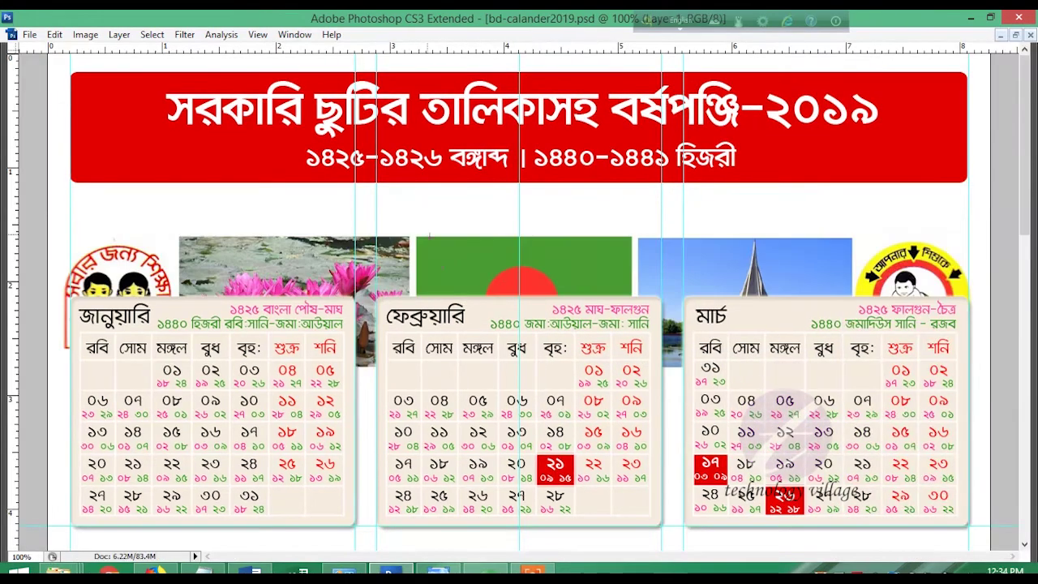
pyautogui.hotkey('ctrl', 't')
pyautogui.moveTo(970, 233); pyautogui.dragTo(629, 233)
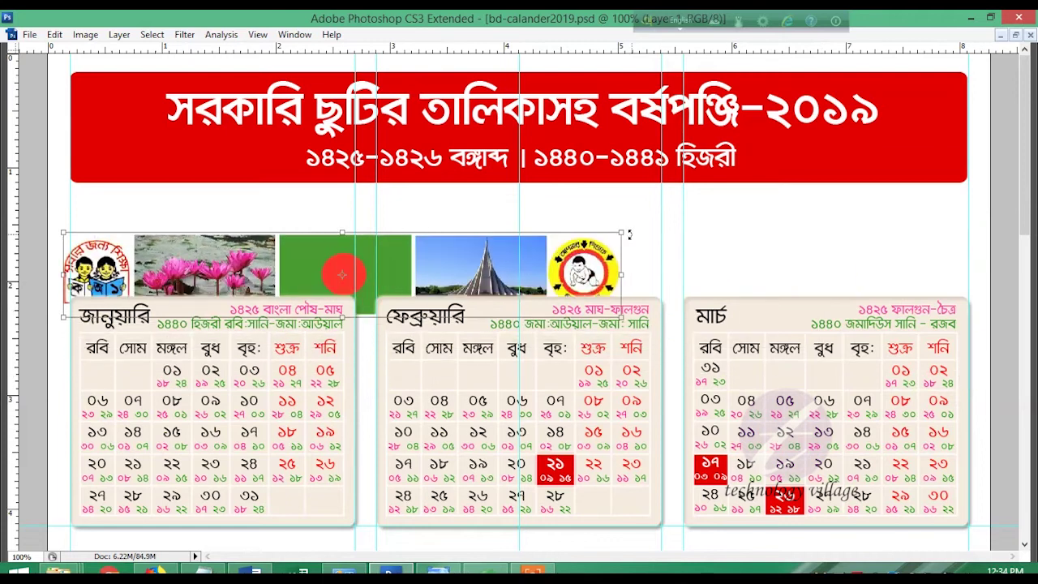
pyautogui.moveTo(341, 260); pyautogui.dragTo(352, 232)
pyautogui.moveTo(633, 275); pyautogui.dragTo(670, 283)
pyautogui.press('Return')
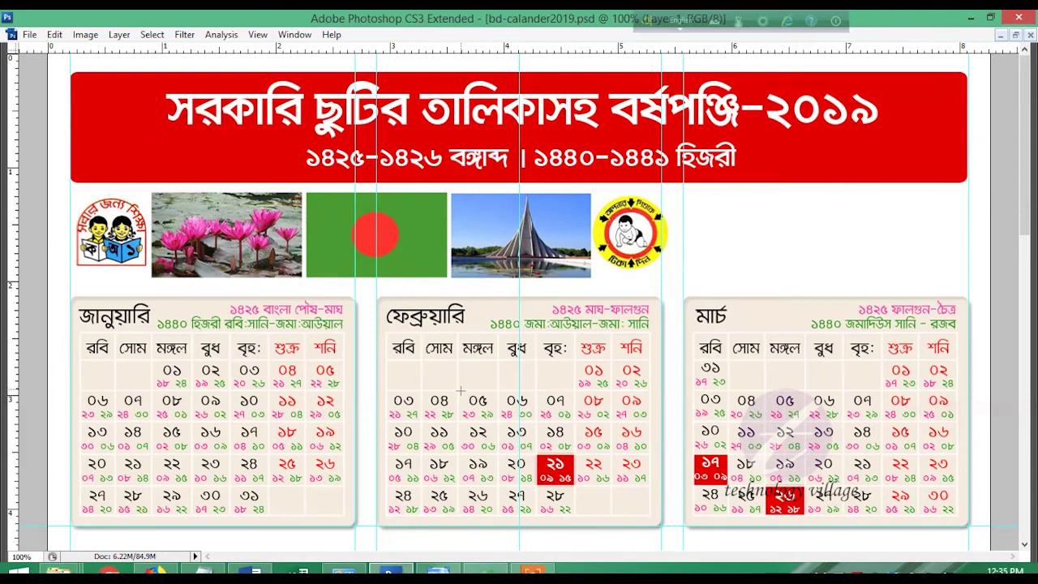
# Paste the fruit photo strip beside the flag, delete the guava and shift it right.
pyautogui.hotkey('ctrl', 'v')
pyautogui.hotkey('ctrl', 't')
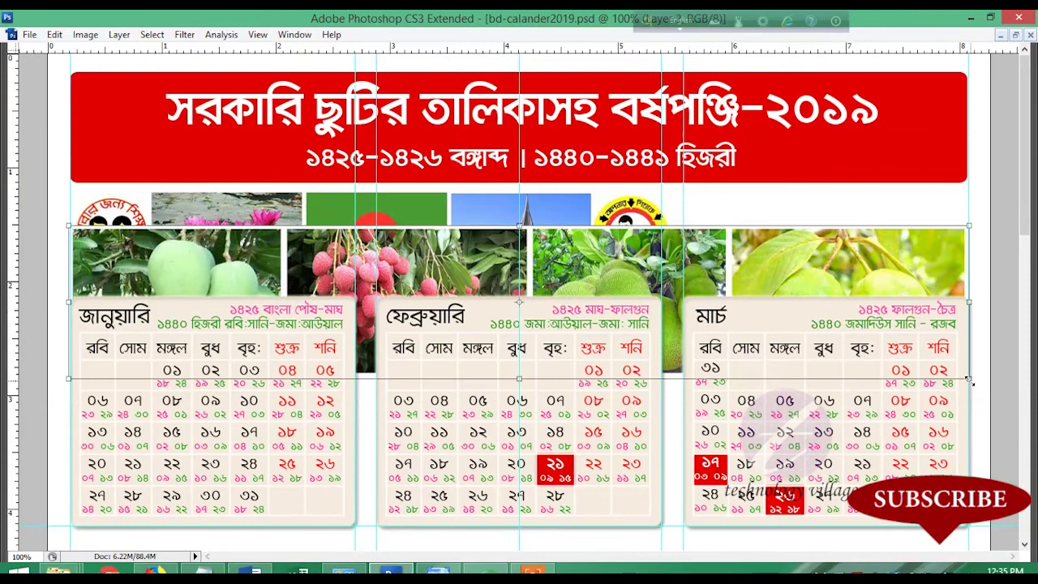
pyautogui.moveTo(969, 380); pyautogui.dragTo(583, 295)
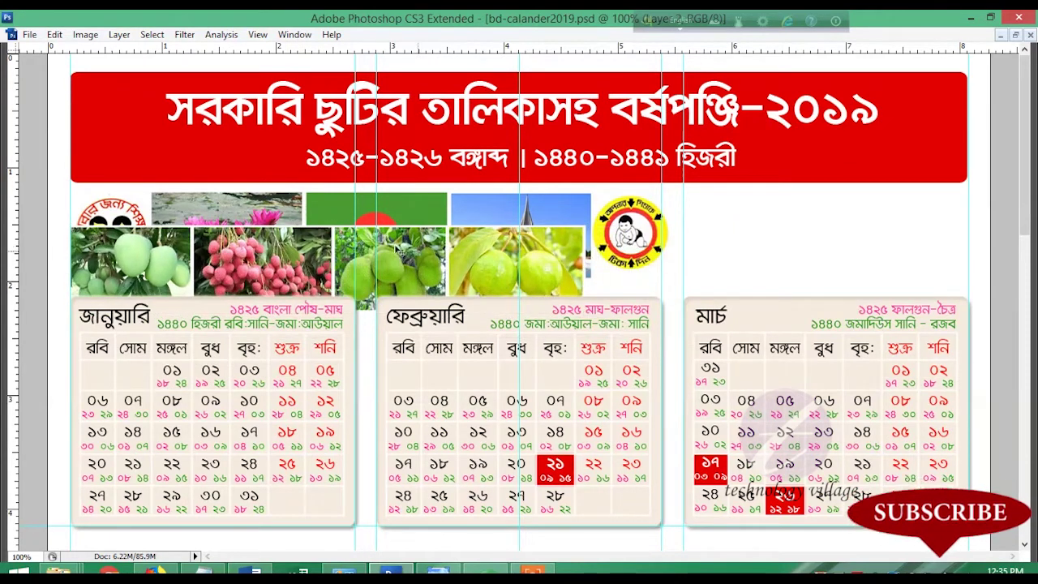
pyautogui.moveTo(397, 252); pyautogui.dragTo(797, 234)
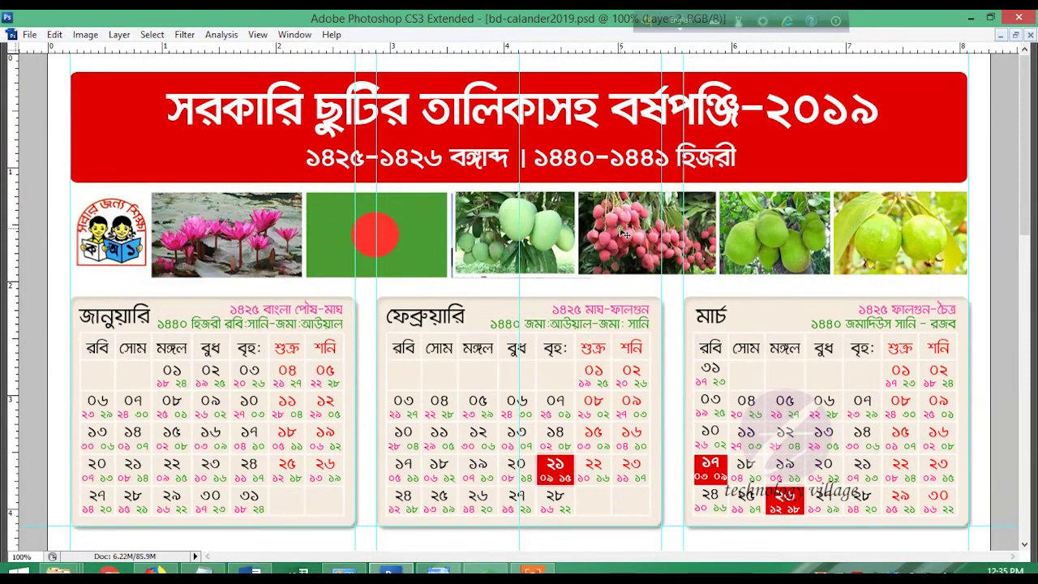
pyautogui.moveTo(452, 277)
pyautogui.mouseDown()
pyautogui.moveTo(474, 275)
pyautogui.moveTo(460, 276)
pyautogui.mouseUp()
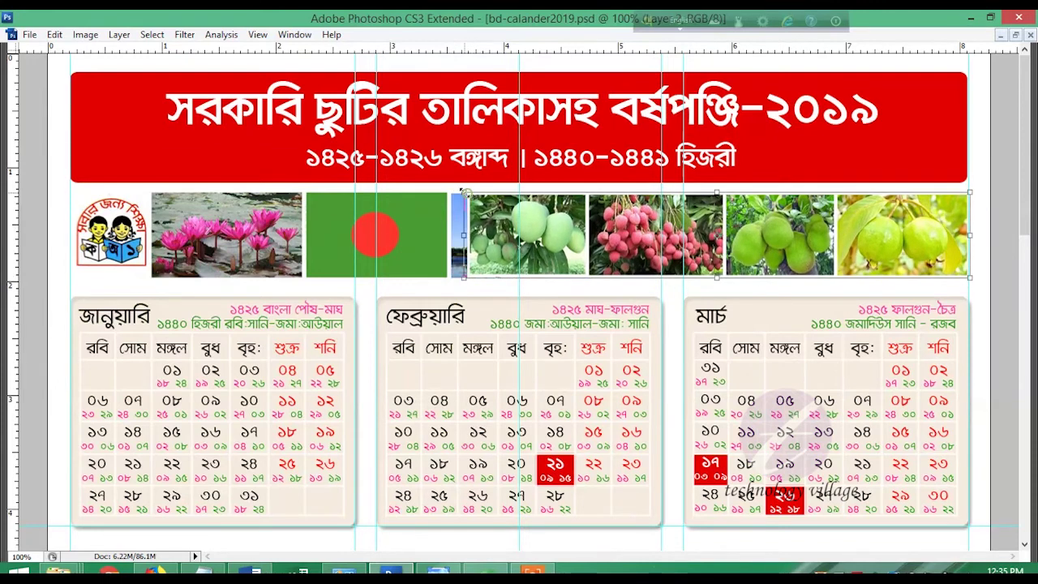
pyautogui.press('Return')
pyautogui.moveTo(978, 184); pyautogui.dragTo(836, 287)
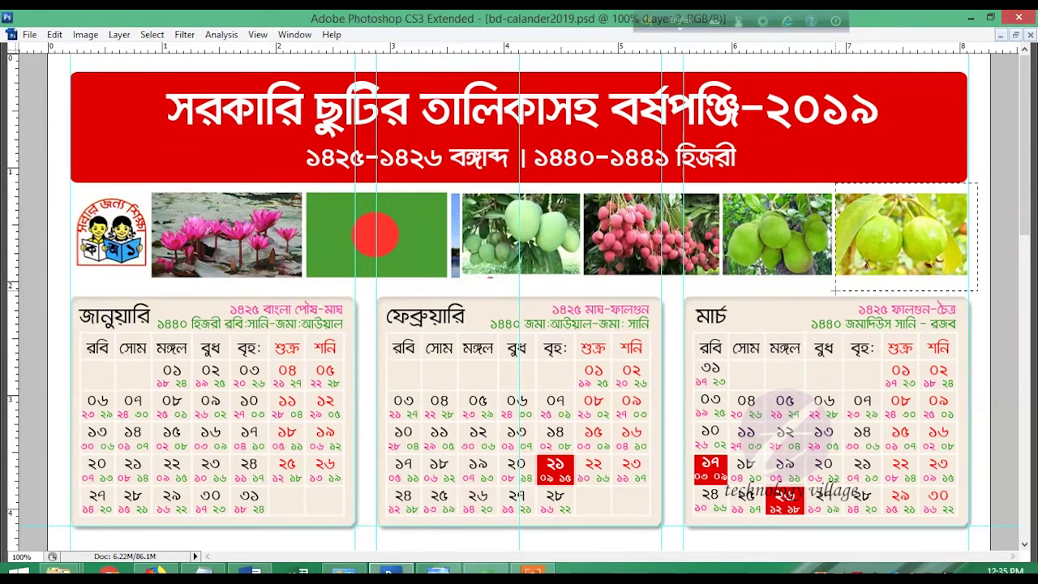
pyautogui.press('Delete')
pyautogui.moveTo(792, 245); pyautogui.dragTo(919, 237)
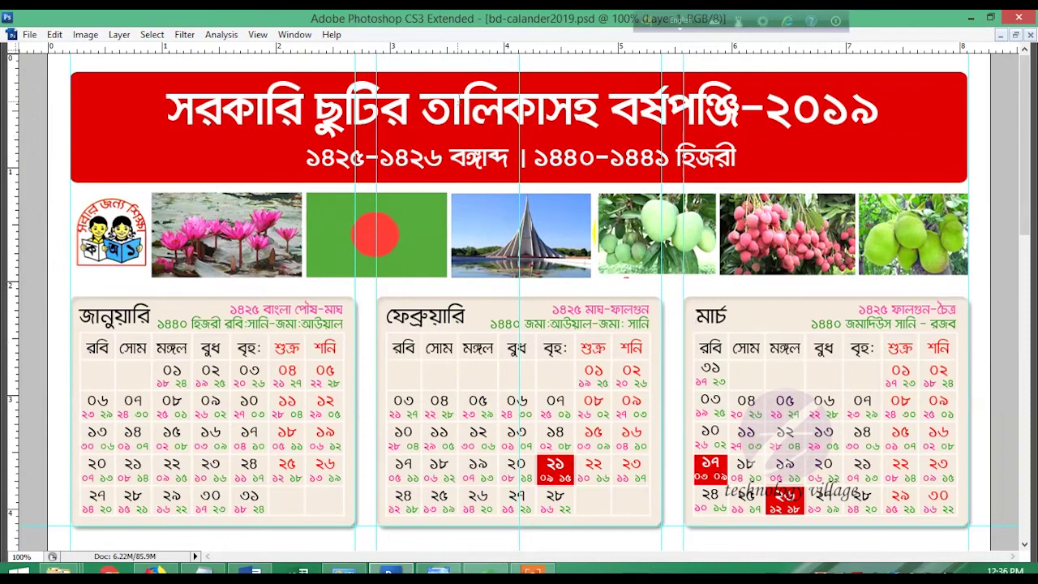
# Set the main Bangla title's font to GoomtiMJ.
pyautogui.press('Tab')
pyautogui.doubleClick(908, 408)
pyautogui.click(523, 54)
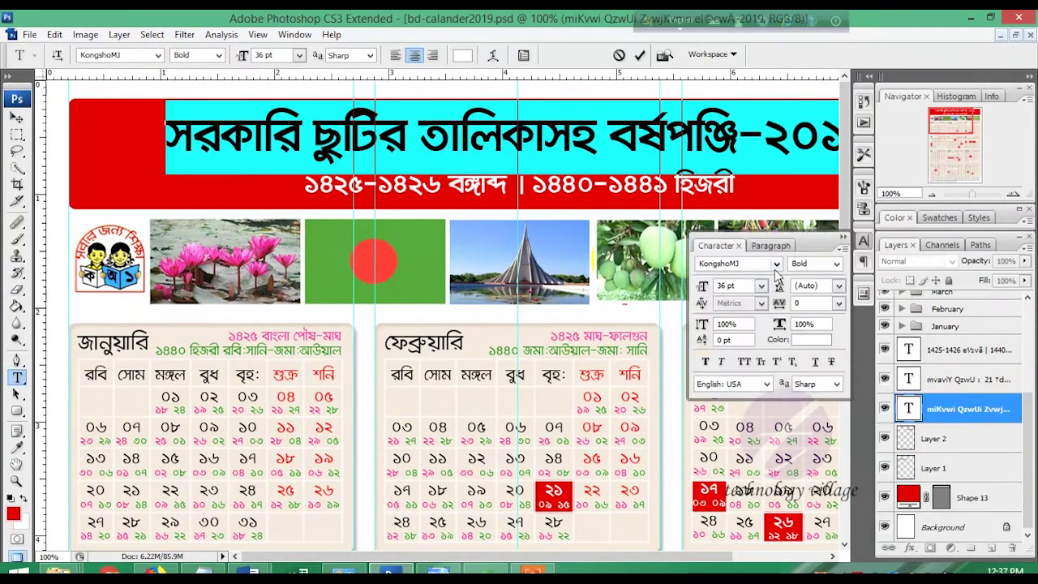
pyautogui.click(836, 253)
pyautogui.moveTo(931, 183); pyautogui.dragTo(925, 191)
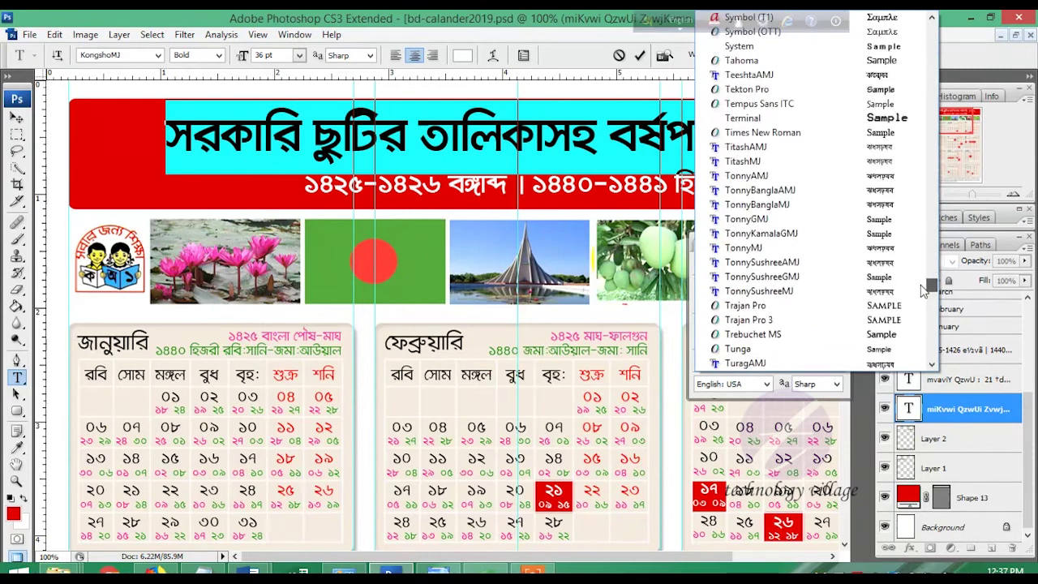
pyautogui.moveTo(923, 191); pyautogui.dragTo(931, 134)
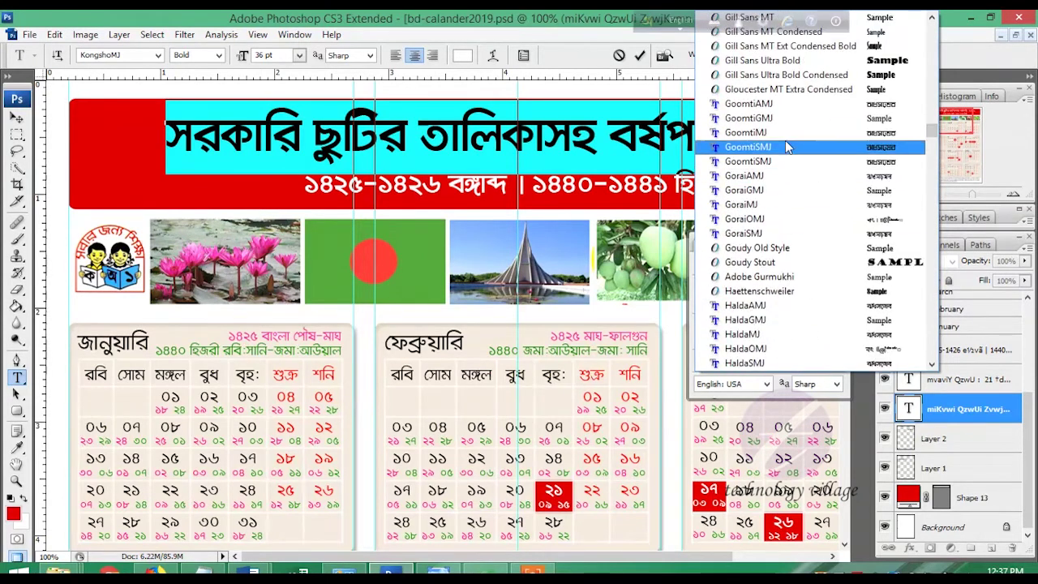
pyautogui.click(750, 162)
pyautogui.hotkey('ctrl', 'Return')
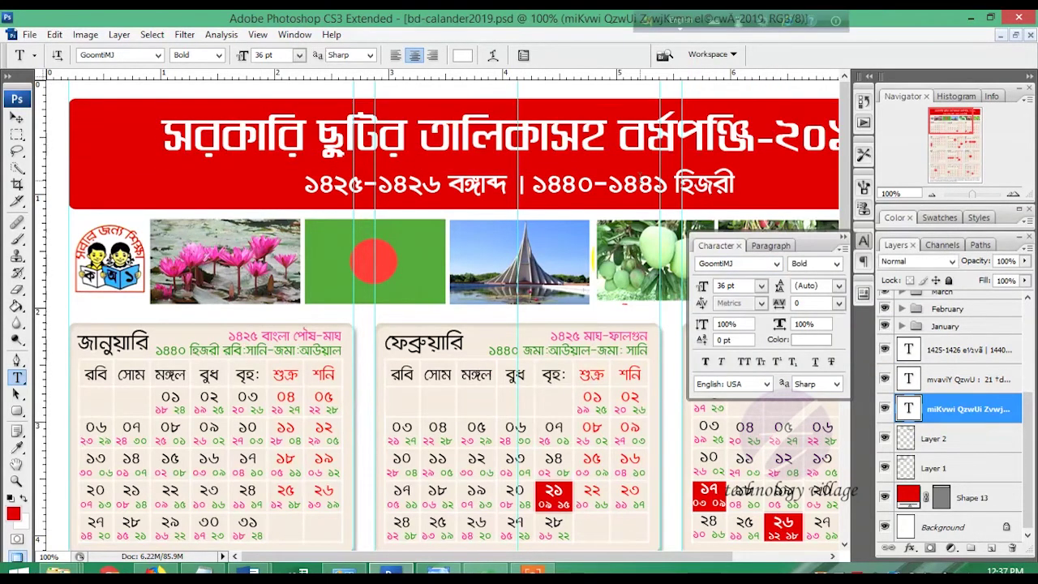
# Enlarge the Bangla title toward the lower left, then stretch it rightward across the red banner.
pyautogui.press('Tab')
pyautogui.press('Tab')
pyautogui.hotkey('ctrl', 't')
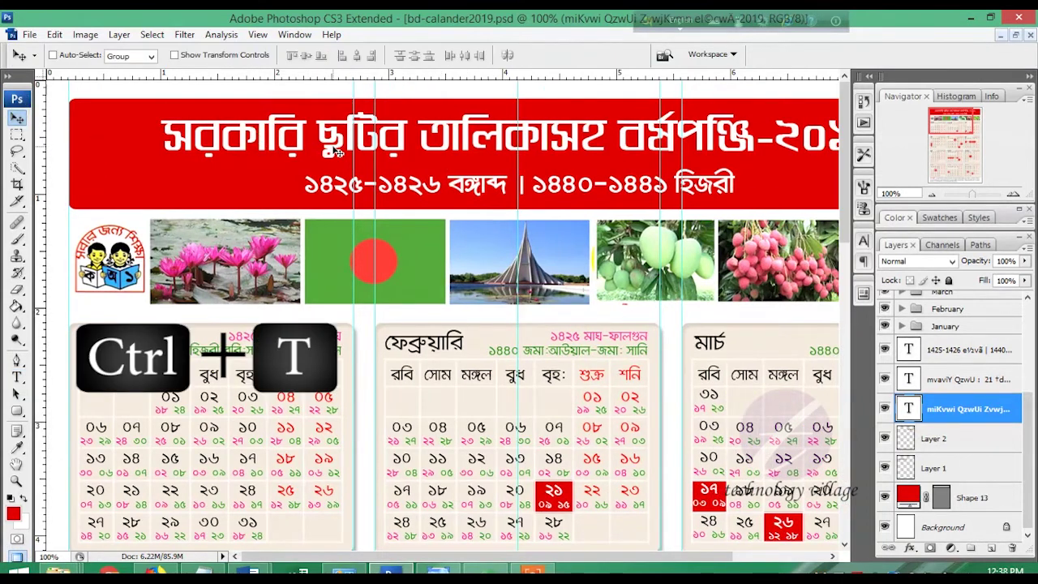
pyautogui.moveTo(161, 162); pyautogui.dragTo(87, 167)
pyautogui.press('Return')
pyautogui.press('Tab')
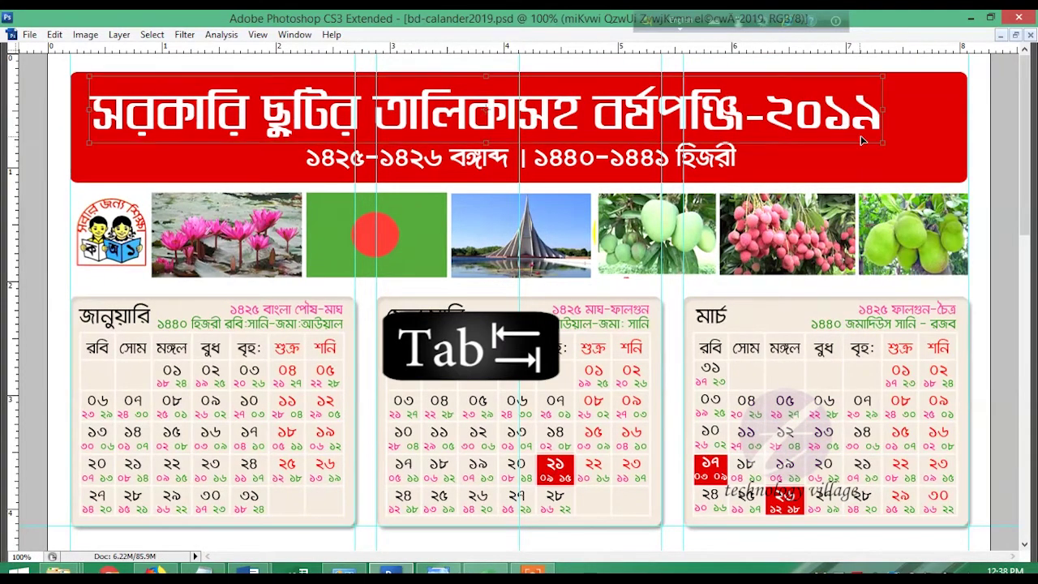
pyautogui.hotkey('ctrl', 't')
pyautogui.moveTo(881, 146); pyautogui.dragTo(938, 148)
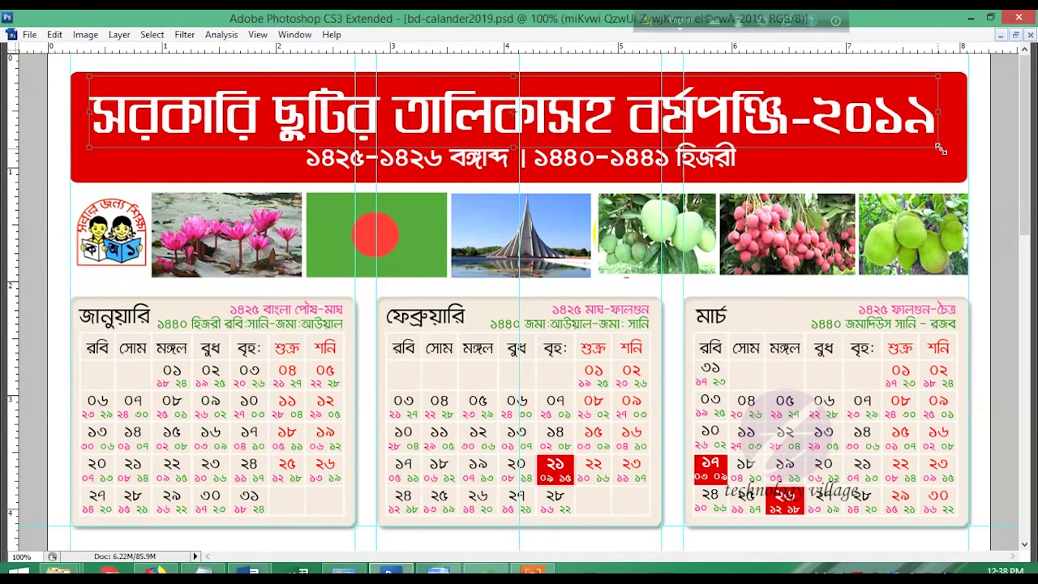
pyautogui.moveTo(938, 148); pyautogui.dragTo(949, 150)
pyautogui.press('Return')
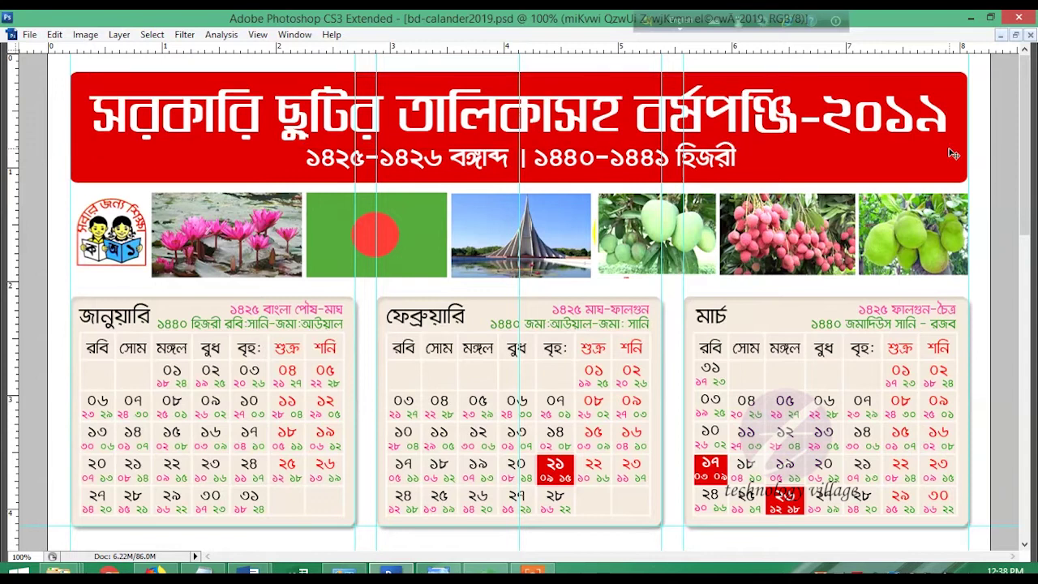
pyautogui.press('Tab')
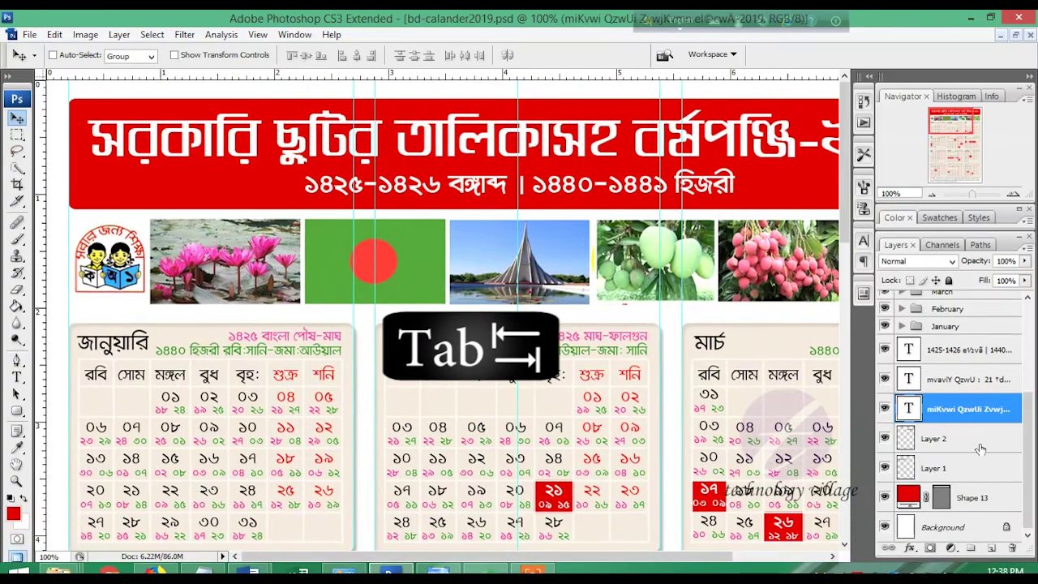
# Add a white stroke outline layer style to the title.
pyautogui.doubleClick(1014, 412)
pyautogui.moveTo(732, 97); pyautogui.dragTo(578, 226)
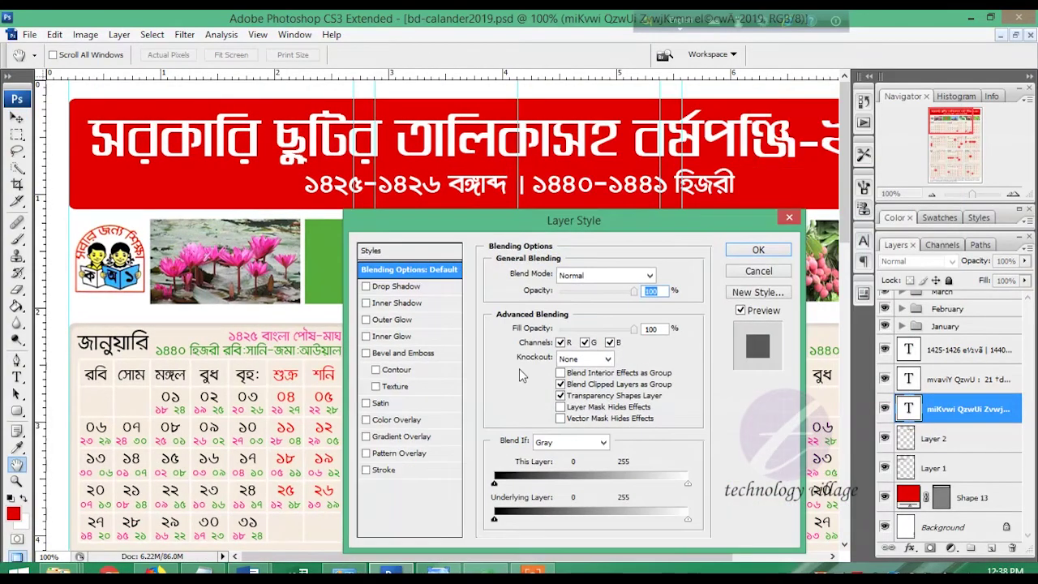
pyautogui.click(384, 470)
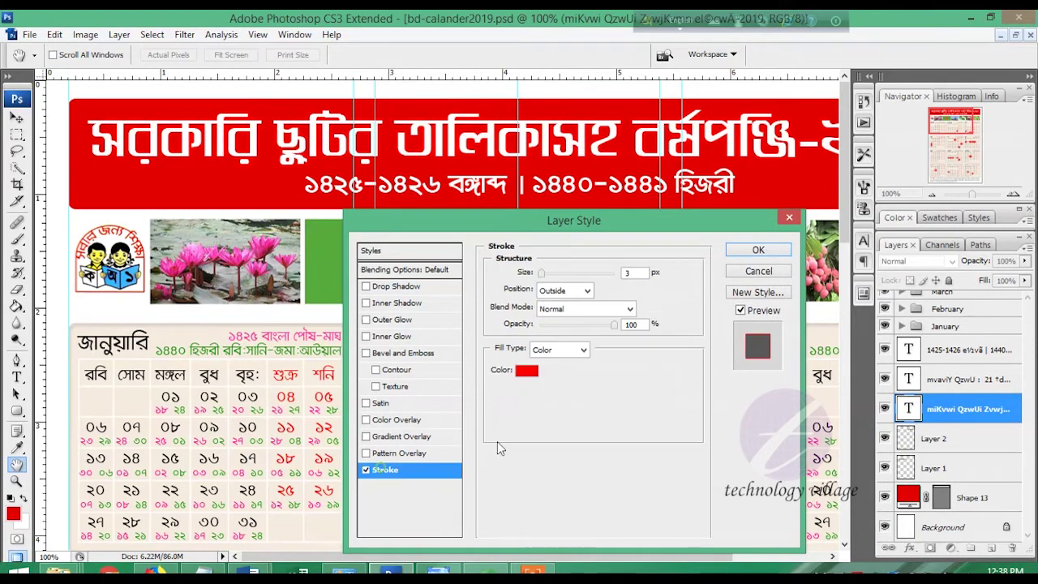
pyautogui.click(526, 371)
pyautogui.click(964, 174)
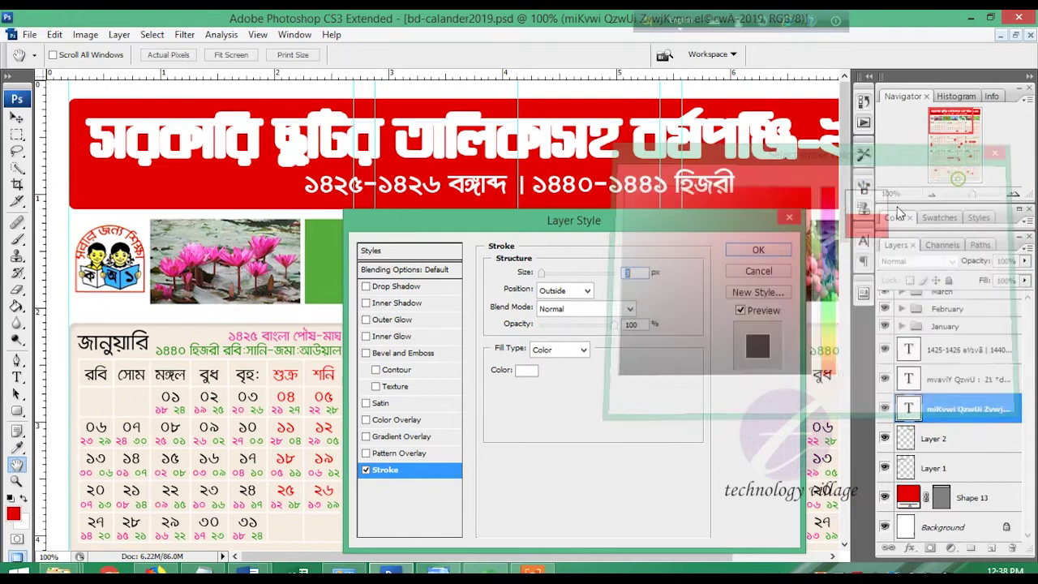
pyautogui.click(754, 249)
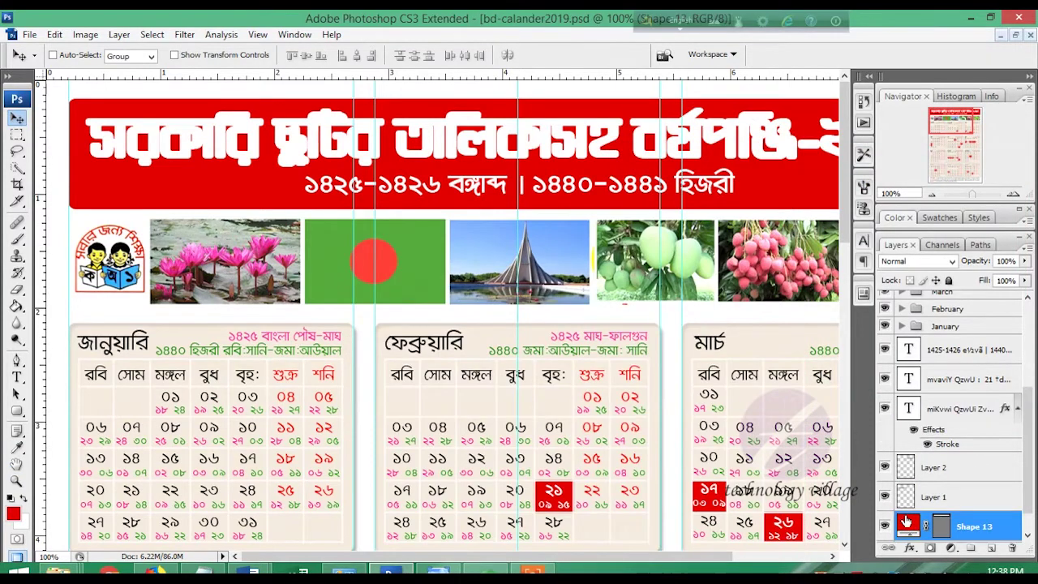
# Darken the banner's red fill and give the title text that same red.
pyautogui.doubleClick(908, 521)
pyautogui.moveTo(791, 235); pyautogui.dragTo(812, 234)
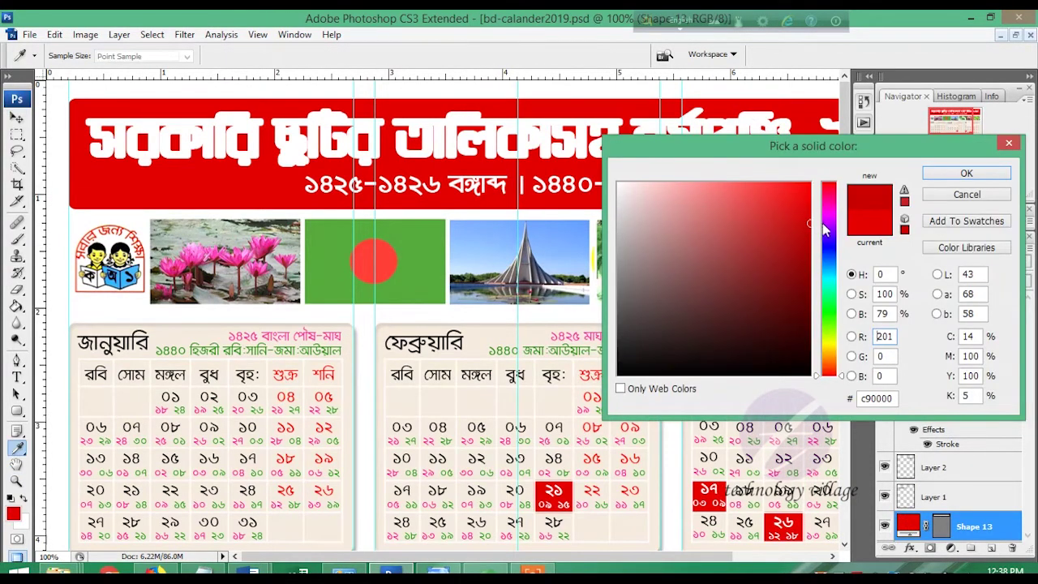
pyautogui.click(967, 175)
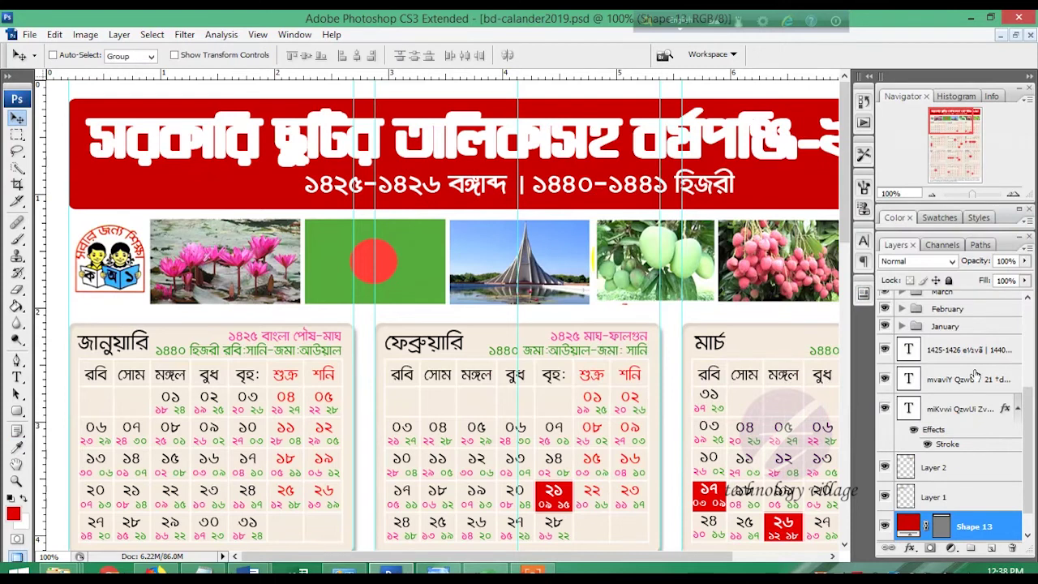
pyautogui.click(966, 409)
pyautogui.click(863, 242)
pyautogui.click(808, 337)
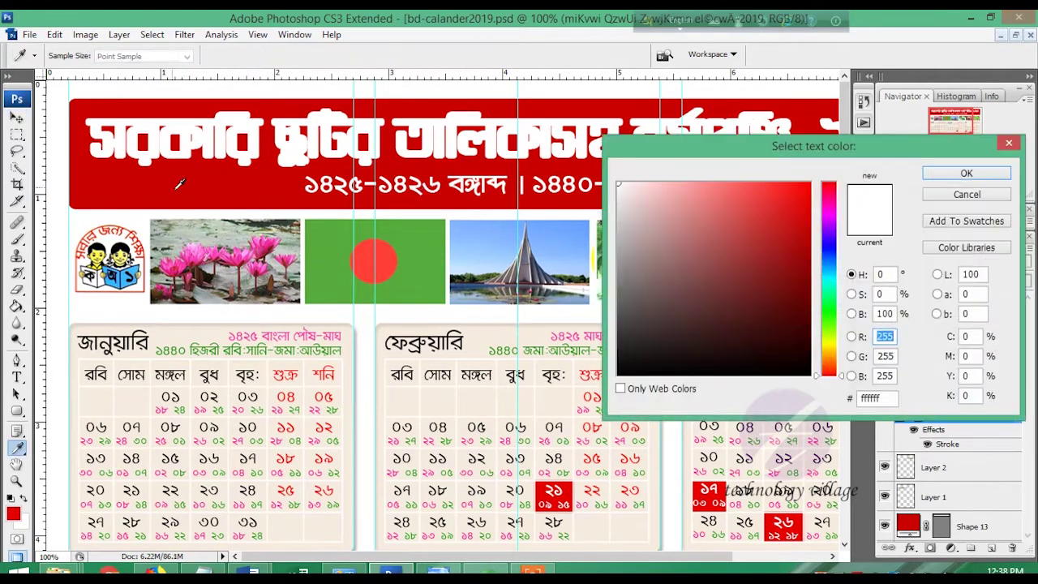
pyautogui.click(181, 185)
pyautogui.click(967, 173)
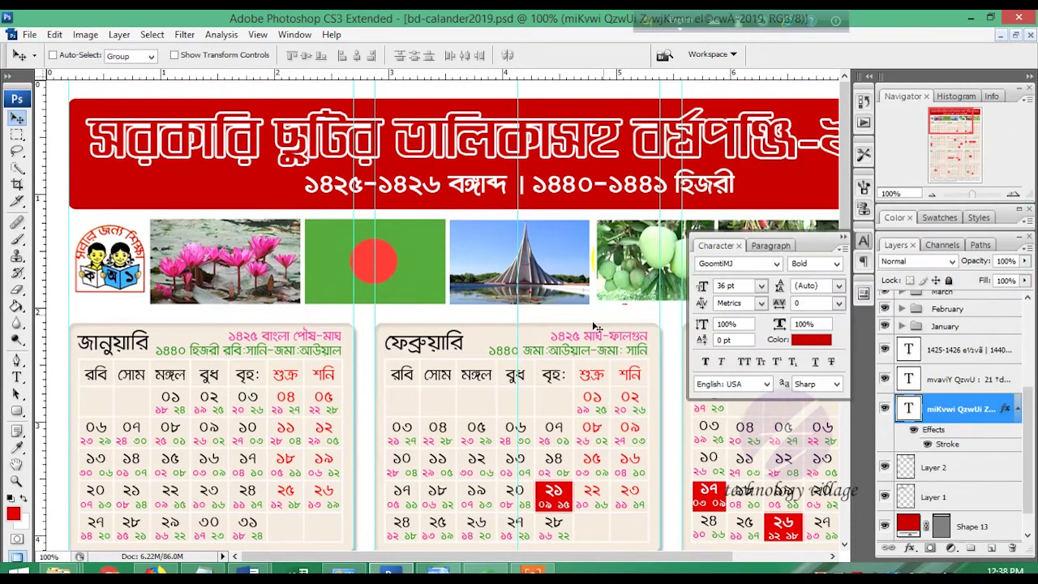
# Thicken the title's white stroke to 6 px.
pyautogui.doubleClick(1006, 410)
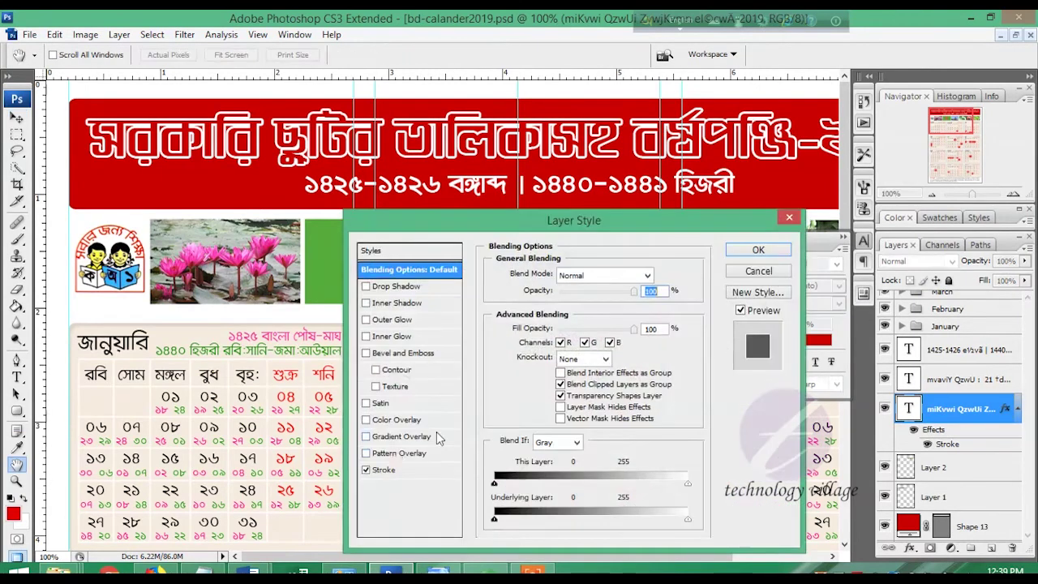
pyautogui.click(381, 470)
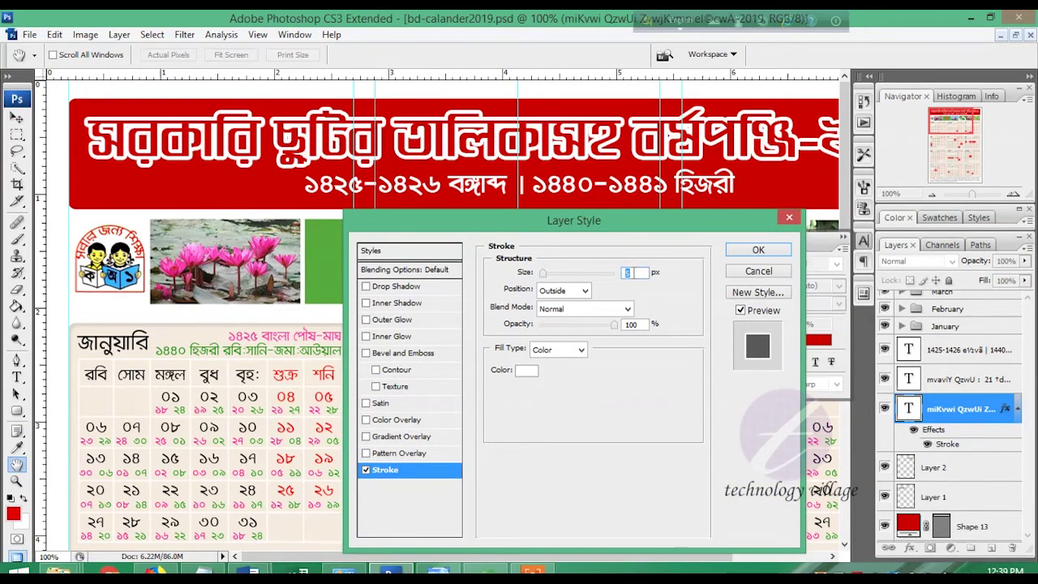
pyautogui.press('BackSpace')
pyautogui.write('6')
pyautogui.press('Return')
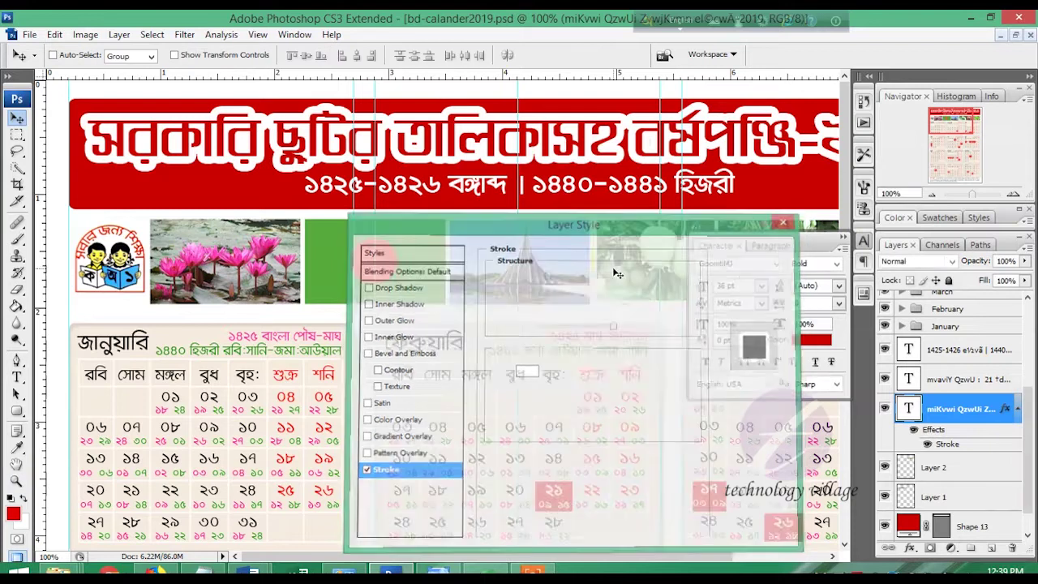
# Scale the title narrower so it fits inside the red banner.
pyautogui.press('Tab')
pyautogui.hotkey('ctrl', 't')
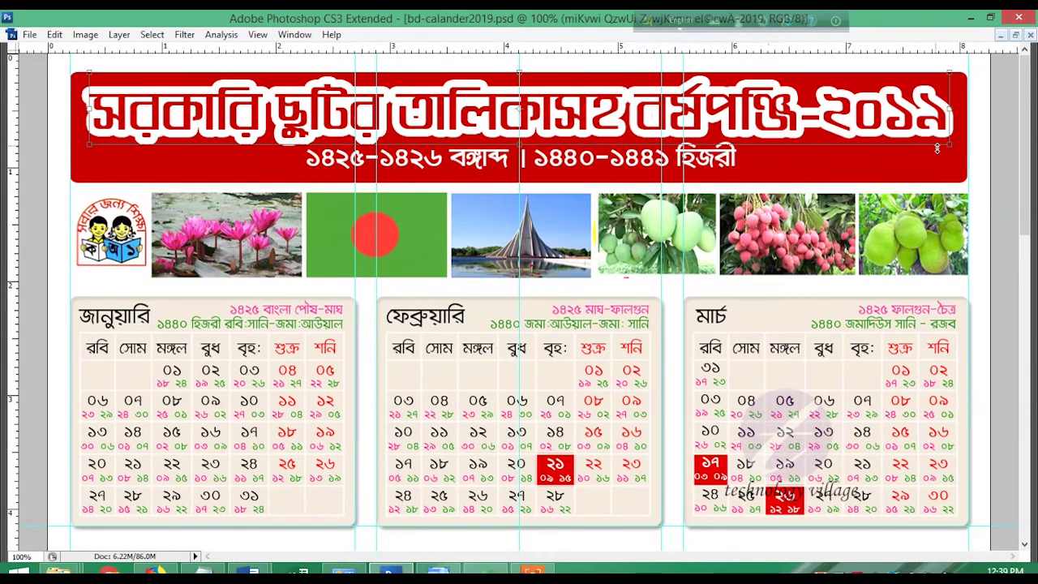
pyautogui.moveTo(947, 146); pyautogui.dragTo(907, 138)
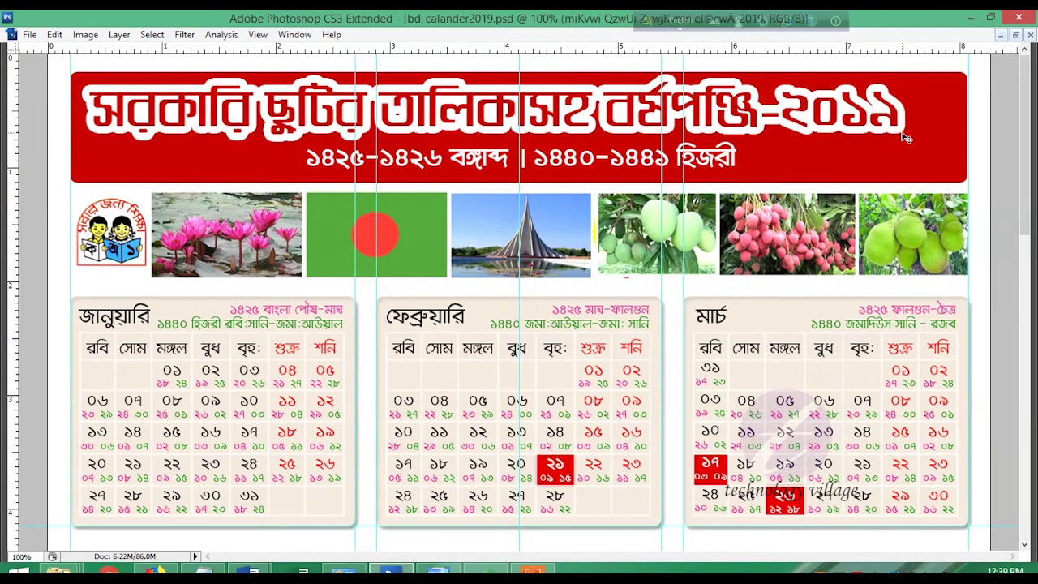
pyautogui.press('Return')
pyautogui.press('Tab')
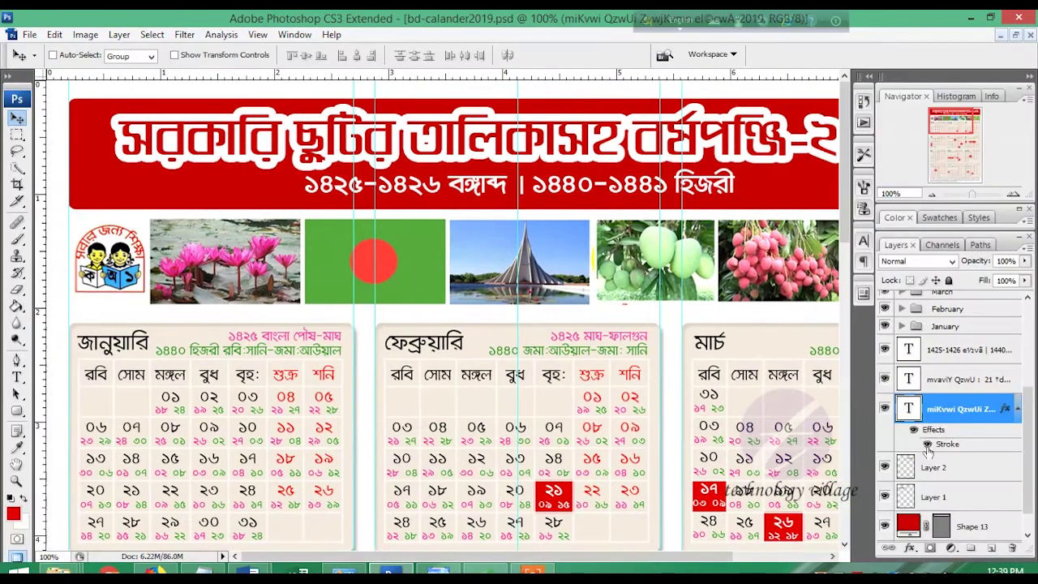
pyautogui.doubleClick(1009, 409)
# Give the title a drop shadow at 63% opacity, 13 px distance, without global light.
pyautogui.click(416, 287)
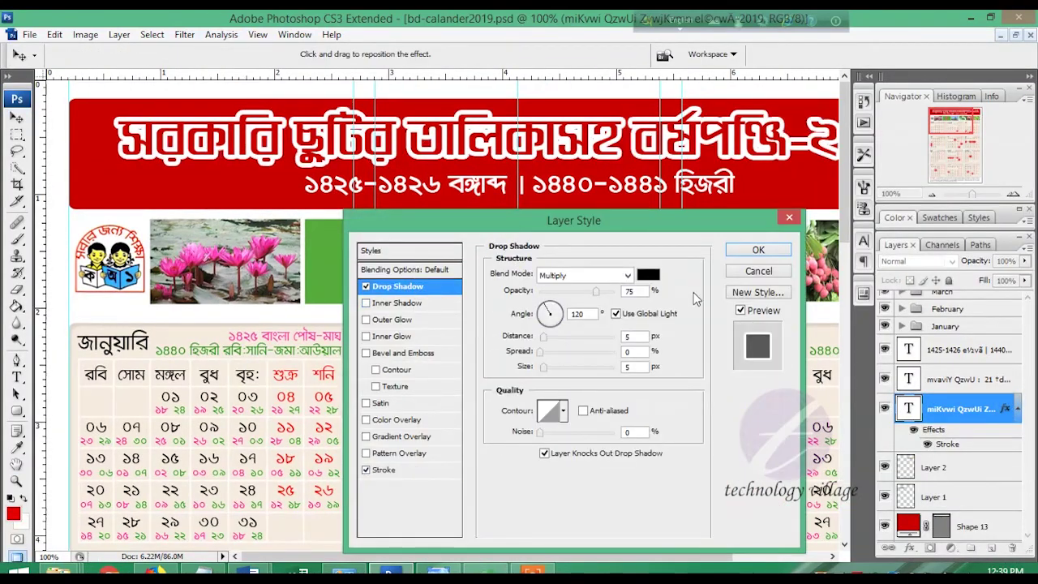
pyautogui.click(615, 314)
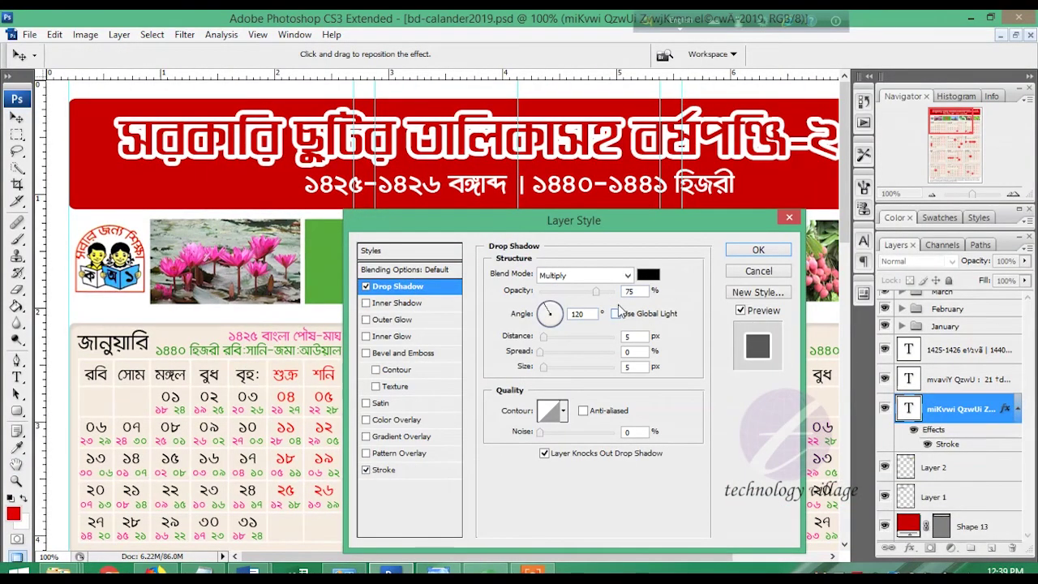
pyautogui.moveTo(544, 342); pyautogui.dragTo(548, 343)
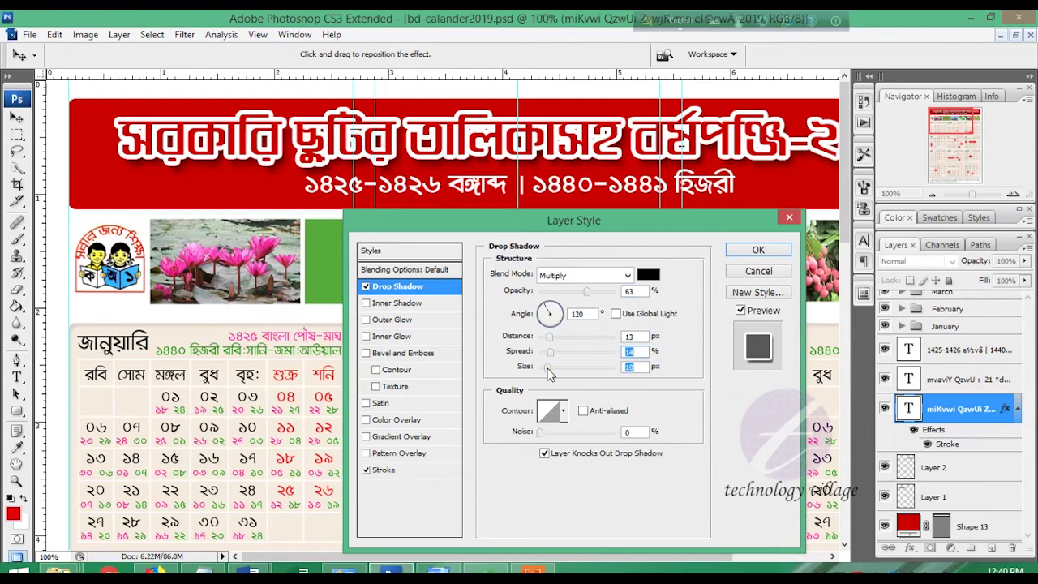
pyautogui.press('Return')
pyautogui.press('f')
pyautogui.press('Tab')
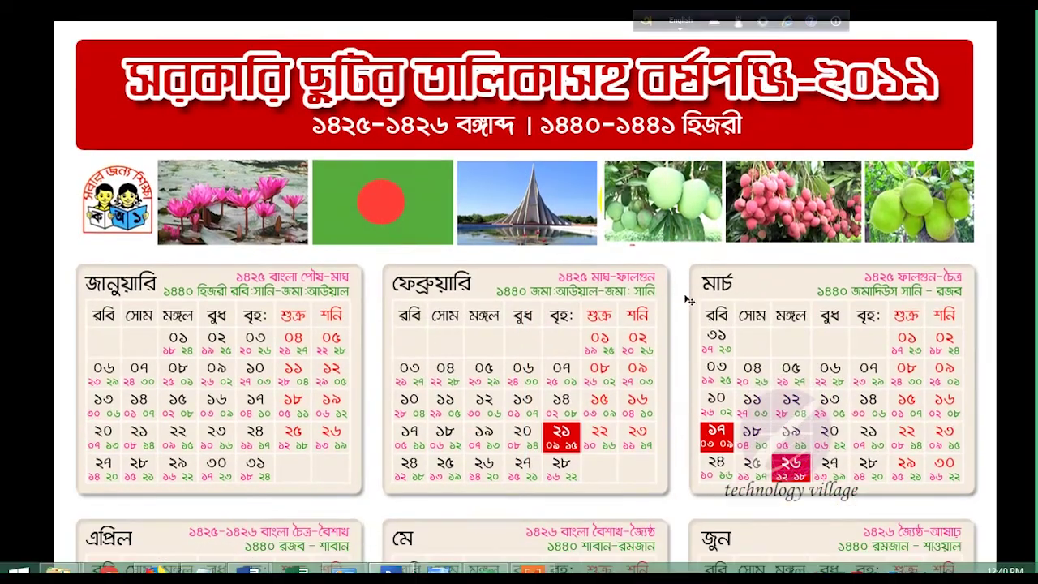
# Draw a thin rectangle bar across the bottom of the page.
pyautogui.scroll(-5, 600, 324)
pyautogui.scroll(-5, 620, 403)
pyautogui.scroll(-3, 620, 403)
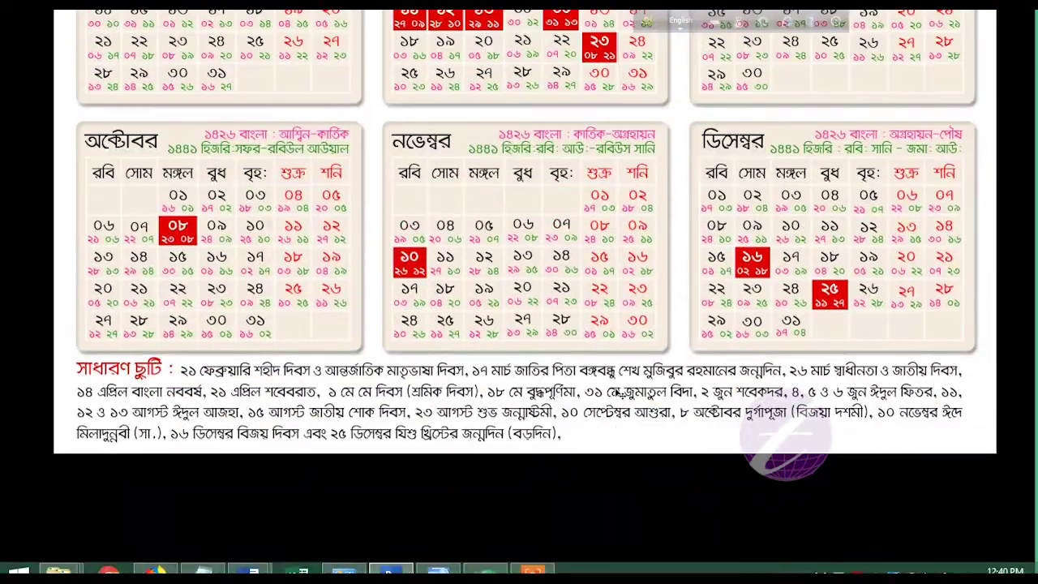
pyautogui.press('Tab')
pyautogui.press('f')
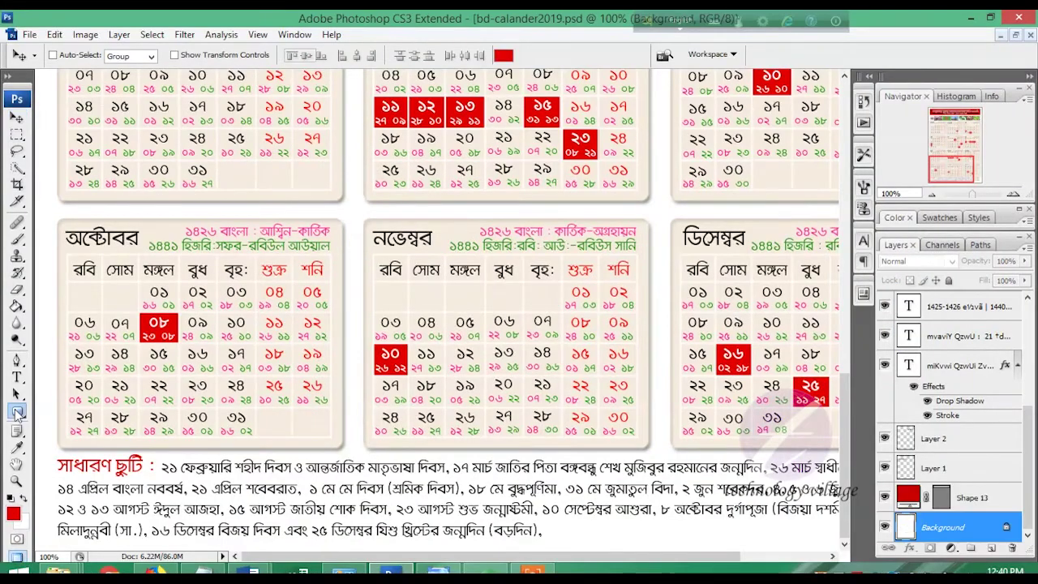
pyautogui.rightClick(16, 411)
pyautogui.click(73, 416)
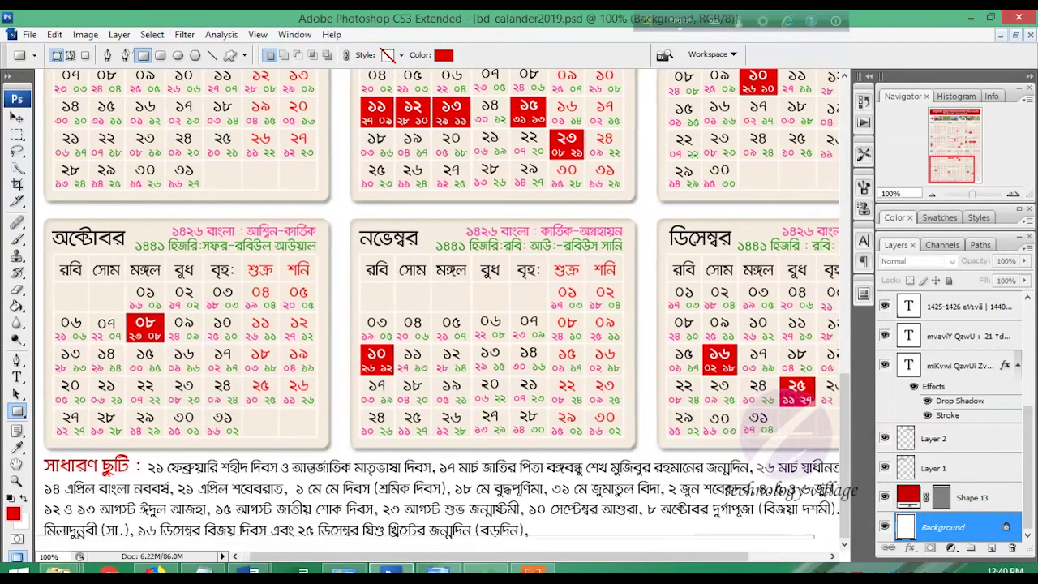
pyautogui.moveTo(36, 539); pyautogui.dragTo(840, 550)
# Move the bar behind the third holiday line and recolour it dark green.
pyautogui.press('Tab')
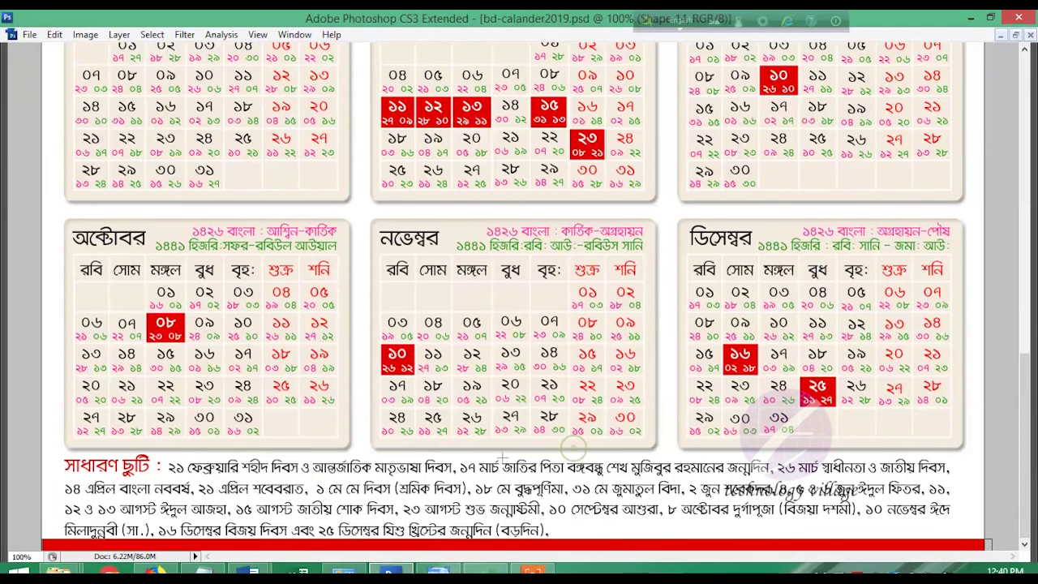
pyautogui.hotkey('ctrl', '+')
pyautogui.hotkey('ctrl', '+')
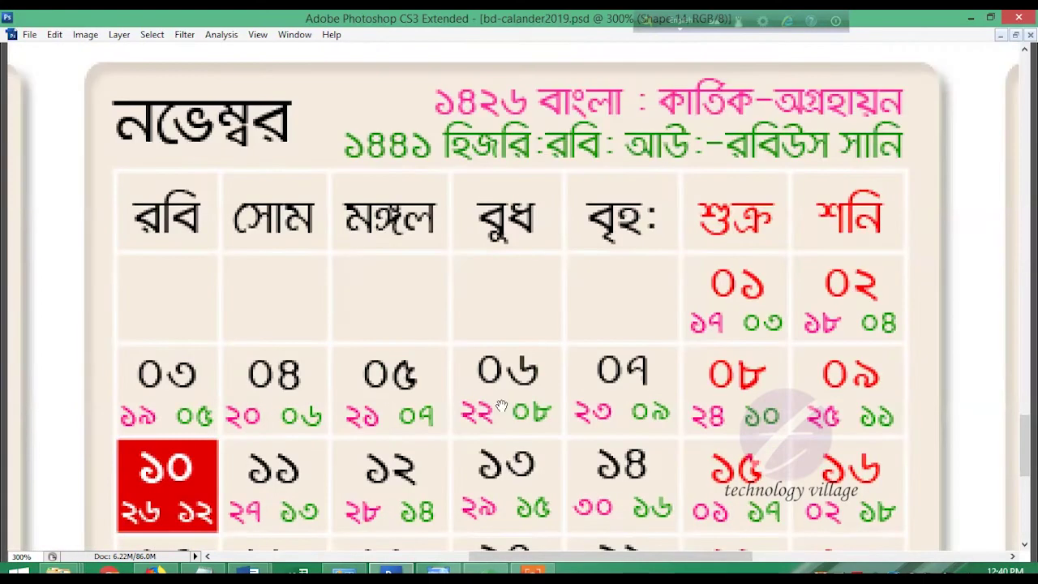
pyautogui.scroll(-5, 699, 200)
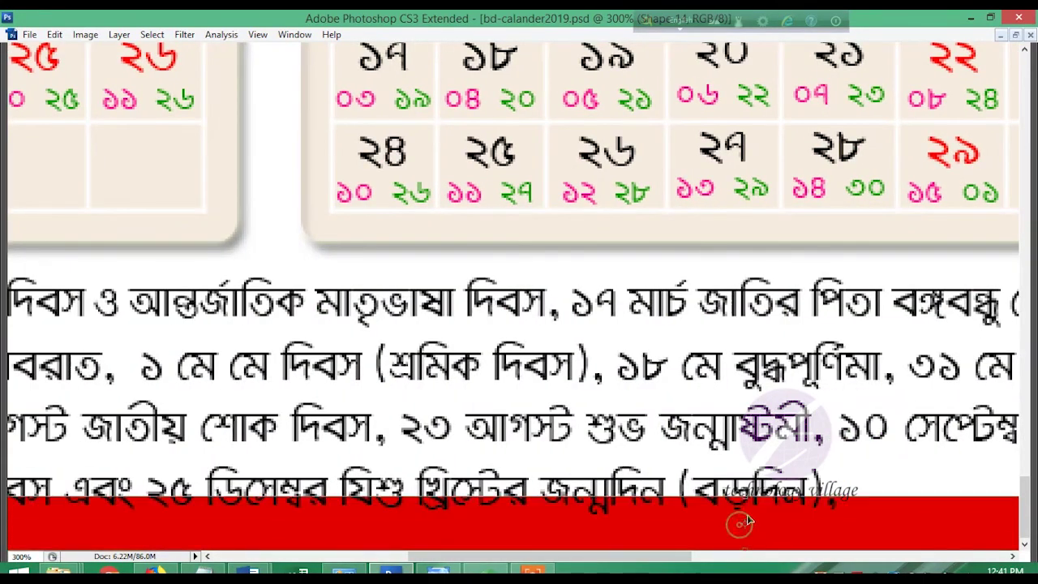
pyautogui.moveTo(741, 516); pyautogui.dragTo(740, 426)
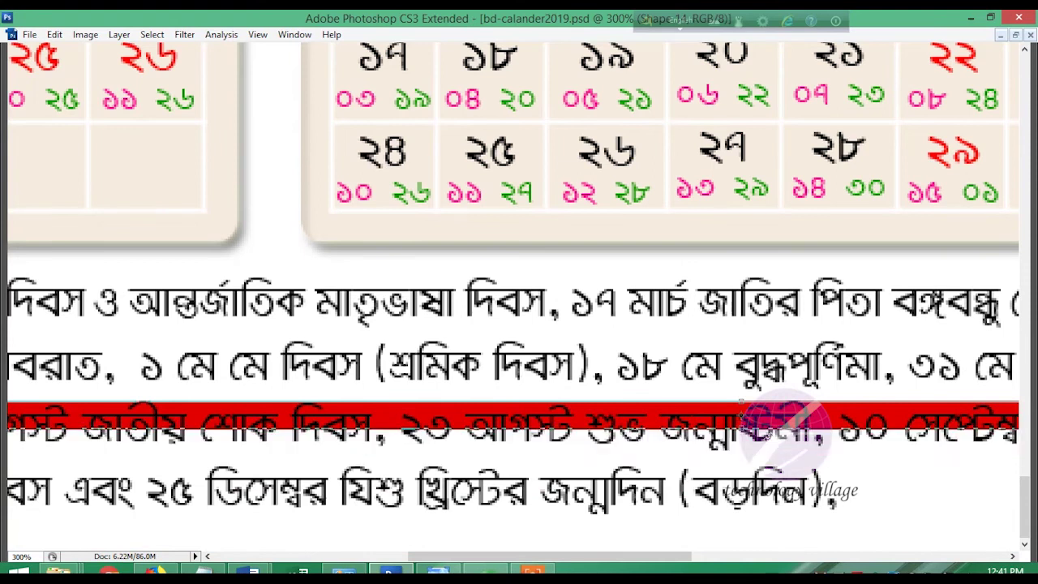
pyautogui.press('Tab')
pyautogui.doubleClick(910, 523)
pyautogui.moveTo(840, 345); pyautogui.dragTo(835, 313)
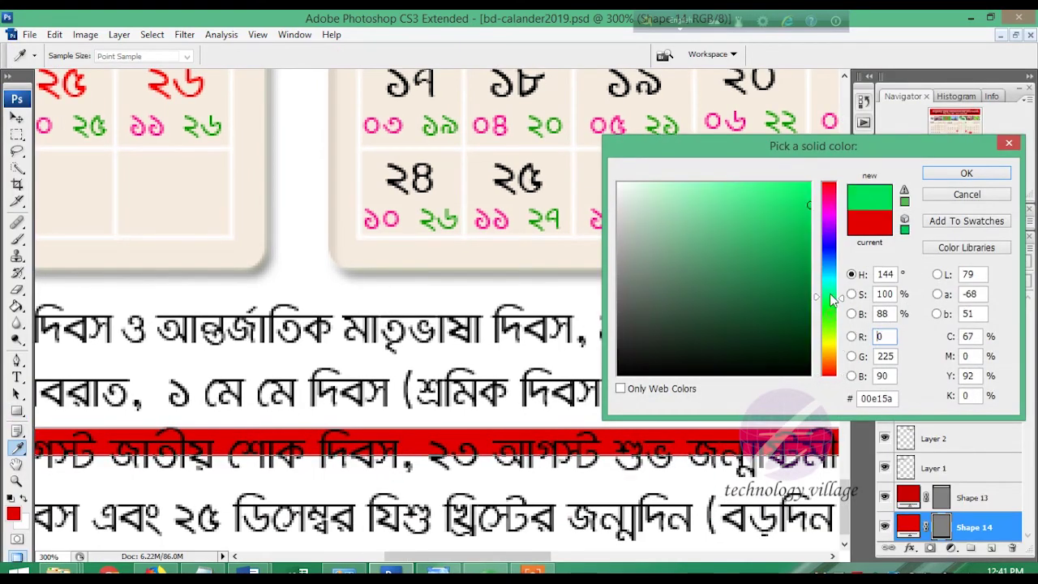
pyautogui.moveTo(799, 237); pyautogui.dragTo(811, 275)
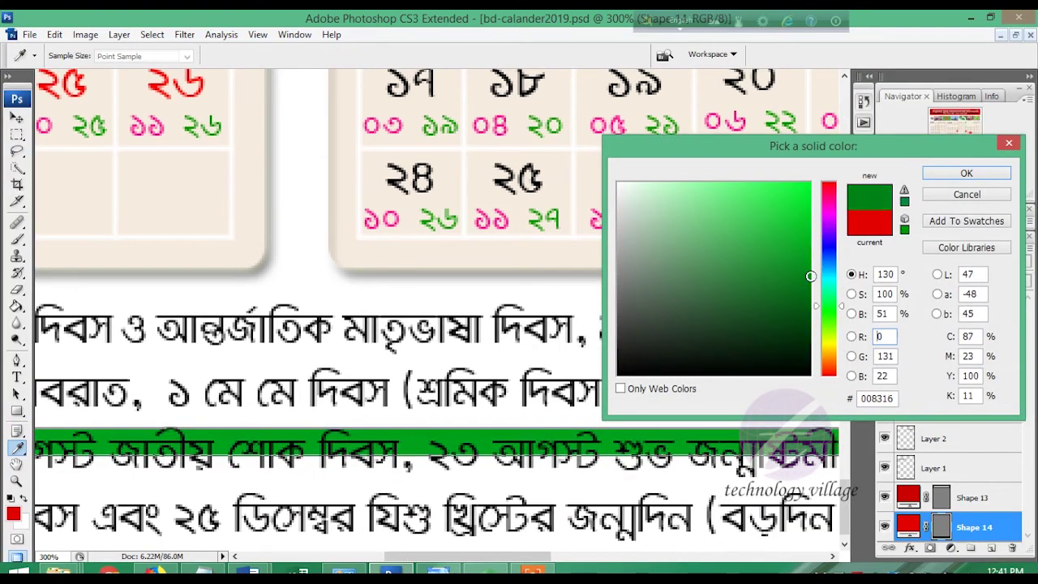
pyautogui.press('Return')
pyautogui.click(17, 119)
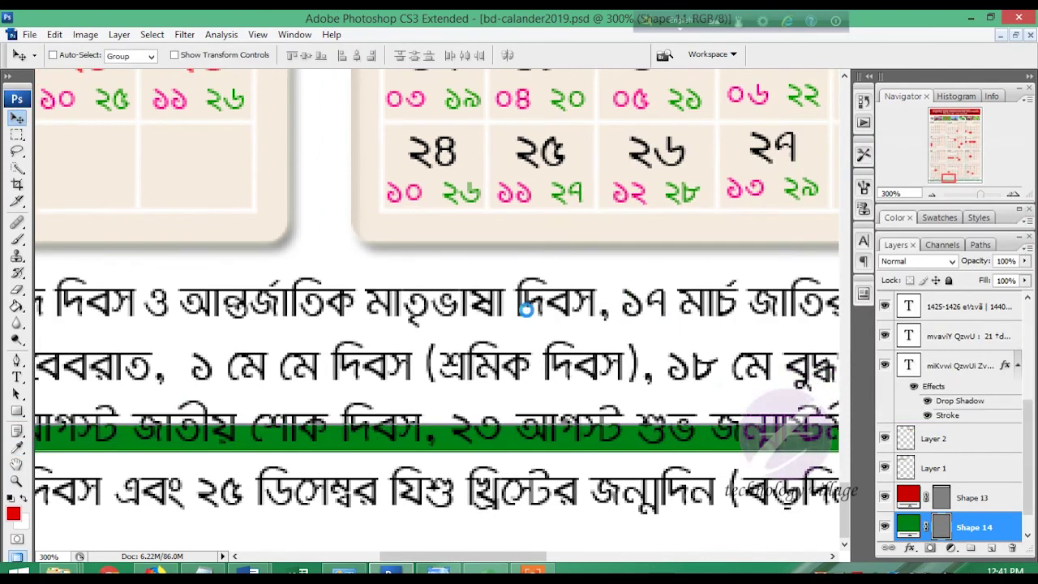
pyautogui.hotkey('shift', 'Down')
pyautogui.hotkey('shift', 'Down')
pyautogui.hotkey('shift', 'Down')
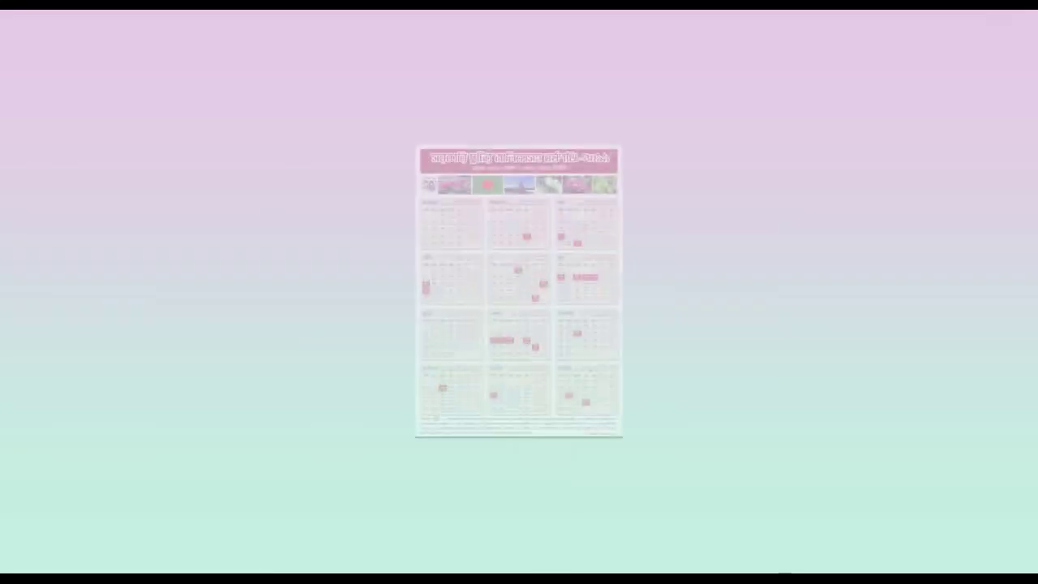